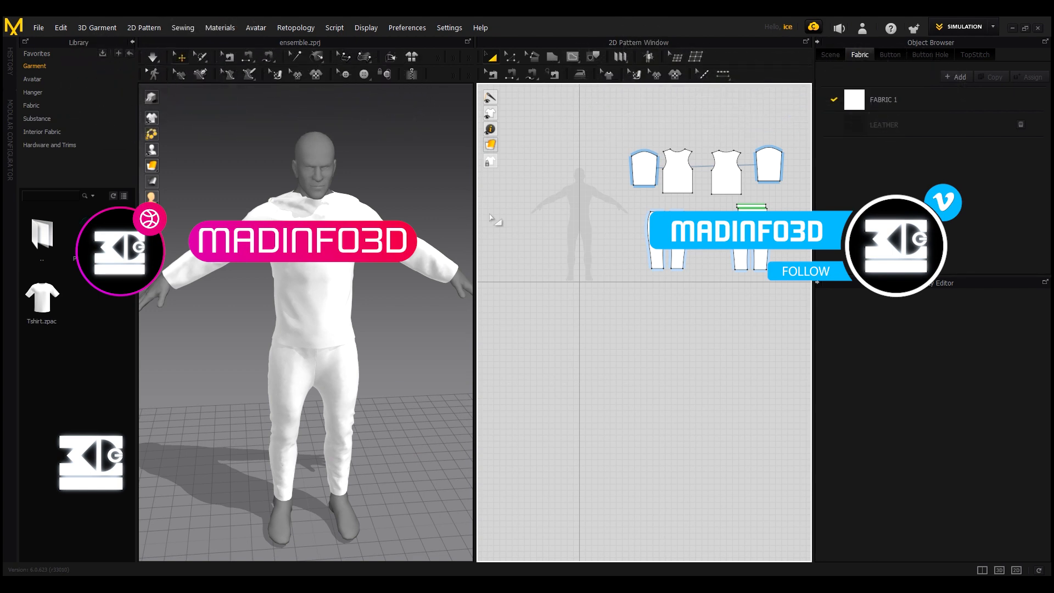
# - Examine the white shirt and pants on the avatar from the front and side in the 3D view
pyautogui.scroll(-2, 376, 207)
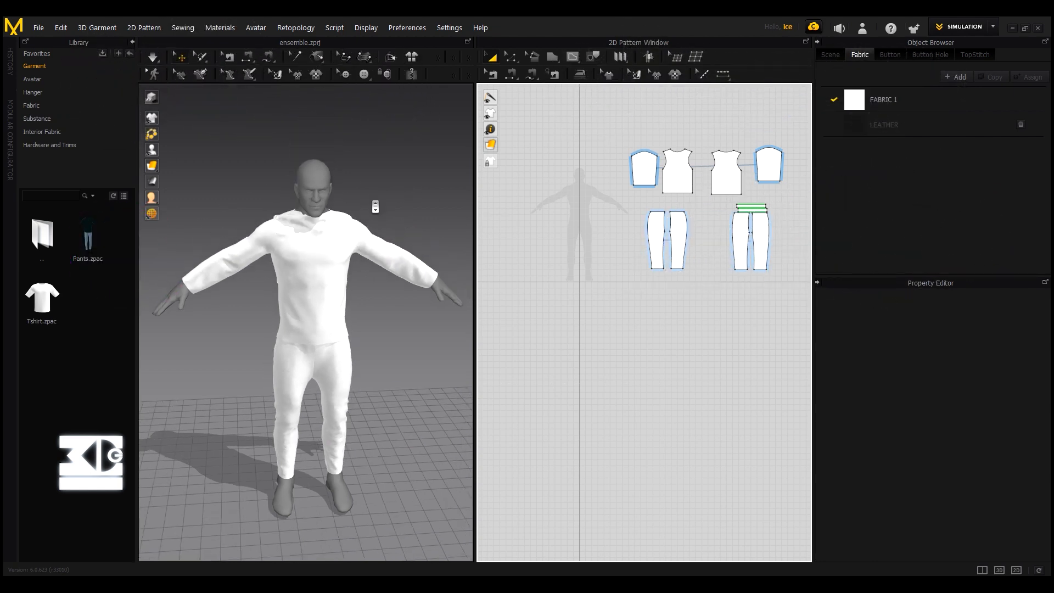
pyautogui.moveTo(374, 189); pyautogui.dragTo(321, 269, button='right')
pyautogui.scroll(1, 319, 288)
pyautogui.scroll(-3, 314, 296)
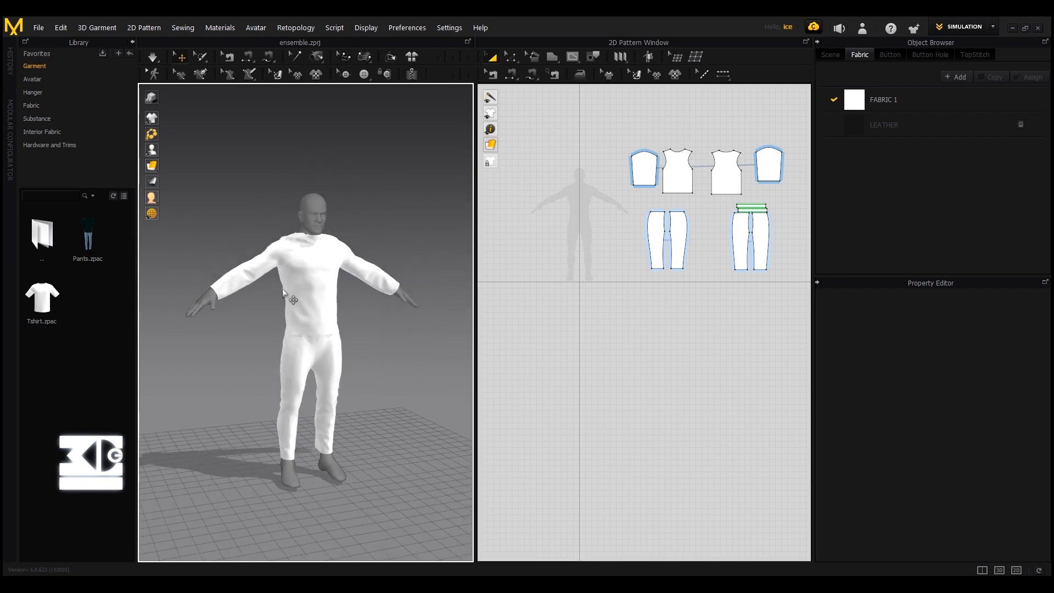
pyautogui.moveTo(272, 295); pyautogui.dragTo(250, 297, button='middle')
pyautogui.scroll(-1, 288, 239)
pyautogui.scroll(2, 284, 236)
pyautogui.scroll(1, 285, 236)
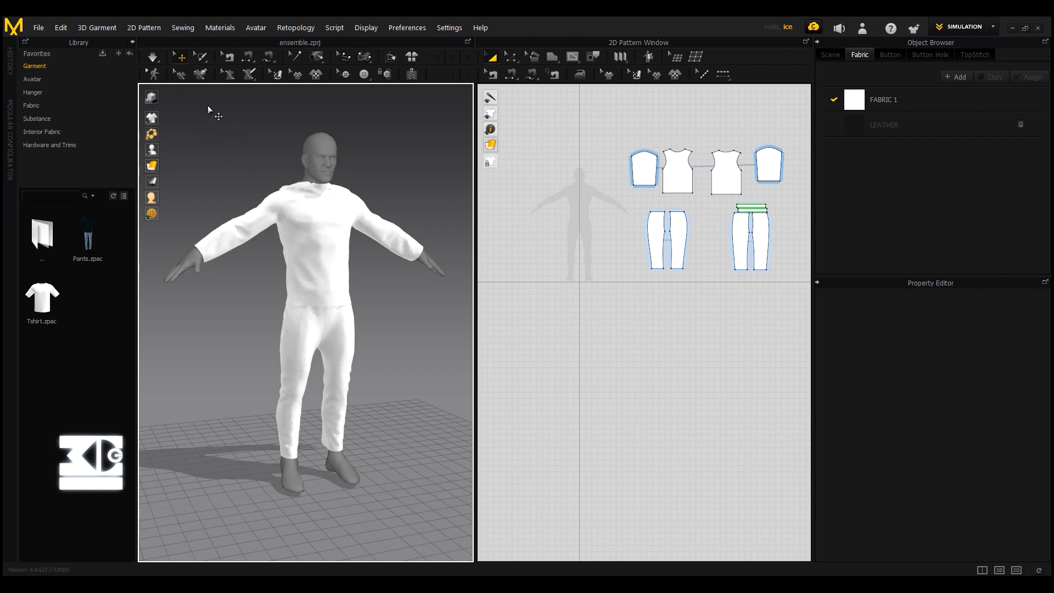
pyautogui.scroll(-2, 229, 285)
pyautogui.scroll(5, 227, 233)
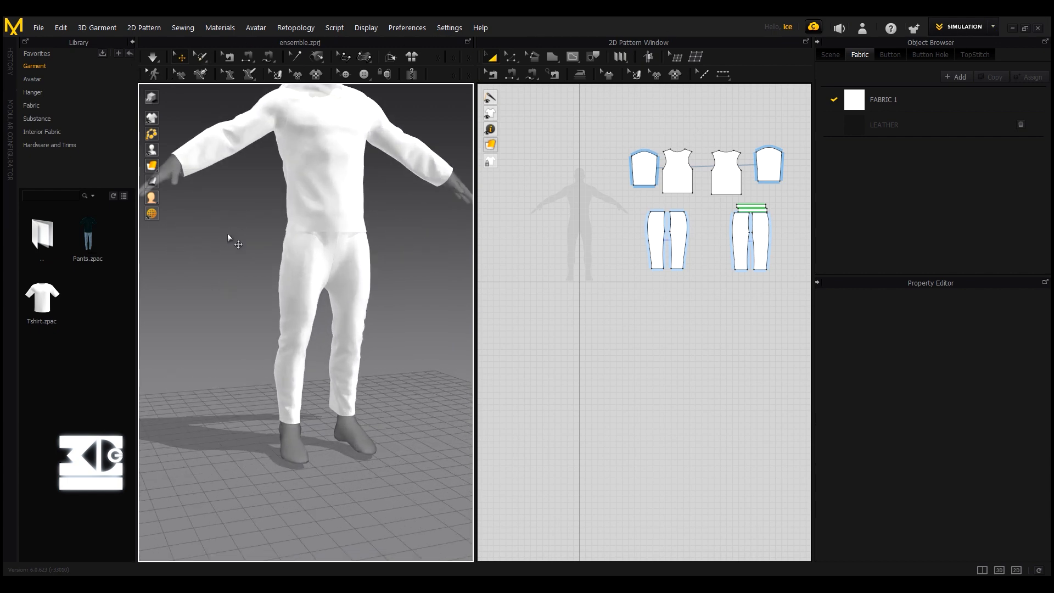
pyautogui.moveTo(227, 233); pyautogui.dragTo(265, 237, button='right')
pyautogui.moveTo(263, 257); pyautogui.dragTo(260, 309, button='middle')
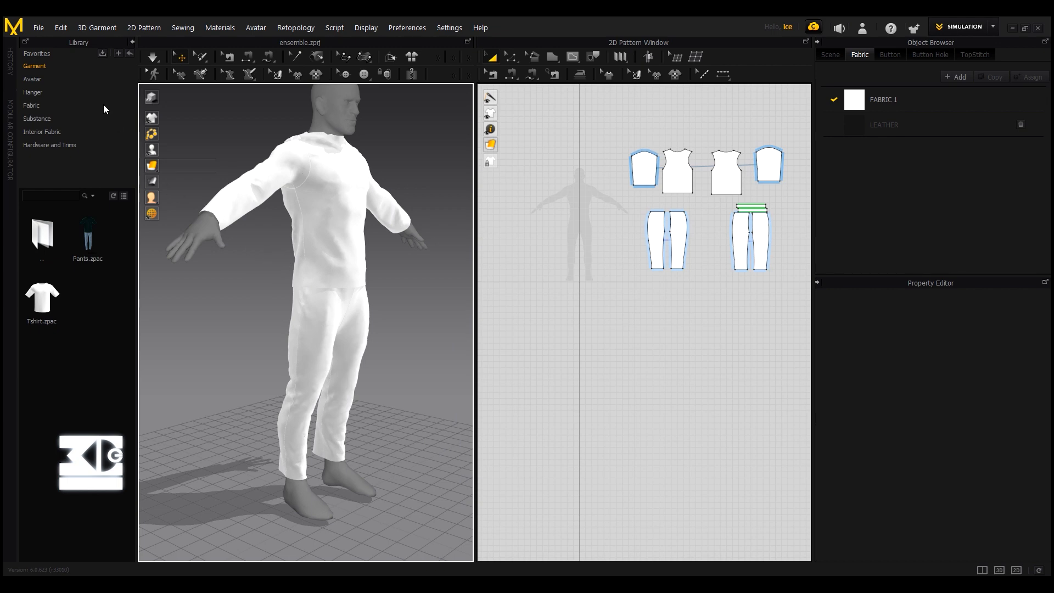
# - Compare the FABRIC 1 and LEATHER entries, checking their properties and which pattern pieces use them
pyautogui.click(881, 107)
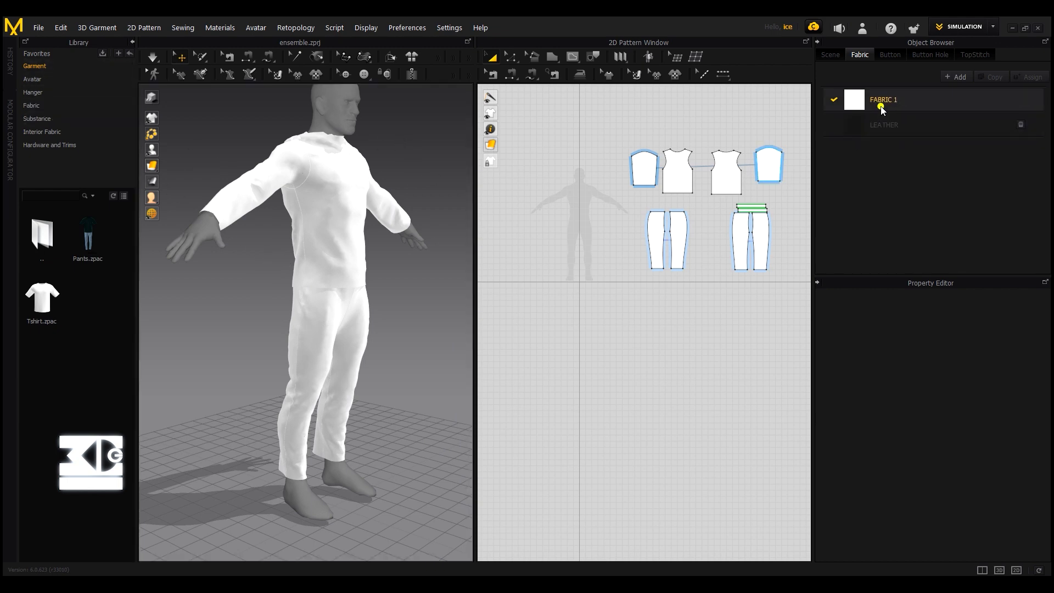
pyautogui.click(874, 118)
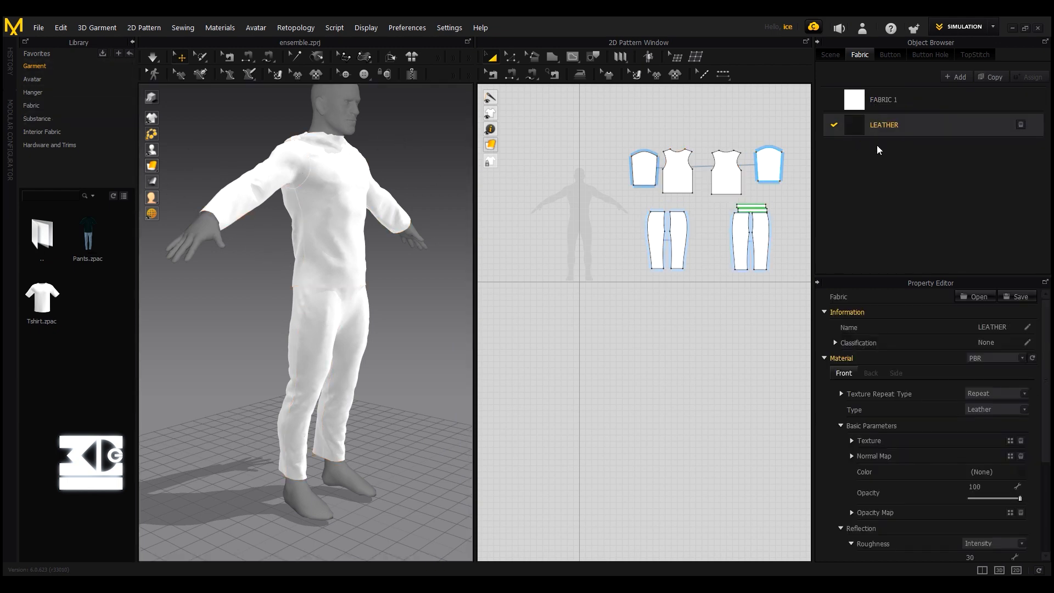
pyautogui.click(868, 99)
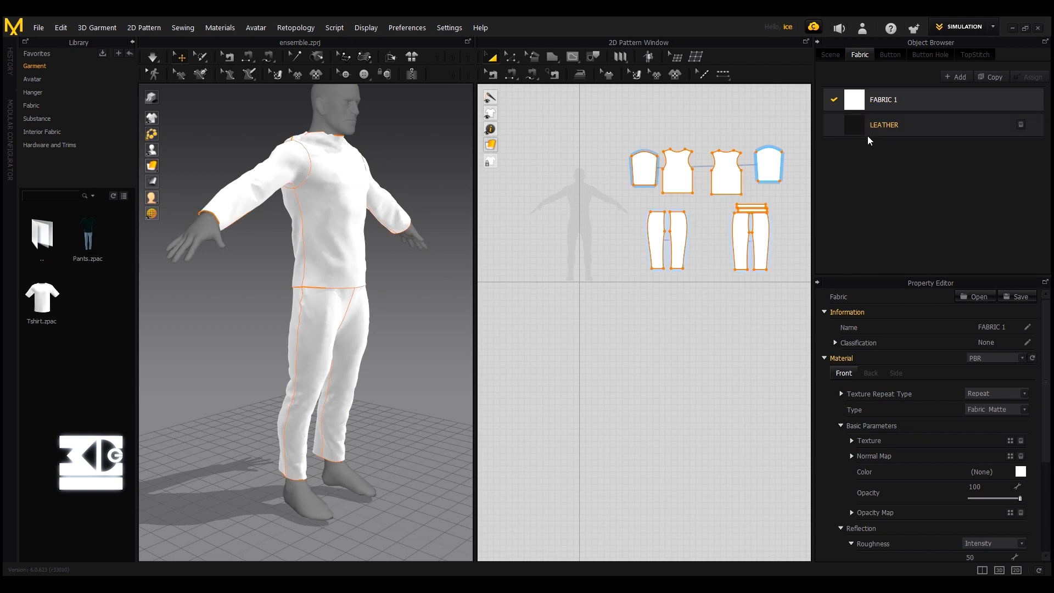
pyautogui.click(864, 171)
pyautogui.click(860, 128)
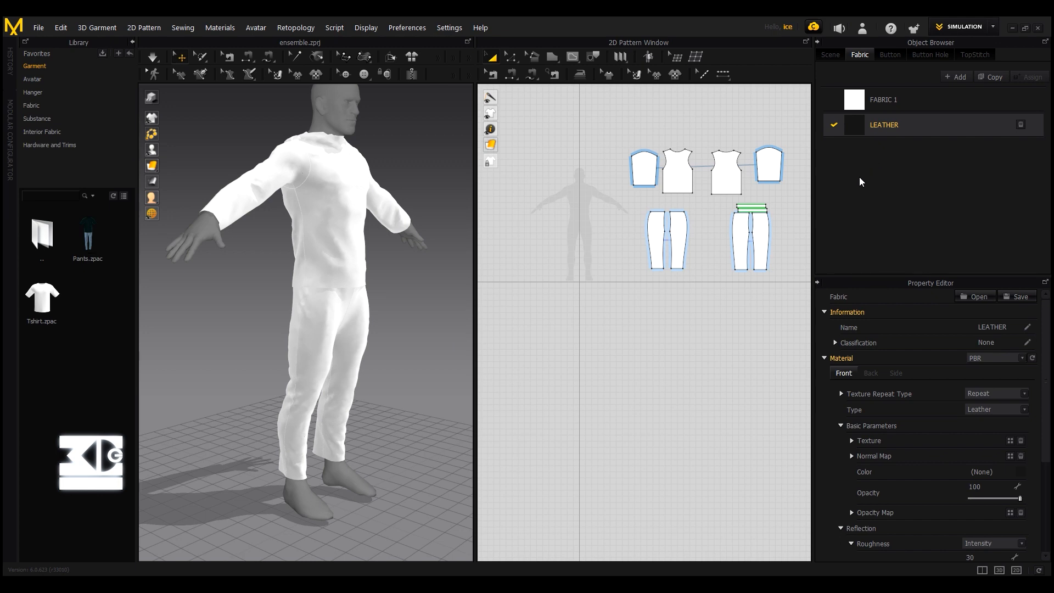
pyautogui.doubleClick(889, 126)
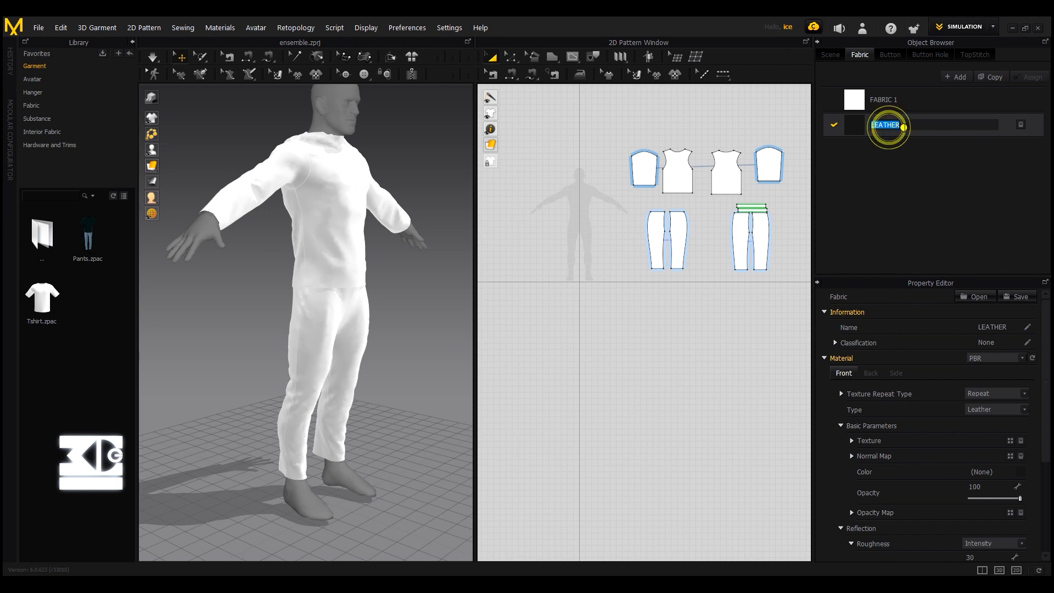
pyautogui.click(891, 144)
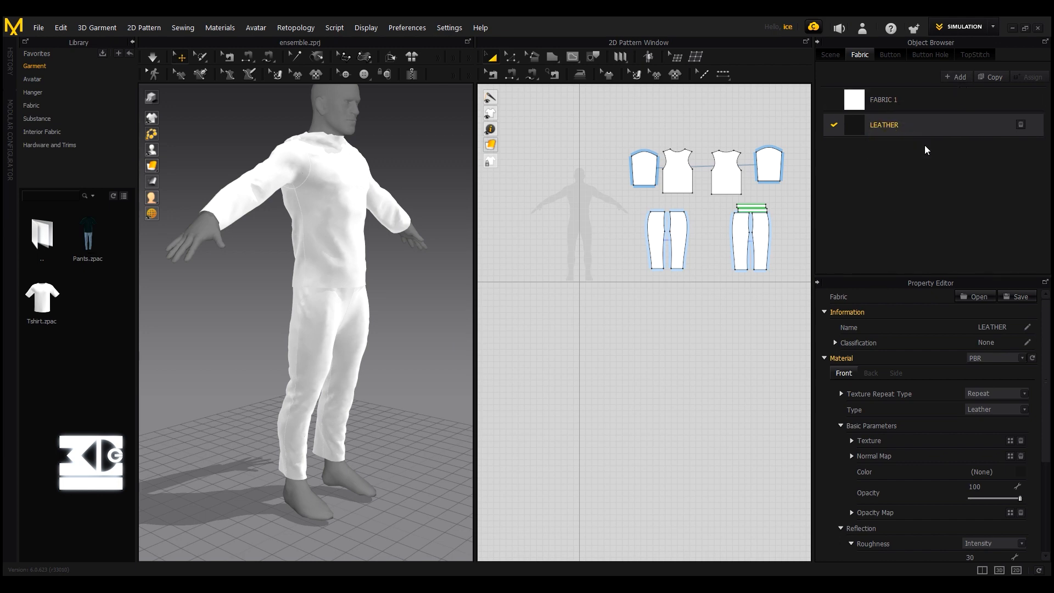
# - Add a new fabric to the fabric list and delete it again
pyautogui.click(957, 76)
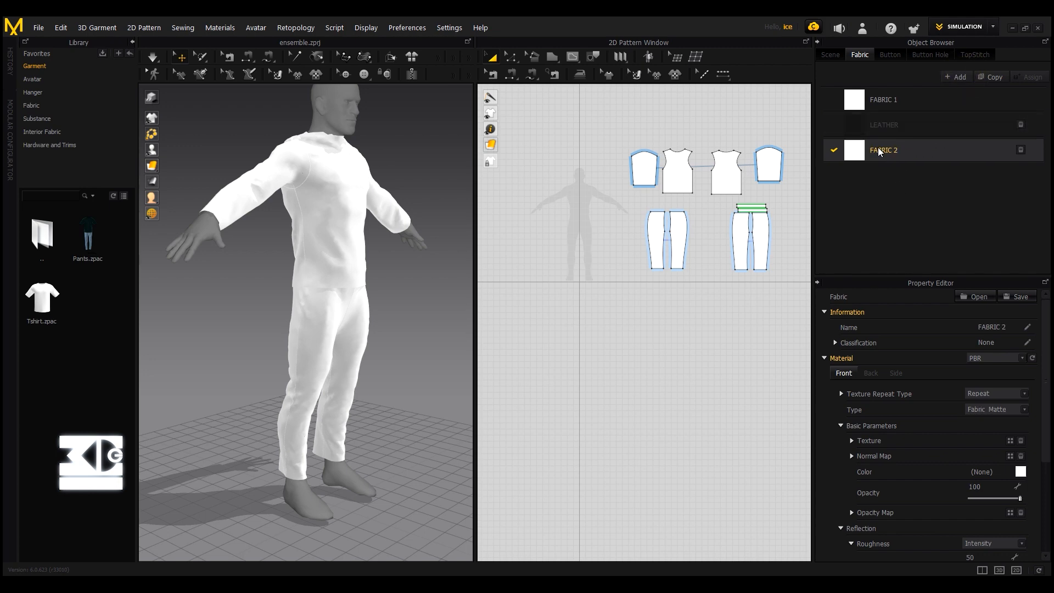
pyautogui.rightClick(878, 150)
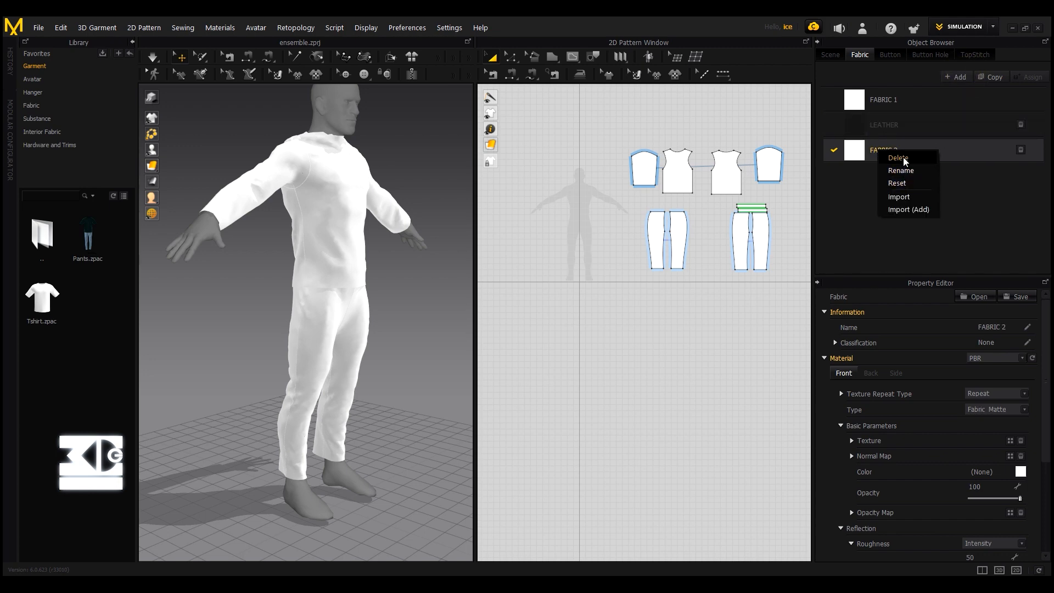
pyautogui.click(900, 158)
# - Examine the LEATHER fabric's material, reflection and physical property settings
pyautogui.click(880, 134)
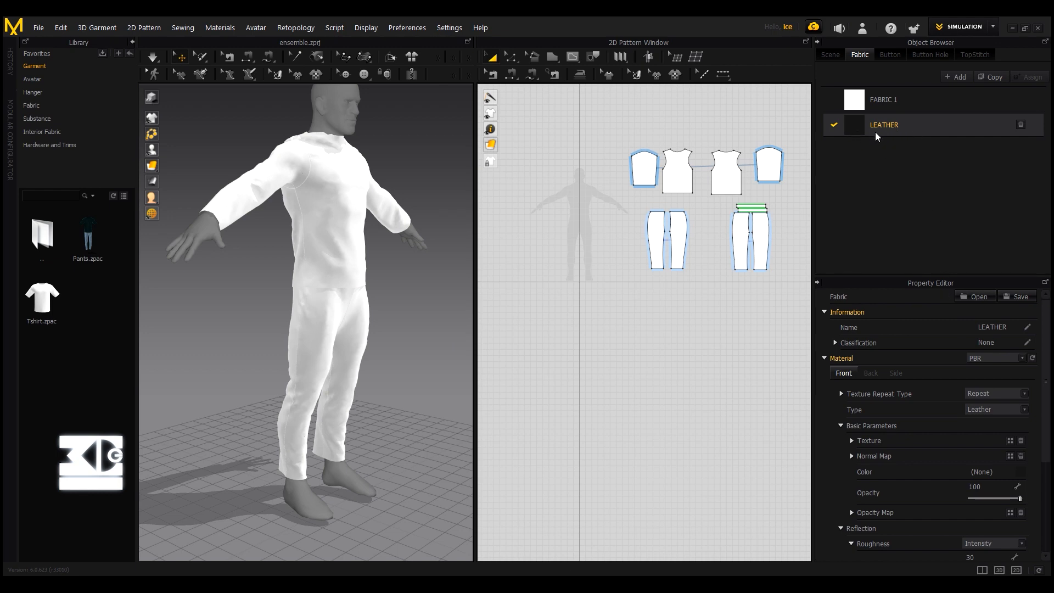
pyautogui.scroll(-2, 940, 348)
pyautogui.scroll(1, 940, 348)
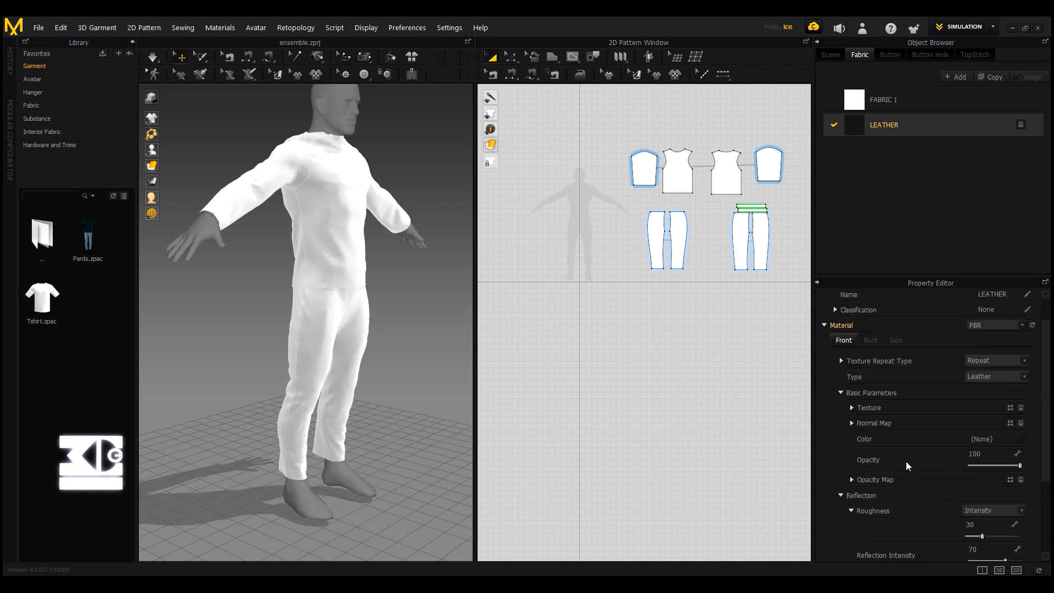
pyautogui.scroll(1, 900, 351)
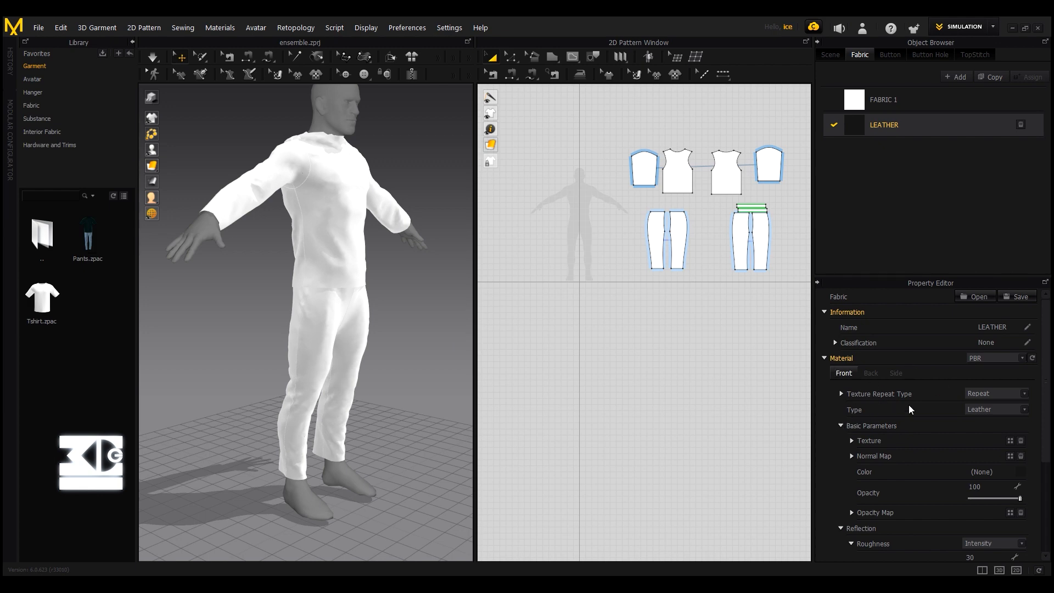
pyautogui.scroll(-4, 907, 399)
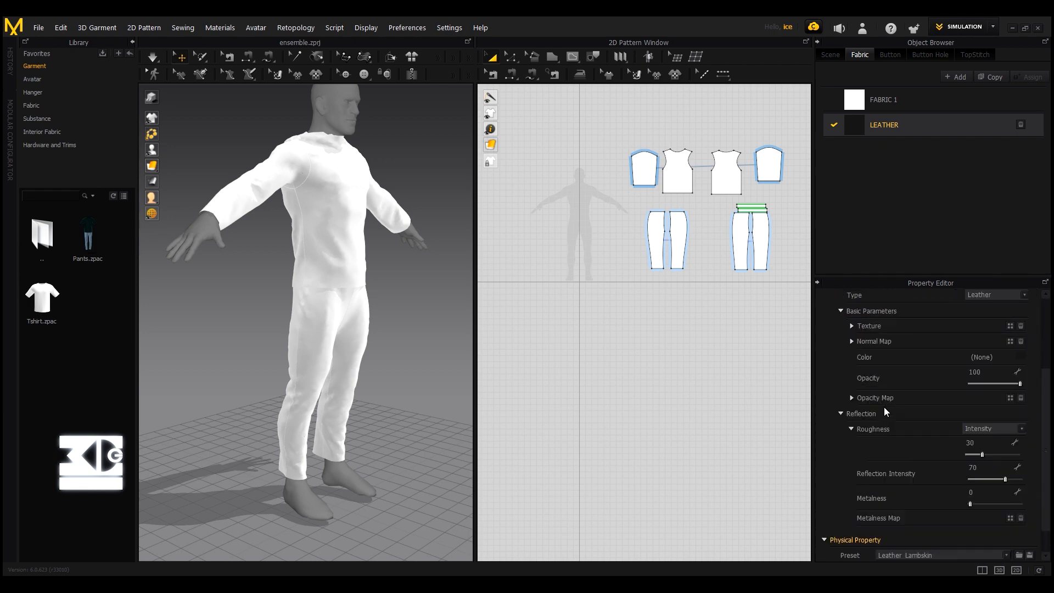
pyautogui.scroll(4, 884, 410)
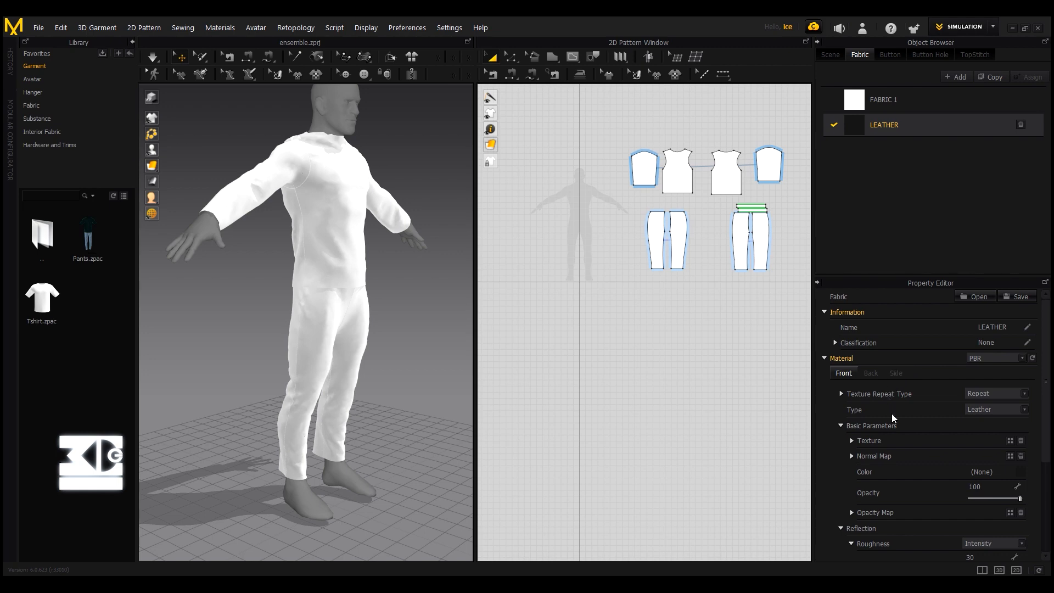
pyautogui.scroll(-2, 891, 413)
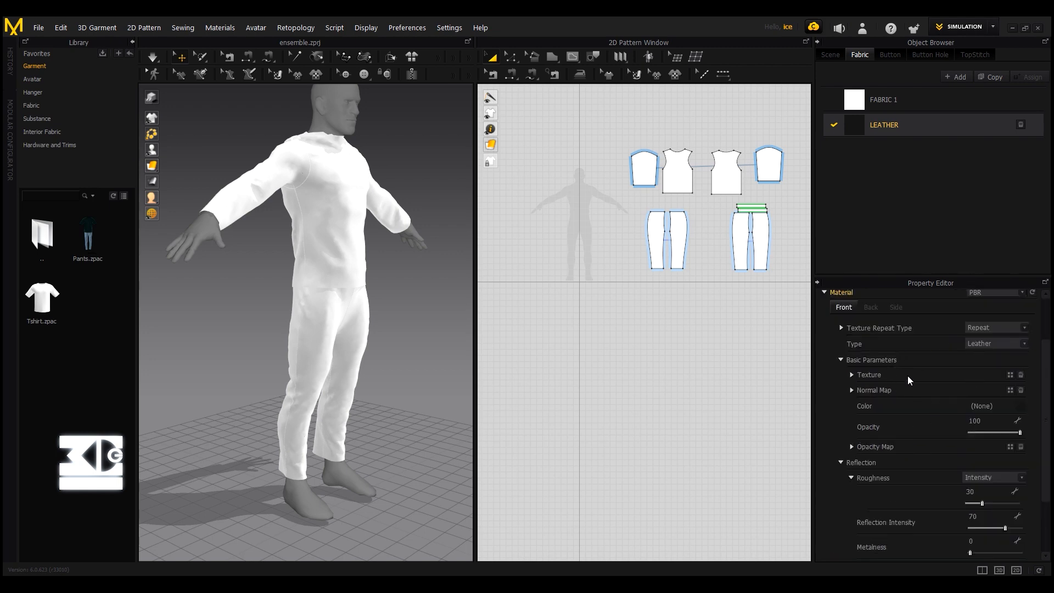
pyautogui.scroll(-1, 900, 374)
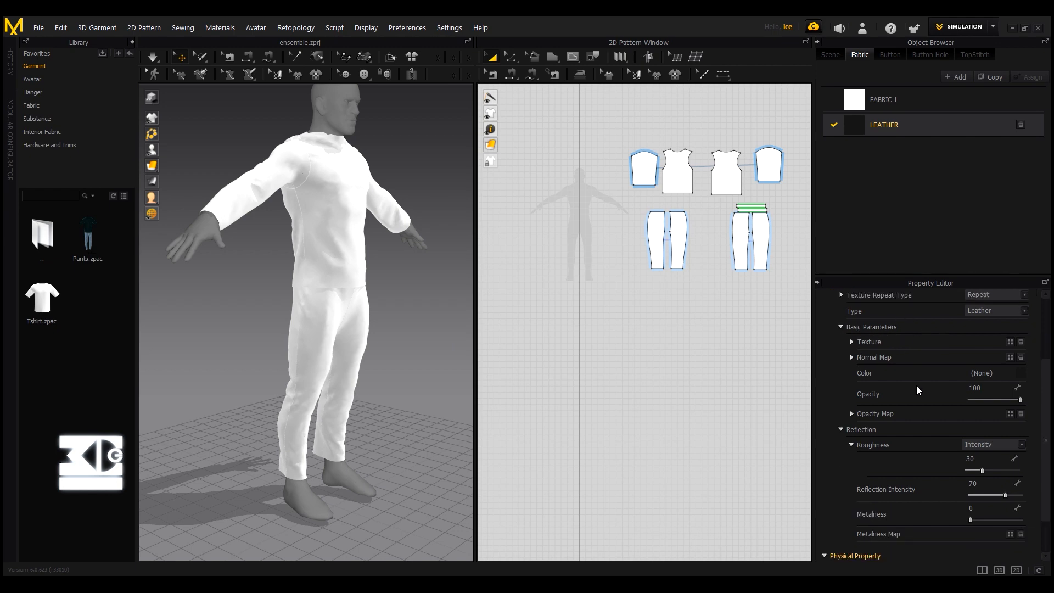
pyautogui.scroll(-1, 903, 386)
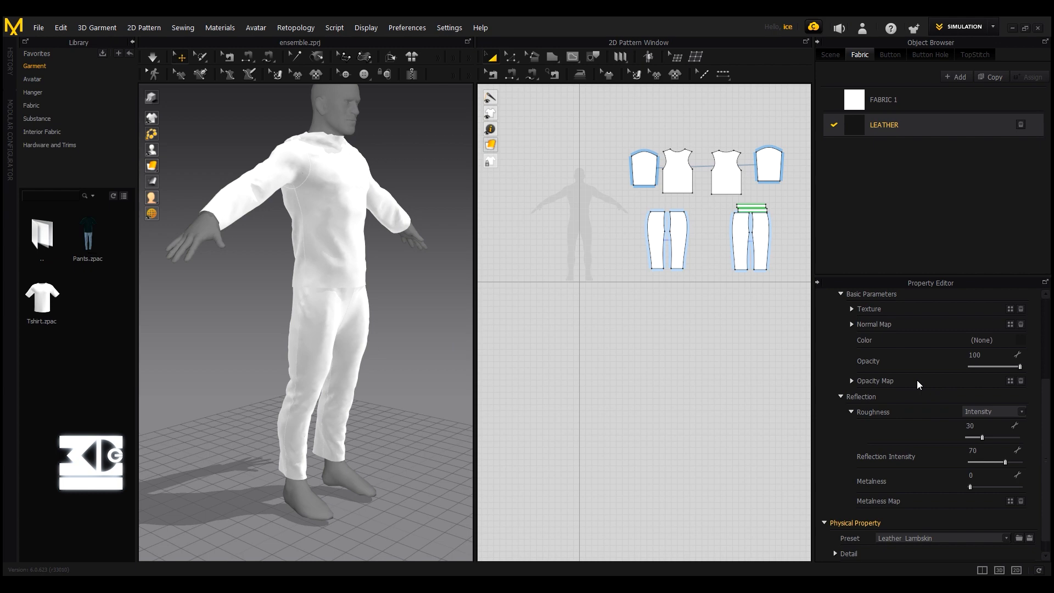
pyautogui.scroll(-1, 920, 383)
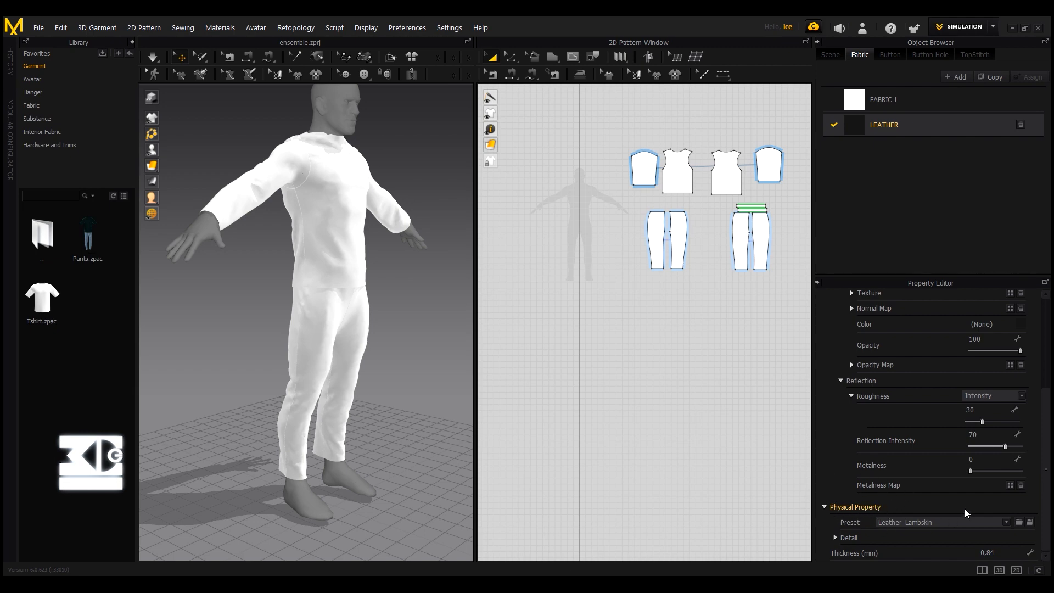
# - Browse the physical property presets for the LEATHER fabric and choose Leather_Lambskin
pyautogui.click(940, 522)
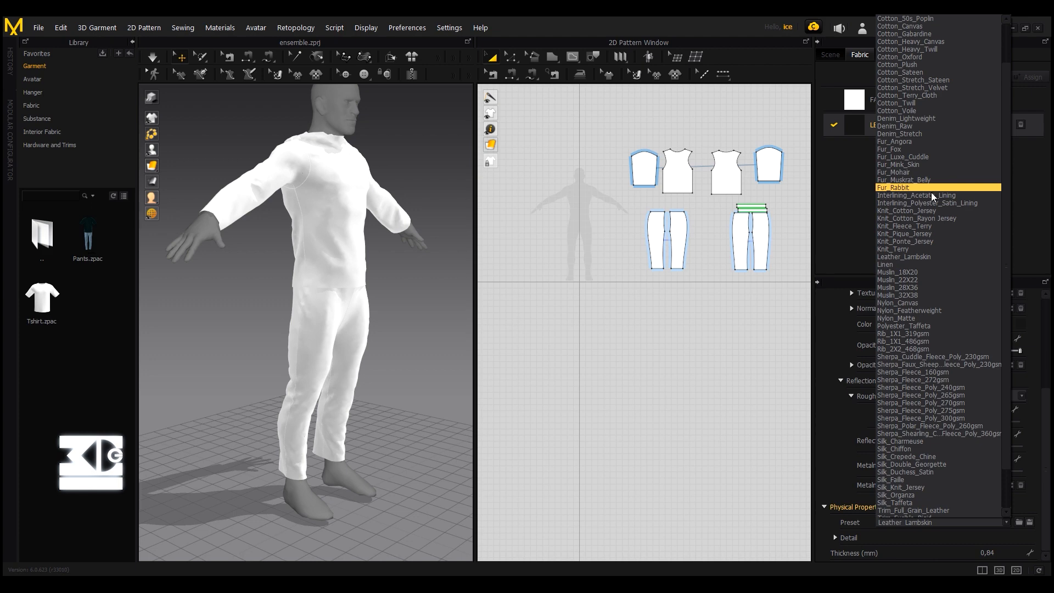
pyautogui.scroll(-2, 945, 451)
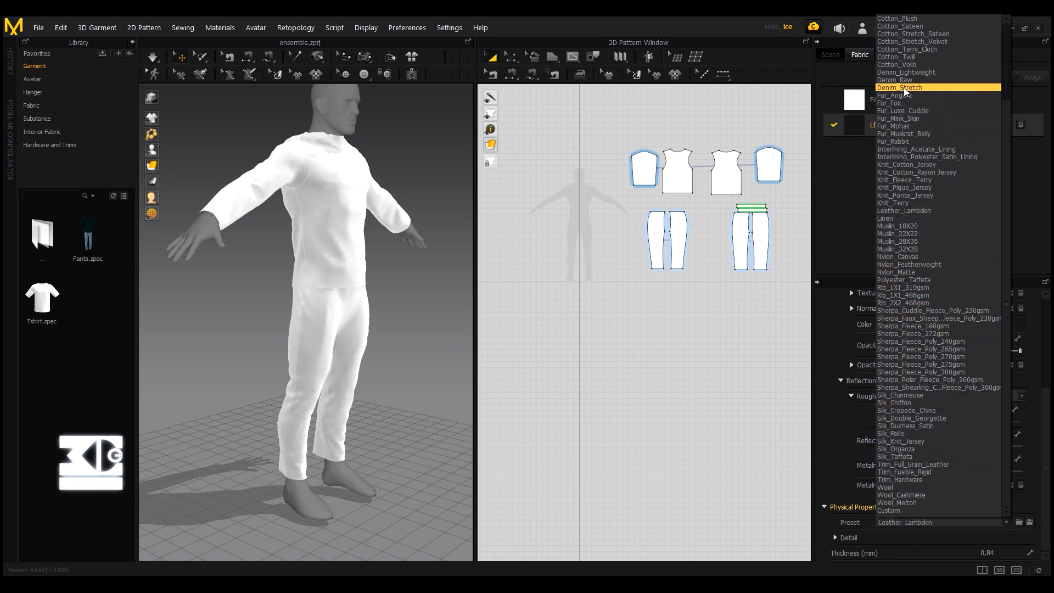
pyautogui.scroll(4, 907, 87)
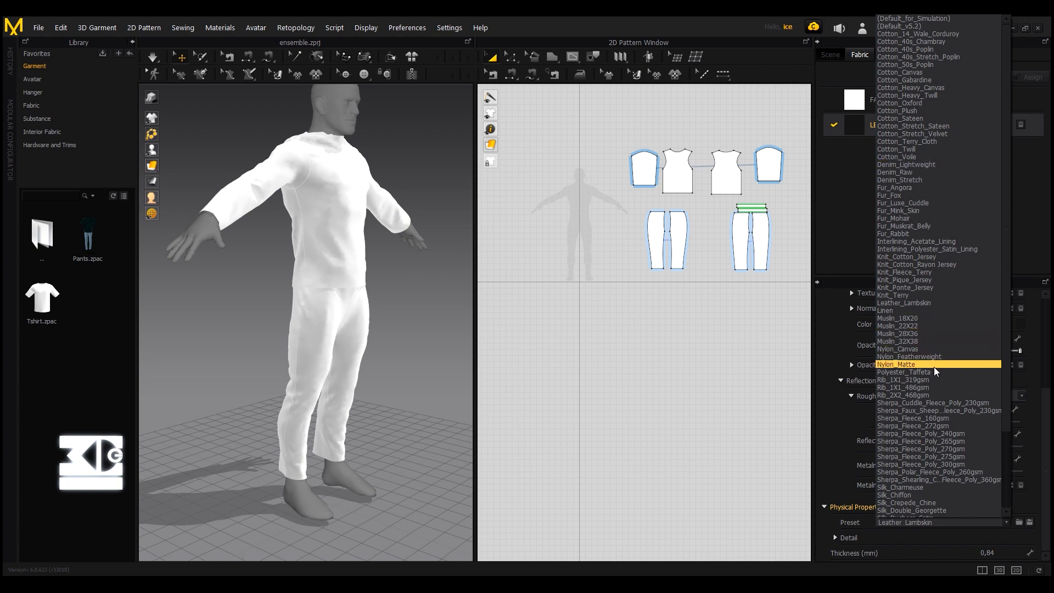
pyautogui.scroll(-4, 928, 385)
pyautogui.scroll(2, 929, 396)
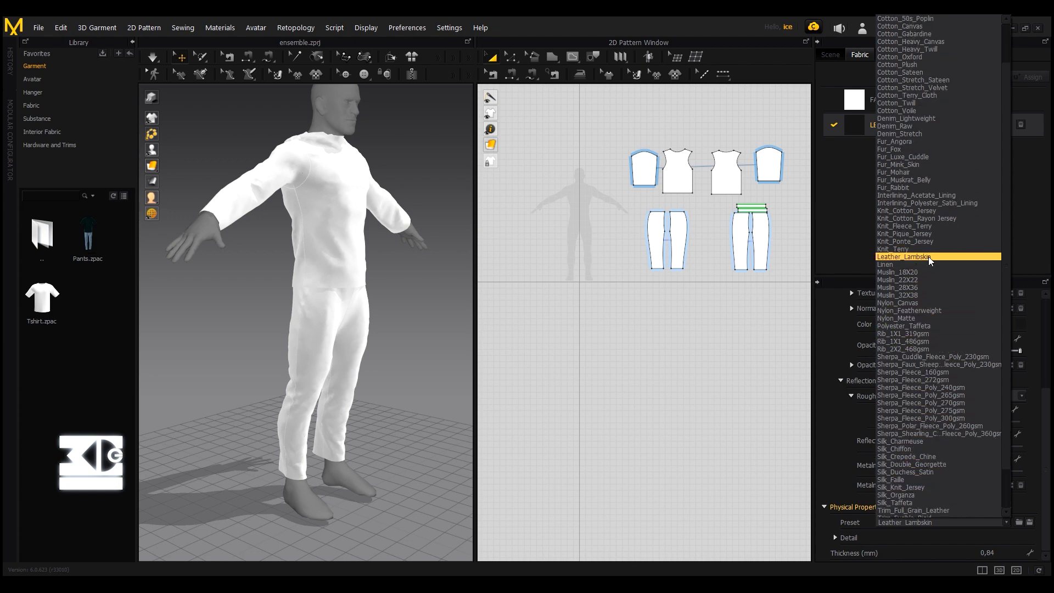
pyautogui.click(928, 257)
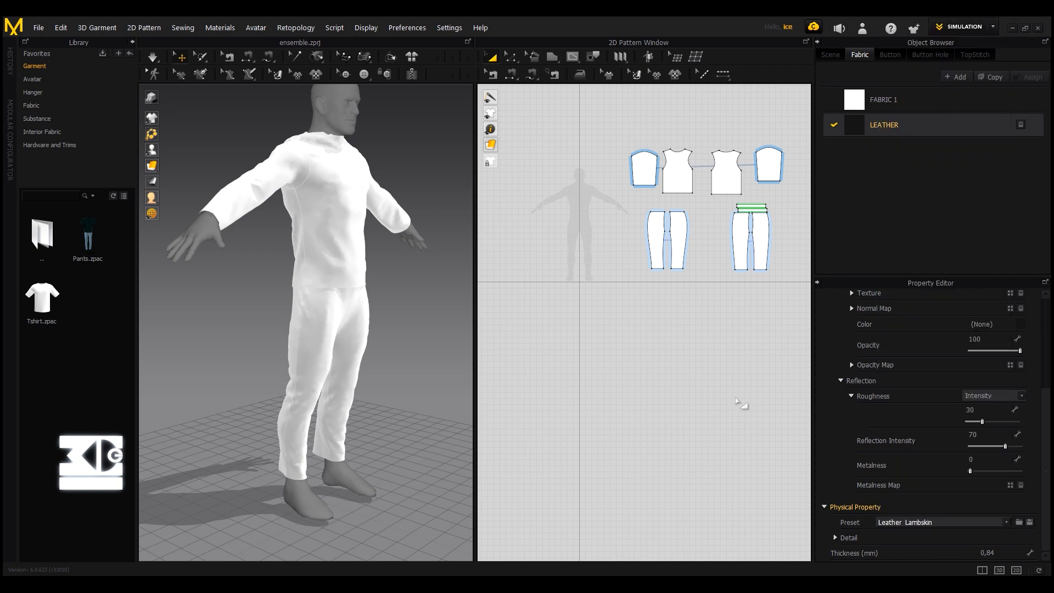
# - Select all pants pattern pieces including the waistband and assign the LEATHER fabric to them
pyautogui.moveTo(606, 221); pyautogui.dragTo(503, 224, button='middle')
pyautogui.scroll(-2, 558, 238)
pyautogui.scroll(5, 556, 235)
pyautogui.scroll(-1, 504, 224)
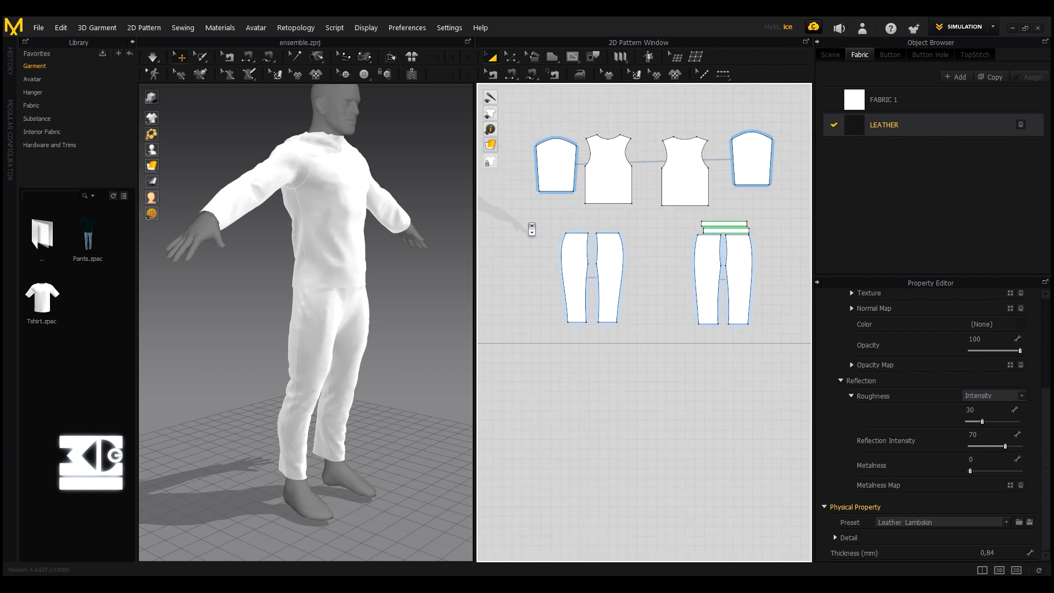
pyautogui.moveTo(513, 199); pyautogui.dragTo(774, 348)
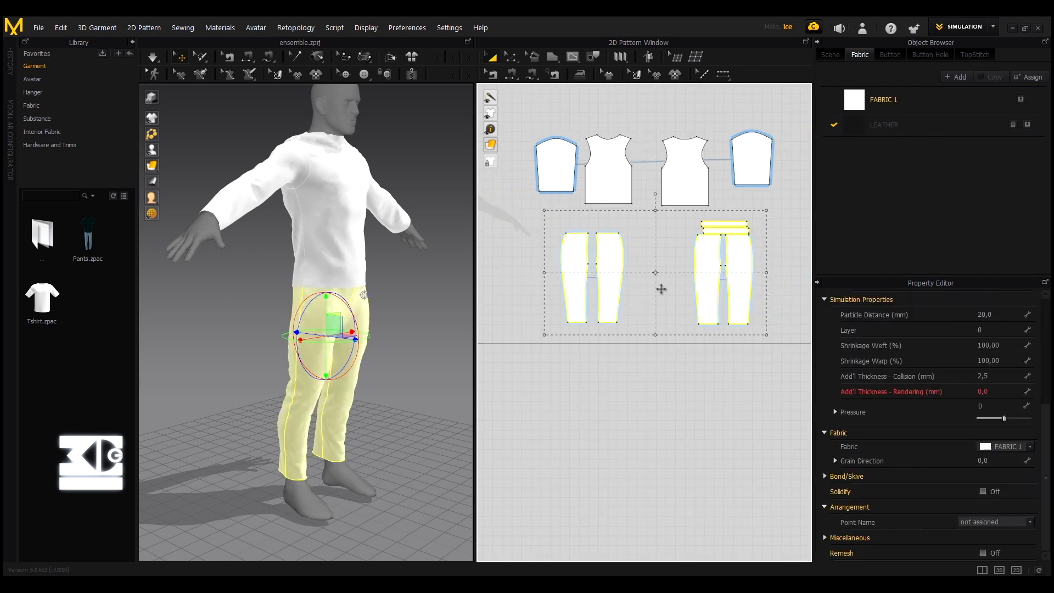
pyautogui.moveTo(520, 209); pyautogui.dragTo(800, 363)
pyautogui.click(994, 446)
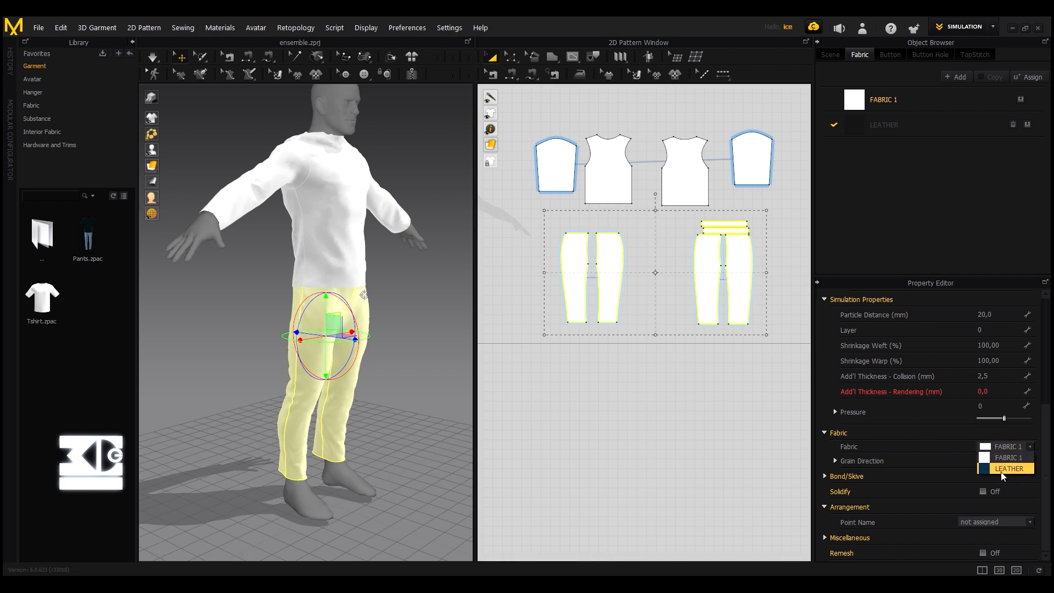
pyautogui.click(1003, 469)
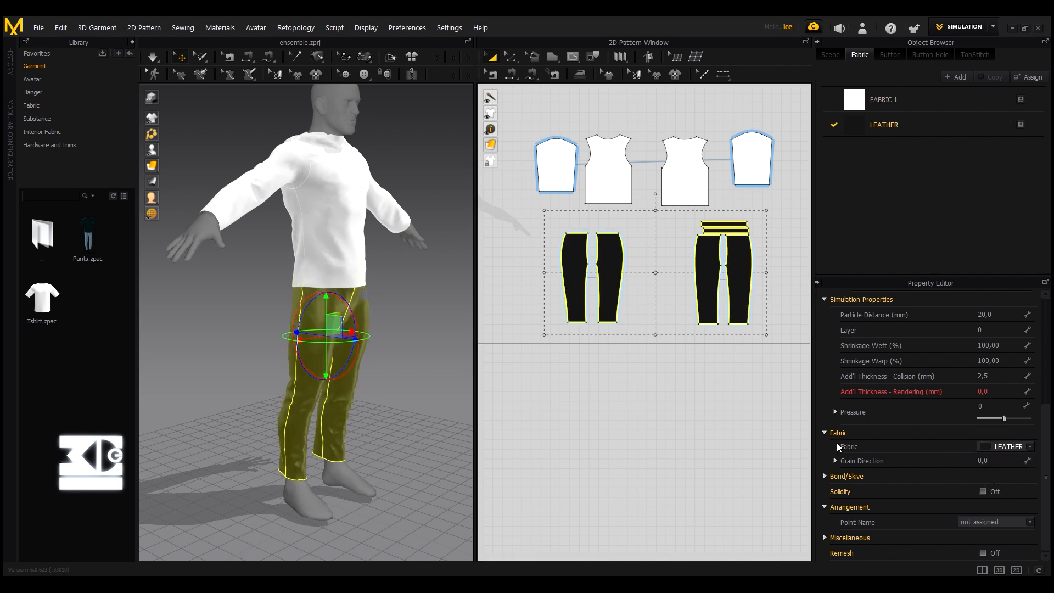
# - Check the leather pants in the pattern and 3D views, and show the library's Fabric collection
pyautogui.moveTo(615, 381); pyautogui.dragTo(611, 423, button='middle')
pyautogui.moveTo(515, 252); pyautogui.dragTo(510, 276, button='middle')
pyautogui.scroll(-2, 509, 288)
pyautogui.scroll(4, 511, 282)
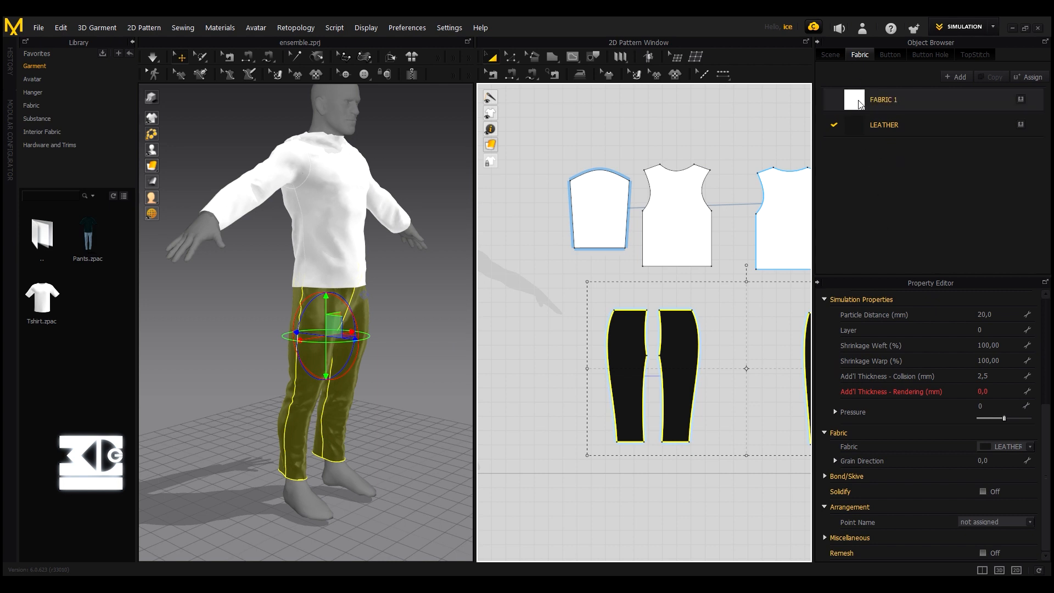
pyautogui.moveTo(400, 177)
pyautogui.mouseDown(button='right')
pyautogui.moveTo(412, 167)
pyautogui.moveTo(394, 170)
pyautogui.mouseUp(button='right')
pyautogui.moveTo(395, 170); pyautogui.dragTo(405, 183, button='middle')
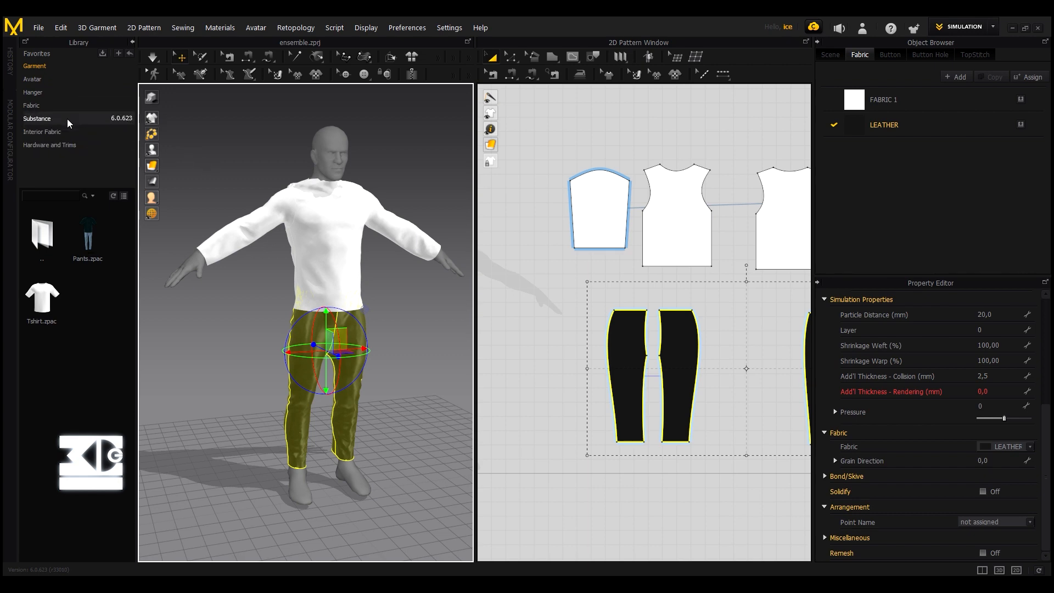
pyautogui.click(46, 108)
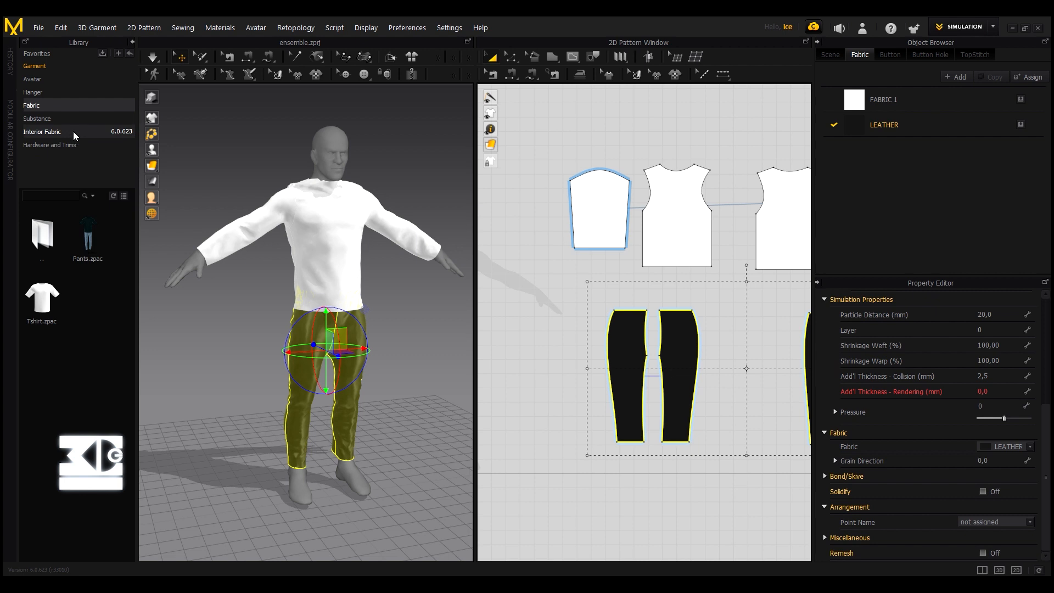
pyautogui.click(28, 103)
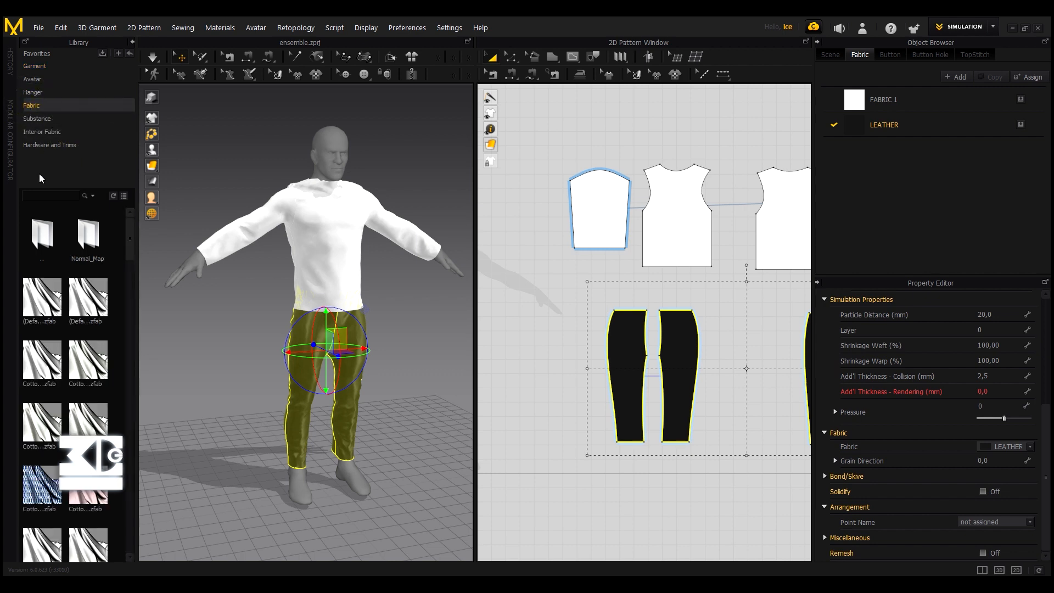
# - Browse the library's fabric collection through the cotton, denim, fur, sherpa fleece, silk and wool fabrics
pyautogui.moveTo(77, 312)
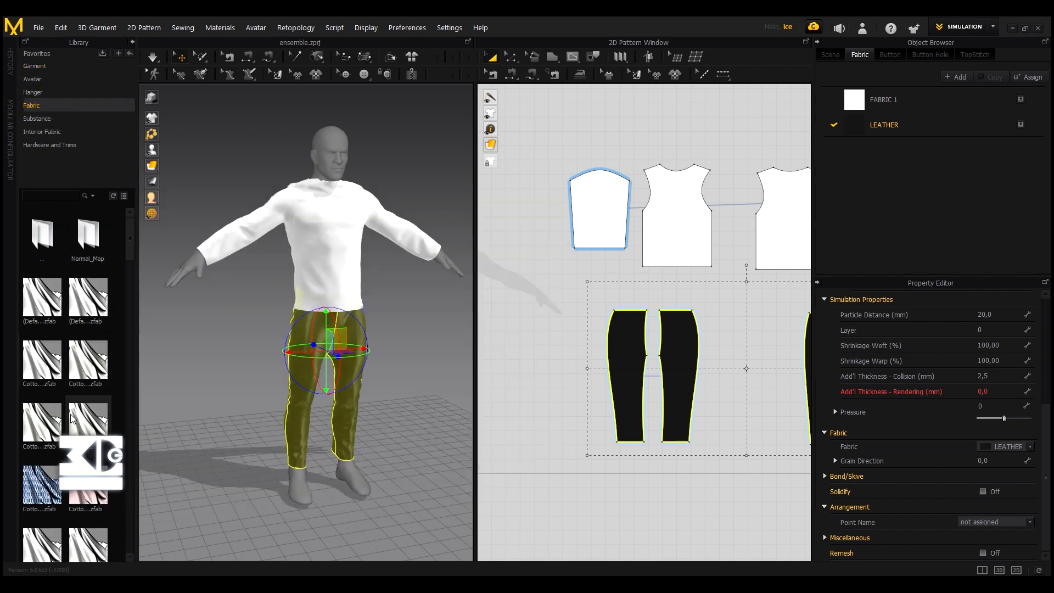
pyautogui.scroll(-5, 86, 393)
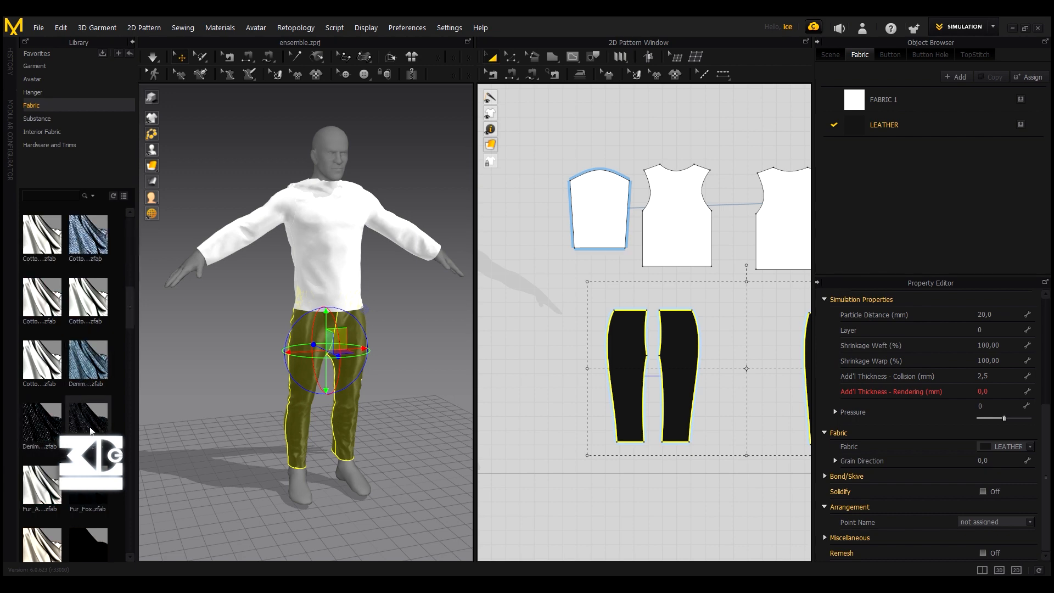
pyautogui.scroll(-8, 88, 384)
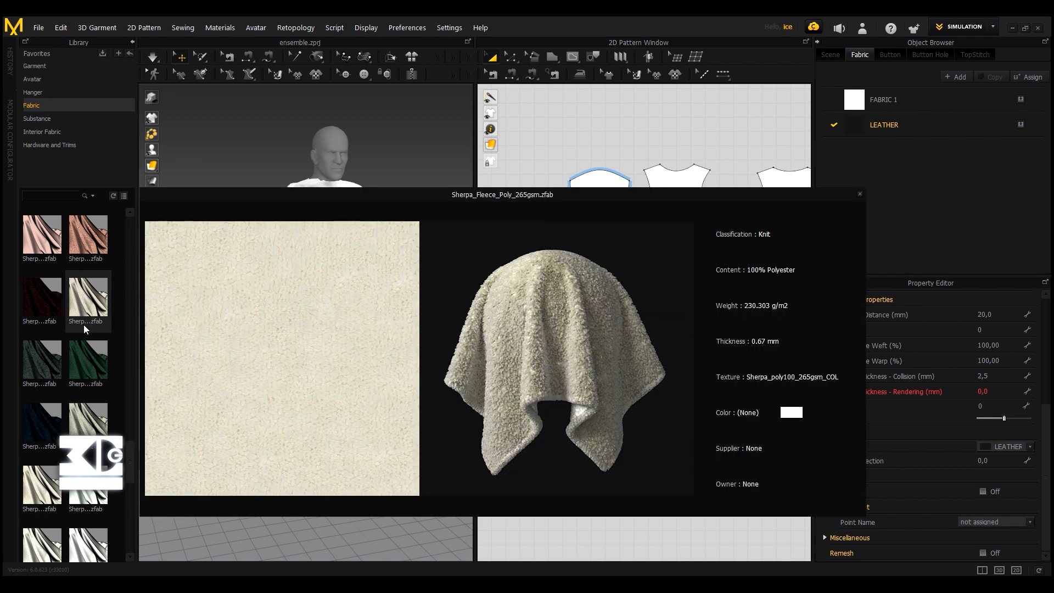
pyautogui.scroll(-10, 85, 357)
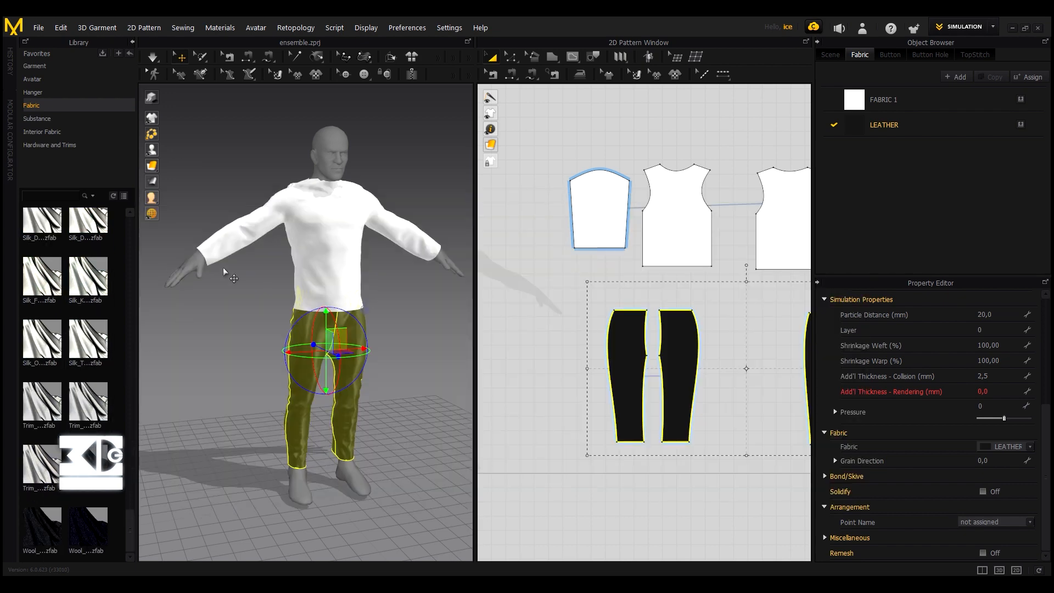
pyautogui.scroll(10, 70, 350)
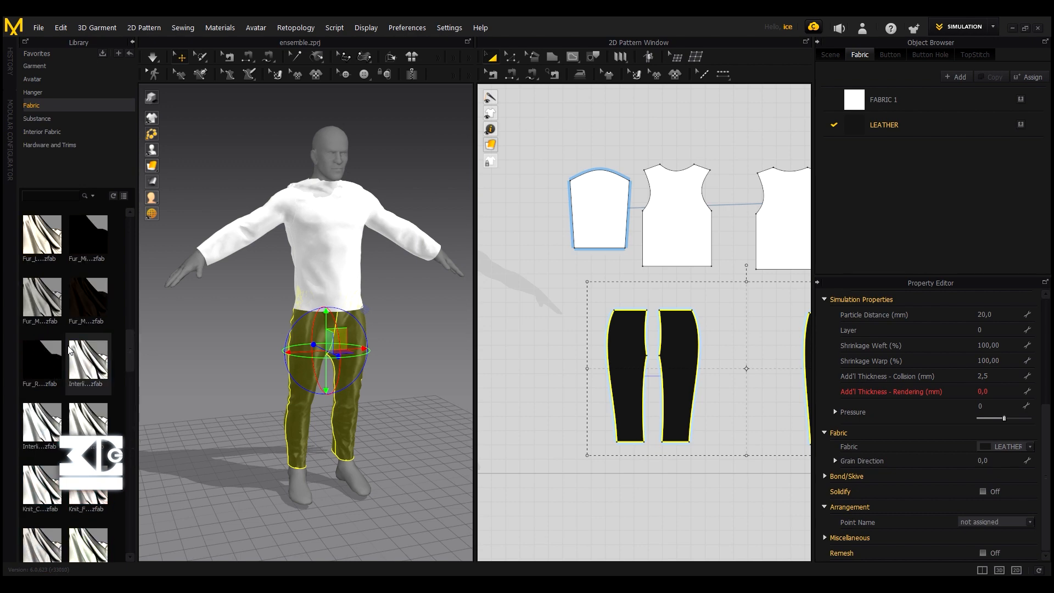
pyautogui.moveTo(45, 358)
pyautogui.scroll(5, 45, 358)
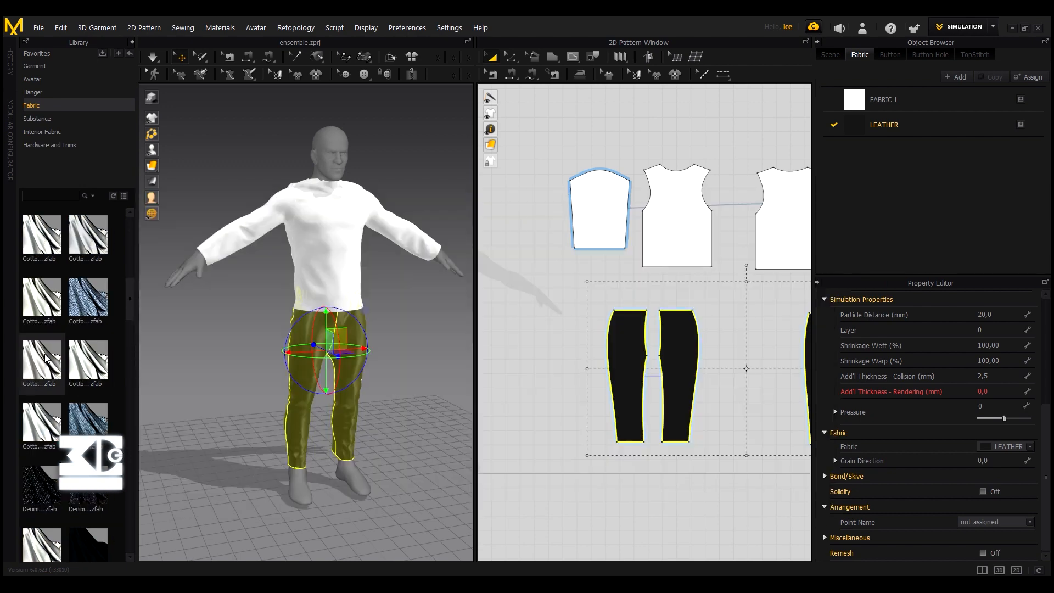
pyautogui.scroll(5, 45, 358)
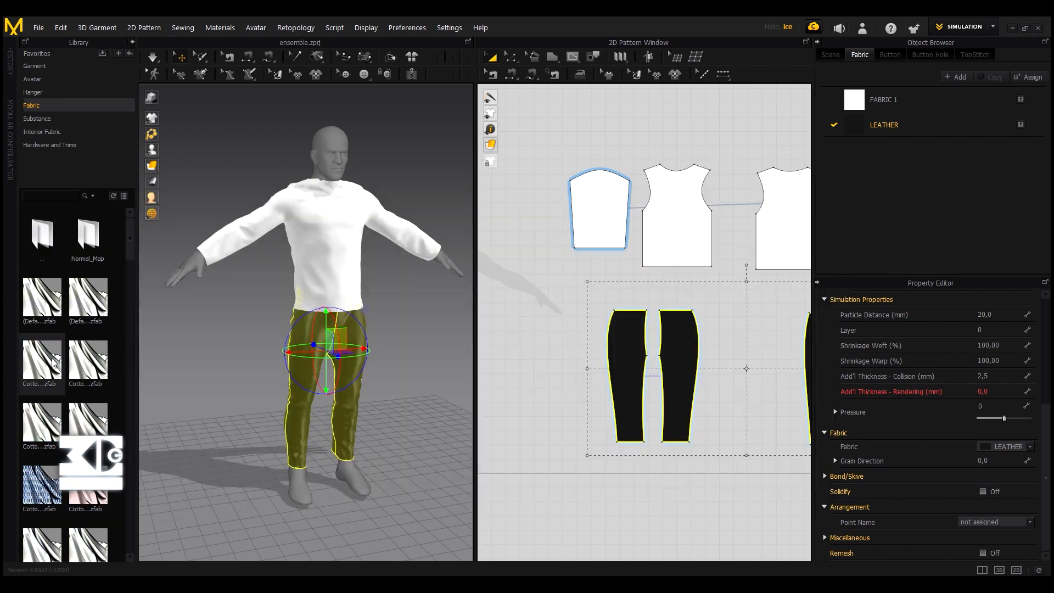
# - Apply the Cotton_40s_Chambray library fabric to the shirt's front piece and the sleeve on the avatar's right arm
pyautogui.scroll(-3, 54, 363)
pyautogui.moveTo(83, 367)
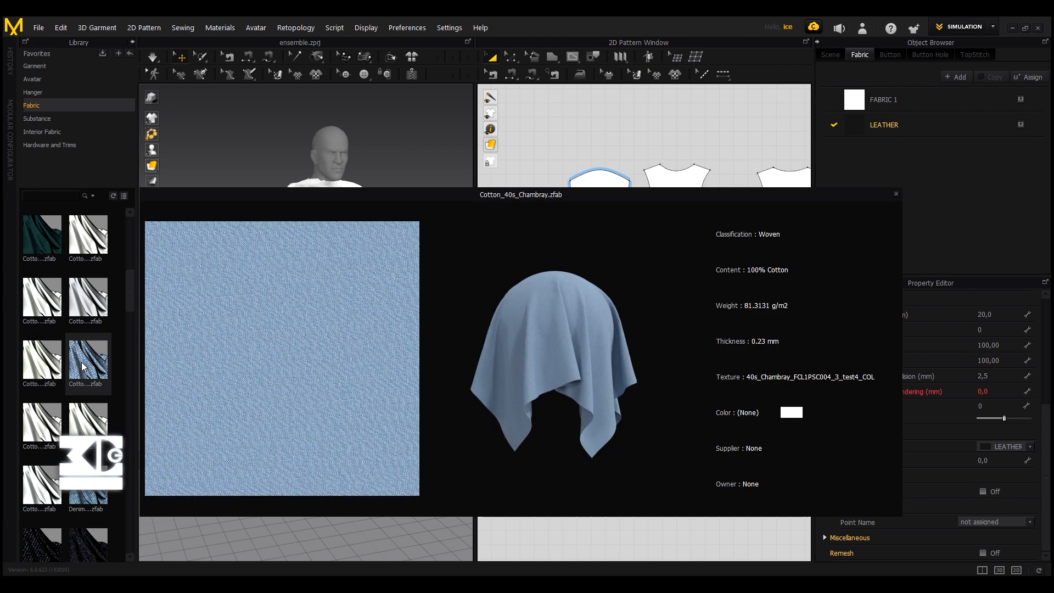
pyautogui.moveTo(84, 367); pyautogui.dragTo(331, 243)
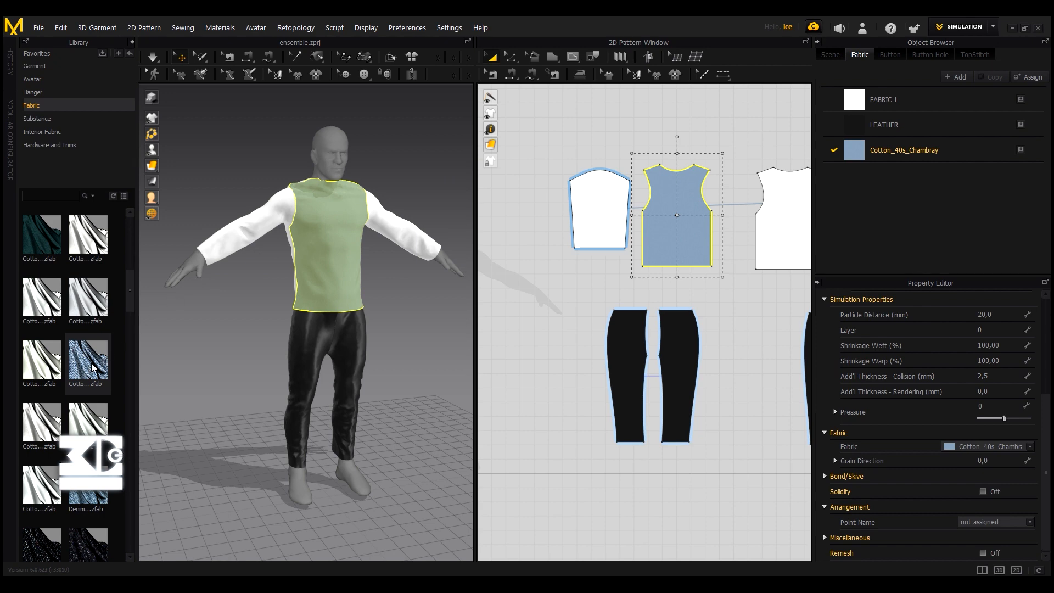
pyautogui.moveTo(75, 364); pyautogui.dragTo(250, 231)
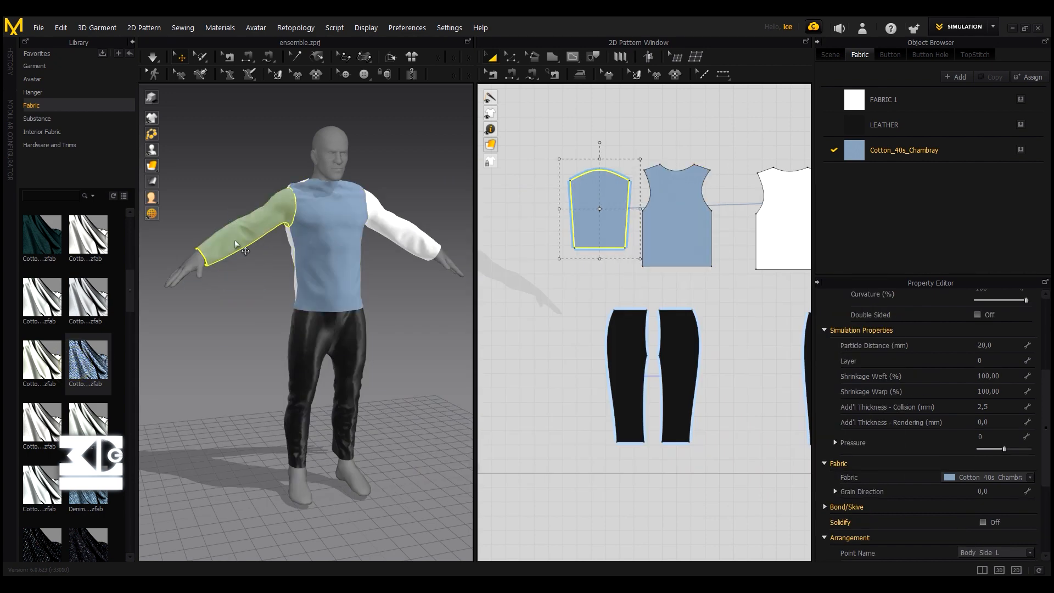
# - Apply Cotton_40s_Chambray to the shirt's back piece and the remaining white sleeve
pyautogui.moveTo(214, 318); pyautogui.dragTo(360, 332, button='right')
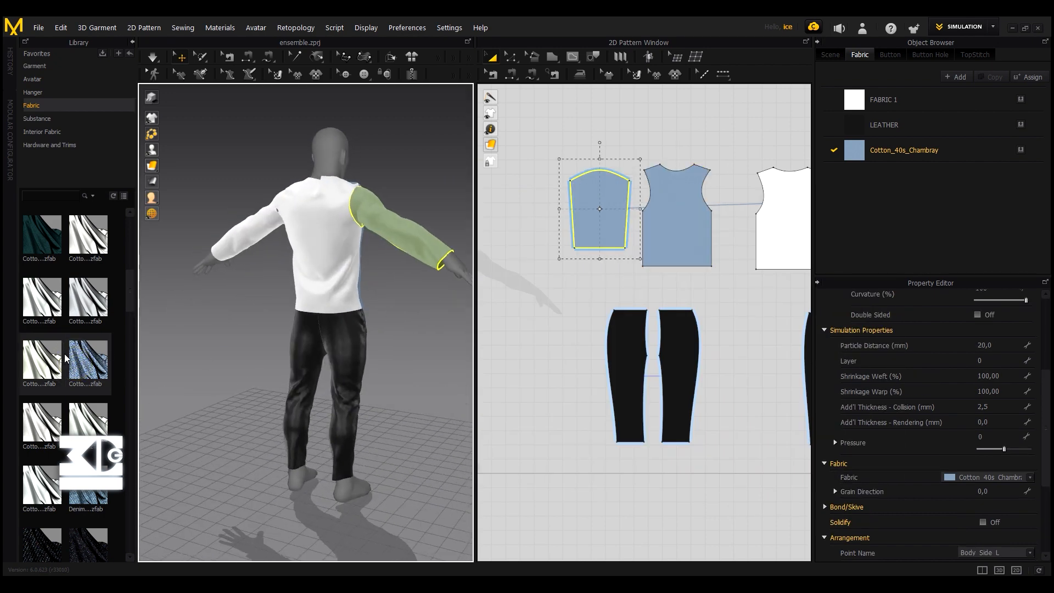
pyautogui.moveTo(88, 357); pyautogui.dragTo(291, 242)
pyautogui.moveTo(253, 280); pyautogui.dragTo(436, 305, button='right')
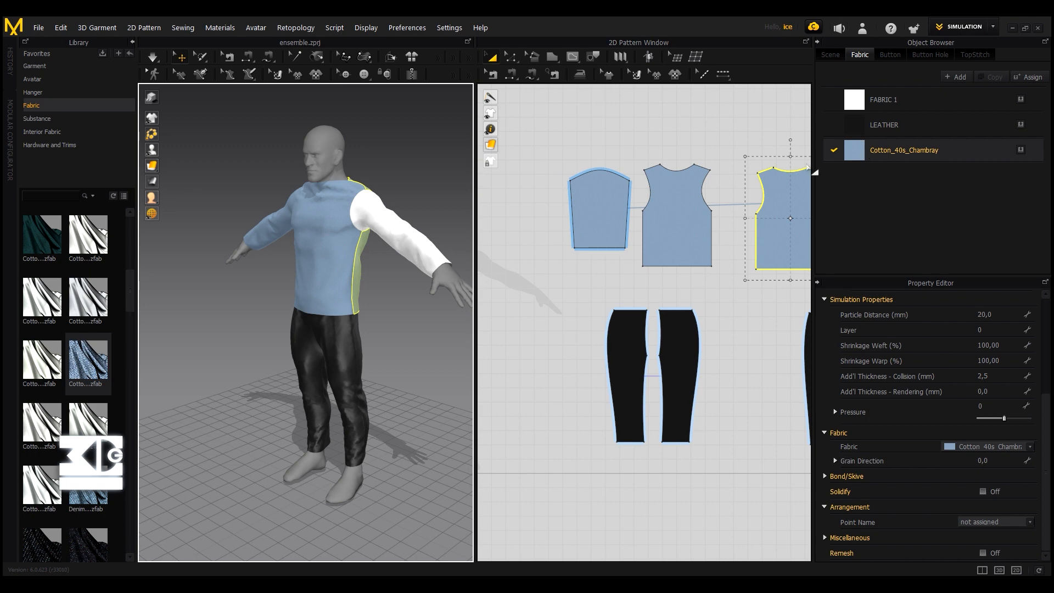
pyautogui.moveTo(407, 177); pyautogui.dragTo(357, 187, button='right')
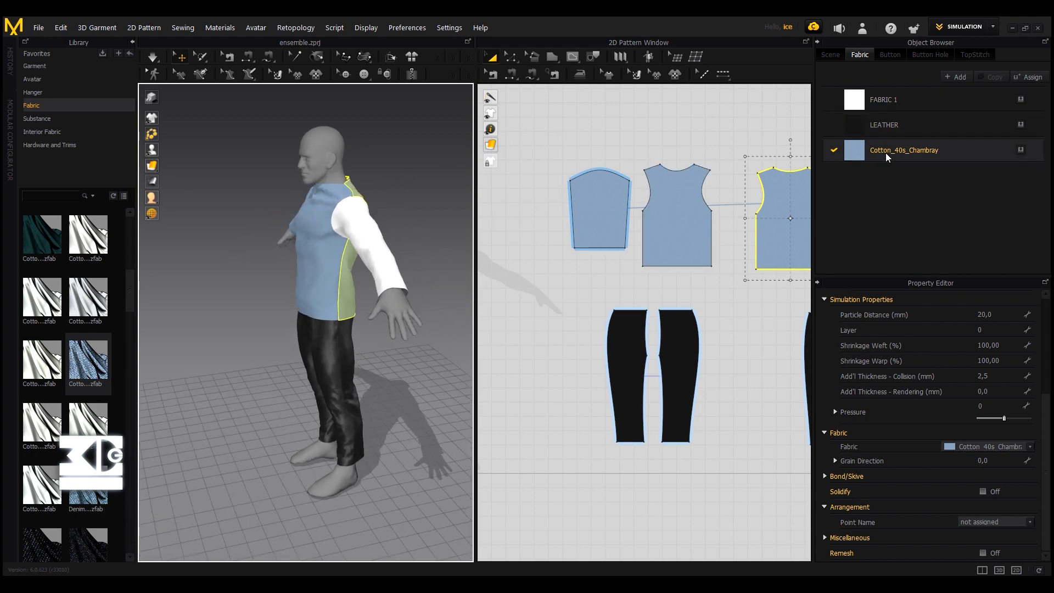
pyautogui.moveTo(87, 360); pyautogui.dragTo(379, 240)
pyautogui.moveTo(386, 195); pyautogui.dragTo(270, 176, button='right')
# - Turn on high-quality rendering for the 3D view and inspect the chambray shirt around the shoulder and armpit
pyautogui.scroll(5, 242, 205)
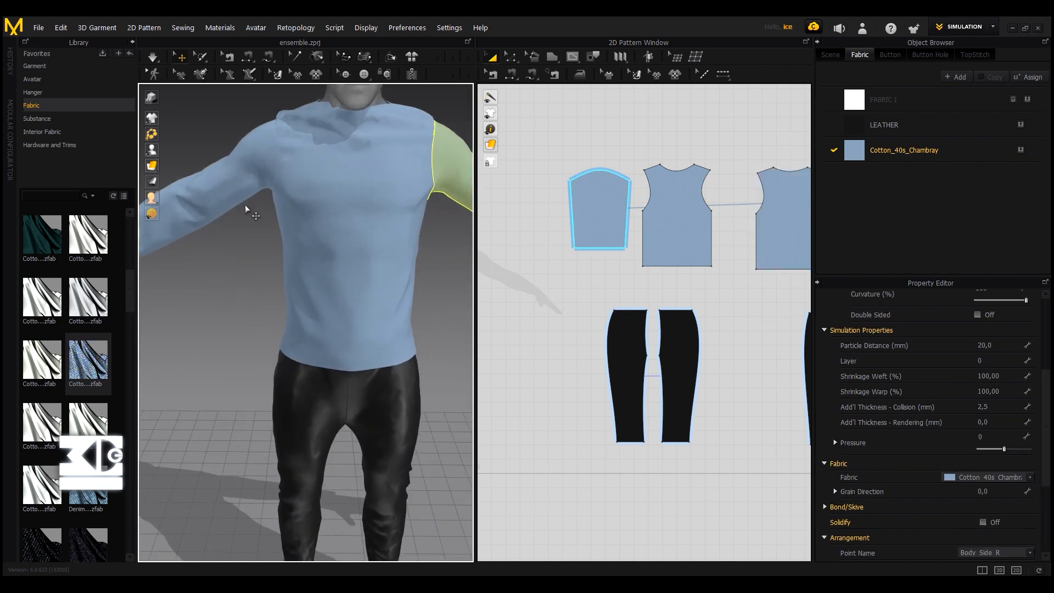
pyautogui.scroll(10, 236, 307)
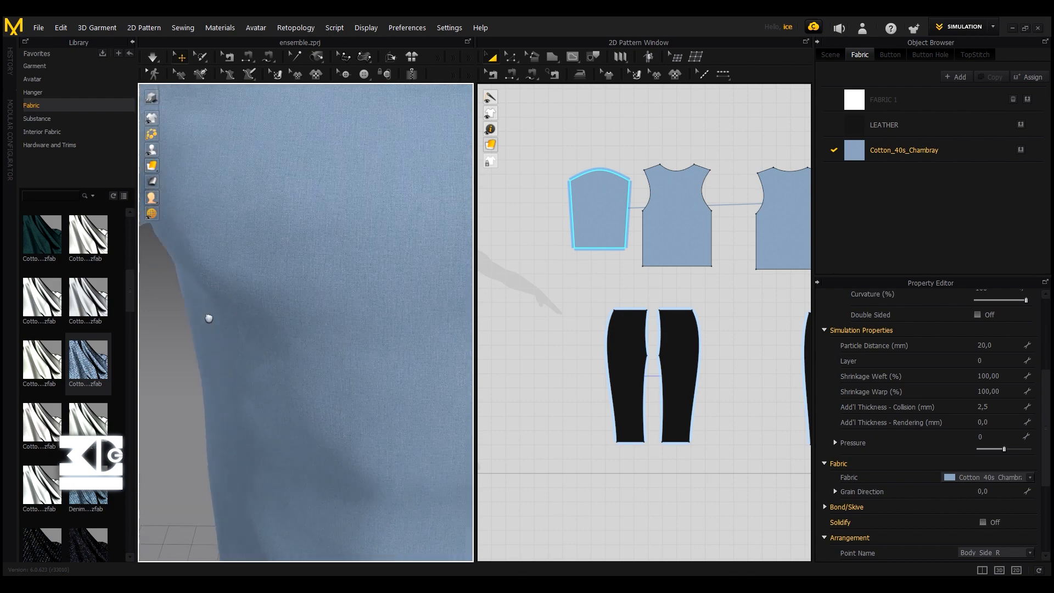
pyautogui.scroll(-8, 247, 273)
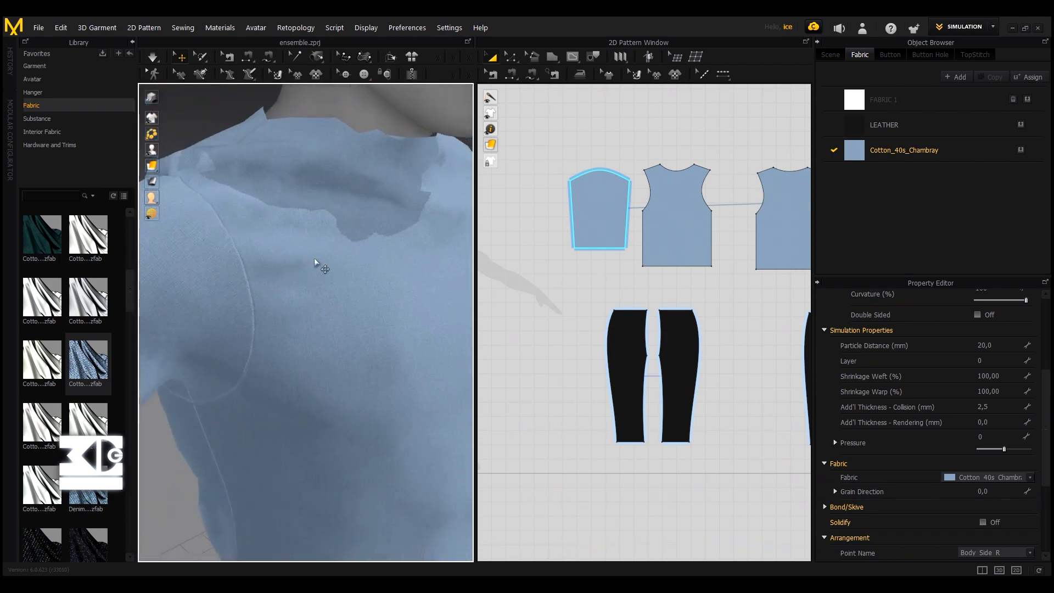
pyautogui.moveTo(229, 257); pyautogui.dragTo(348, 207, button='middle')
pyautogui.click(151, 97)
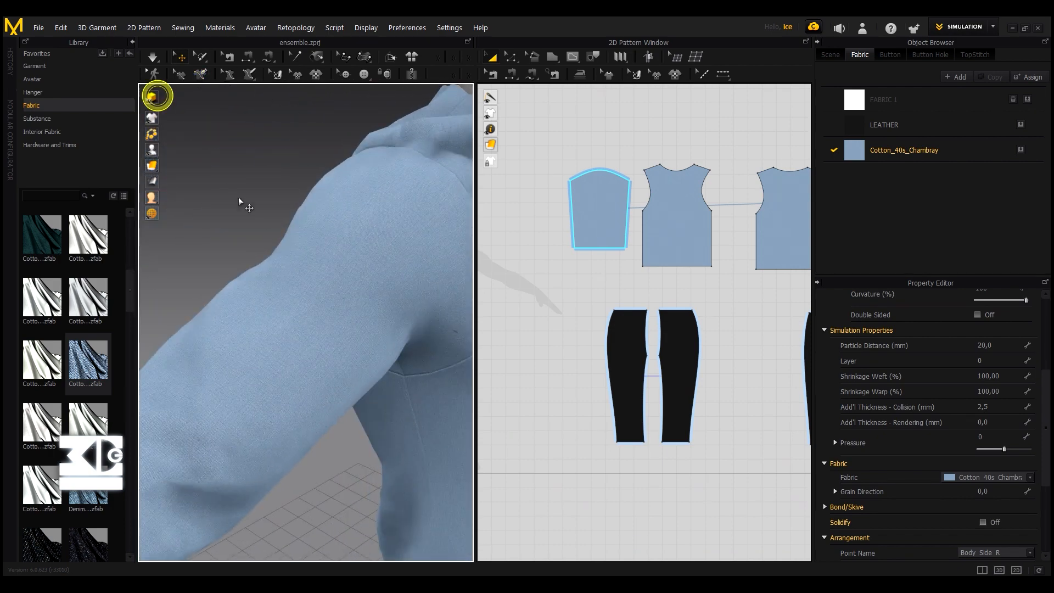
pyautogui.moveTo(233, 186); pyautogui.dragTo(268, 170, button='right')
pyautogui.scroll(-3, 268, 170)
pyautogui.scroll(2, 308, 219)
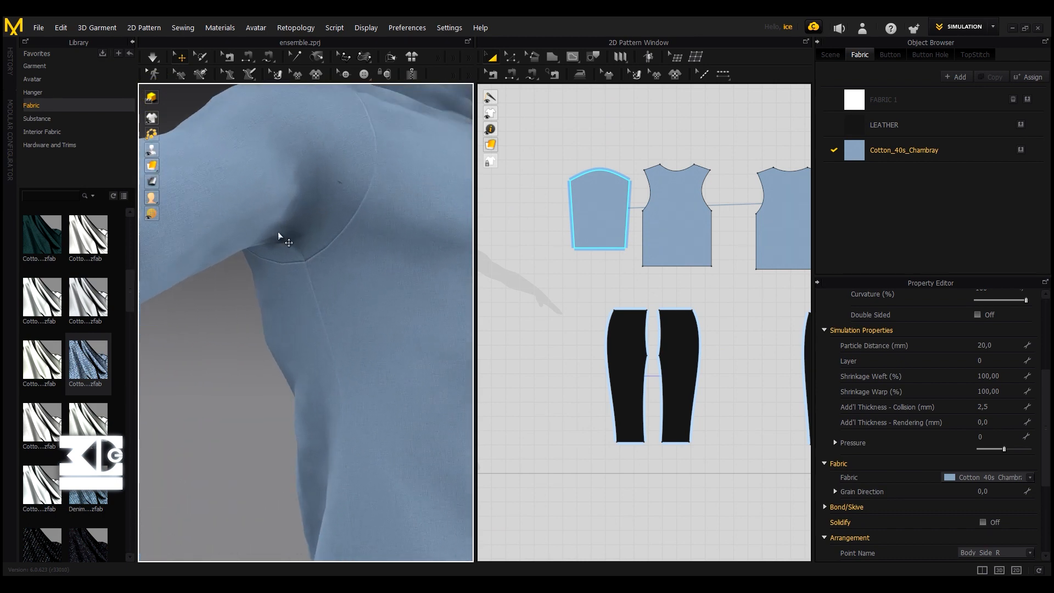
pyautogui.scroll(-2, 280, 235)
pyautogui.moveTo(270, 237); pyautogui.dragTo(235, 270, button='right')
pyautogui.moveTo(236, 271); pyautogui.dragTo(223, 214, button='middle')
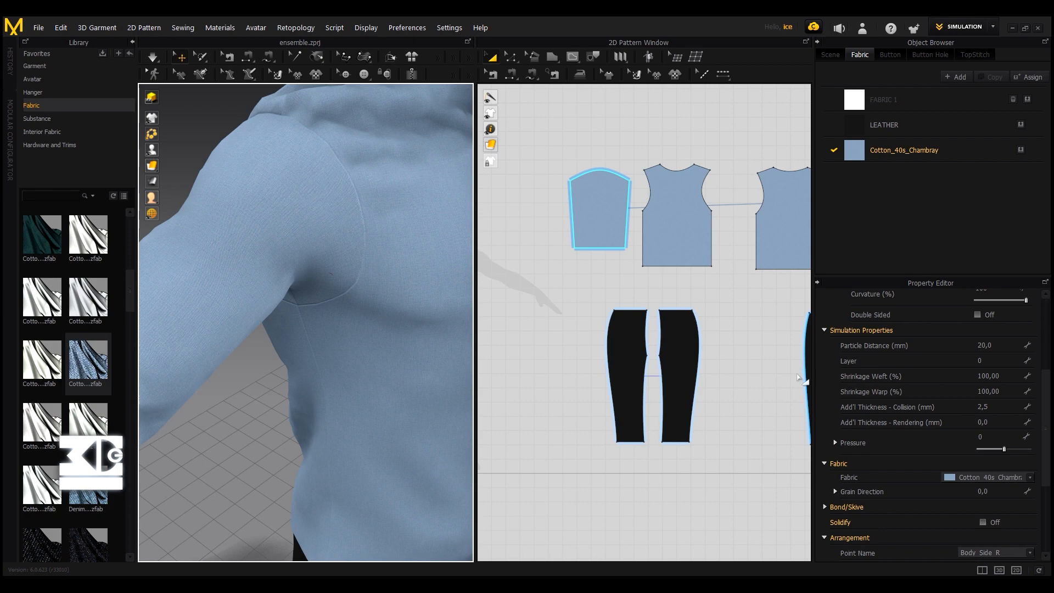
# - Examine the chambray weave up close on the sleeve in the 3D view
pyautogui.scroll(3, 313, 264)
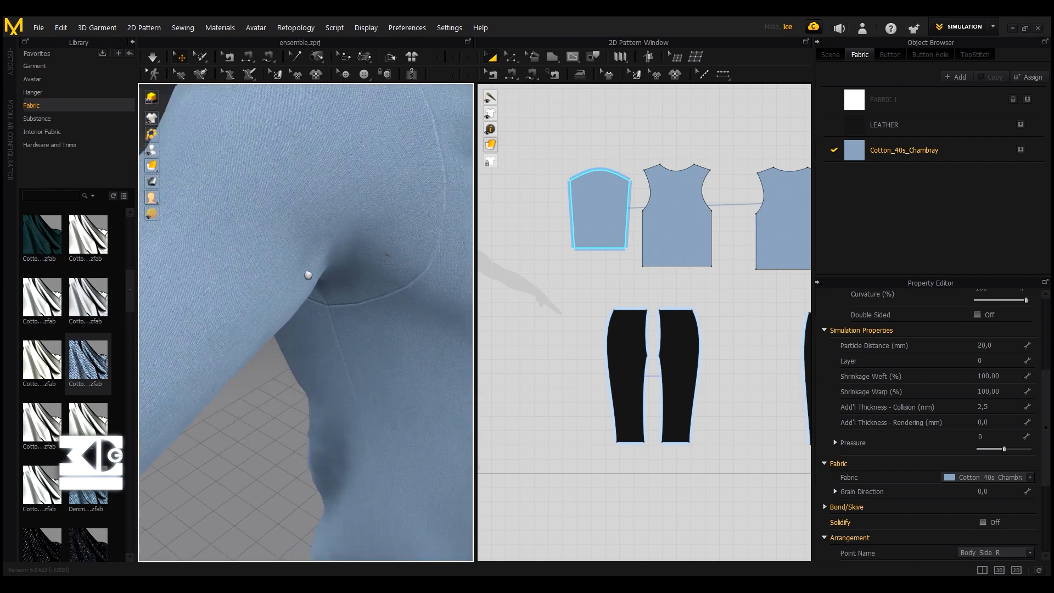
pyautogui.moveTo(308, 275); pyautogui.dragTo(371, 261, button='middle')
pyautogui.scroll(-1, 351, 312)
pyautogui.scroll(2, 349, 323)
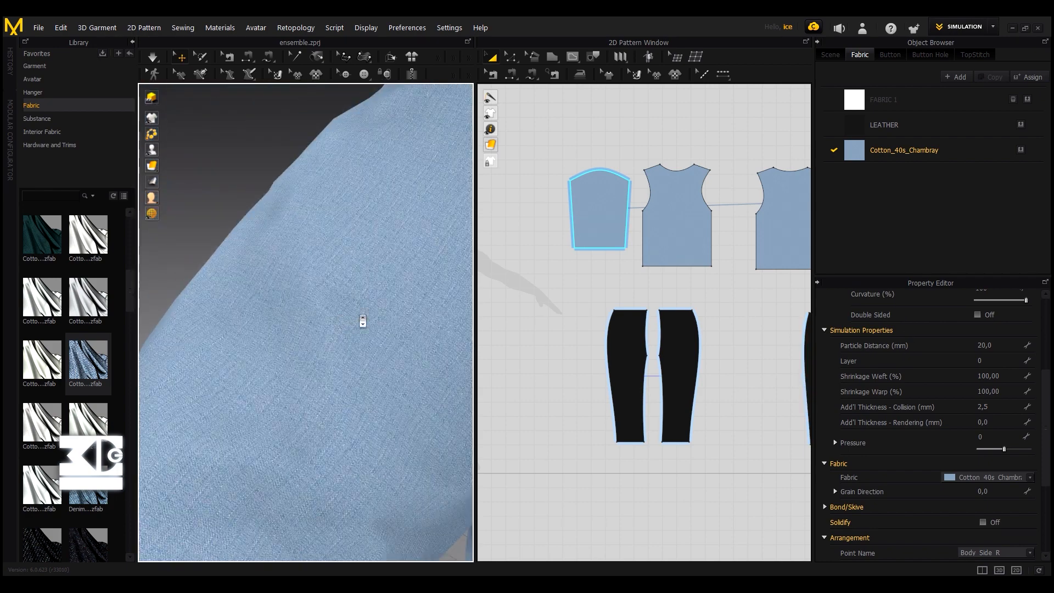
pyautogui.scroll(-1, 363, 321)
pyautogui.scroll(2, 358, 328)
pyautogui.scroll(-2, 330, 345)
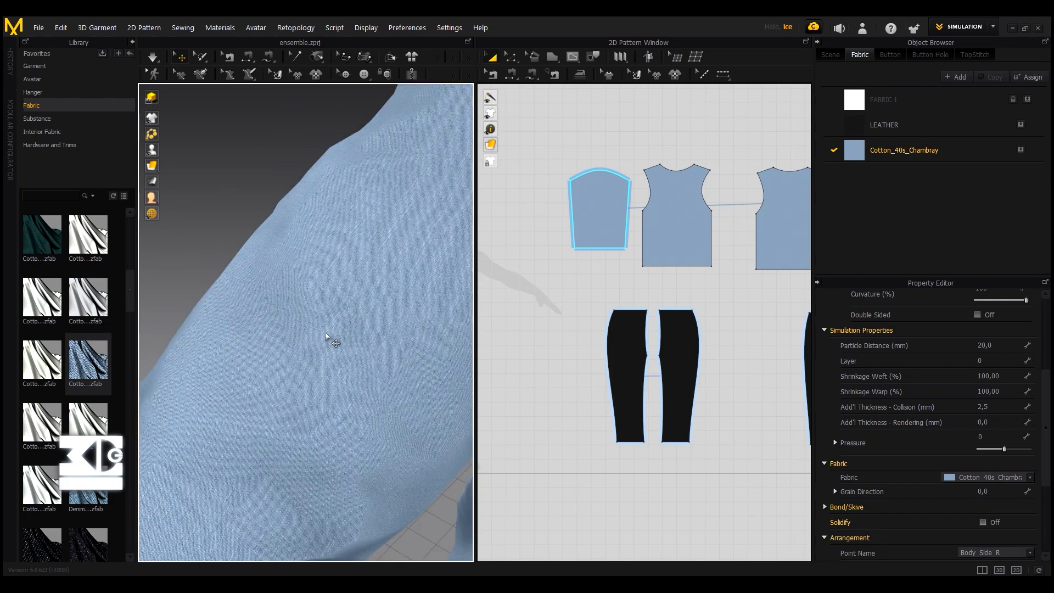
# - Review the selected sleeve's pattern properties and the Cotton_40s_Chambray fabric's material, reflection and physical property settings
pyautogui.scroll(-2, 896, 375)
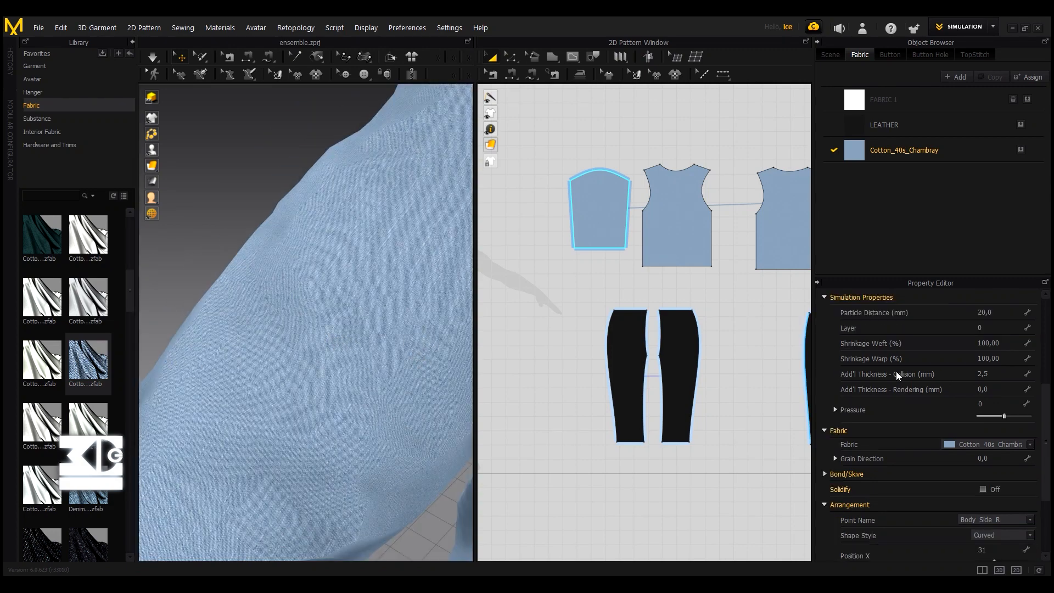
pyautogui.scroll(-5, 896, 371)
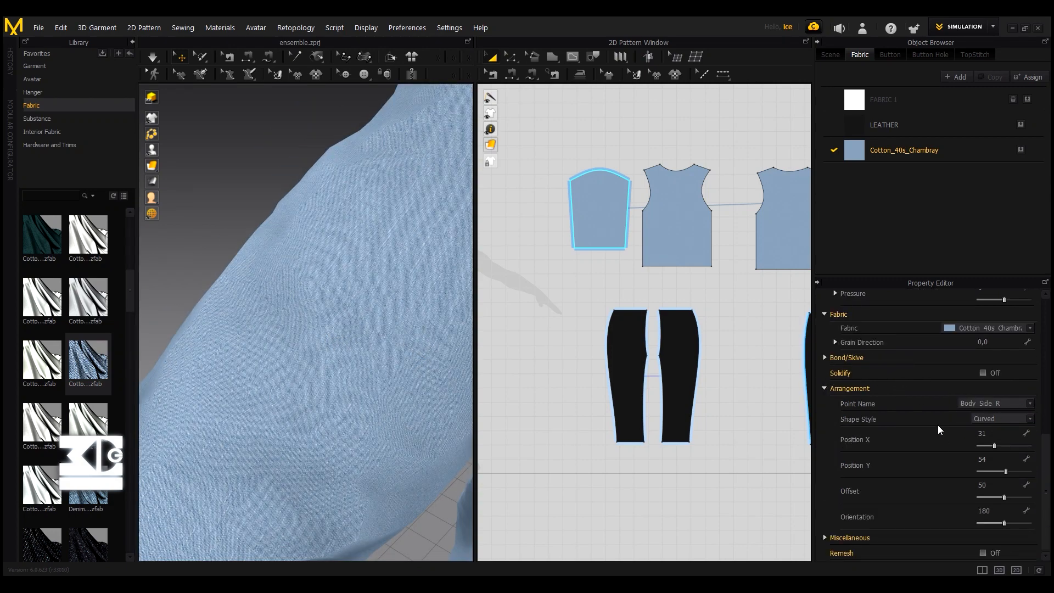
pyautogui.scroll(6, 901, 384)
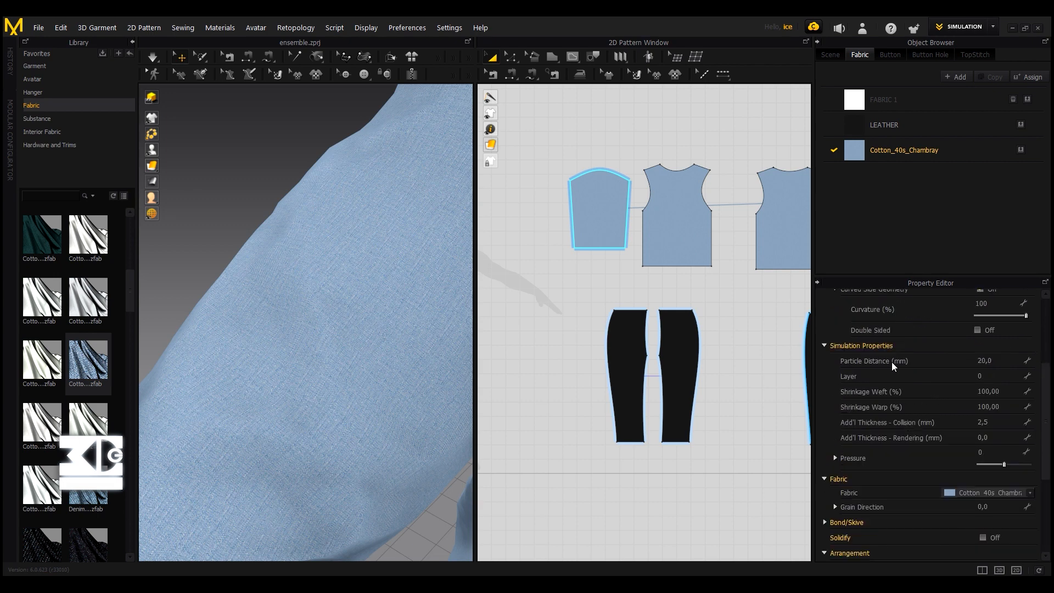
pyautogui.click(855, 151)
pyautogui.scroll(5, 927, 434)
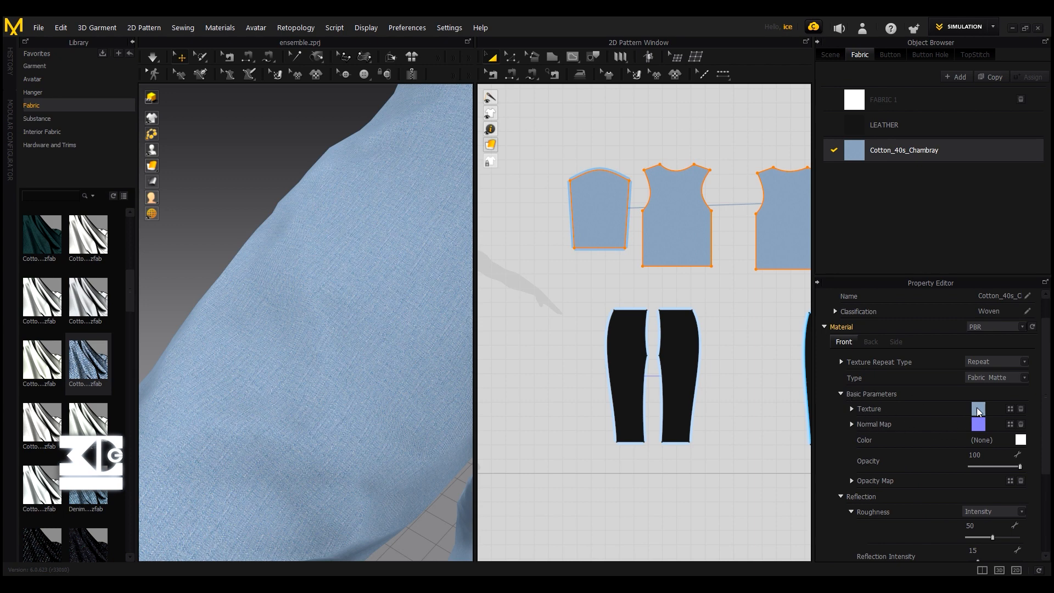
pyautogui.scroll(-3, 889, 418)
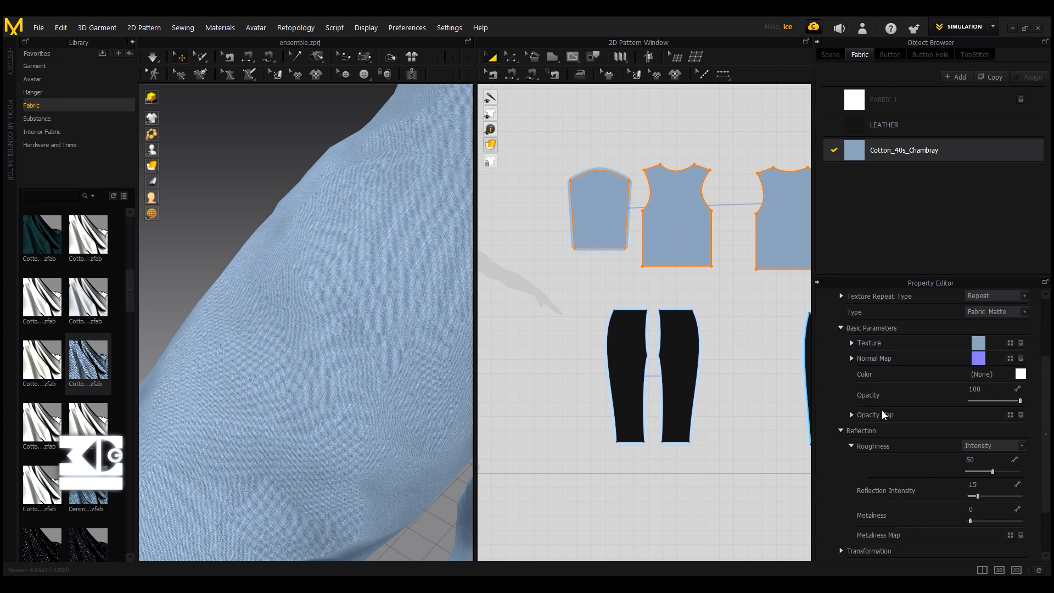
pyautogui.scroll(-3, 905, 403)
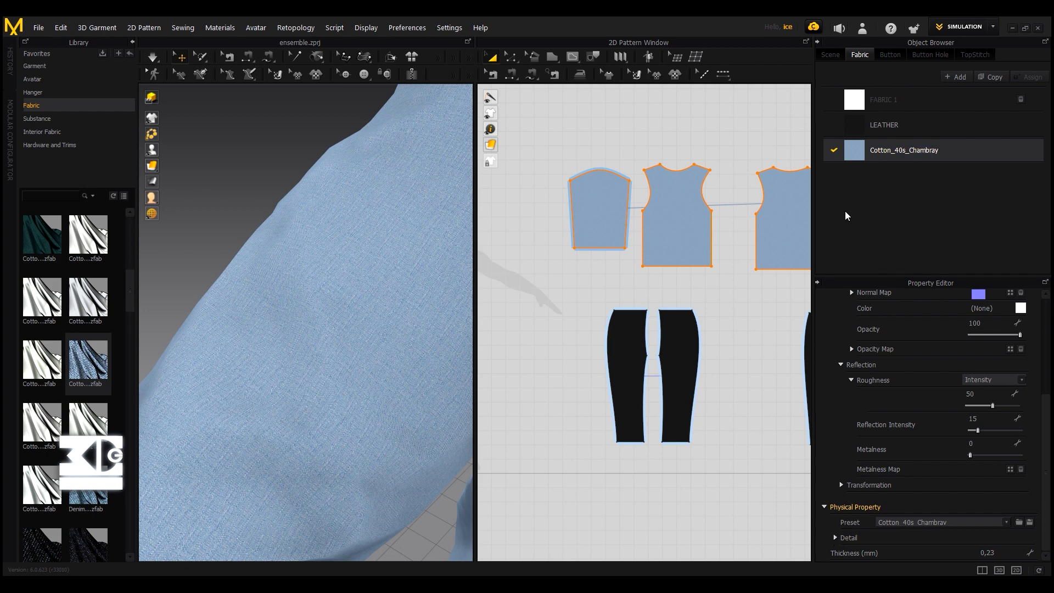
# - Expand the chambray's physical property details, review the stretch, shear, bending and buckling values, and collapse them again
pyautogui.click(835, 535)
pyautogui.scroll(-2, 845, 527)
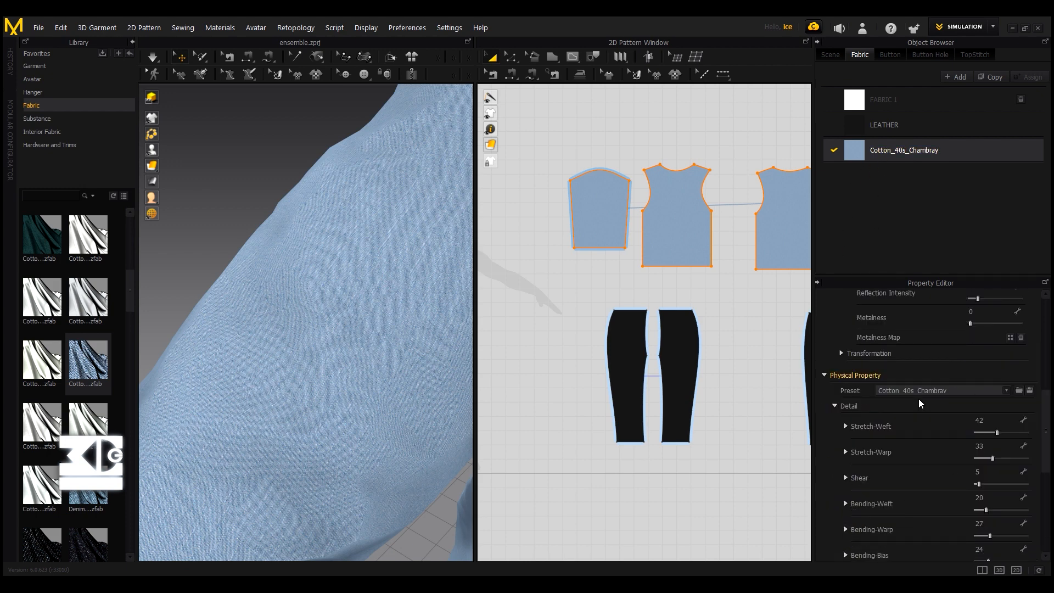
pyautogui.scroll(-1, 921, 404)
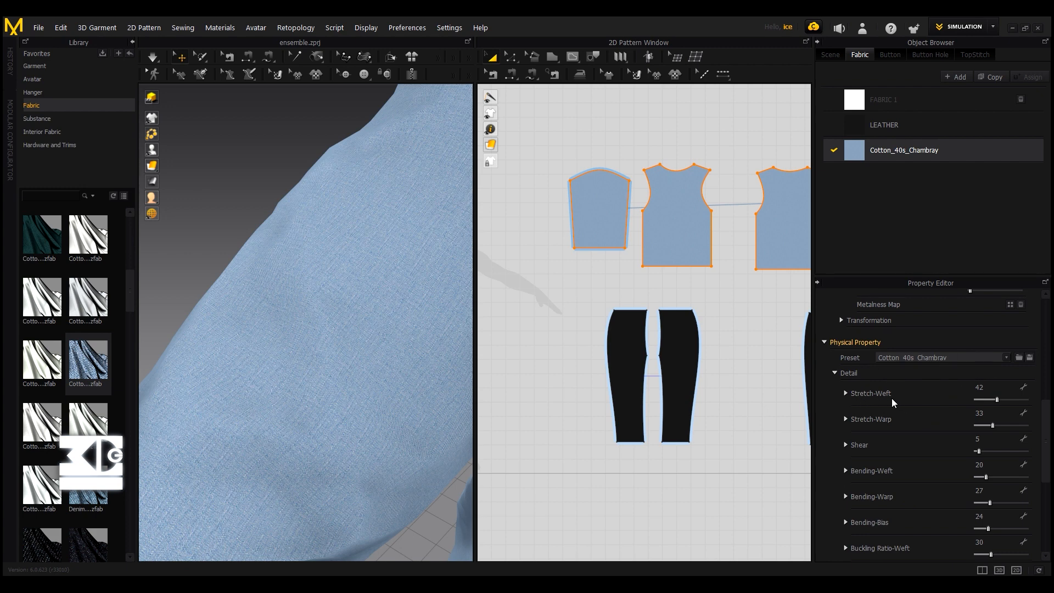
pyautogui.scroll(-5, 897, 430)
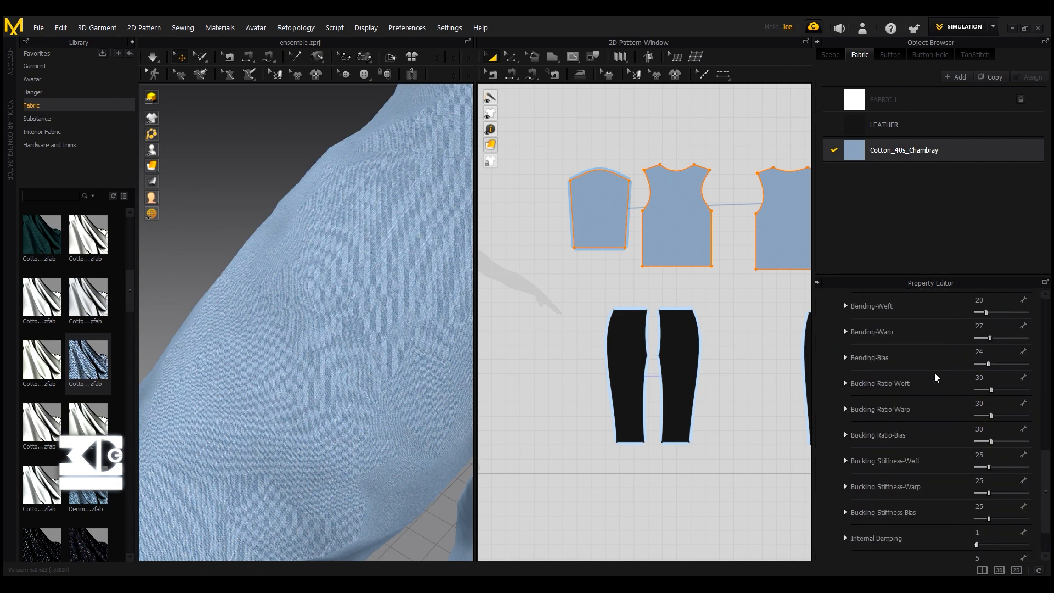
pyautogui.scroll(5, 906, 375)
pyautogui.click(835, 375)
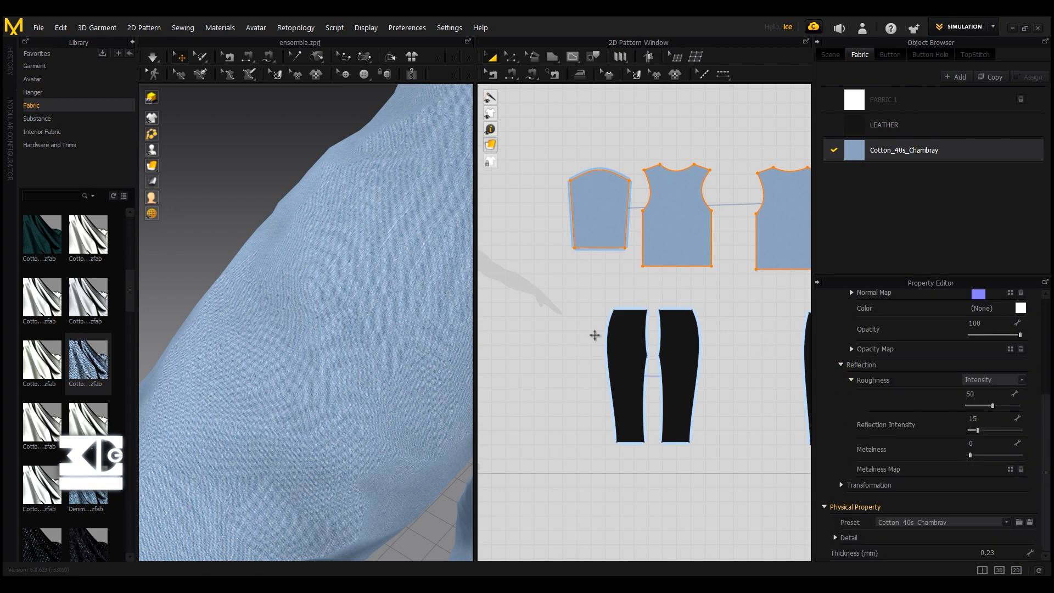
# - Check the full outfit with the chambray shirt and leather pants on the avatar in the 3D view
pyautogui.scroll(-10, 360, 226)
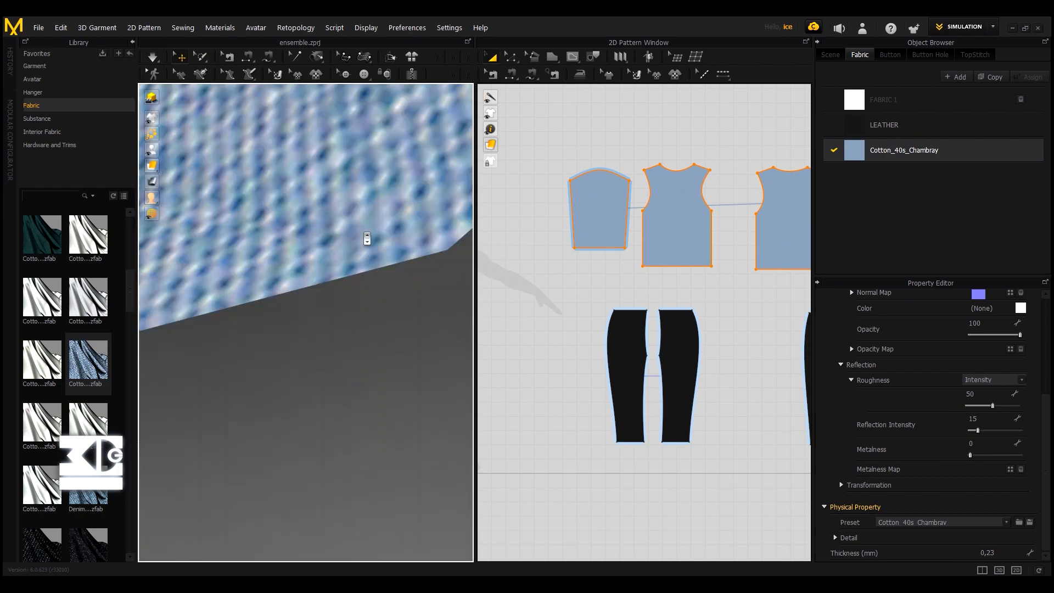
pyautogui.scroll(-10, 315, 258)
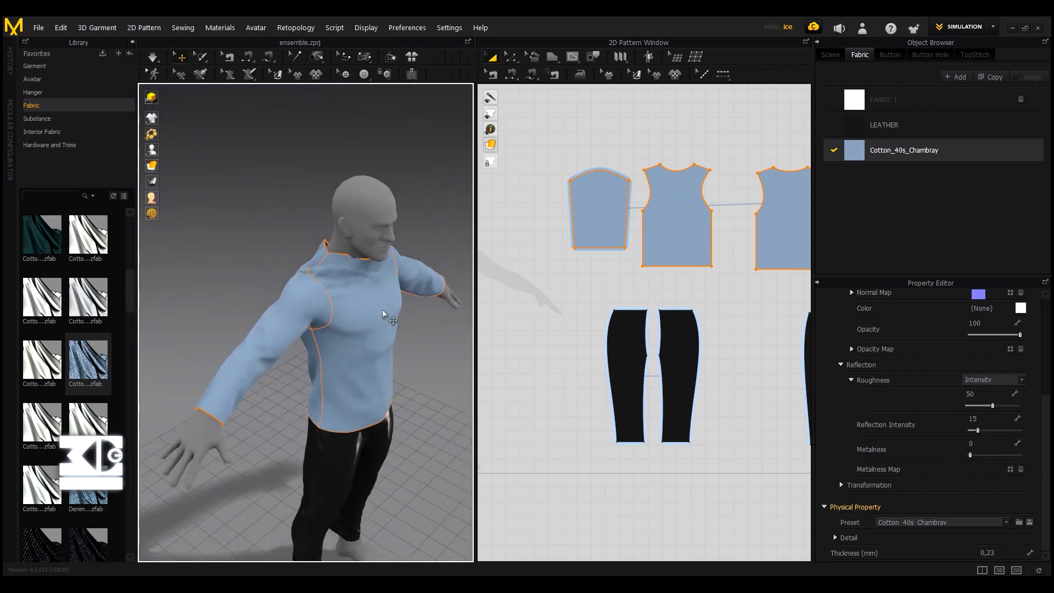
pyautogui.moveTo(384, 358); pyautogui.dragTo(339, 298, button='middle')
pyautogui.scroll(-2, 346, 306)
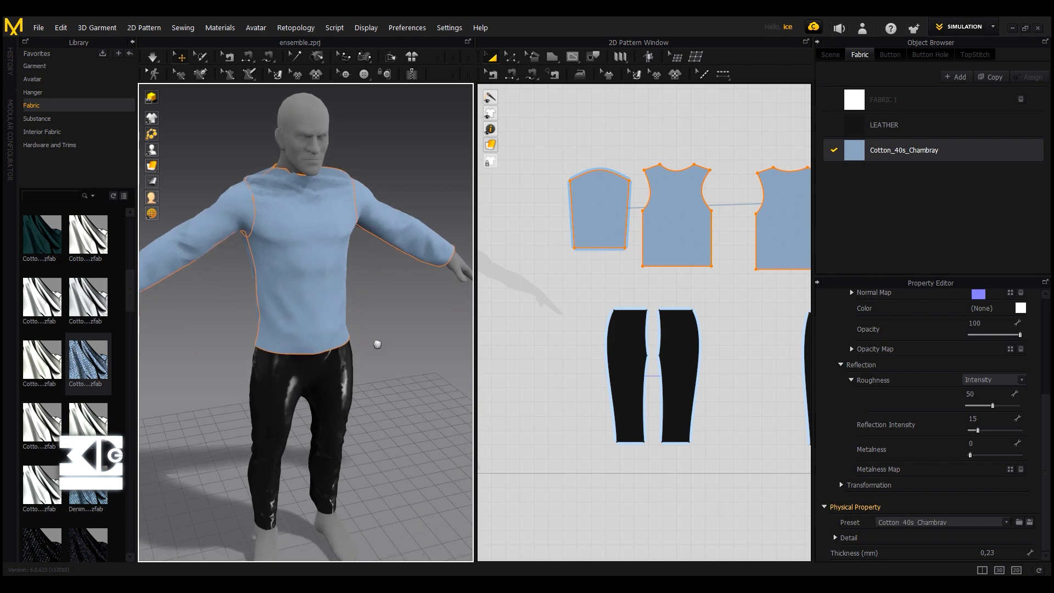
# - Select the four shirt pattern pieces together in the 2D pattern view
pyautogui.scroll(2, 377, 344)
pyautogui.scroll(3, 880, 347)
pyautogui.scroll(1, 881, 346)
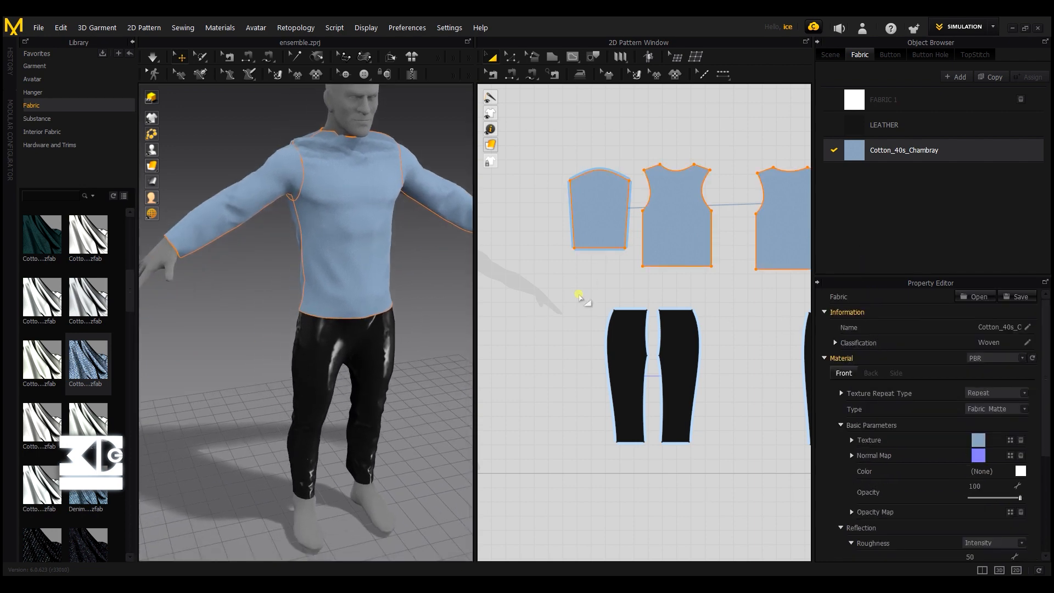
pyautogui.click(577, 294)
pyautogui.scroll(-3, 557, 203)
pyautogui.scroll(-2, 558, 208)
pyautogui.moveTo(525, 157); pyautogui.dragTo(764, 237)
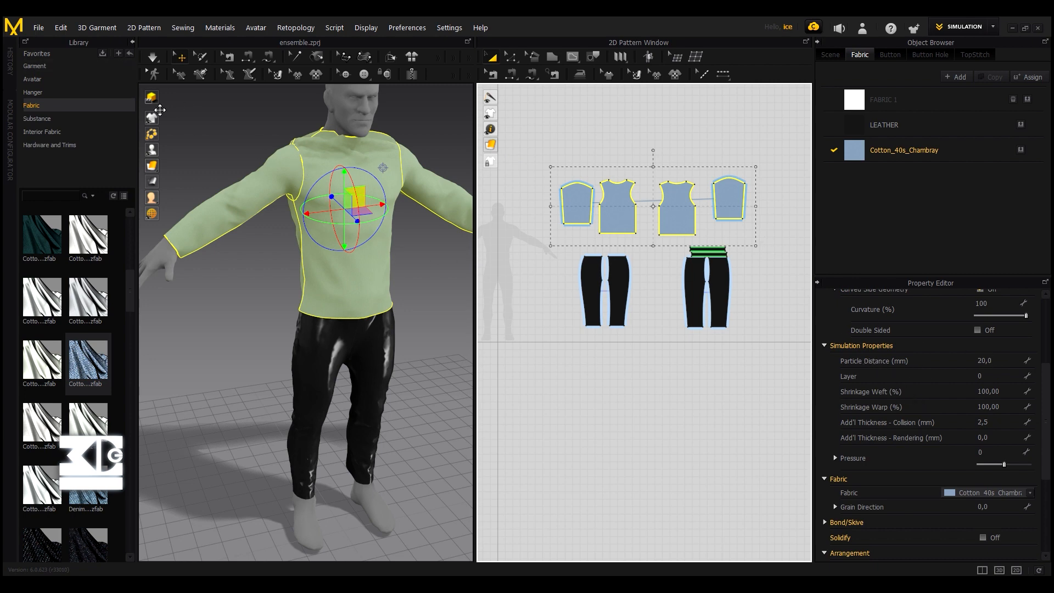
# - Clear the pattern selection and switch the 3D garment display from textured surface to mesh
pyautogui.click(176, 110)
pyautogui.click(152, 116)
pyautogui.click(184, 118)
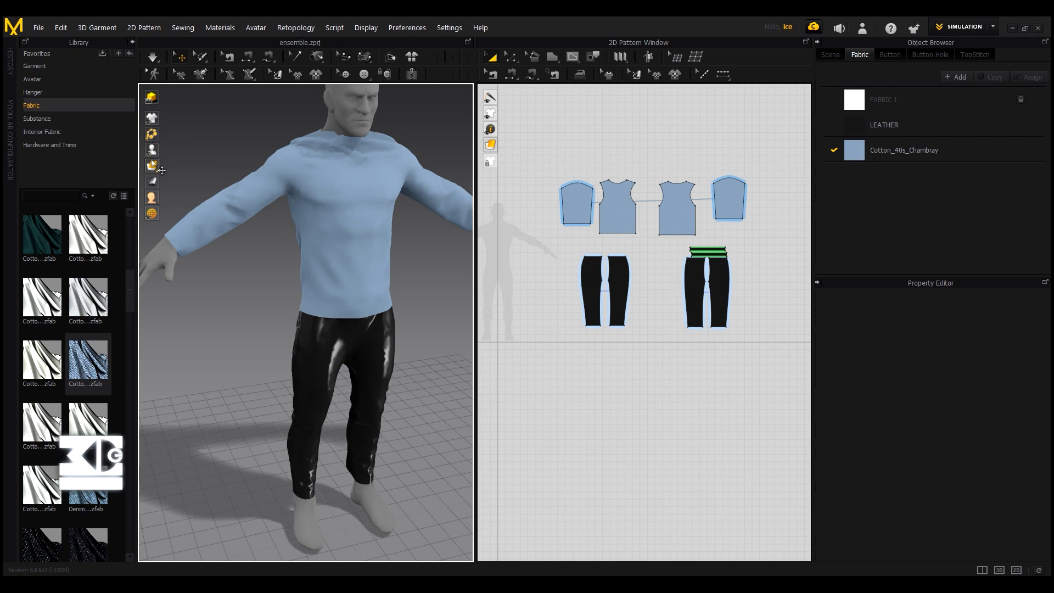
pyautogui.click(154, 166)
pyautogui.click(213, 166)
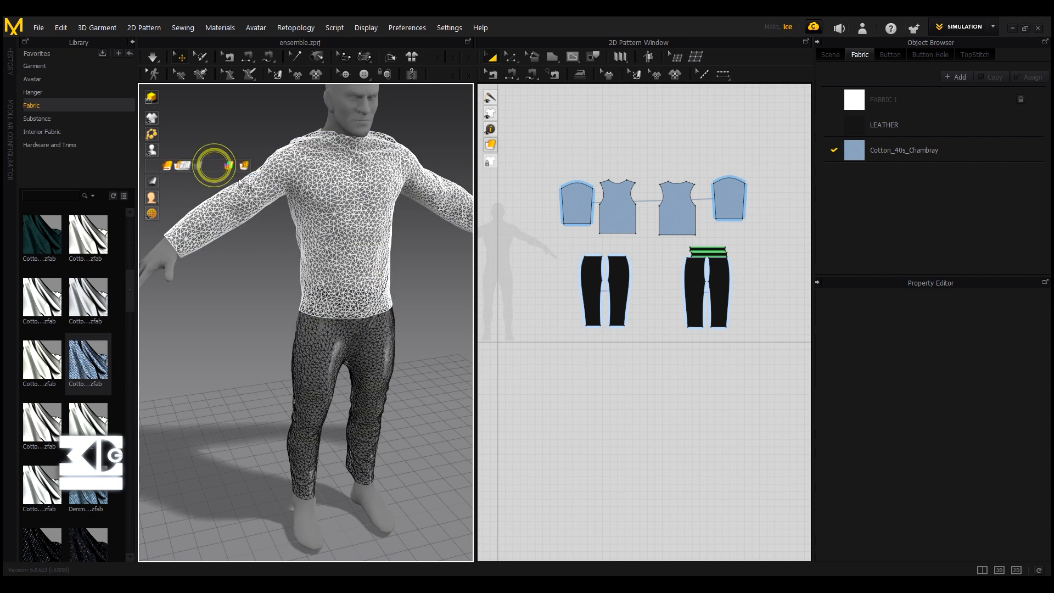
pyautogui.click(254, 276)
pyautogui.click(152, 166)
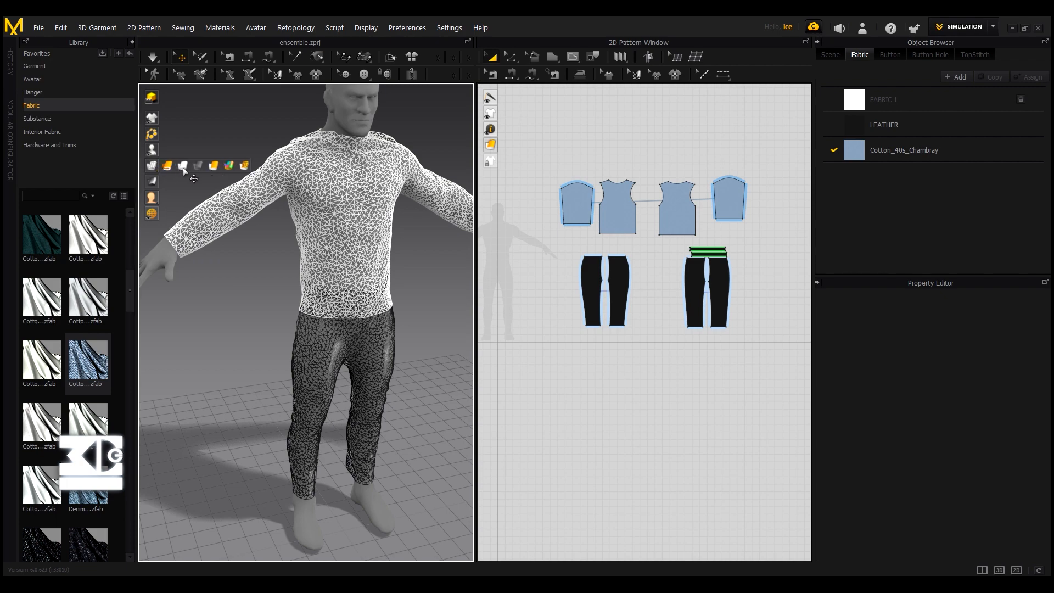
# - Examine the triangular mesh on the shirt and pants from several angles and distances in the 3D view
pyautogui.moveTo(214, 219); pyautogui.dragTo(247, 330, button='right')
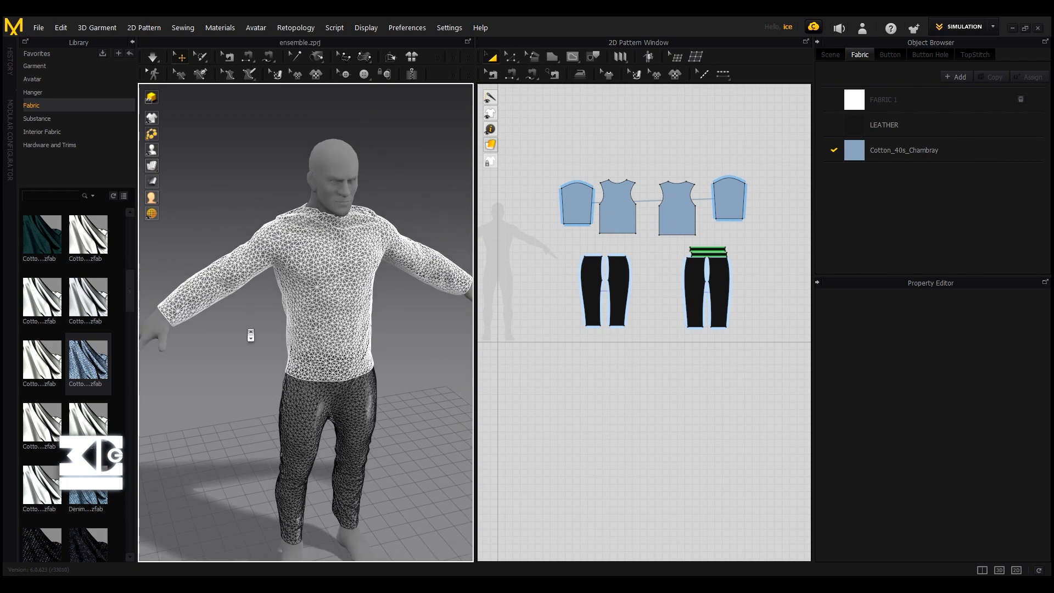
pyautogui.scroll(6, 247, 324)
pyautogui.scroll(-8, 236, 276)
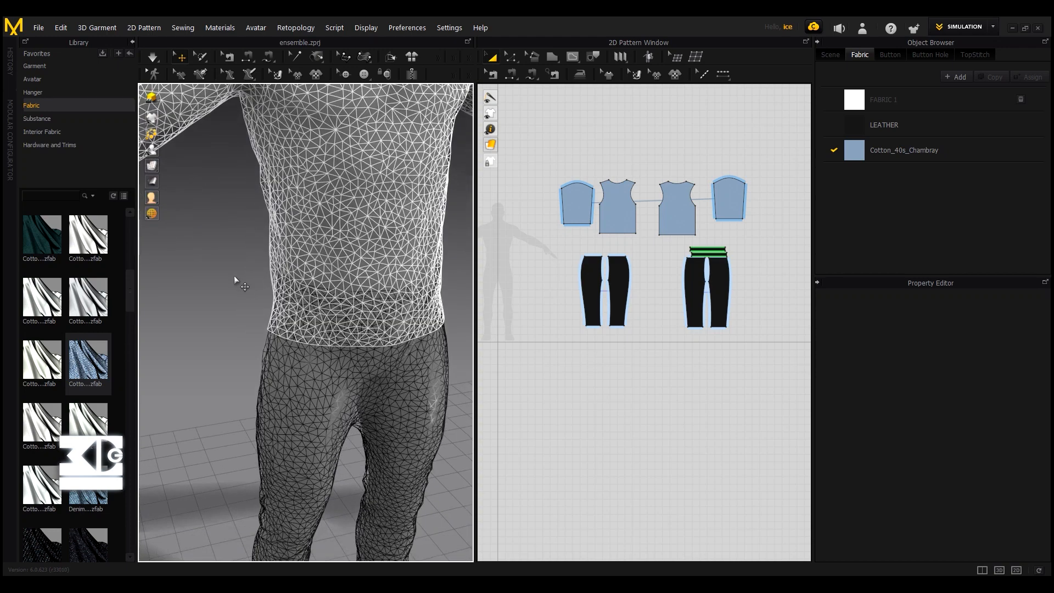
pyautogui.scroll(5, 254, 281)
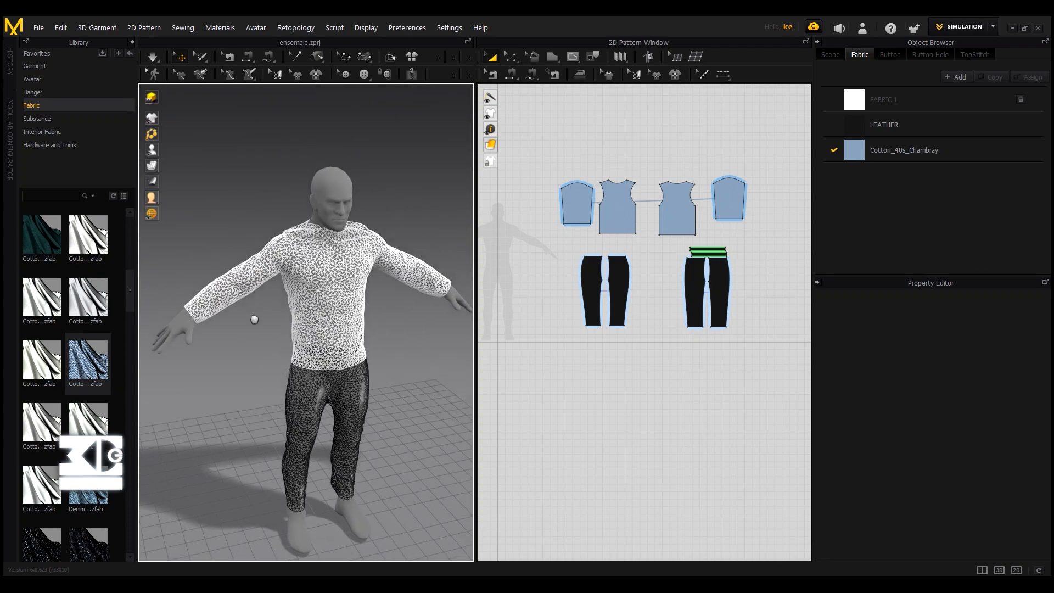
pyautogui.moveTo(245, 344); pyautogui.dragTo(245, 243, button='middle')
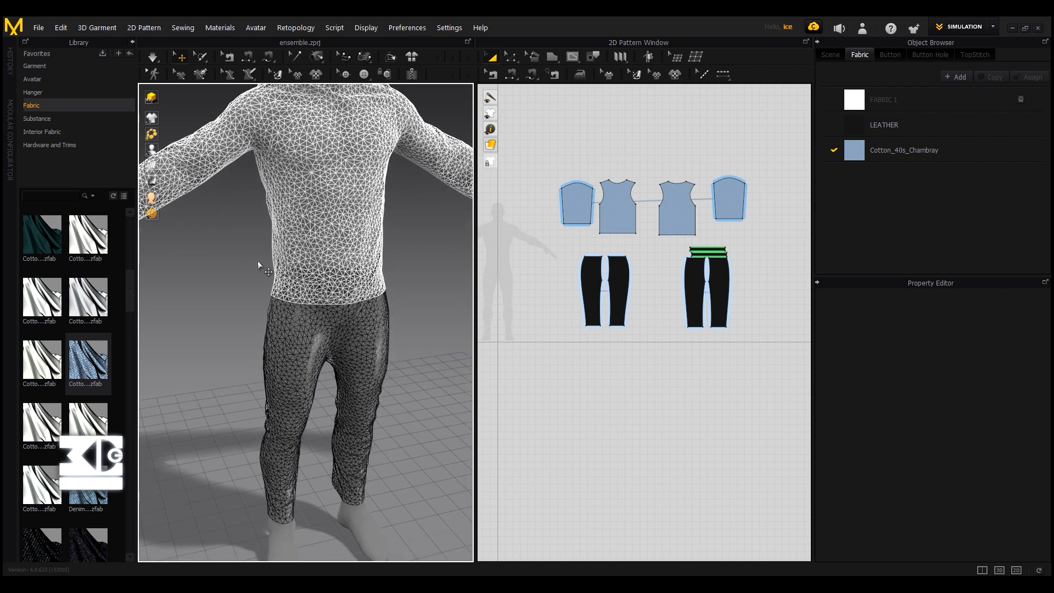
pyautogui.moveTo(250, 248); pyautogui.dragTo(252, 272, button='middle')
pyautogui.scroll(3, 253, 273)
pyautogui.moveTo(252, 273); pyautogui.dragTo(252, 165, button='right')
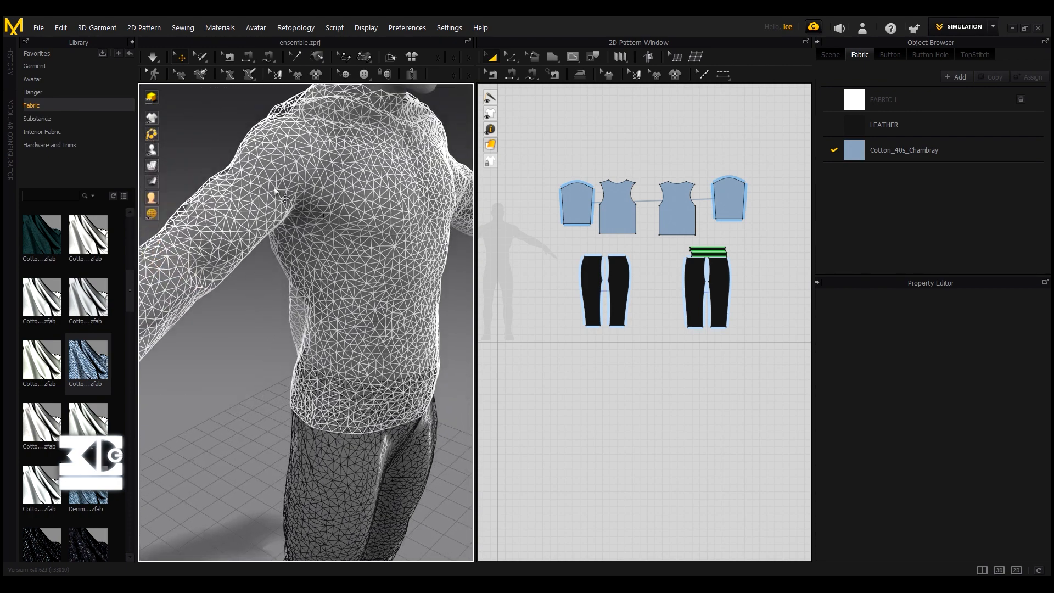
pyautogui.scroll(-6, 395, 248)
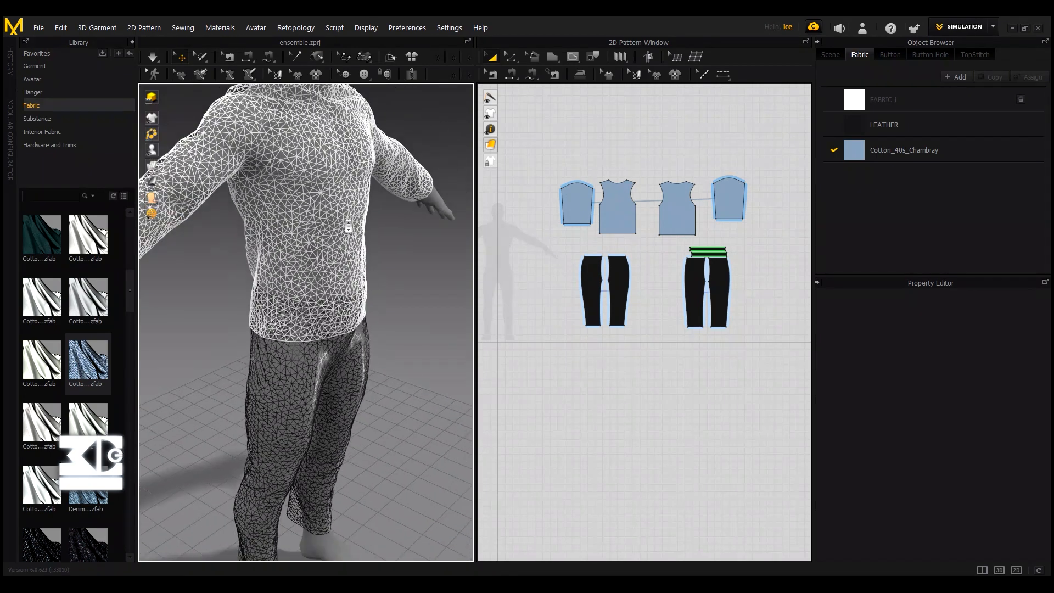
# - Select all shirt and pants patterns and convert their mesh to quads with Quadrangulate
pyautogui.moveTo(527, 136); pyautogui.dragTo(778, 389)
pyautogui.rightClick(321, 235)
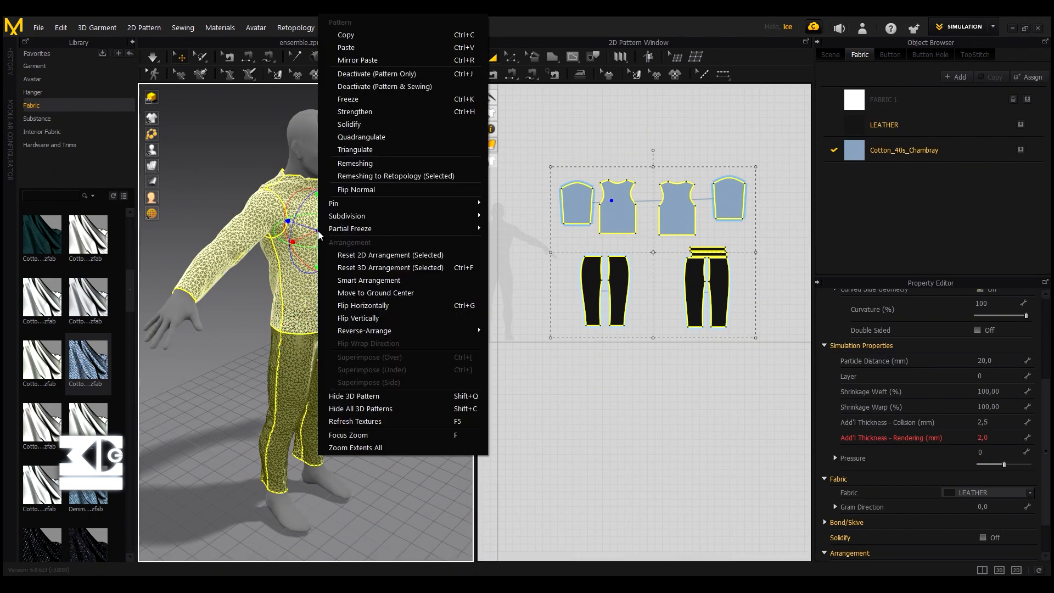
pyautogui.click(350, 136)
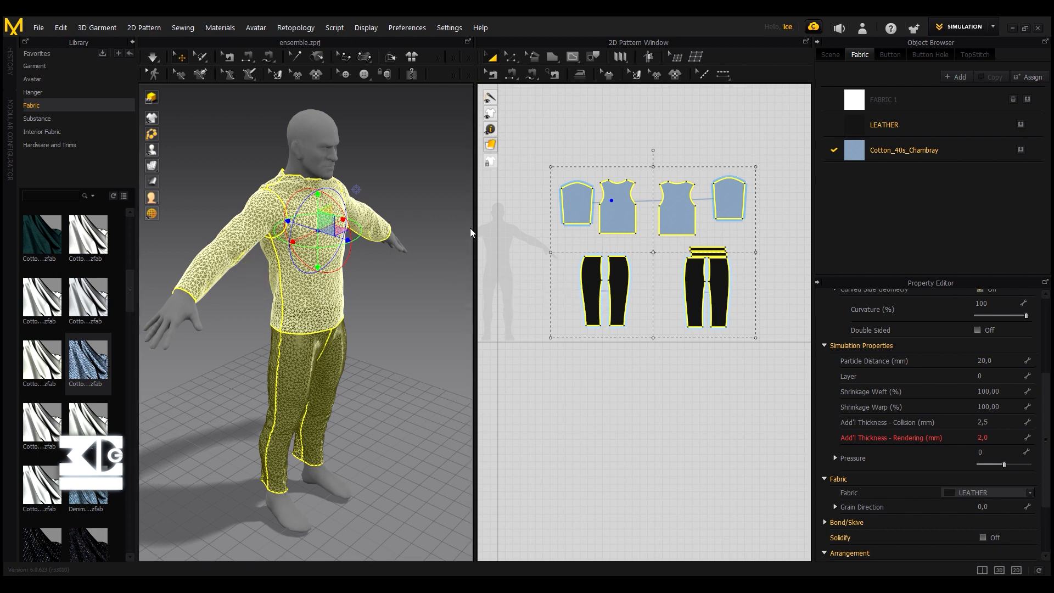
# - Inspect the quad mesh on the shirt and pants in the 3D view, and clear the pattern selection
pyautogui.scroll(-2, 362, 309)
pyautogui.moveTo(400, 293); pyautogui.dragTo(242, 249, button='right')
pyautogui.moveTo(242, 248); pyautogui.dragTo(231, 324, button='middle')
pyautogui.scroll(3, 222, 276)
pyautogui.scroll(-3, 231, 324)
pyautogui.moveTo(231, 324); pyautogui.dragTo(320, 302, button='right')
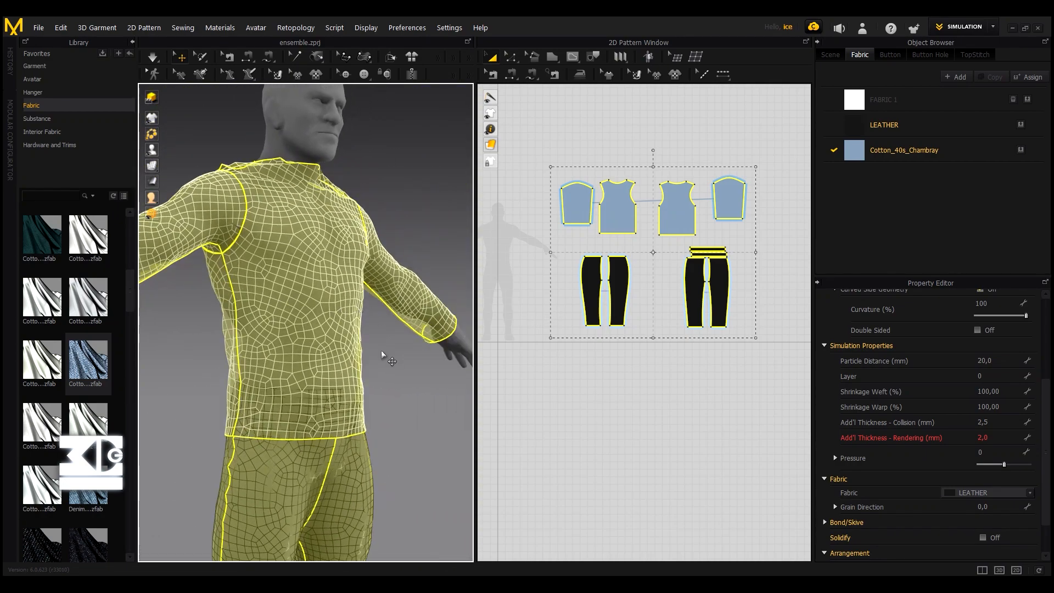
pyautogui.moveTo(381, 351); pyautogui.dragTo(407, 267, button='middle')
pyautogui.click(225, 264)
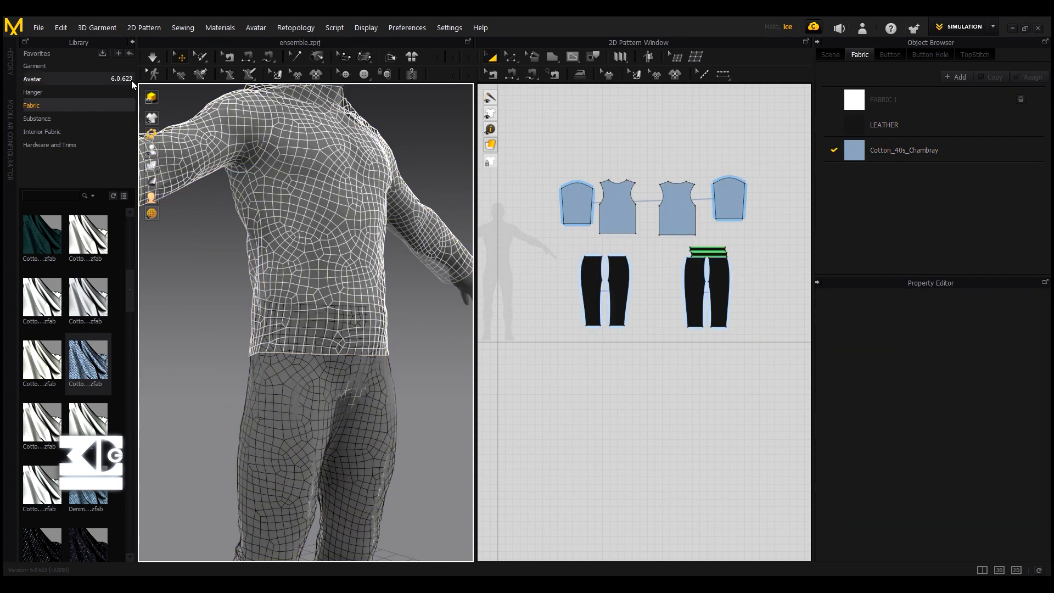
# - Return the garment to the textured surface display and start the simulation
pyautogui.click(170, 166)
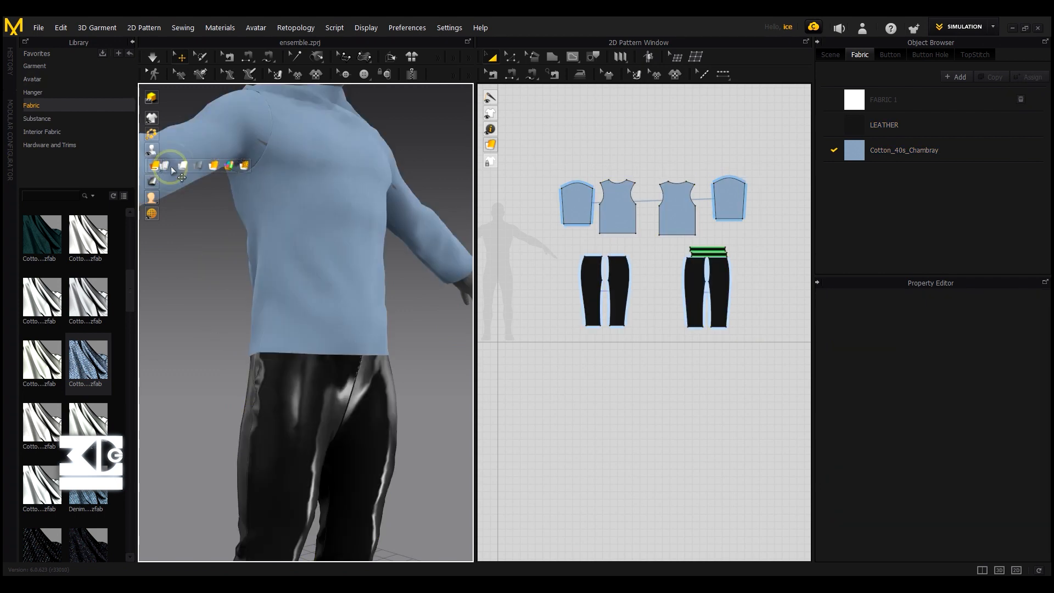
pyautogui.click(212, 166)
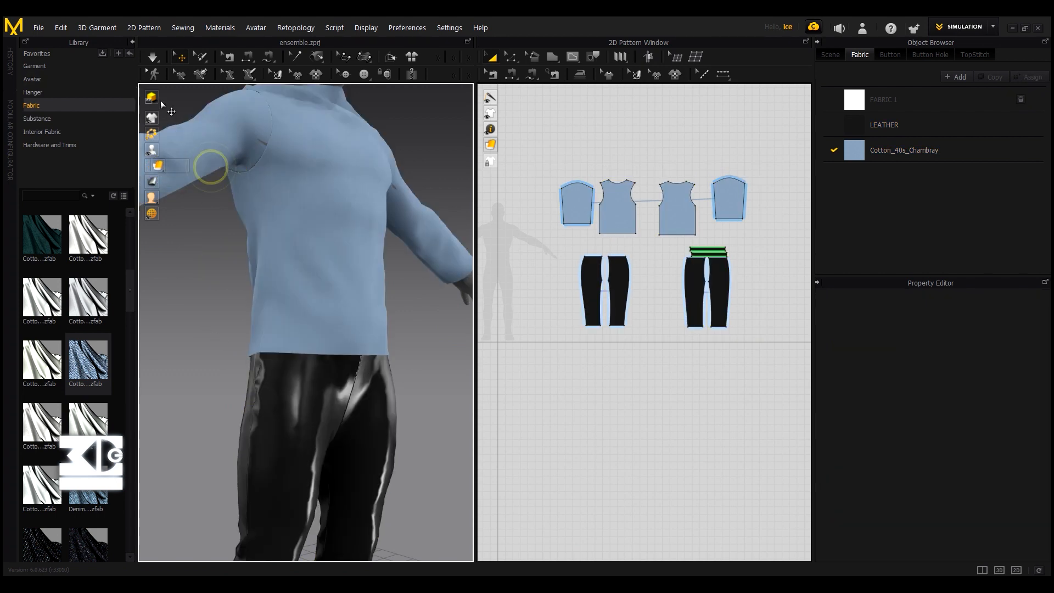
pyautogui.click(151, 56)
pyautogui.moveTo(223, 282)
pyautogui.mouseDown(button='middle')
pyautogui.moveTo(207, 252)
pyautogui.moveTo(219, 266)
pyautogui.mouseUp(button='middle')
pyautogui.scroll(-2, 204, 242)
pyautogui.moveTo(230, 275); pyautogui.dragTo(299, 268, button='right')
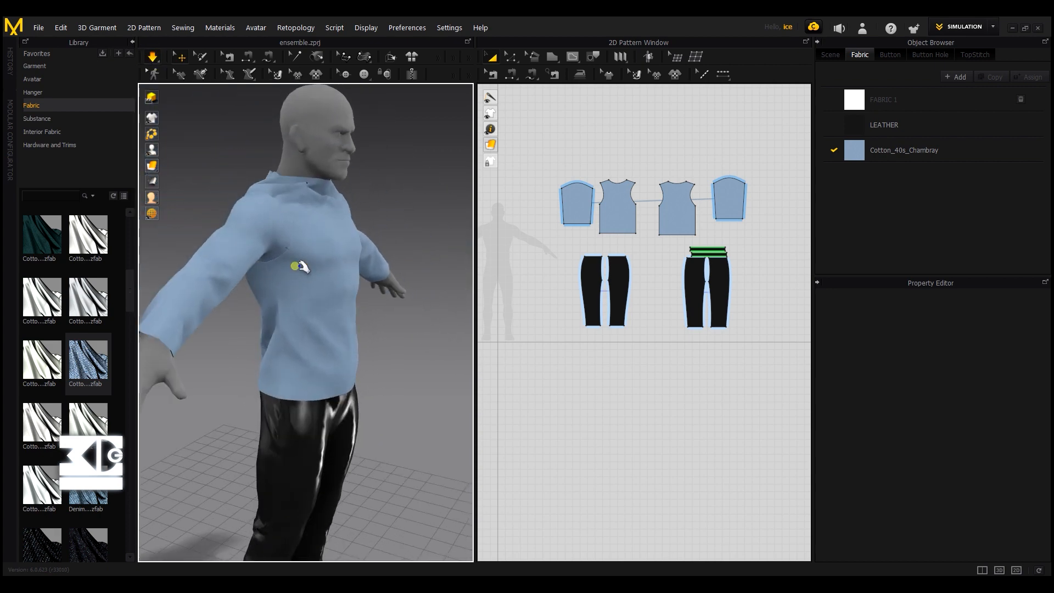
# - Select the shirt's front piece and switch the simulating garment to the mesh display
pyautogui.click(296, 266)
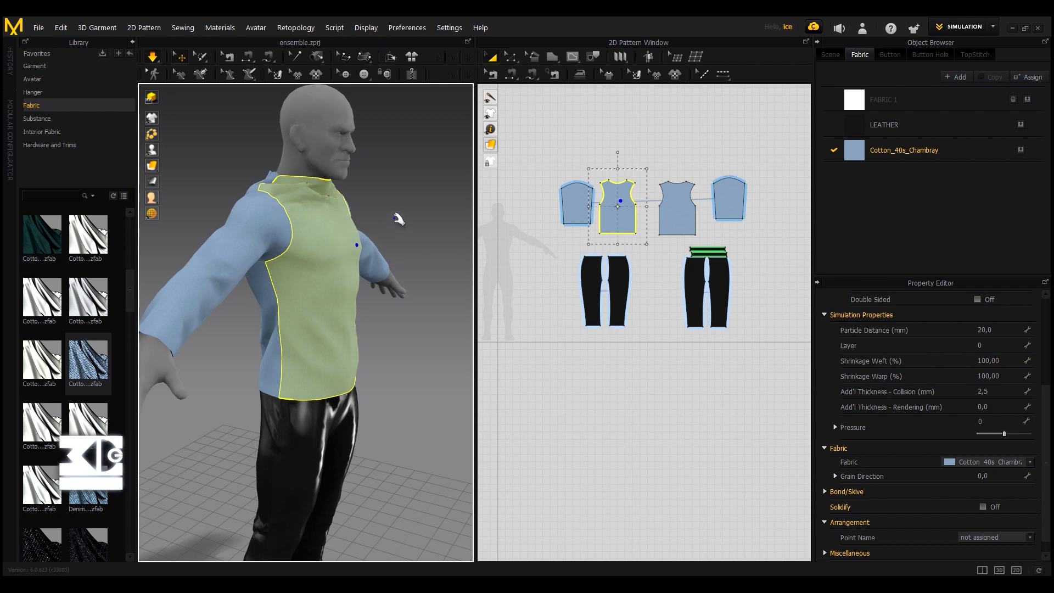
pyautogui.moveTo(400, 219); pyautogui.dragTo(173, 156, button='right')
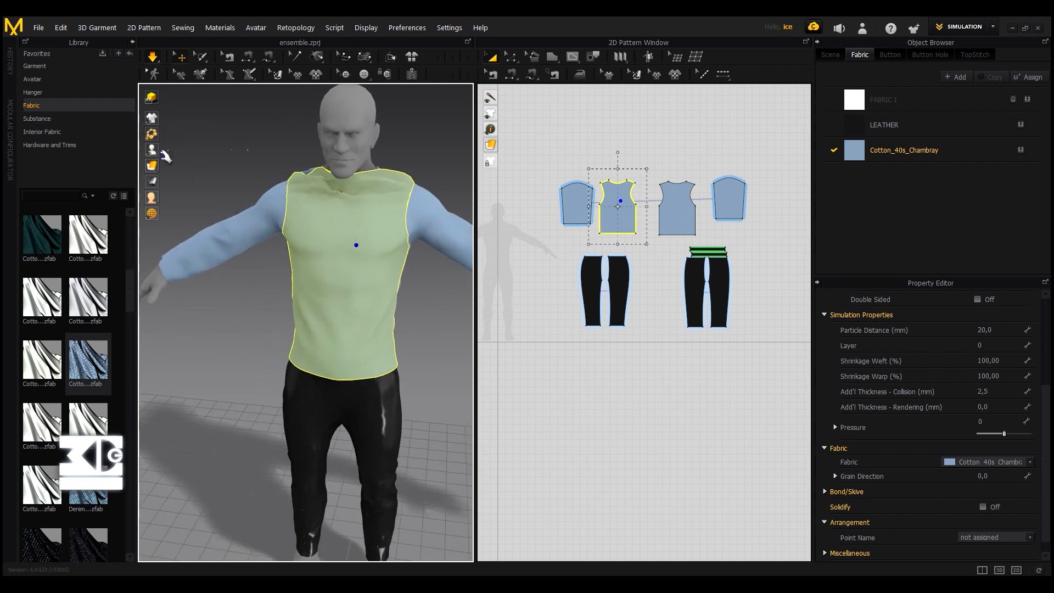
pyautogui.moveTo(163, 168)
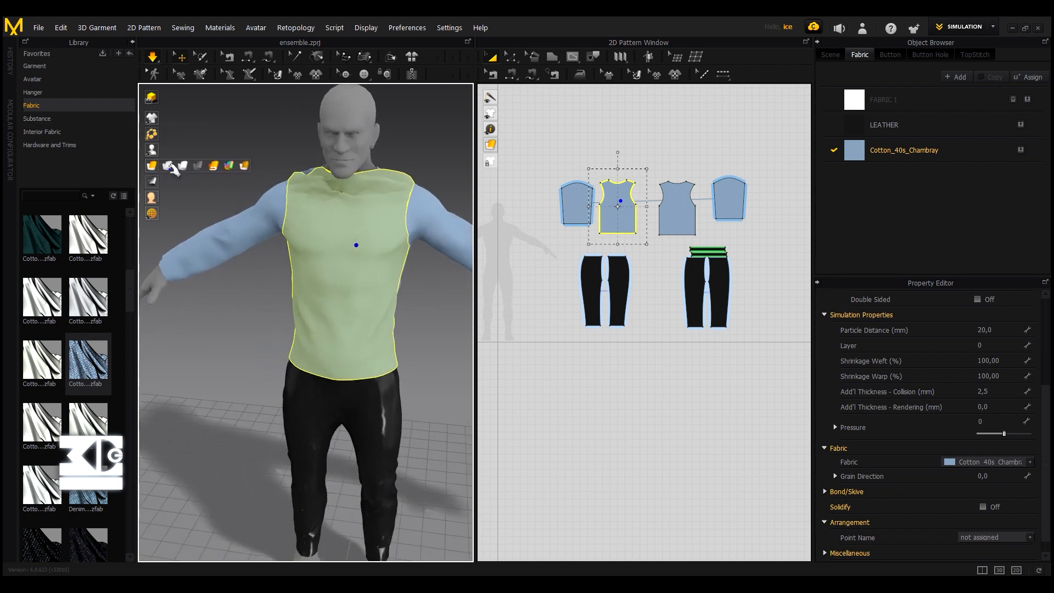
pyautogui.click(169, 166)
pyautogui.scroll(-5, 271, 196)
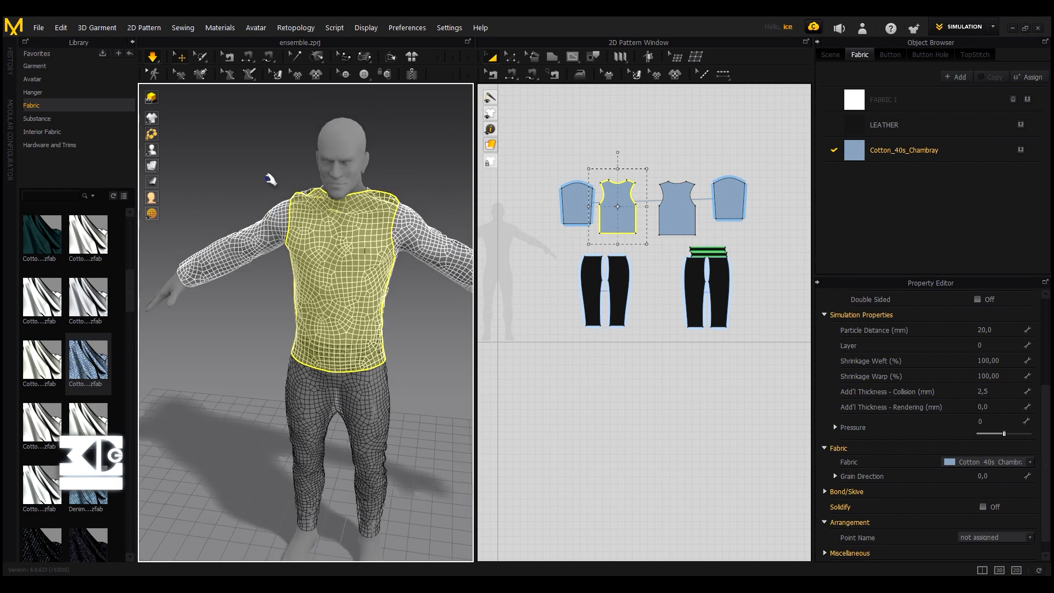
pyautogui.scroll(5, 267, 197)
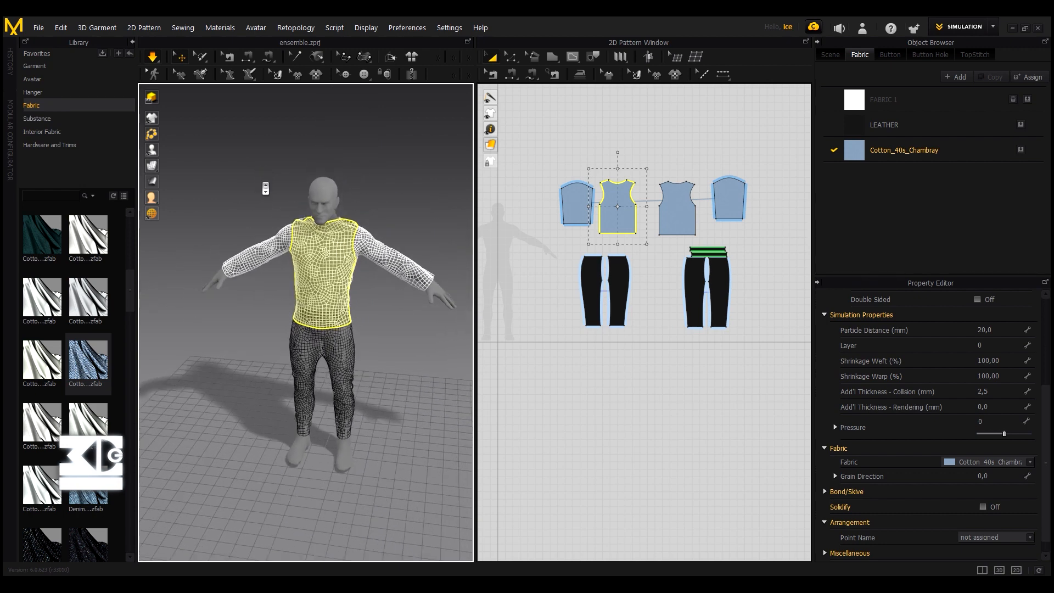
# - Select all shirt and pants patterns and convert their mesh to triangles with Triangulate
pyautogui.moveTo(526, 150); pyautogui.dragTo(790, 364)
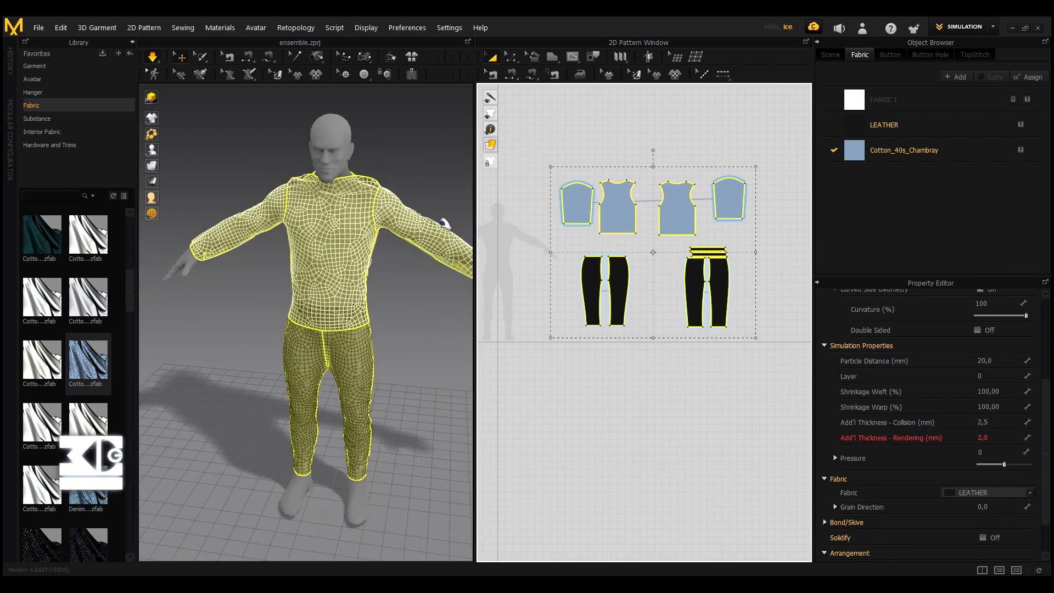
pyautogui.rightClick(352, 218)
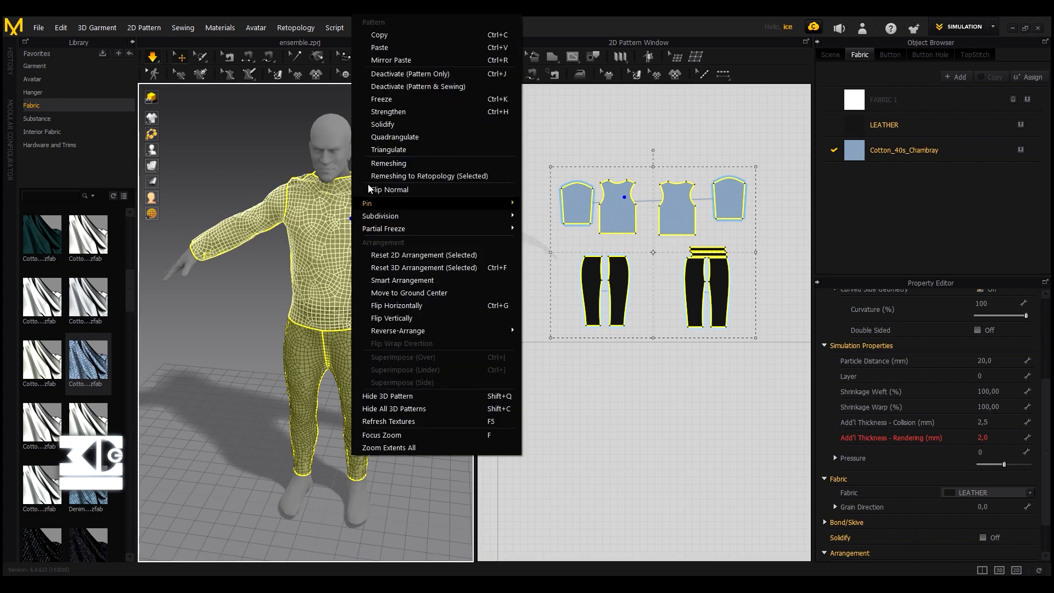
pyautogui.click(388, 148)
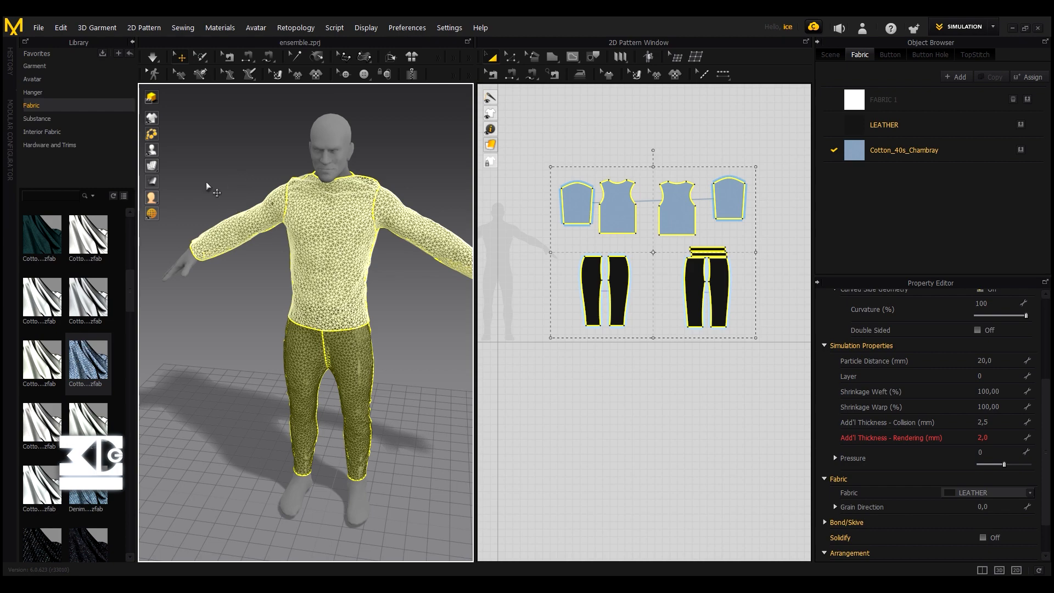
# - Set the particle distance of all selected shirt and pants patterns to 15 mm
pyautogui.scroll(10, 242, 248)
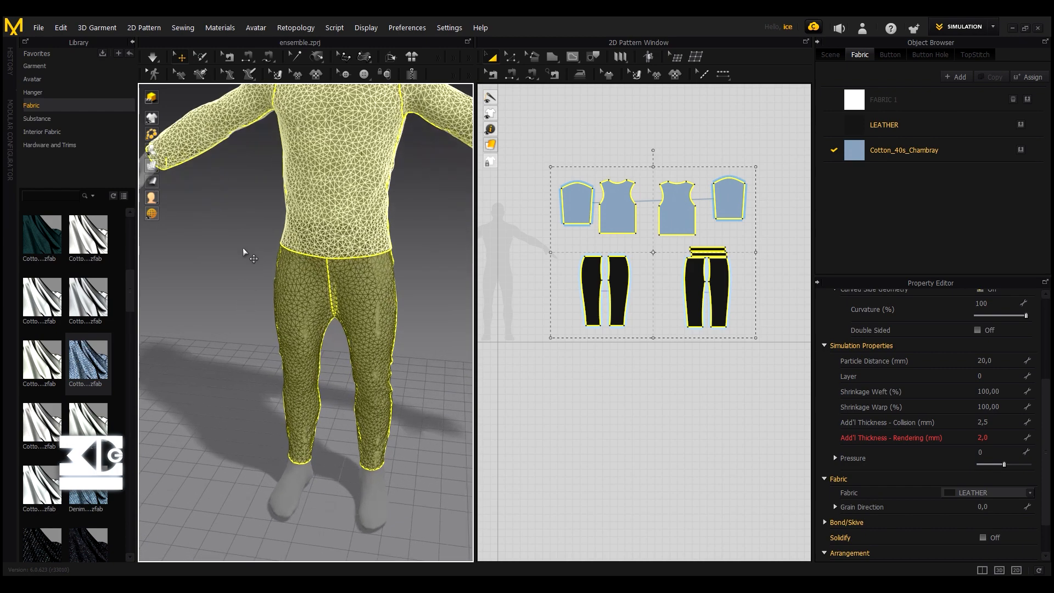
pyautogui.moveTo(226, 189); pyautogui.dragTo(218, 158, button='middle')
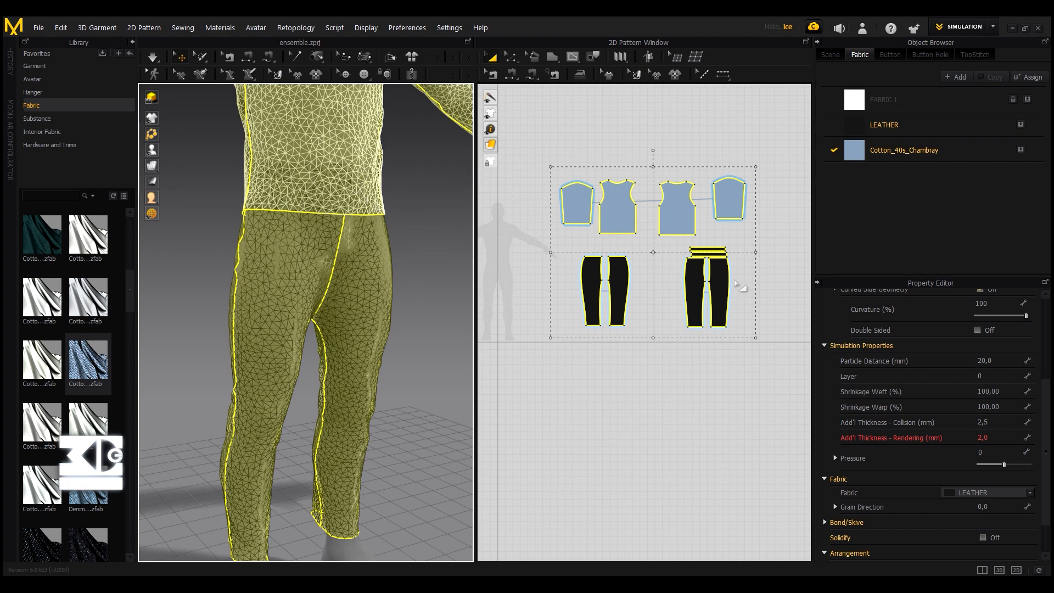
pyautogui.click(1018, 357)
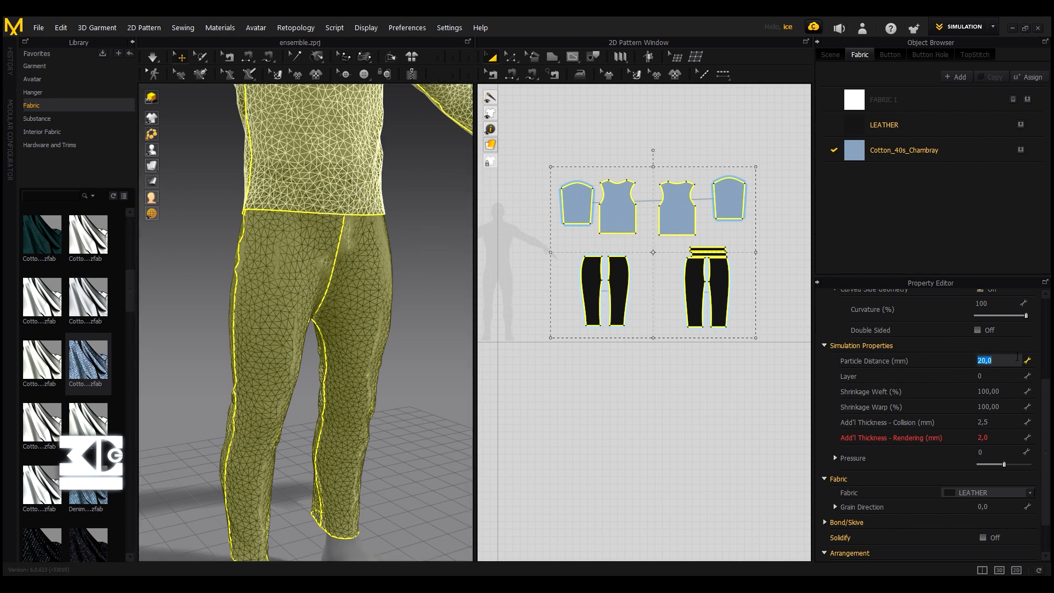
pyautogui.write('15')
pyautogui.press('Return')
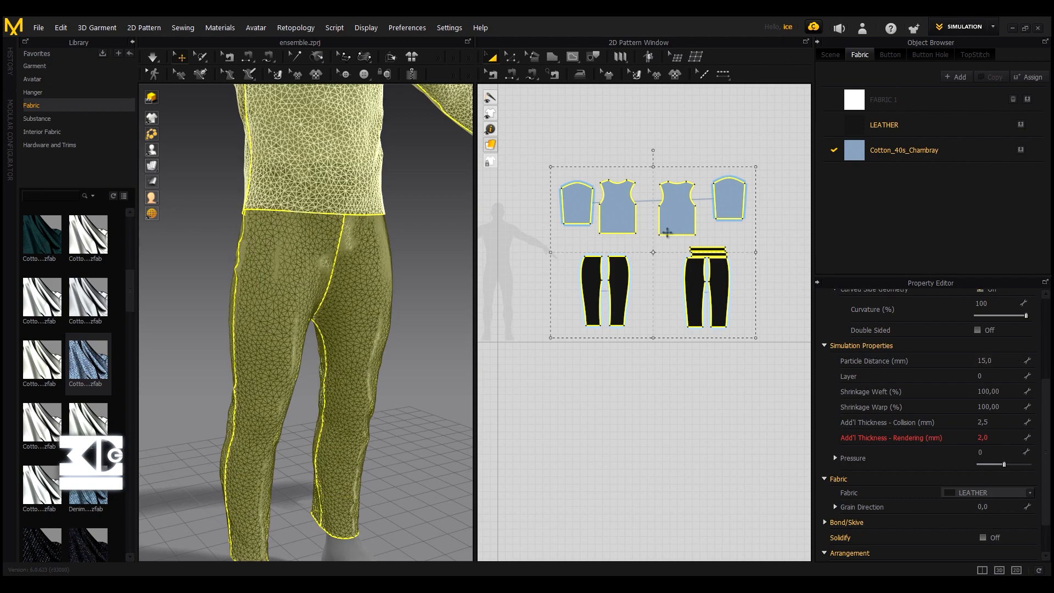
# - Set the particle distance of all selected shirt and pants patterns to 10 mm
pyautogui.scroll(-10, 299, 163)
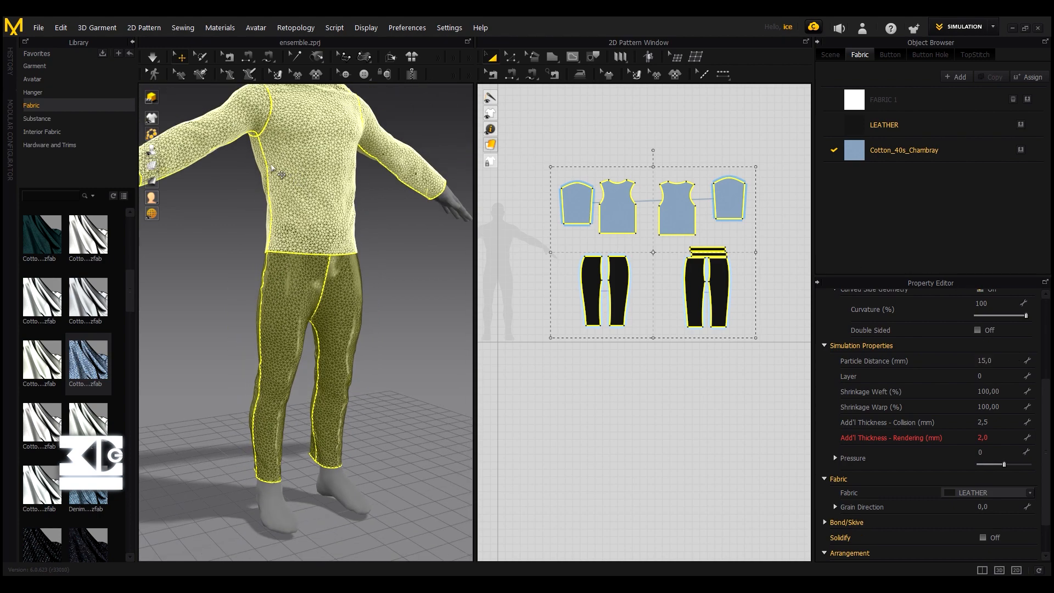
pyautogui.scroll(8, 292, 207)
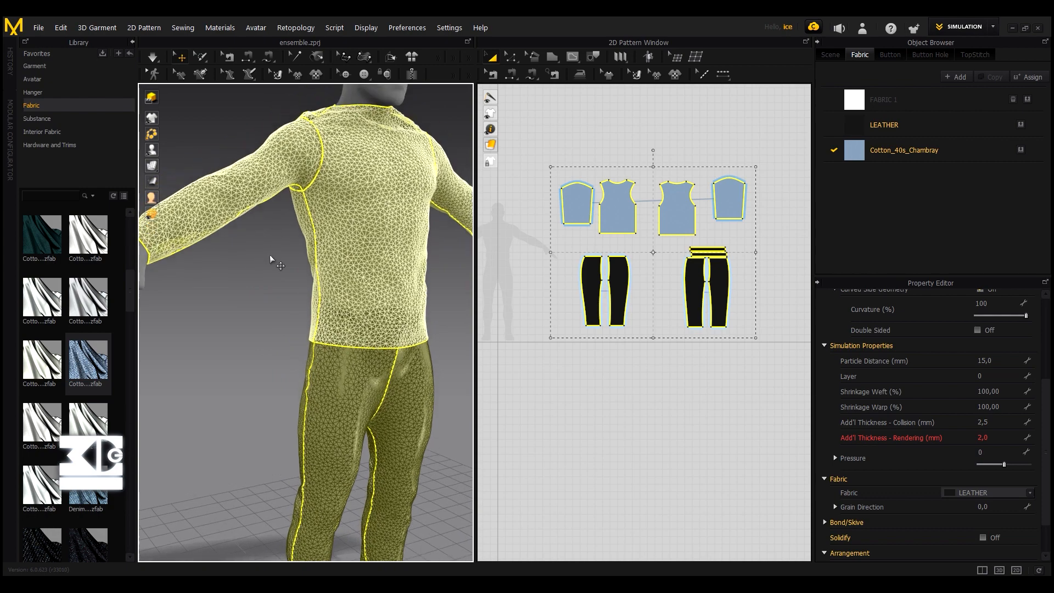
pyautogui.scroll(-8, 301, 237)
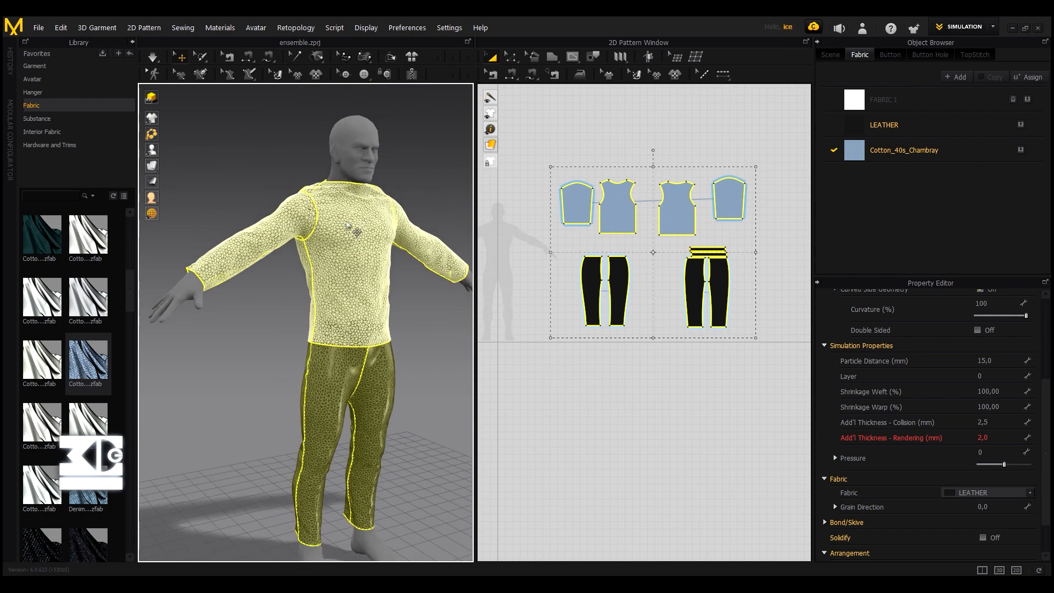
pyautogui.scroll(1, 324, 277)
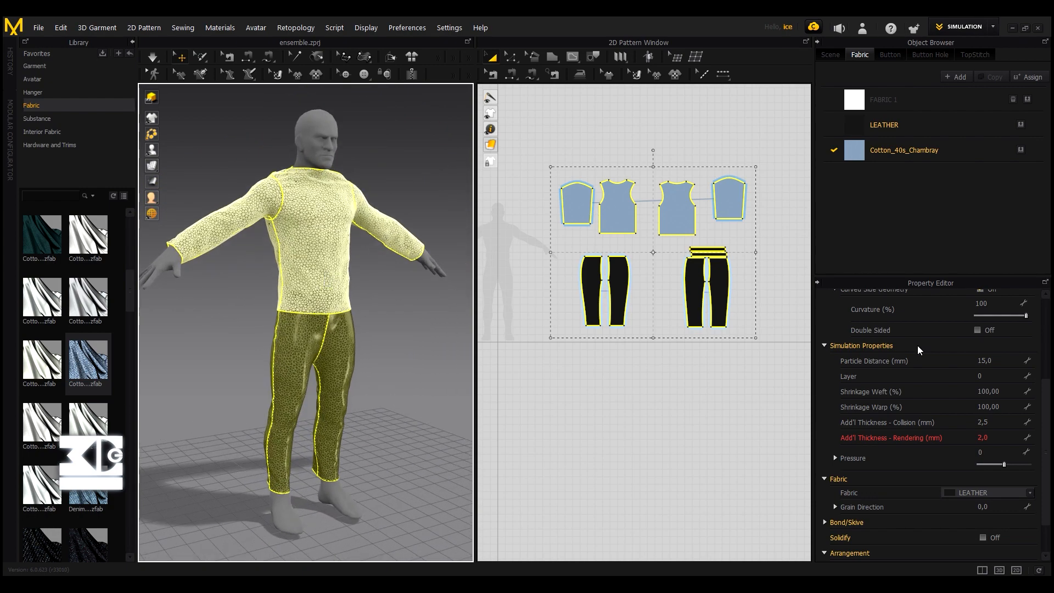
pyautogui.click(984, 361)
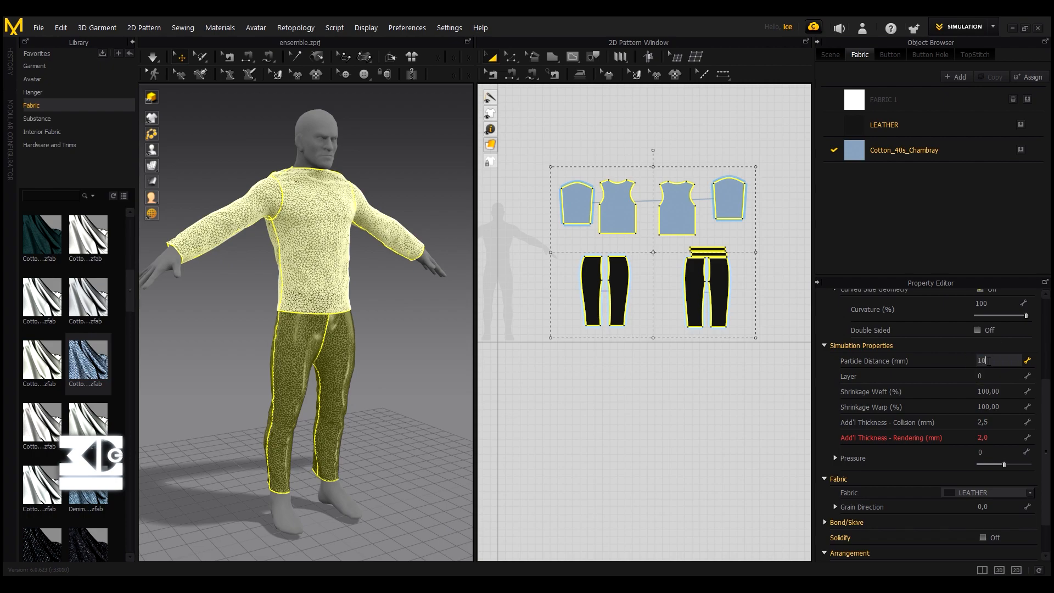
pyautogui.write('10')
pyautogui.press('Return')
pyautogui.scroll(5, 360, 235)
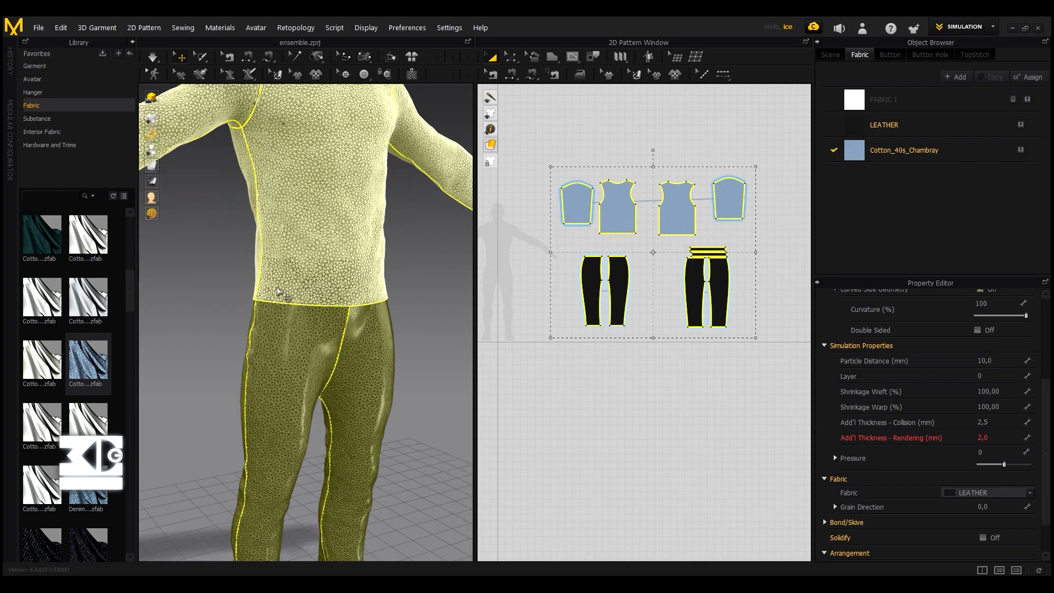
pyautogui.moveTo(216, 234); pyautogui.dragTo(209, 254, button='right')
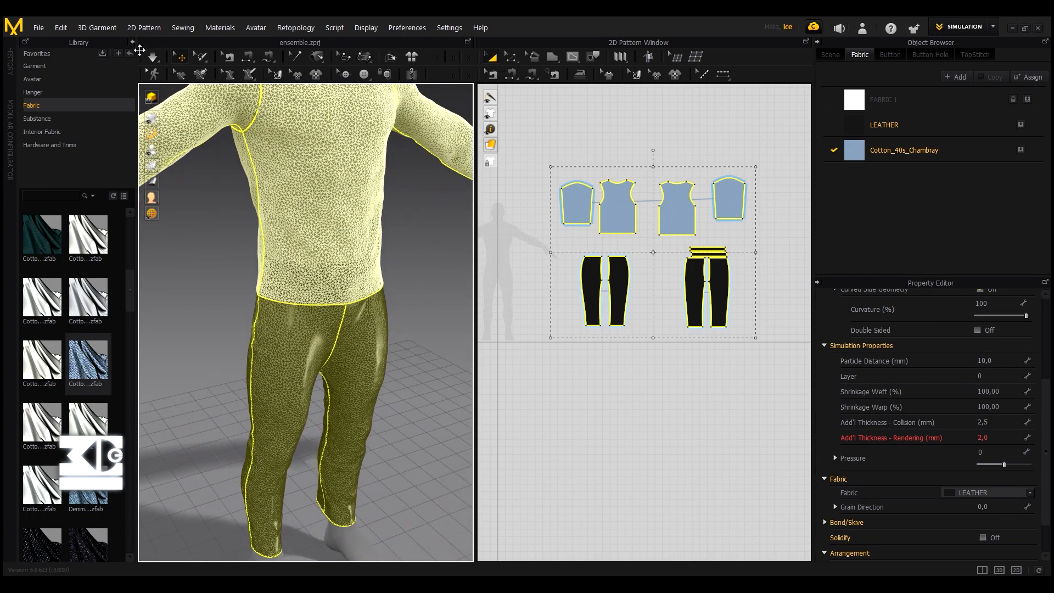
# - Start the simulation on the refined mesh and tug the shirt's front piece near the armhole
pyautogui.click(152, 54)
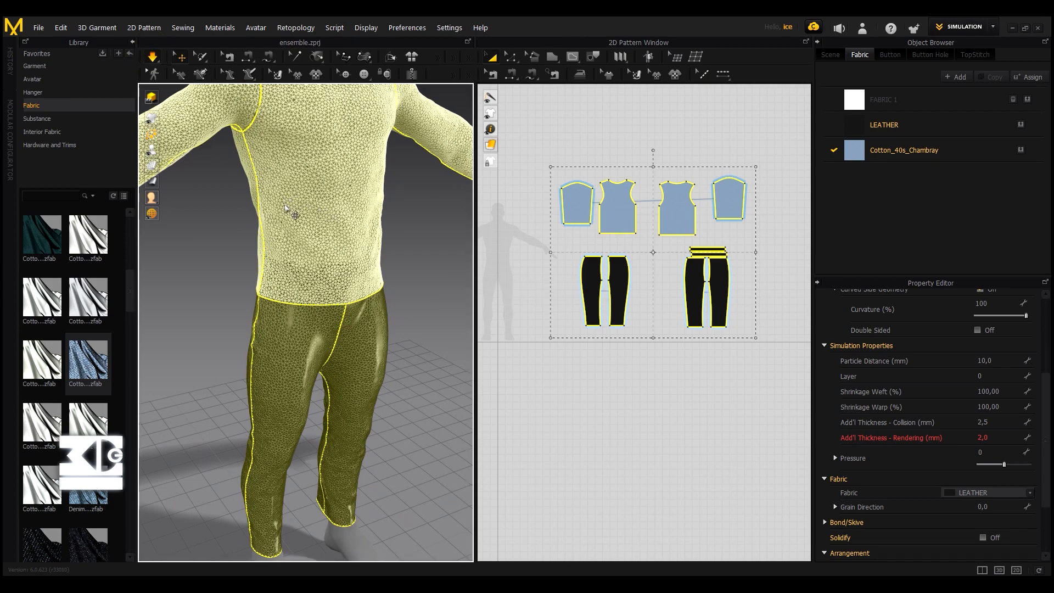
pyautogui.scroll(2, 249, 210)
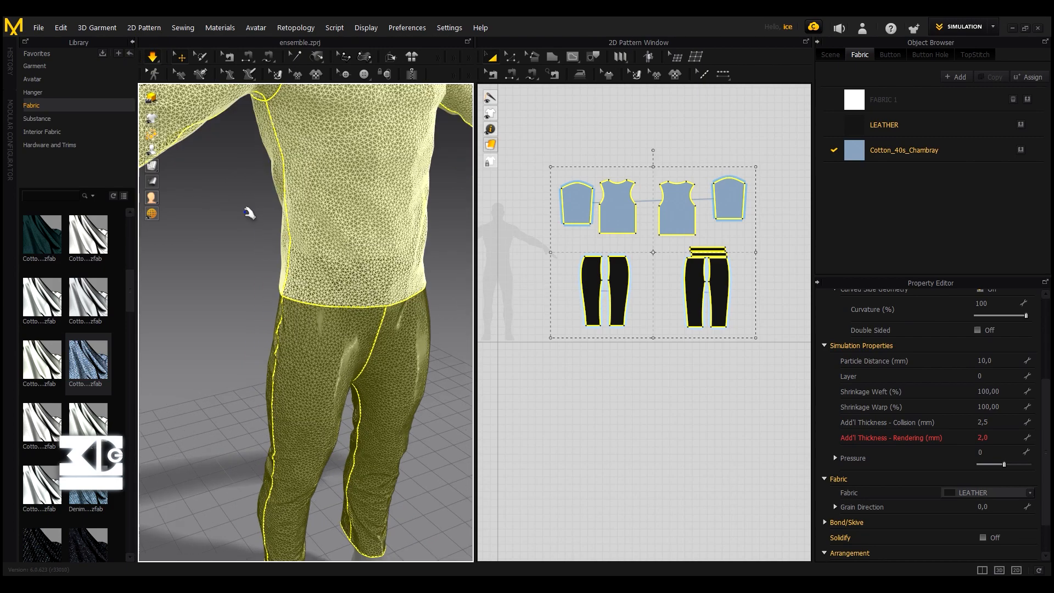
pyautogui.scroll(-2, 247, 220)
pyautogui.moveTo(272, 229); pyautogui.dragTo(358, 231, button='right')
pyautogui.moveTo(422, 225); pyautogui.dragTo(428, 148)
pyautogui.click(420, 164)
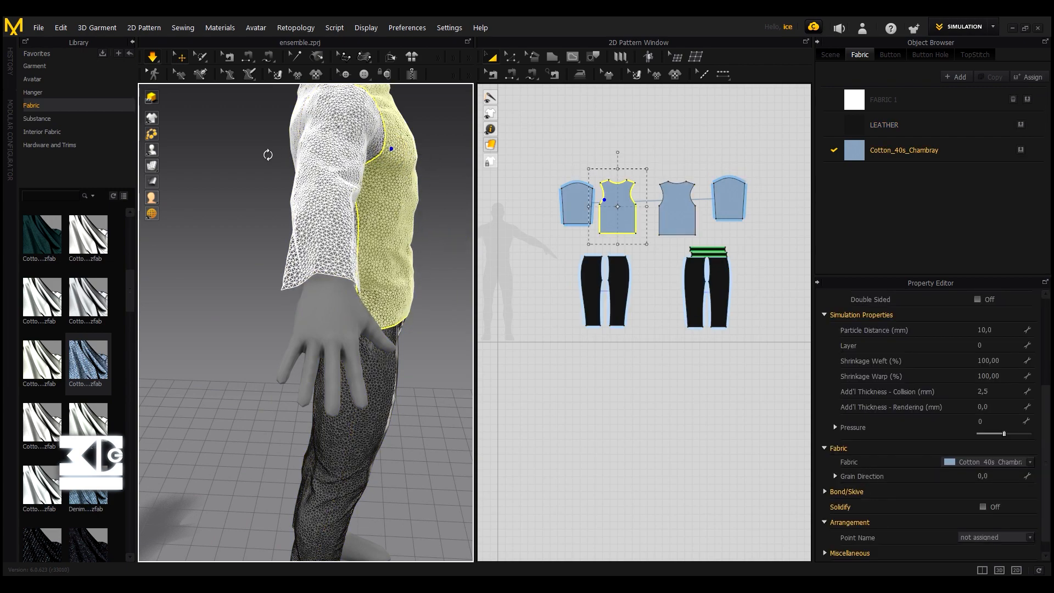
pyautogui.moveTo(270, 158); pyautogui.dragTo(238, 155, button='right')
pyautogui.moveTo(322, 242); pyautogui.dragTo(381, 165, button='right')
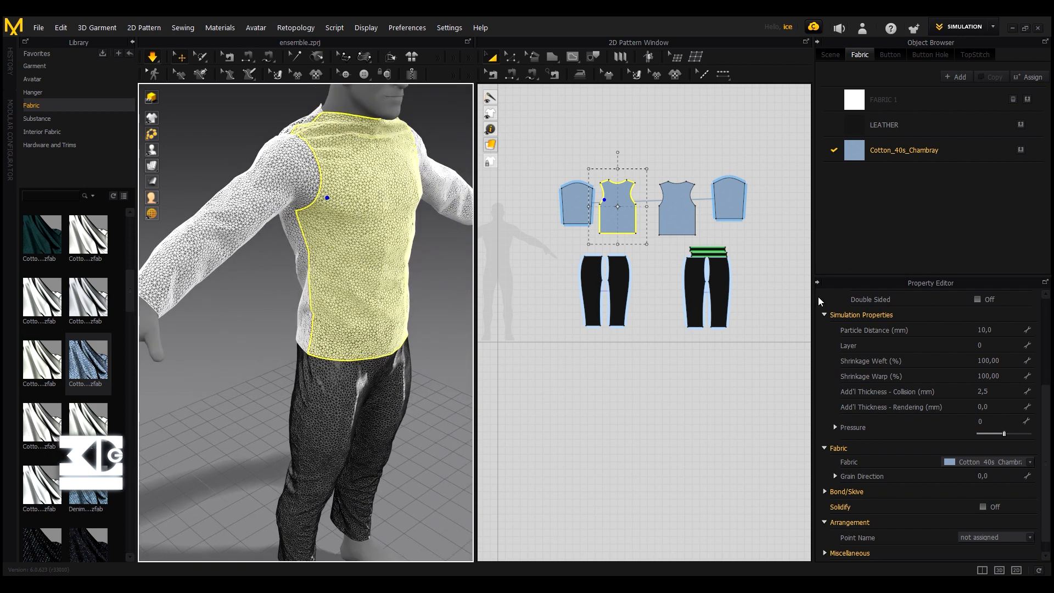
# - Pull the shirt's front hem and the outer side of the pants leg while the simulation runs
pyautogui.doubleClick(988, 330)
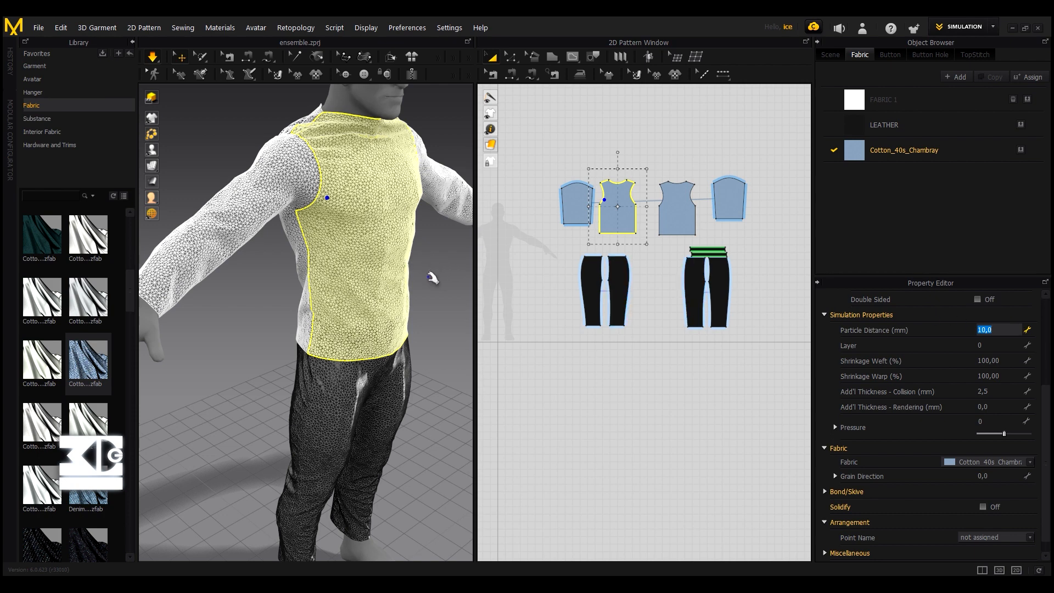
pyautogui.moveTo(432, 278); pyautogui.dragTo(398, 215, button='middle')
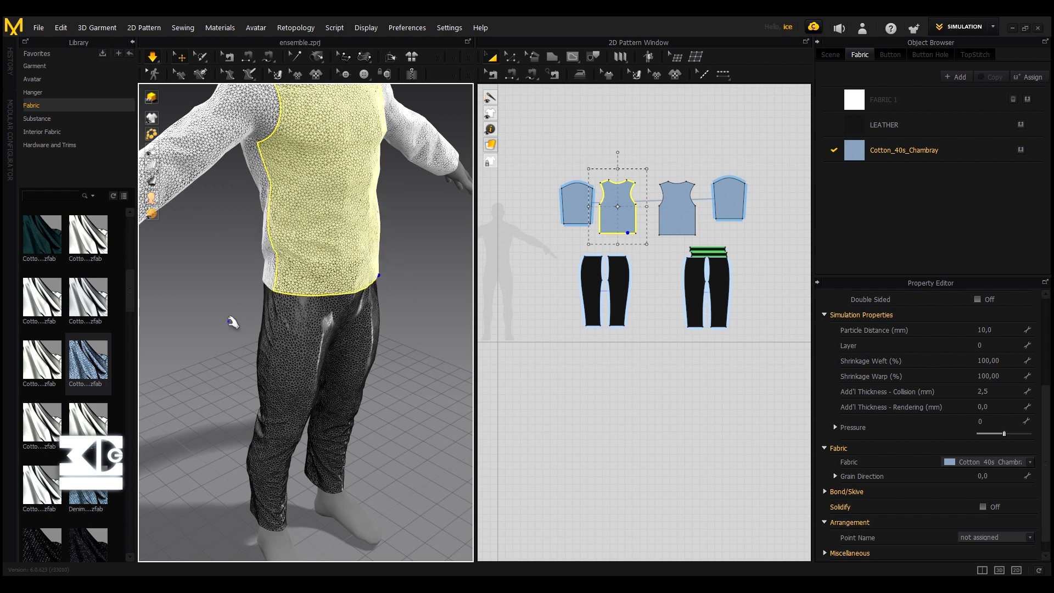
pyautogui.moveTo(236, 331); pyautogui.dragTo(236, 216, button='middle')
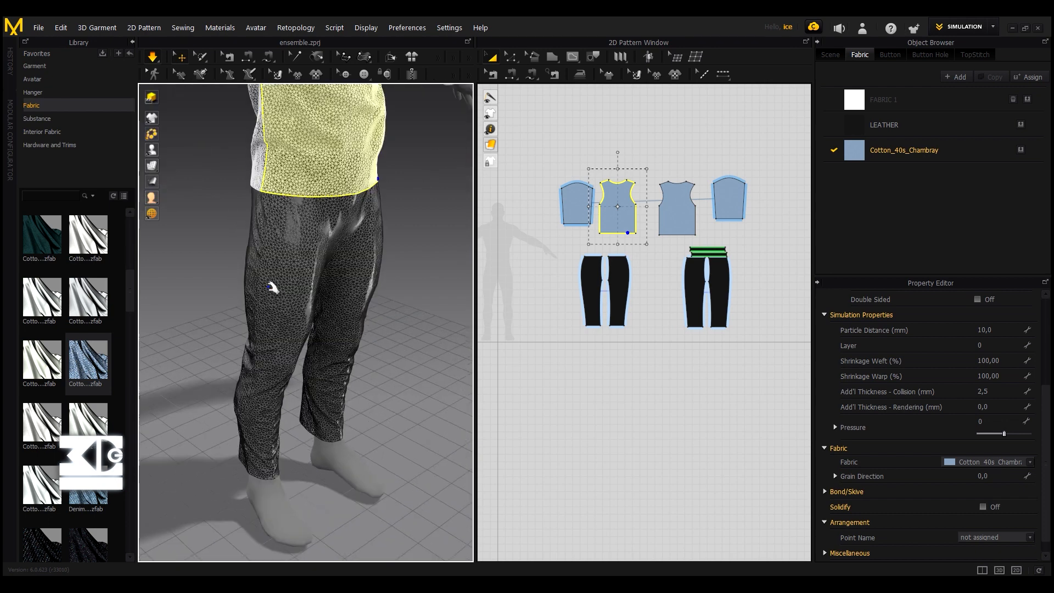
pyautogui.moveTo(251, 281); pyautogui.dragTo(212, 278)
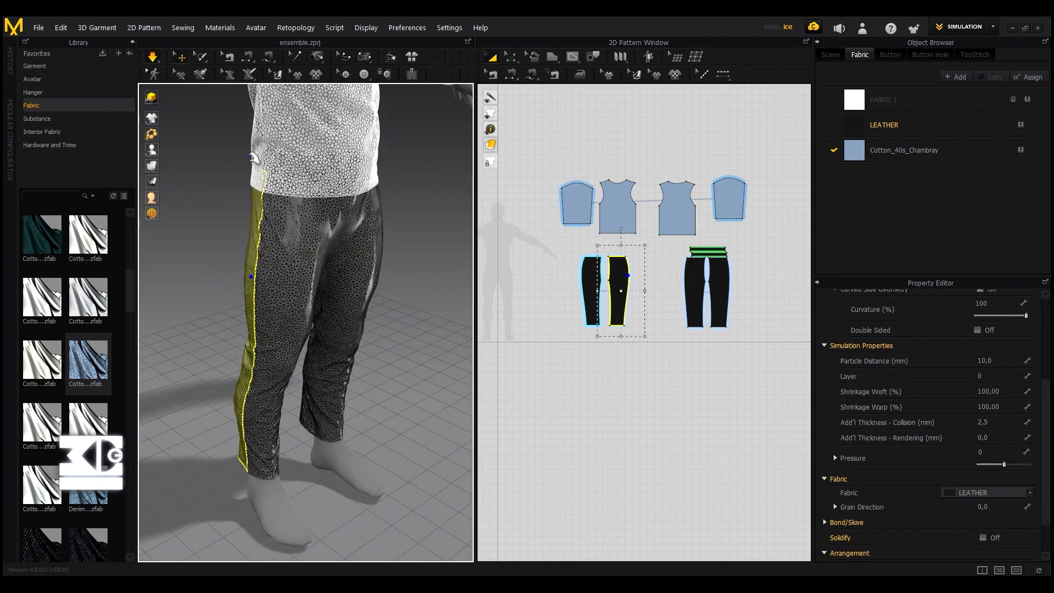
# - Examine the simulated triangle mesh of the shirt and pants up close and from several angles
pyautogui.moveTo(216, 177); pyautogui.dragTo(219, 214, button='middle')
pyautogui.scroll(-1, 220, 211)
pyautogui.scroll(-1, 220, 211)
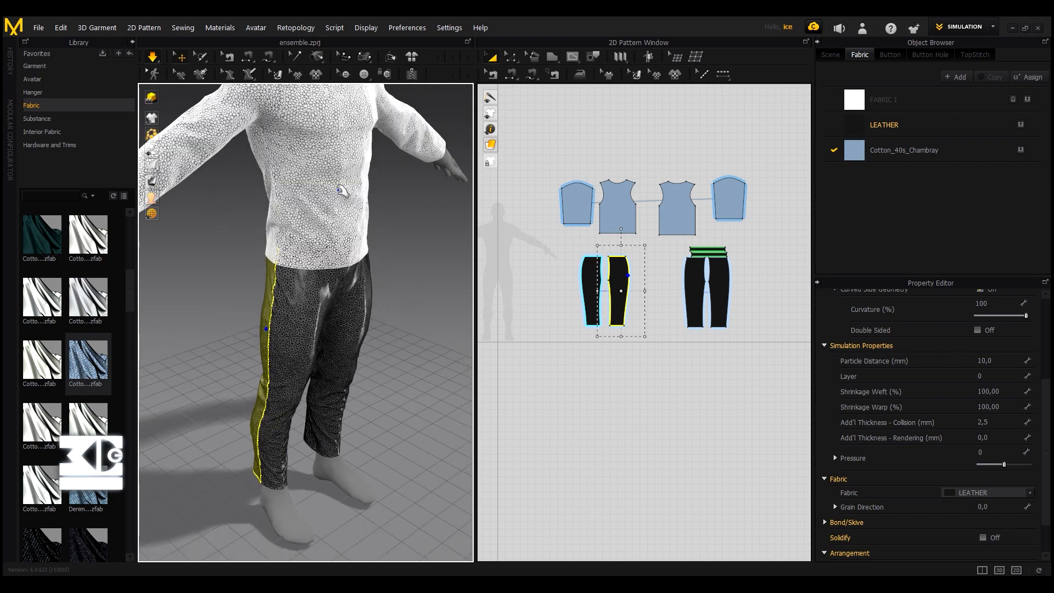
pyautogui.scroll(-3, 228, 203)
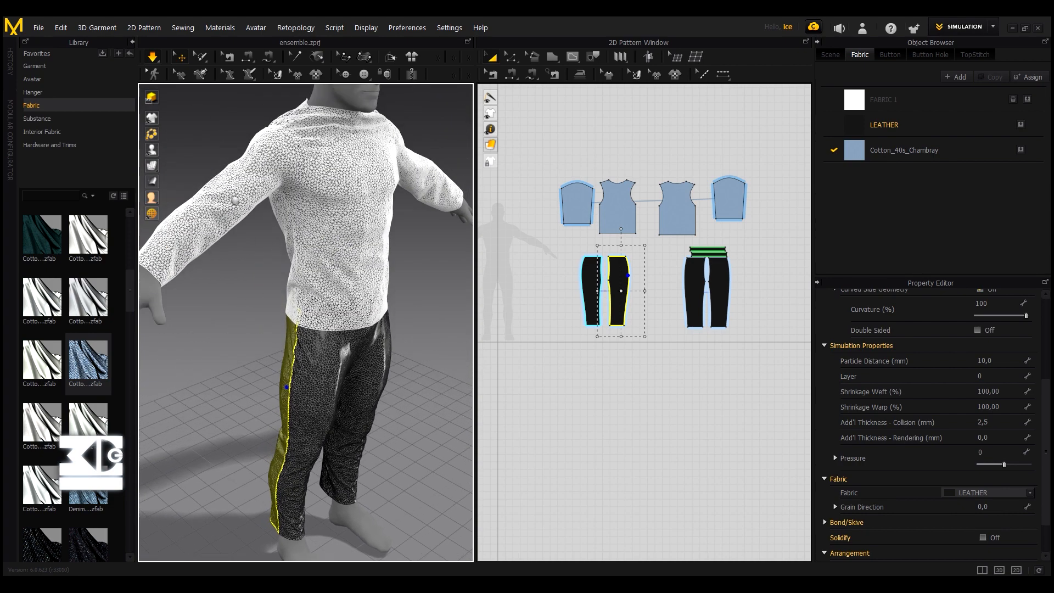
pyautogui.scroll(6, 226, 217)
pyautogui.moveTo(245, 262); pyautogui.dragTo(275, 278, button='middle')
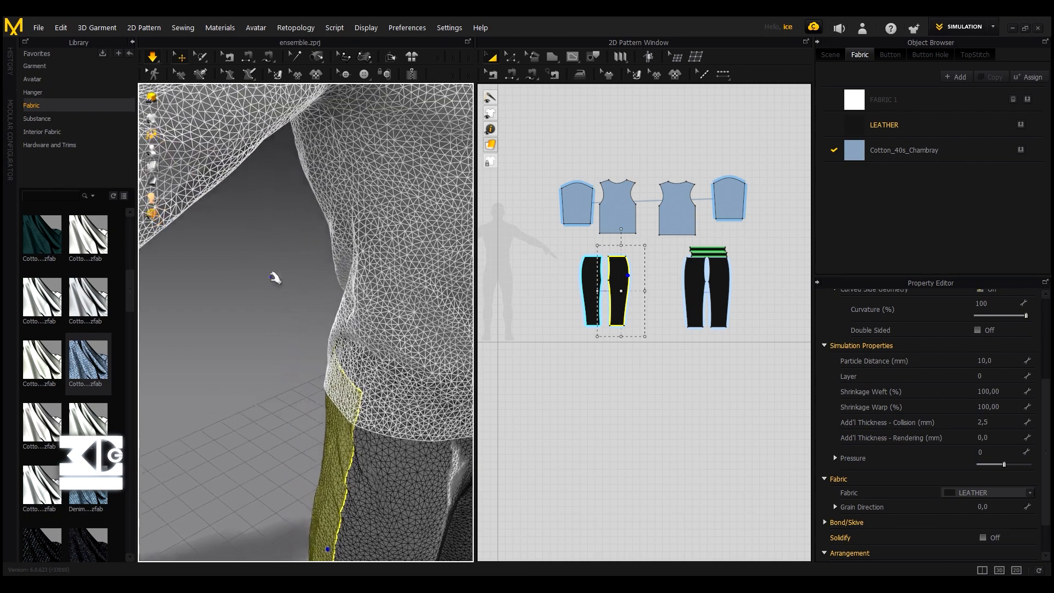
pyautogui.scroll(-2, 233, 181)
pyautogui.scroll(-4, 262, 201)
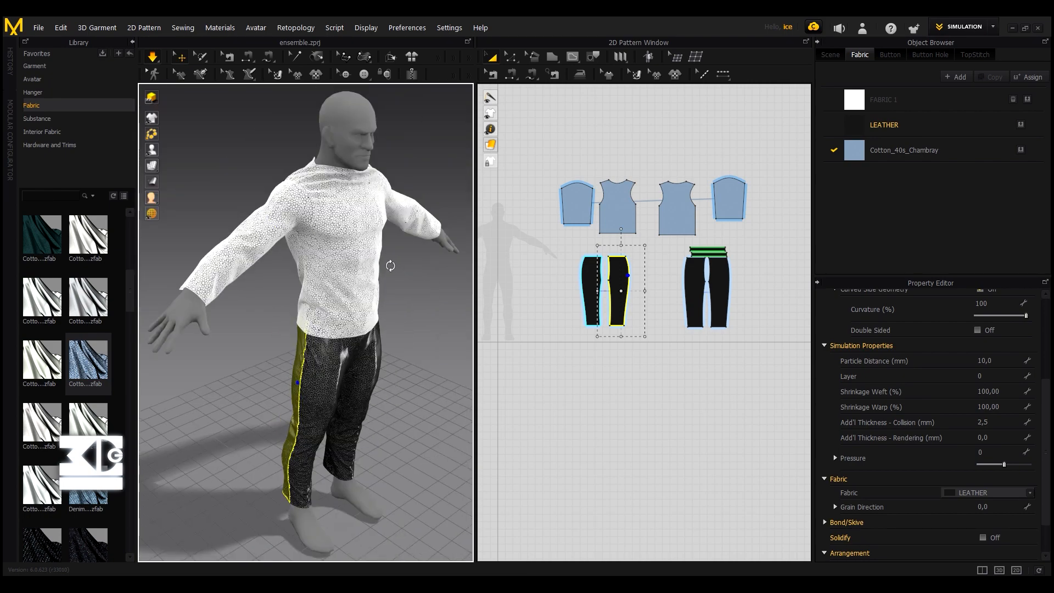
pyautogui.moveTo(391, 265); pyautogui.dragTo(336, 281, button='right')
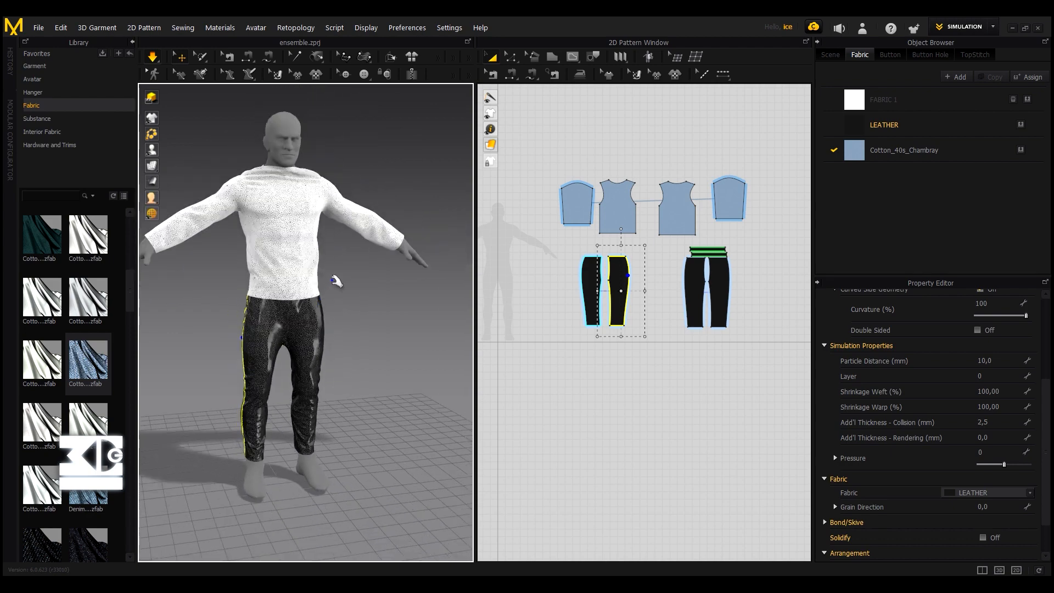
pyautogui.moveTo(336, 281); pyautogui.dragTo(355, 248, button='middle')
pyautogui.scroll(-3, 346, 262)
pyautogui.scroll(3, 248, 269)
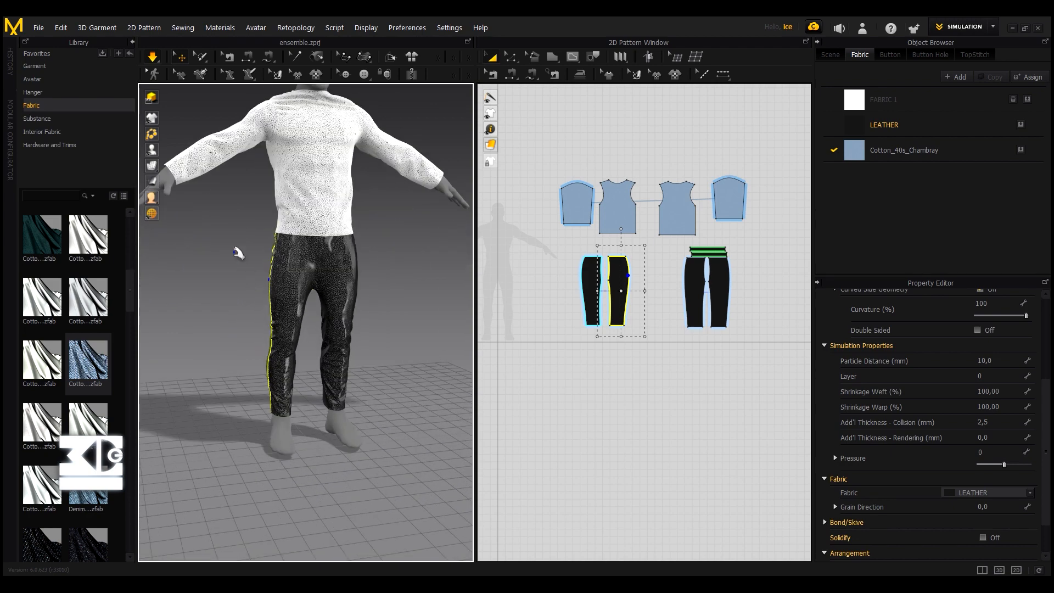
pyautogui.scroll(5, 238, 253)
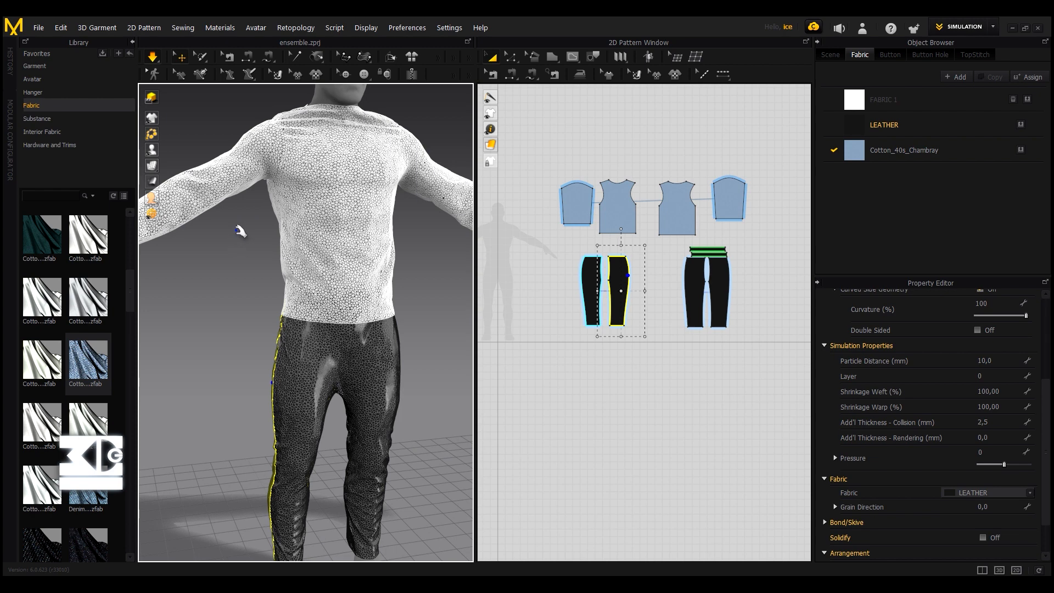
pyautogui.moveTo(239, 230); pyautogui.dragTo(235, 231, button='middle')
pyautogui.moveTo(329, 240); pyautogui.dragTo(415, 229, button='right')
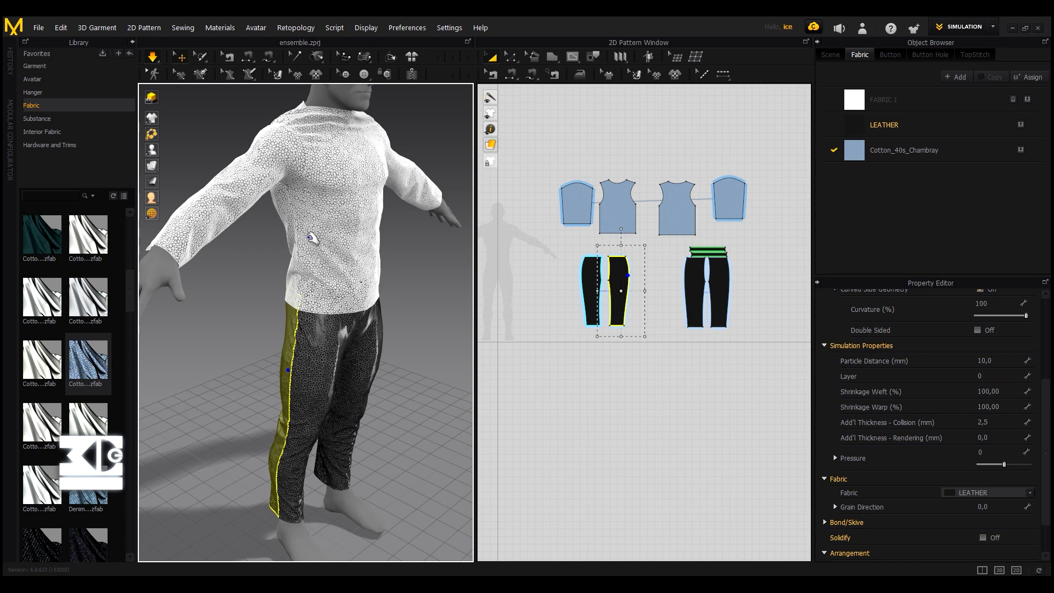
pyautogui.moveTo(241, 286); pyautogui.dragTo(248, 256, button='middle')
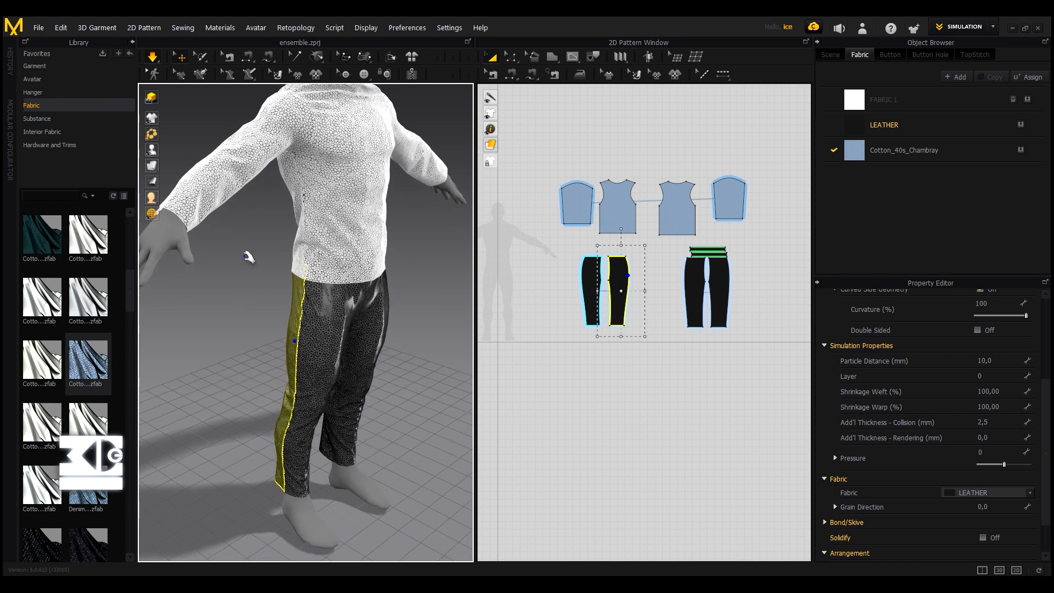
pyautogui.moveTo(282, 208); pyautogui.dragTo(270, 235, button='middle')
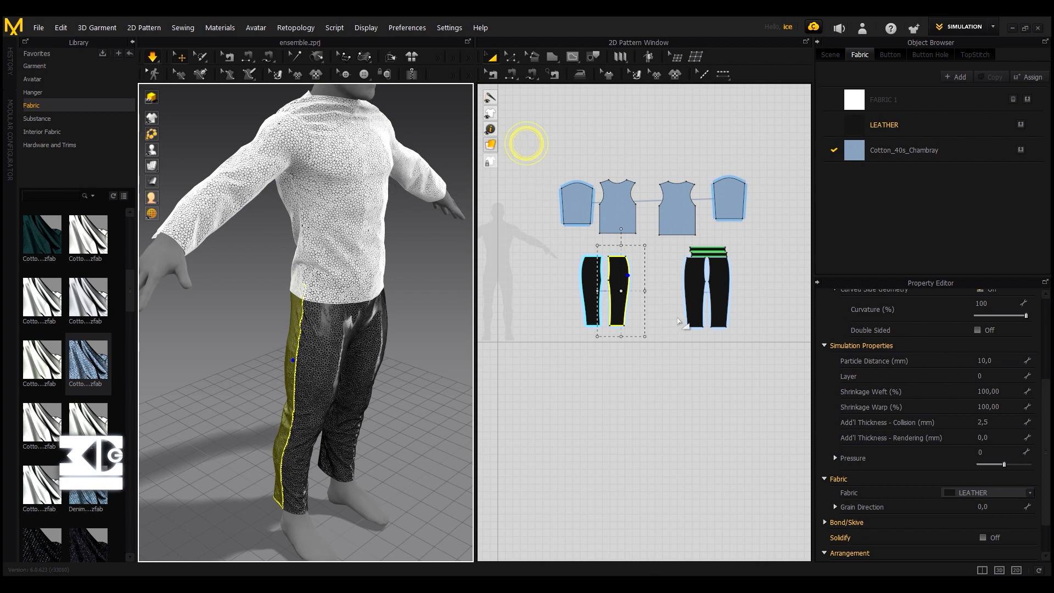
# - Select all shirt and pants patterns and set their particle distance to 7 mm
pyautogui.moveTo(526, 144); pyautogui.dragTo(766, 330)
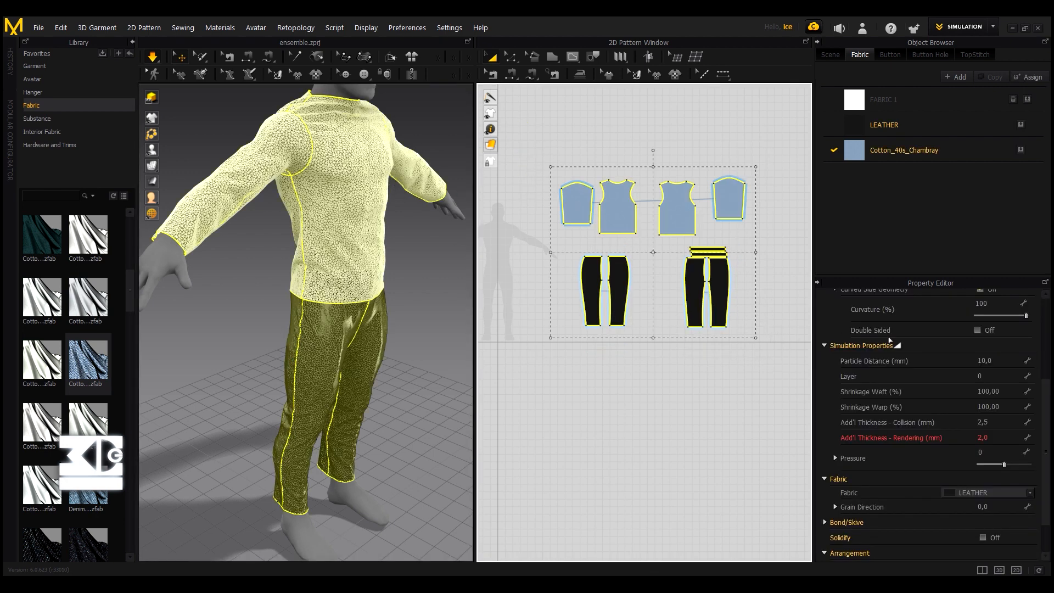
pyautogui.click(987, 361)
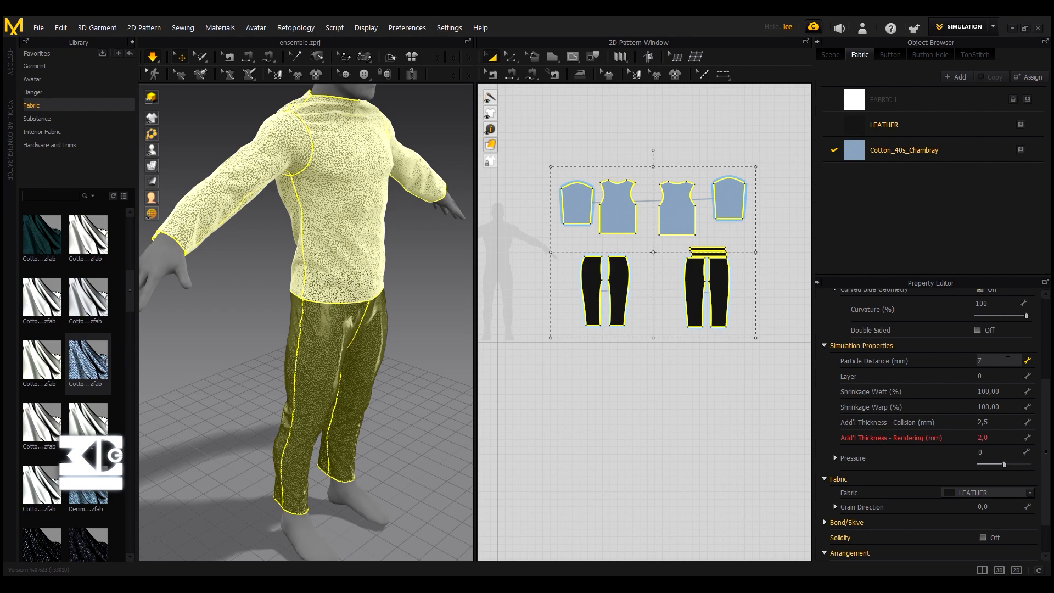
pyautogui.press('Return')
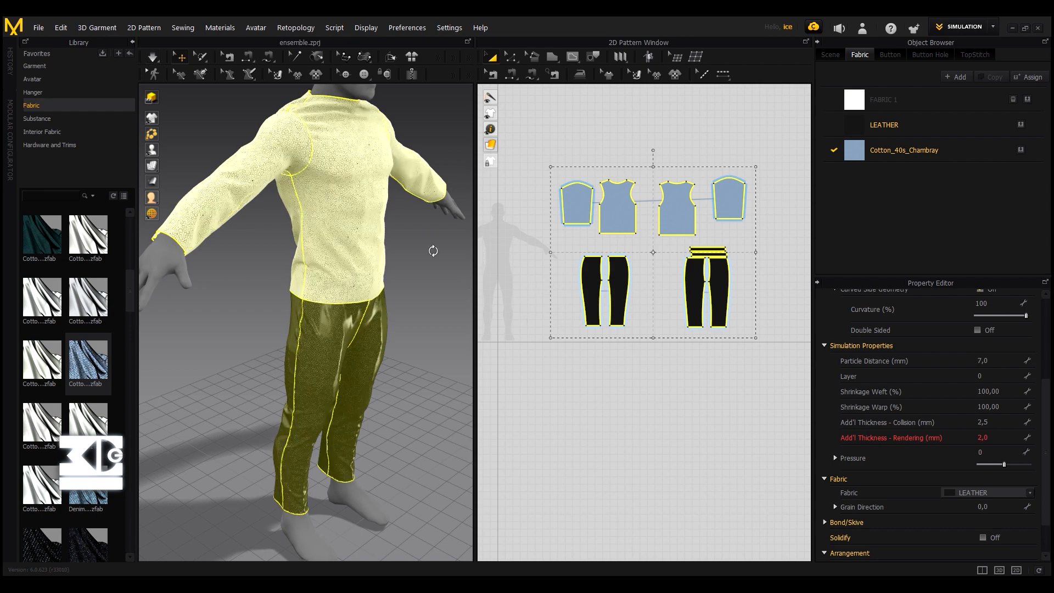
pyautogui.moveTo(434, 251); pyautogui.dragTo(369, 248, button='right')
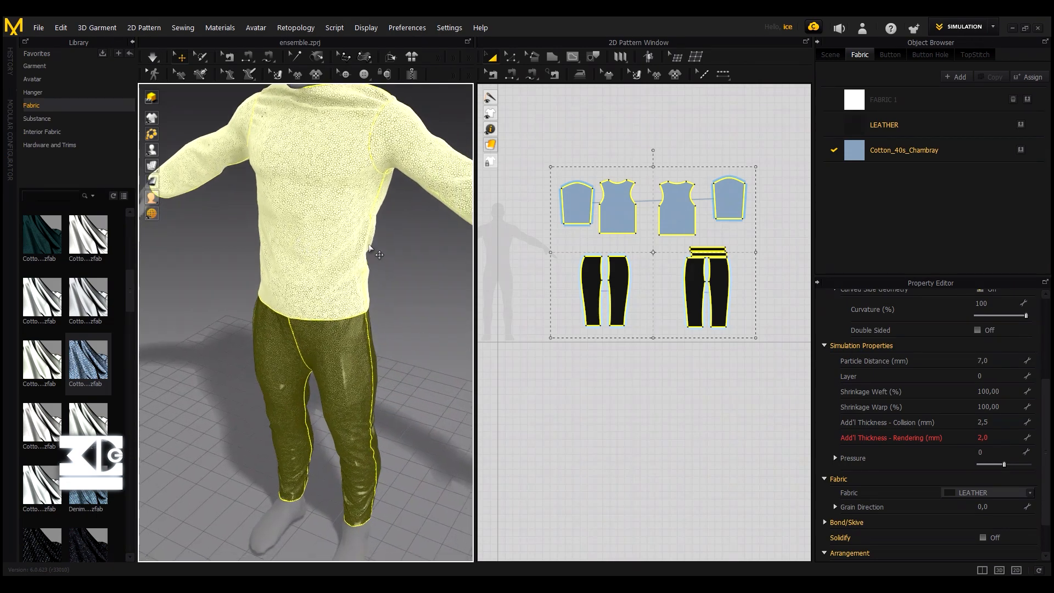
# - Deselect the patterns and switch the garment from the mesh to the textured surface display
pyautogui.click(219, 219)
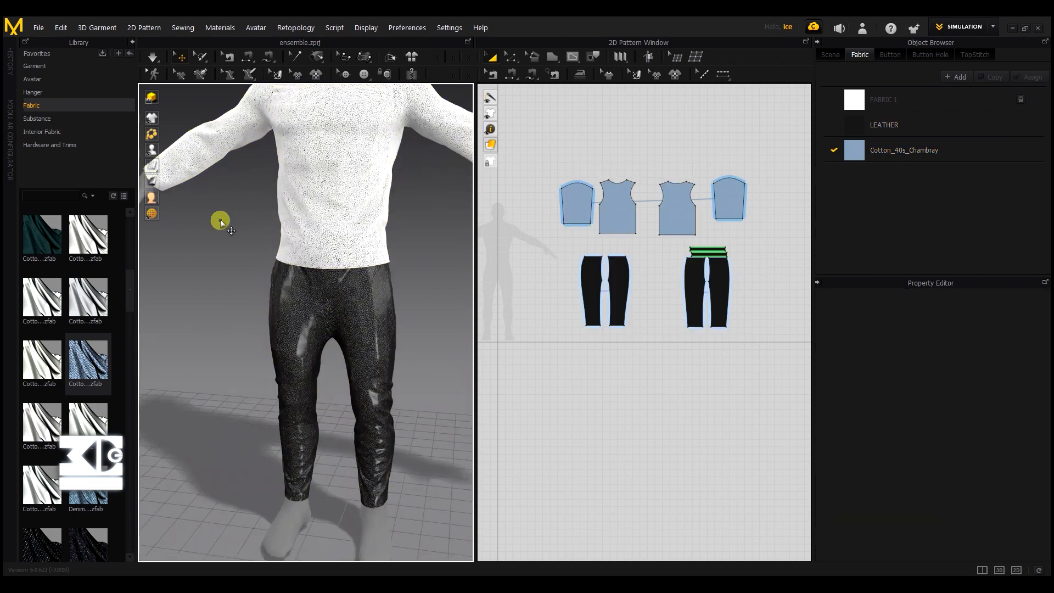
pyautogui.moveTo(244, 223); pyautogui.dragTo(247, 219, button='middle')
pyautogui.scroll(-3, 247, 219)
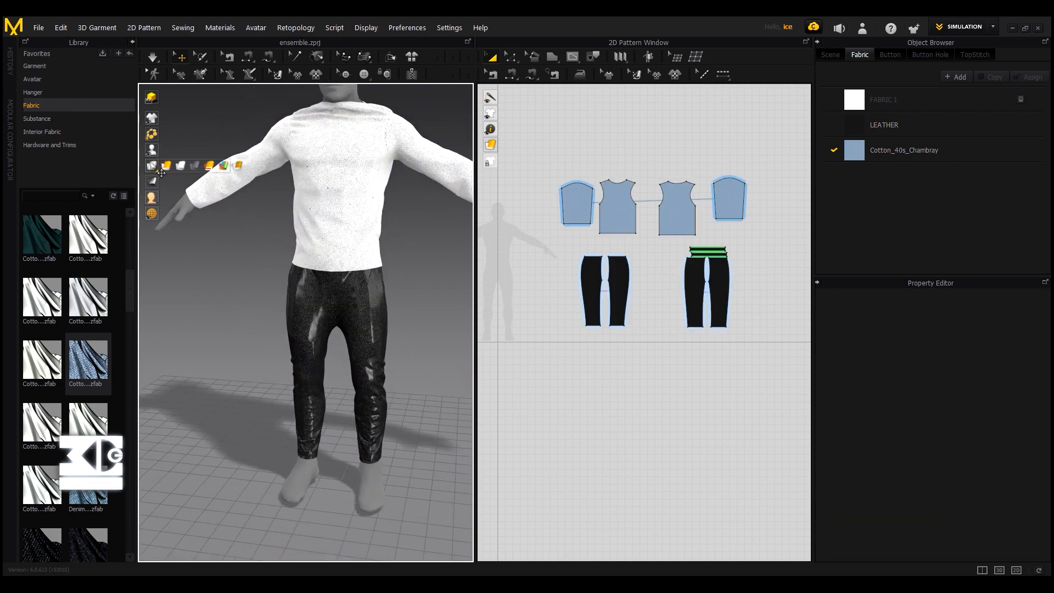
pyautogui.click(168, 166)
# - Examine the wrinkles and drape of the textured shirt and leather pants from several angles
pyautogui.moveTo(223, 252); pyautogui.dragTo(255, 266, button='right')
pyautogui.scroll(3, 283, 199)
pyautogui.scroll(-3, 252, 252)
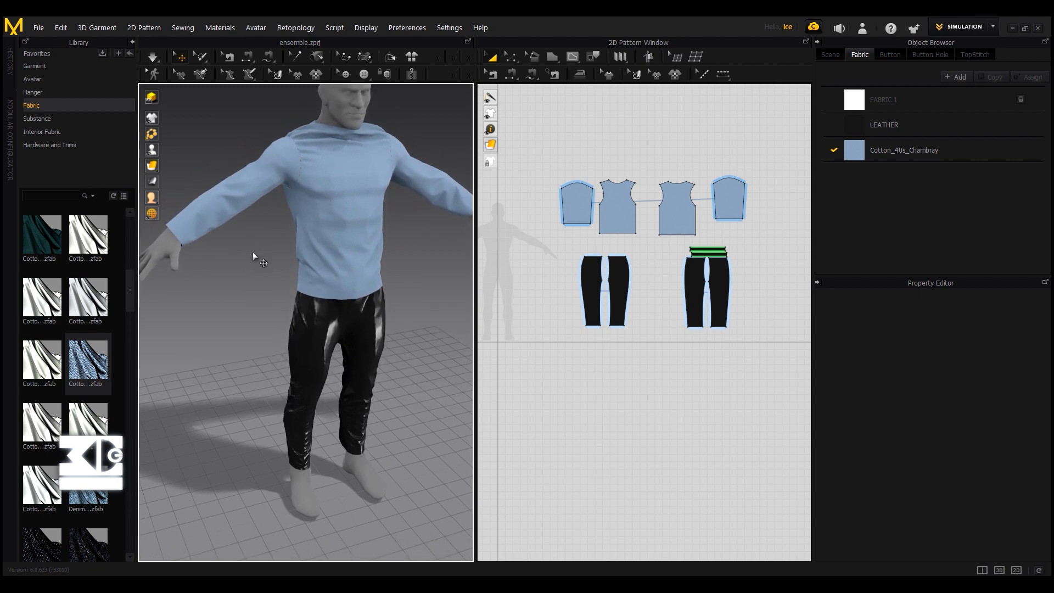
pyautogui.scroll(5, 253, 281)
pyautogui.scroll(-2, 257, 279)
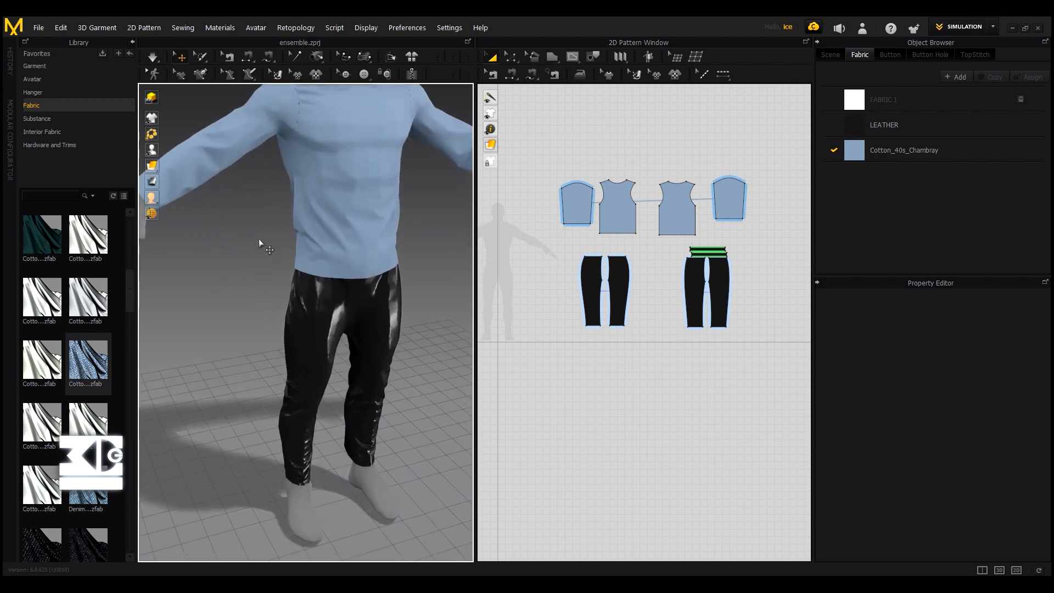
pyautogui.moveTo(258, 239); pyautogui.dragTo(249, 302, button='right')
pyautogui.moveTo(401, 272); pyautogui.dragTo(391, 314, button='right')
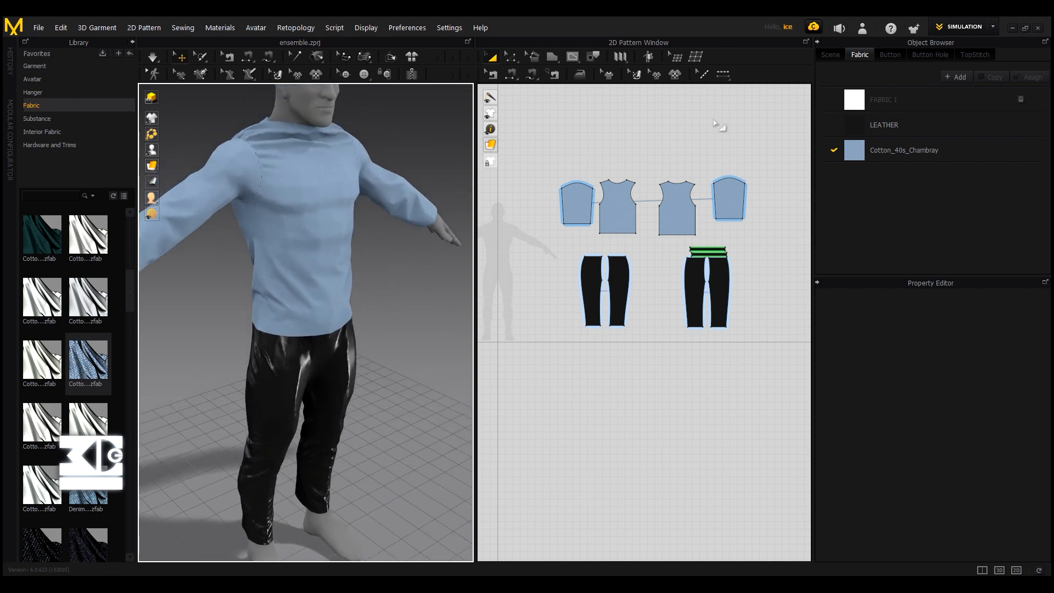
pyautogui.moveTo(362, 144); pyautogui.dragTo(342, 181, button='right')
pyautogui.scroll(-3, 433, 188)
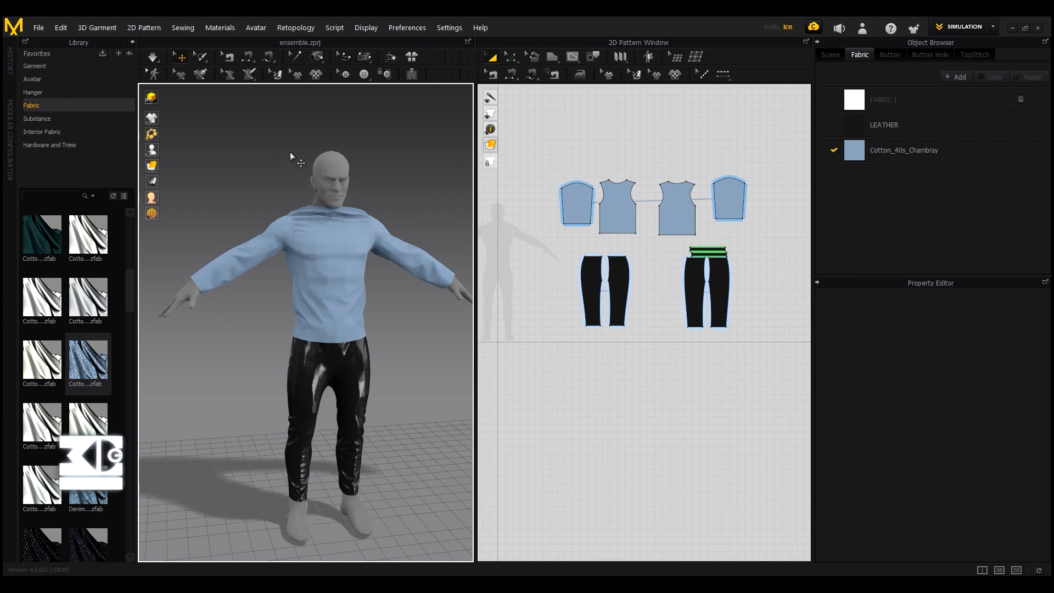
# - Select the avatar, check its timeline in Animation mode with the timeline area enlarged, and return to Simulation mode
pyautogui.click(331, 166)
pyautogui.click(224, 143)
pyautogui.click(324, 154)
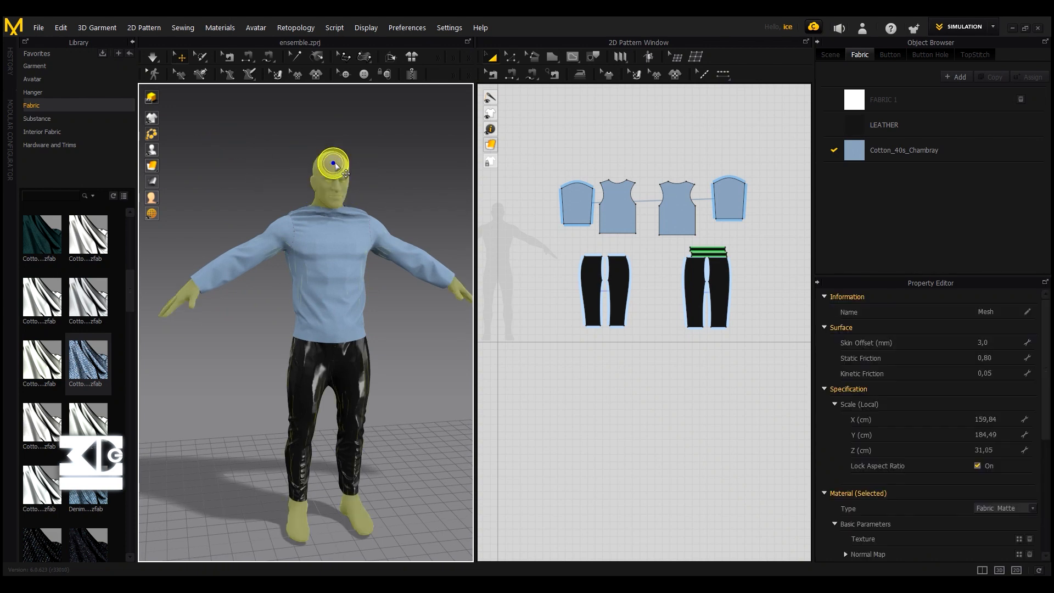
pyautogui.click(940, 27)
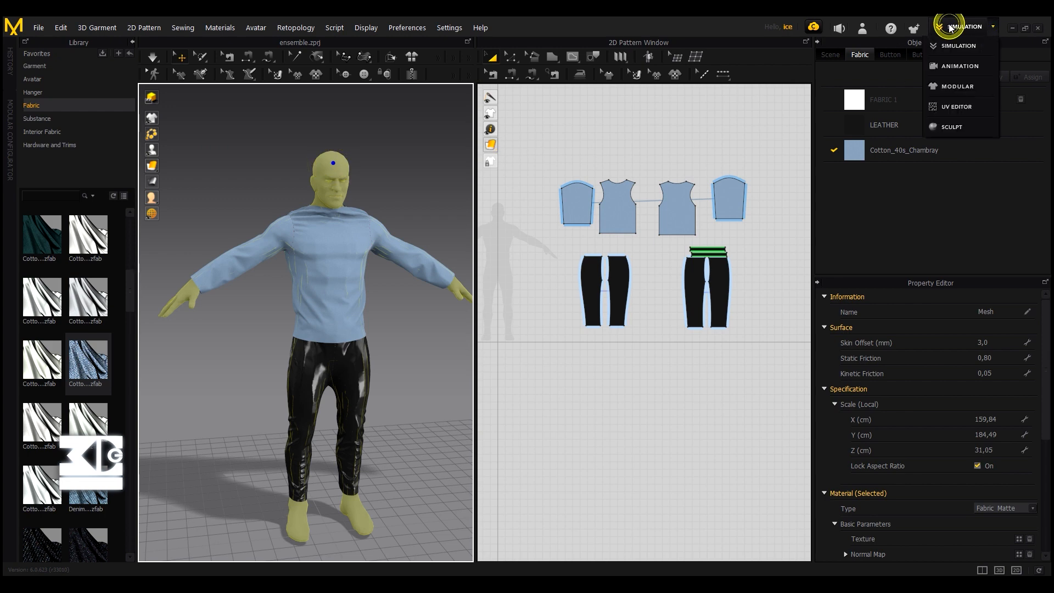
pyautogui.click(956, 66)
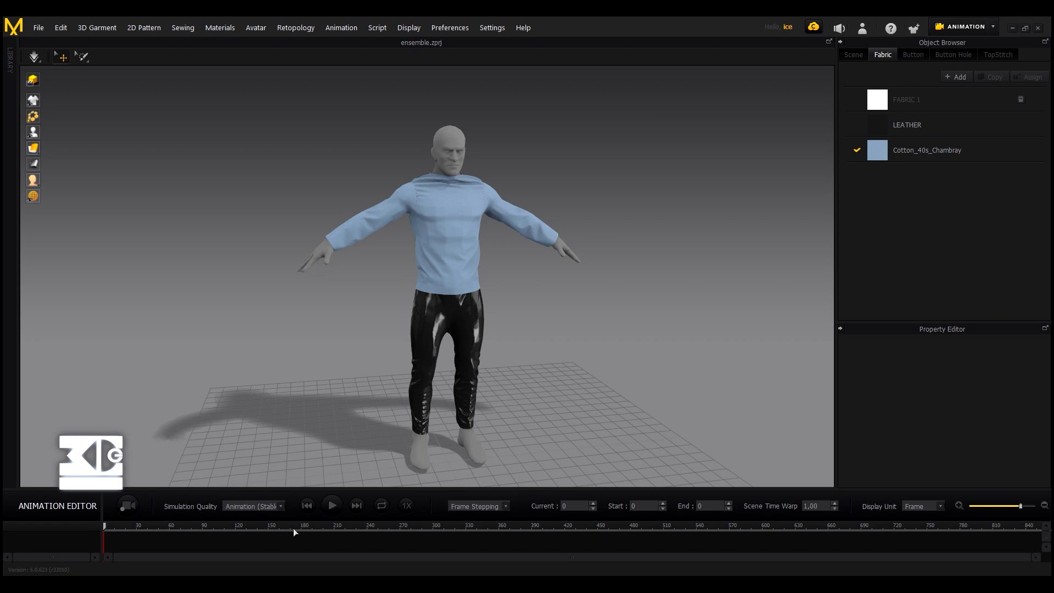
pyautogui.moveTo(243, 490); pyautogui.dragTo(241, 439)
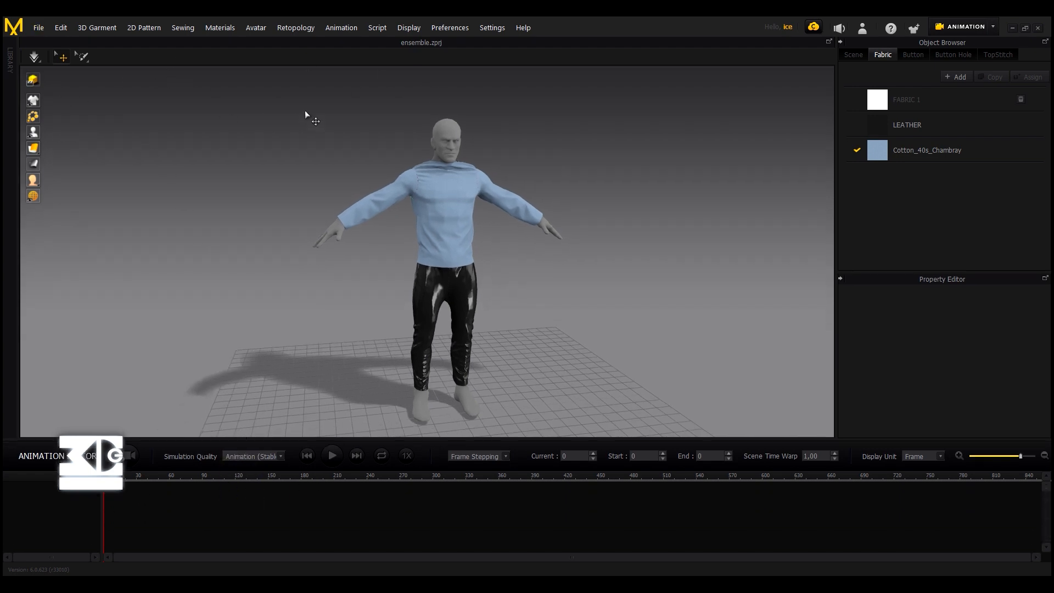
pyautogui.click(964, 27)
pyautogui.click(961, 43)
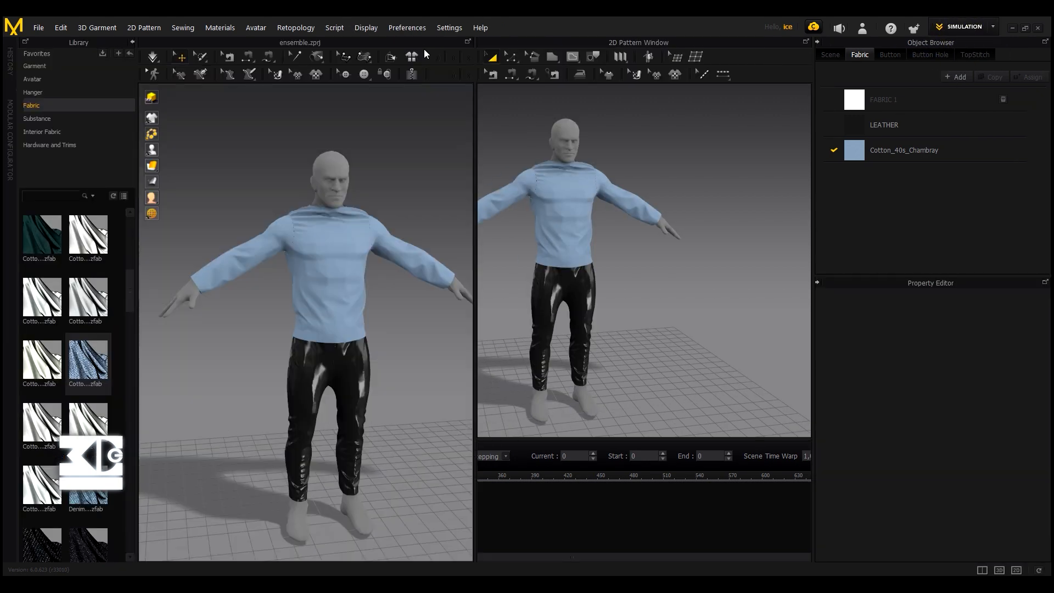
# - Import john_shuffle_anim2.fbx into the project with the load type set to Add and Auto Scale kept
pyautogui.click(40, 28)
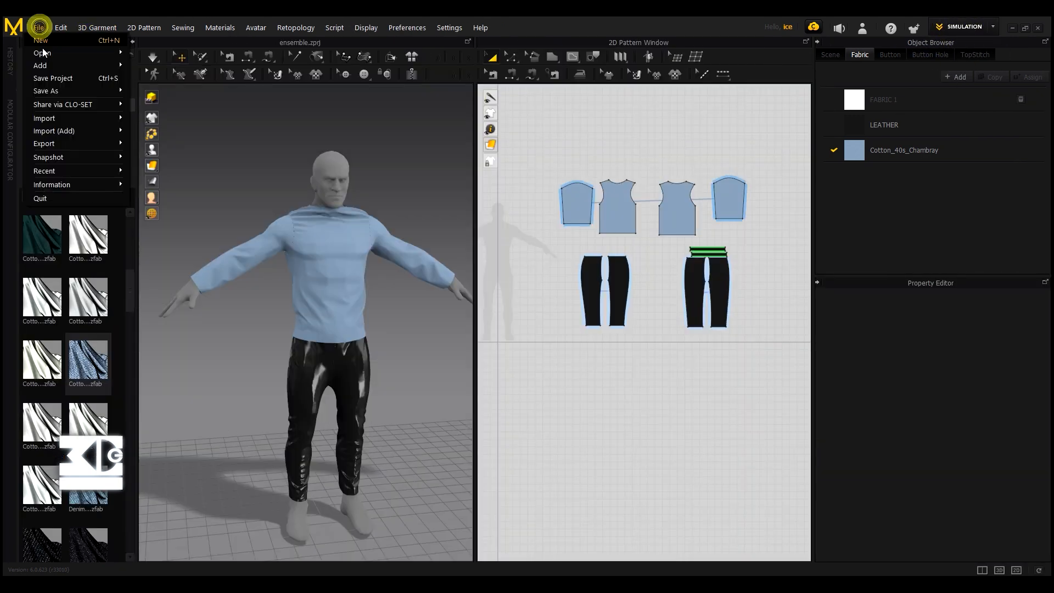
pyautogui.moveTo(58, 51)
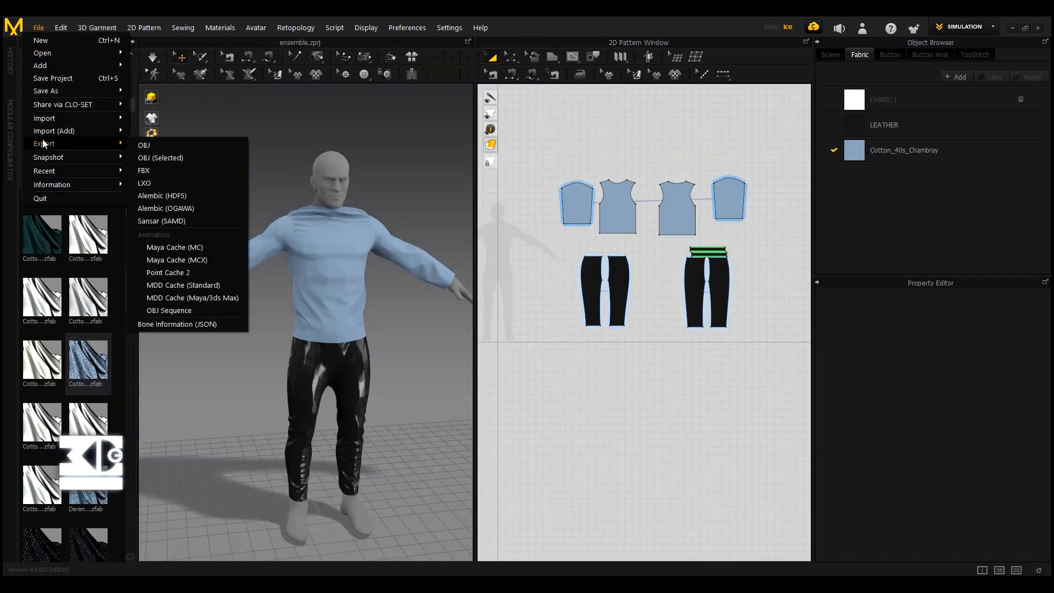
pyautogui.moveTo(55, 118)
pyautogui.click(154, 147)
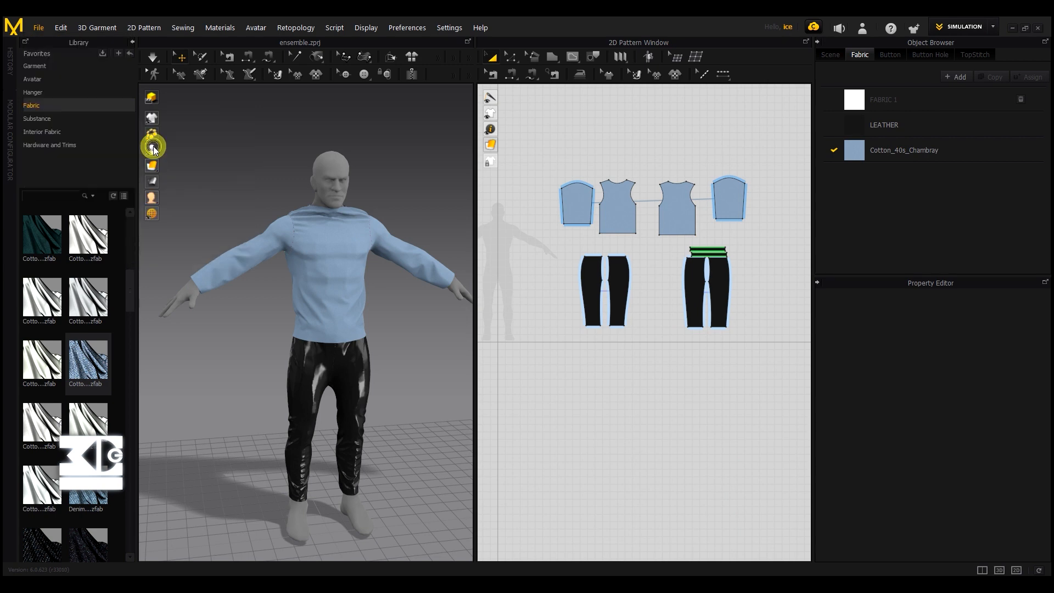
pyautogui.click(316, 141)
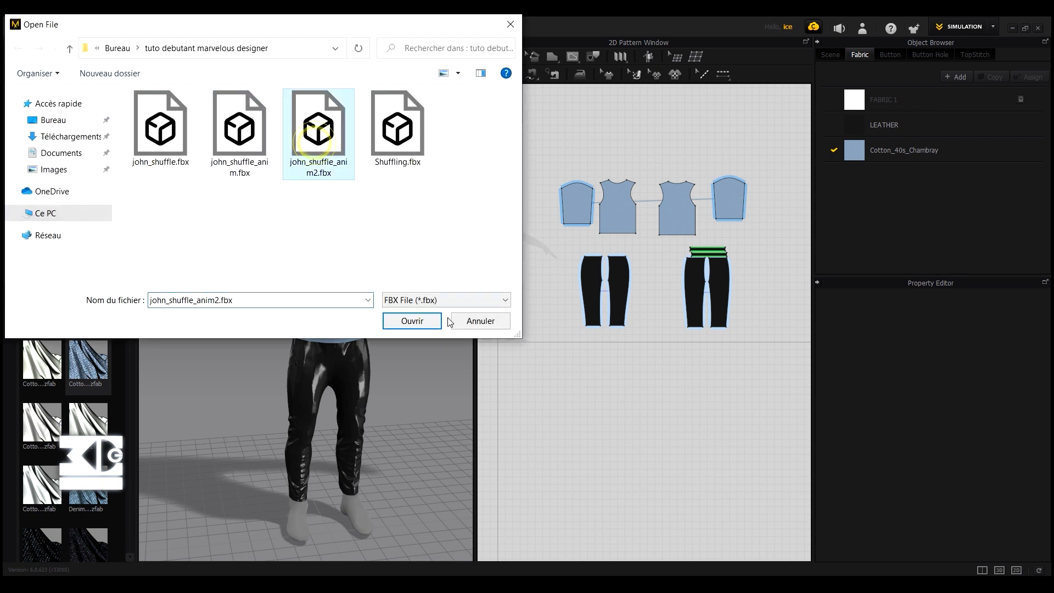
pyautogui.click(423, 322)
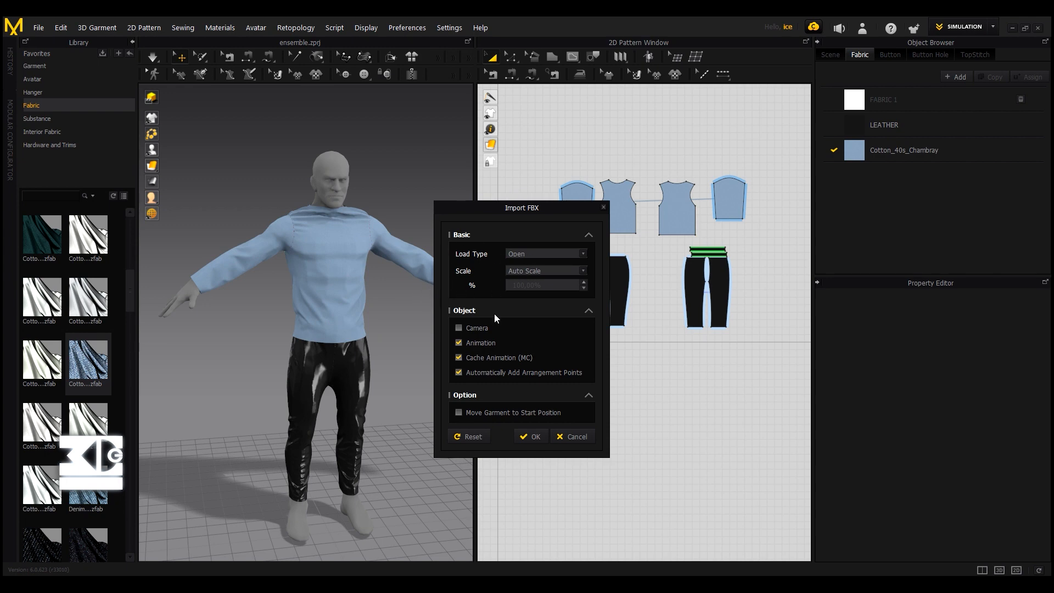
pyautogui.click(516, 253)
pyautogui.click(525, 270)
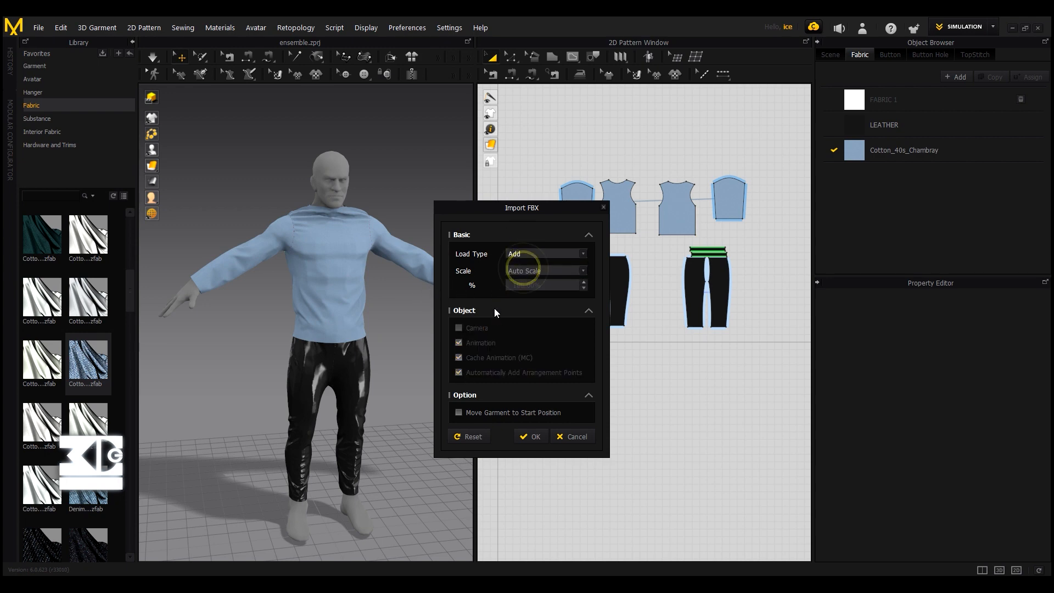
pyautogui.click(528, 437)
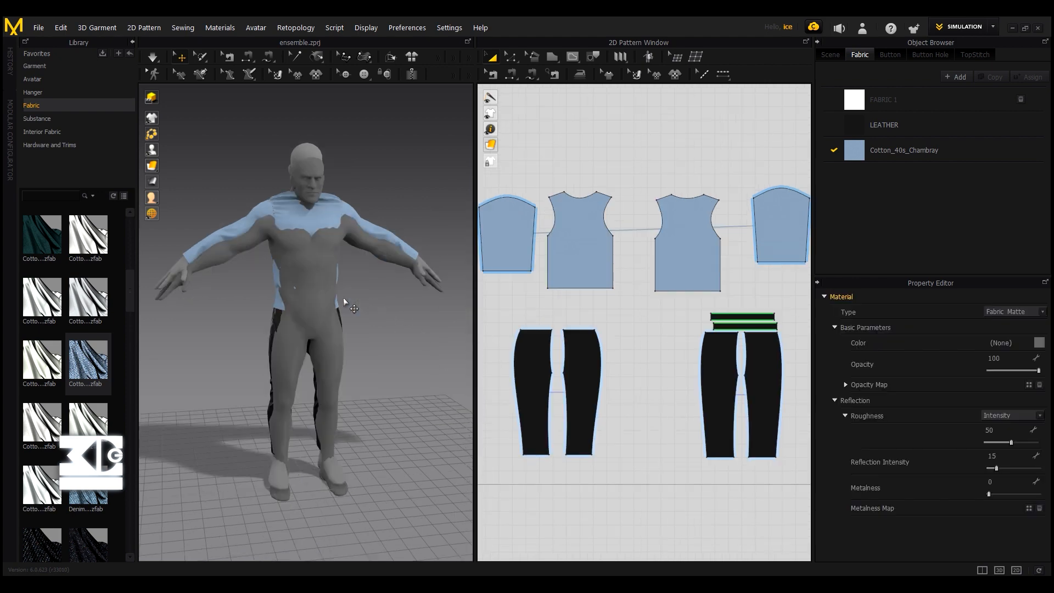
# - Delete the original avatar standing behind the newly imported one
pyautogui.moveTo(266, 173); pyautogui.dragTo(307, 159, button='right')
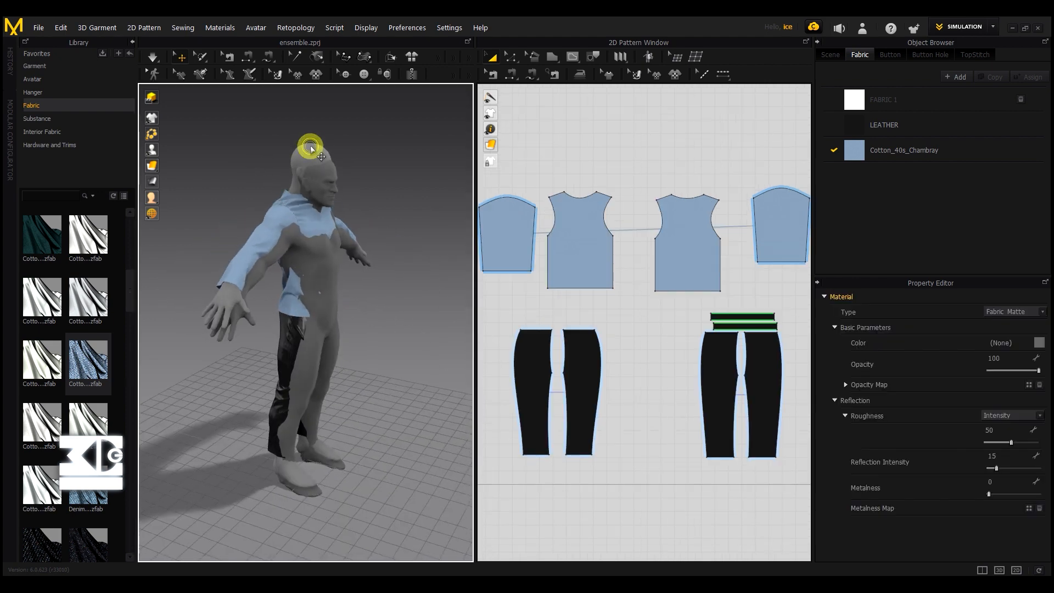
pyautogui.click(311, 150)
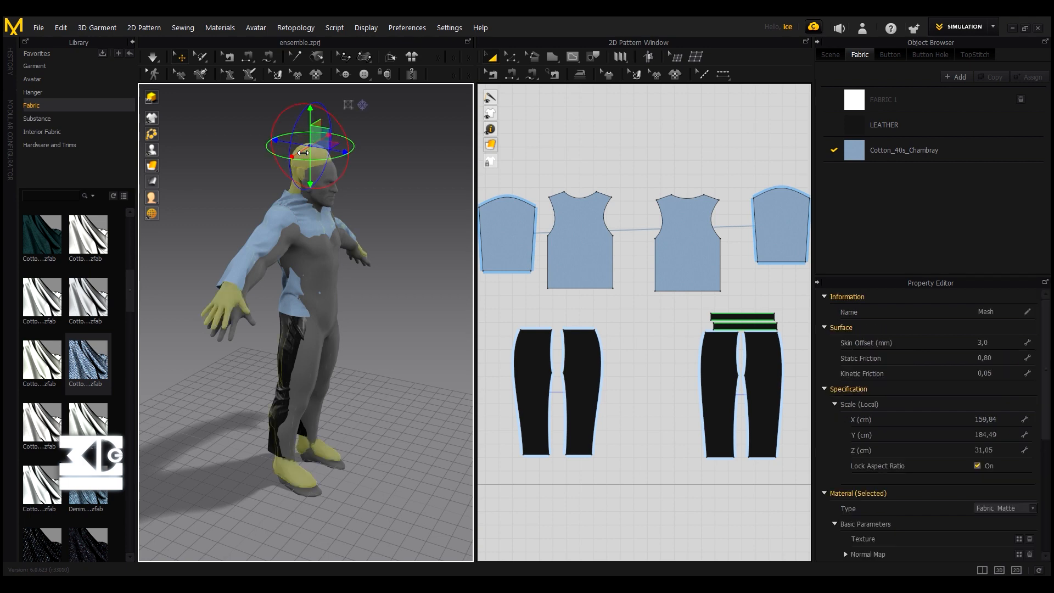
pyautogui.press('Escape')
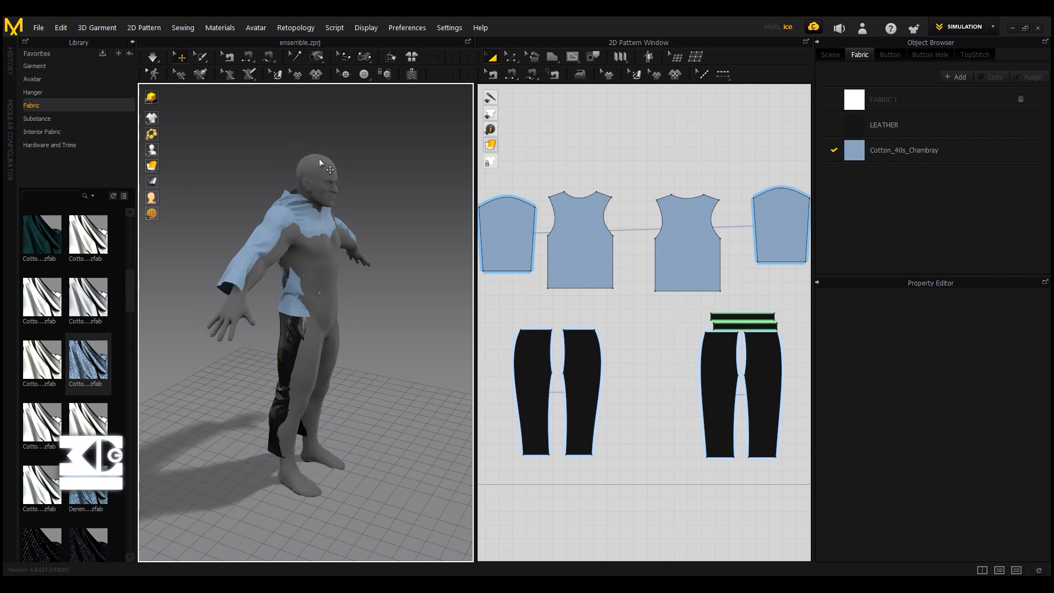
pyautogui.moveTo(237, 172); pyautogui.dragTo(225, 158, button='middle')
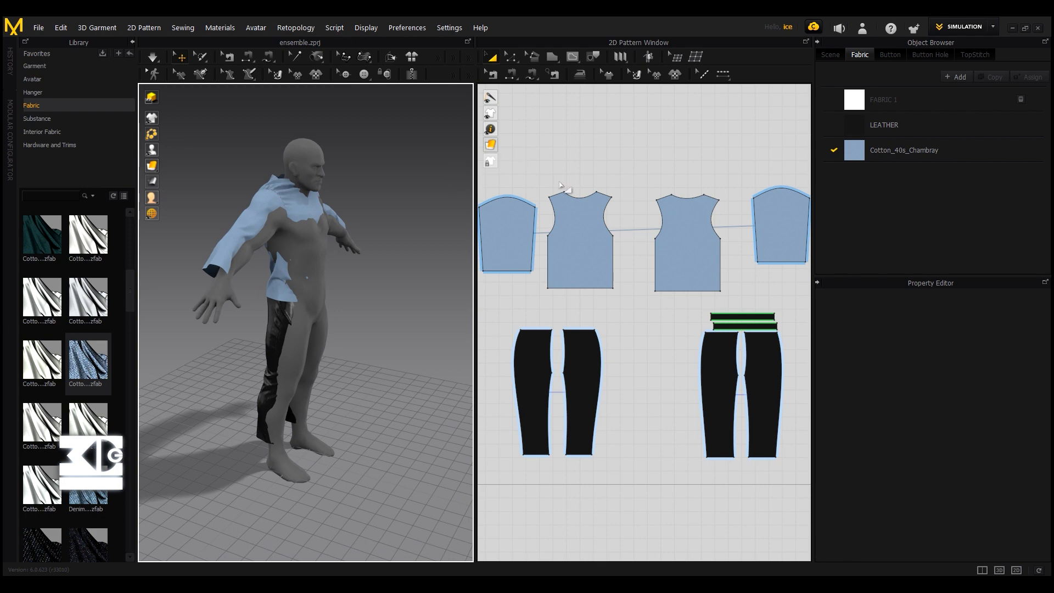
# - Select the four shirt patterns and move them in 3D onto the torso of the imported avatar
pyautogui.scroll(-3, 560, 185)
pyautogui.moveTo(527, 145); pyautogui.dragTo(643, 233)
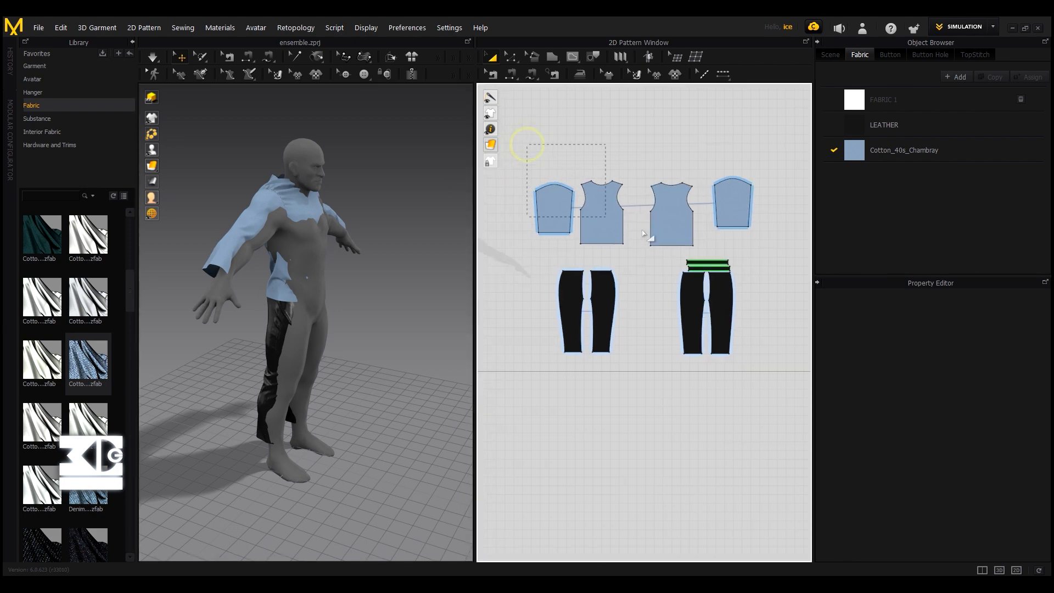
pyautogui.moveTo(768, 251); pyautogui.dragTo(770, 254)
pyautogui.scroll(5, 406, 312)
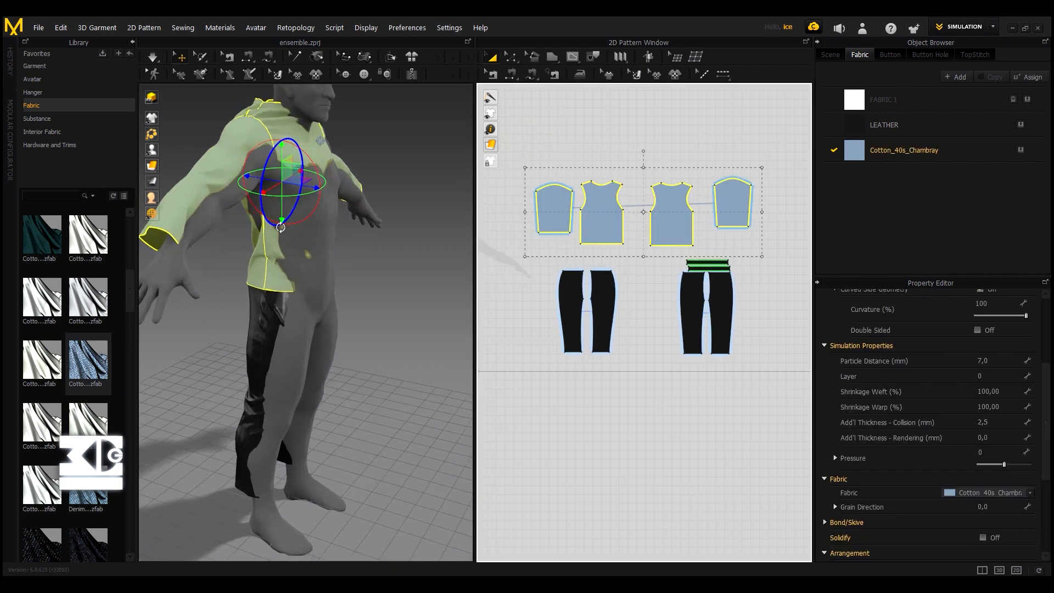
pyautogui.scroll(-2, 406, 311)
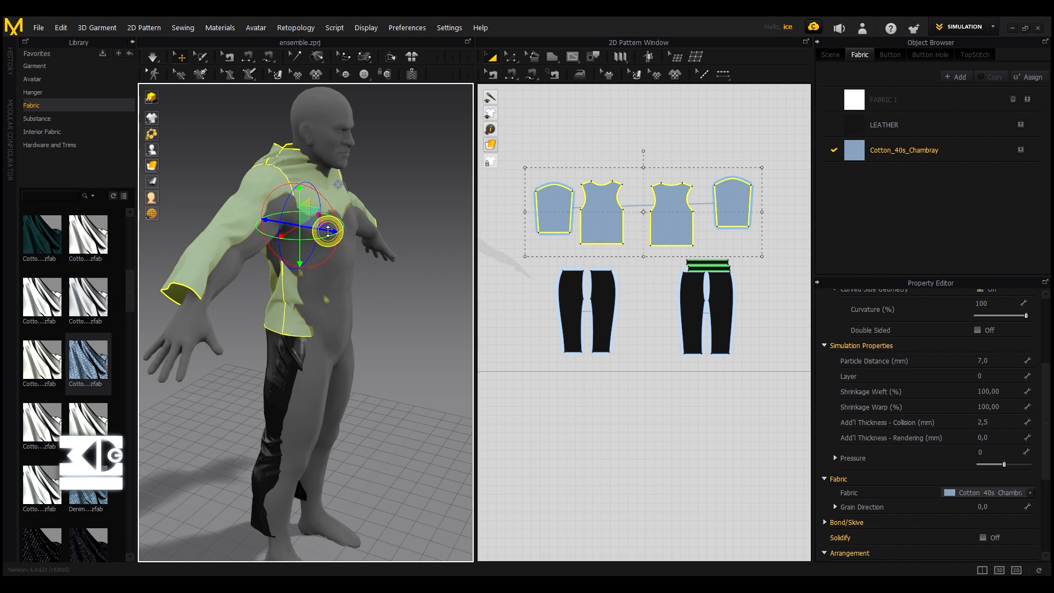
pyautogui.moveTo(328, 231); pyautogui.dragTo(328, 229)
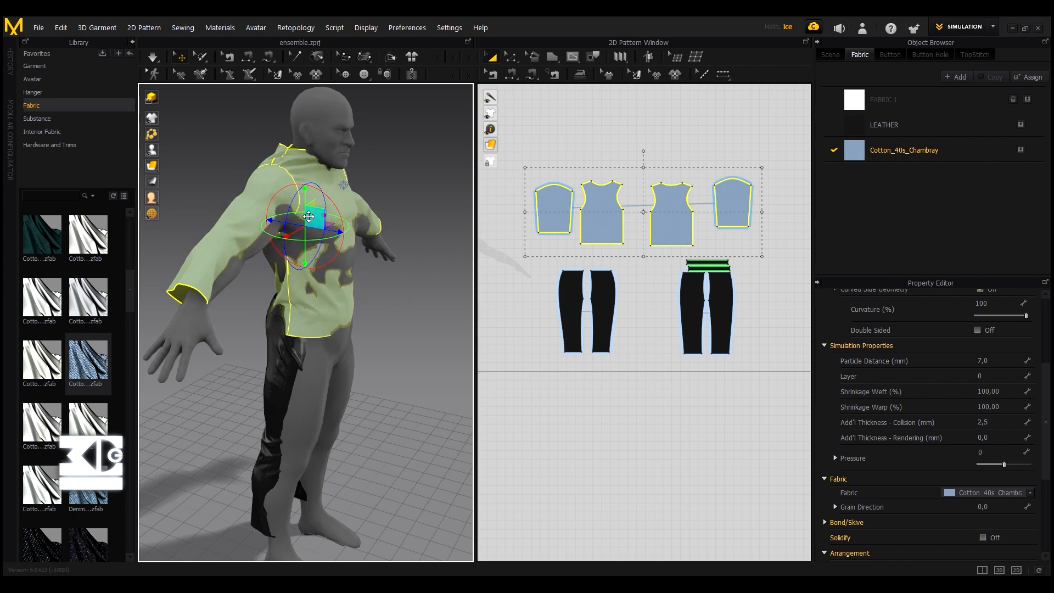
pyautogui.moveTo(305, 210); pyautogui.dragTo(335, 243)
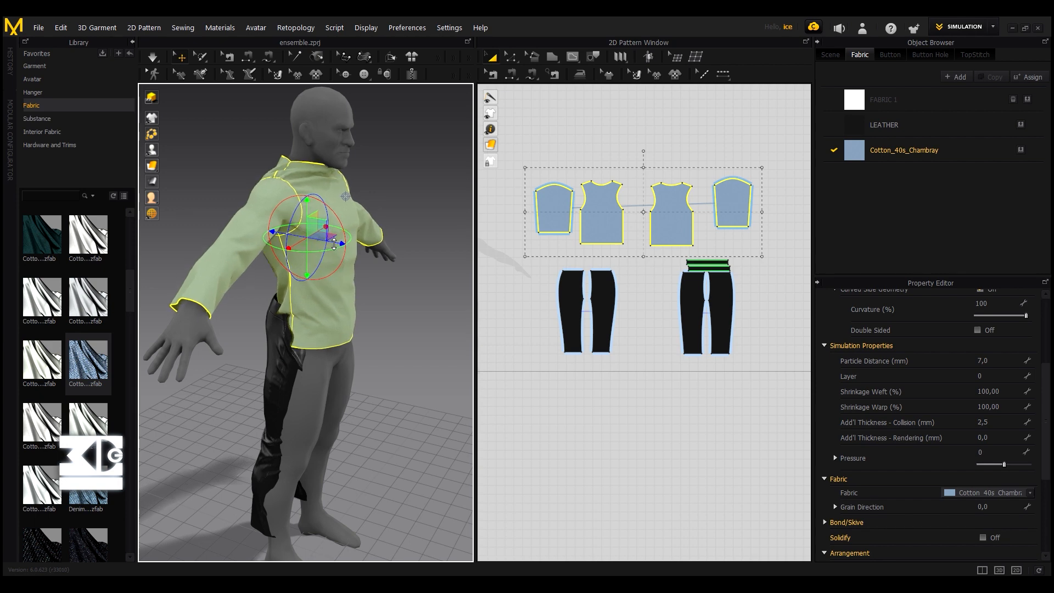
pyautogui.moveTo(335, 243); pyautogui.dragTo(431, 289, button='right')
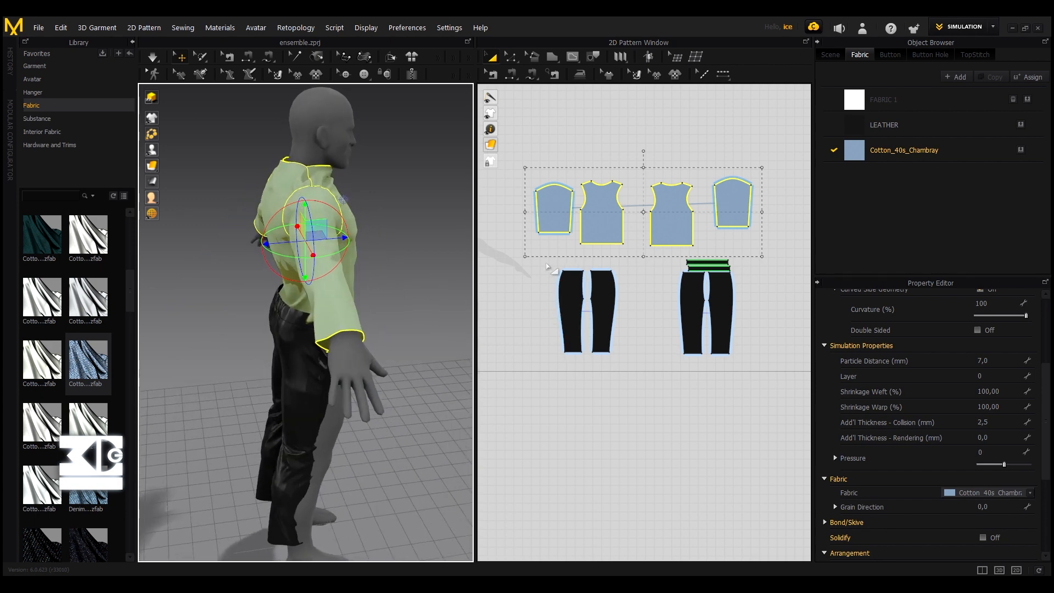
# - Select all pants and waistband patterns and move them in 3D onto the legs of the imported avatar
pyautogui.scroll(-3, 494, 291)
pyautogui.click(490, 260)
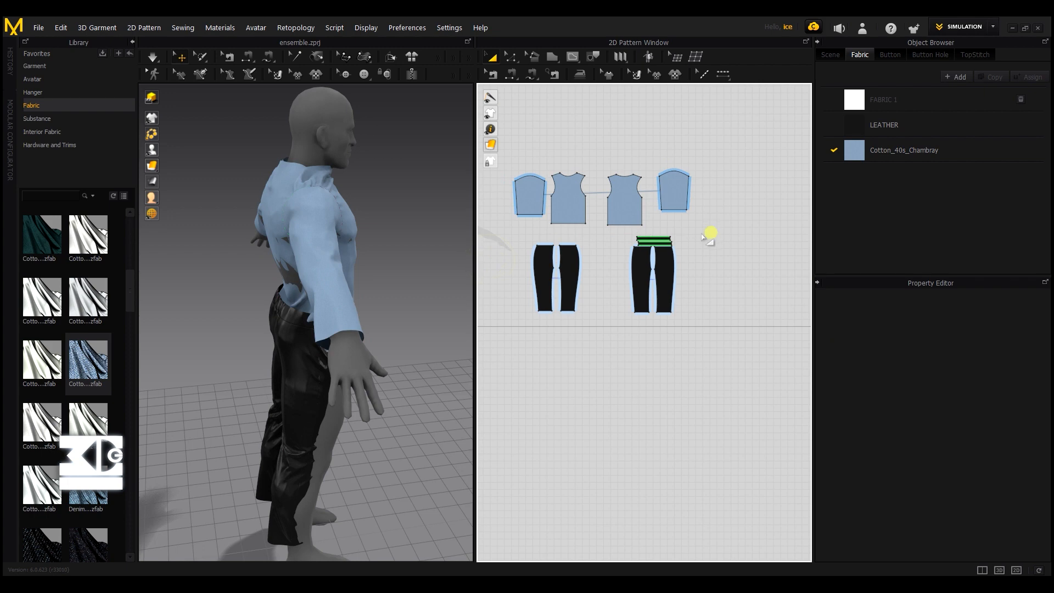
pyautogui.moveTo(710, 231); pyautogui.dragTo(518, 330)
pyautogui.moveTo(370, 337)
pyautogui.mouseDown(button='right')
pyautogui.moveTo(384, 261)
pyautogui.moveTo(351, 318)
pyautogui.moveTo(365, 341)
pyautogui.moveTo(304, 302)
pyautogui.moveTo(356, 341)
pyautogui.mouseUp(button='right')
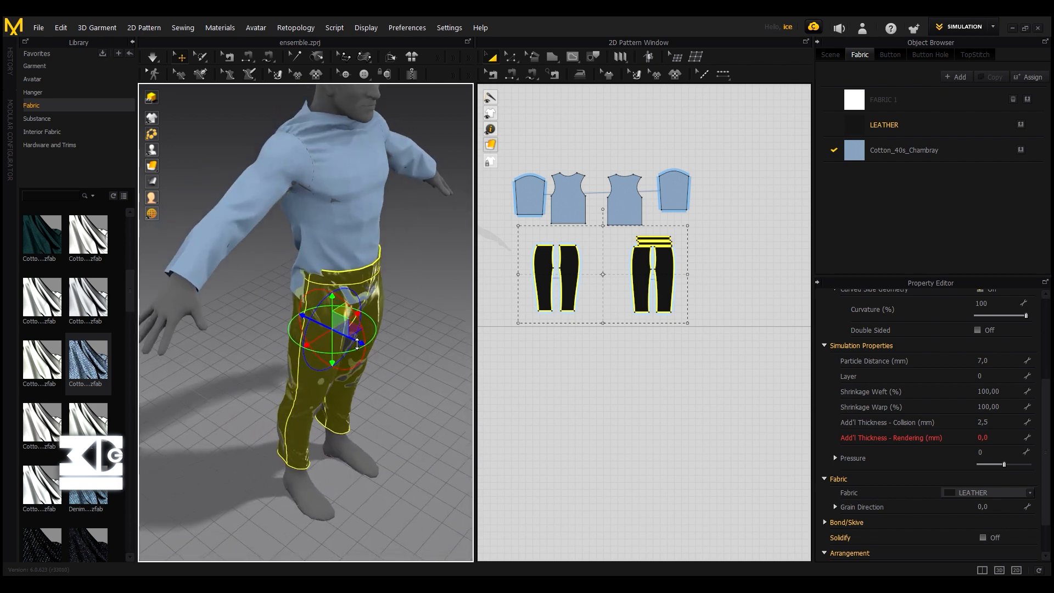
pyautogui.moveTo(357, 343)
pyautogui.mouseDown(button='right')
pyautogui.moveTo(375, 319)
pyautogui.moveTo(349, 333)
pyautogui.mouseUp(button='right')
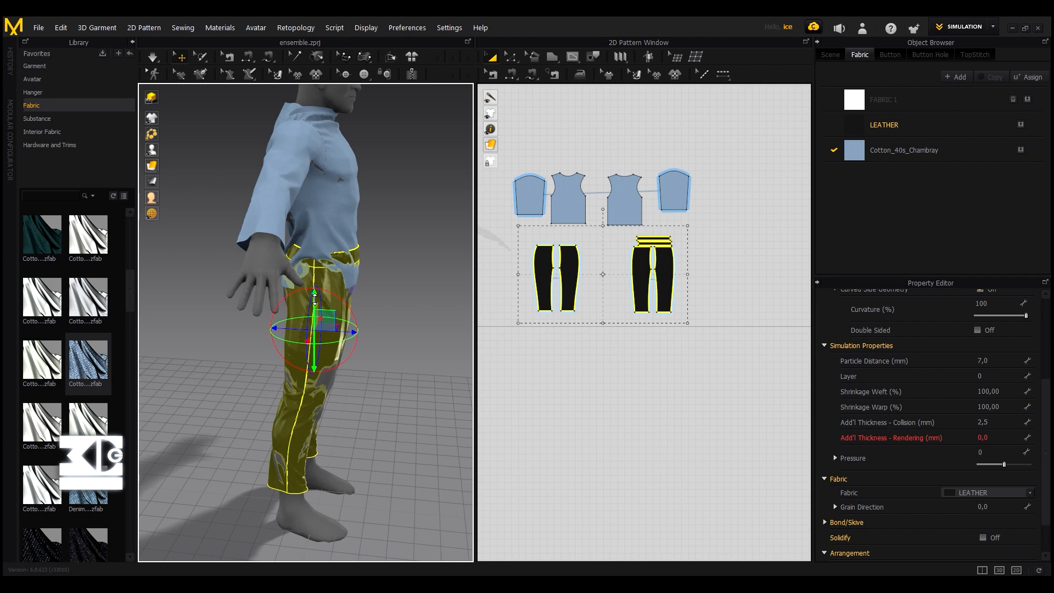
pyautogui.moveTo(374, 317); pyautogui.dragTo(251, 237, button='right')
pyautogui.scroll(-4, 251, 236)
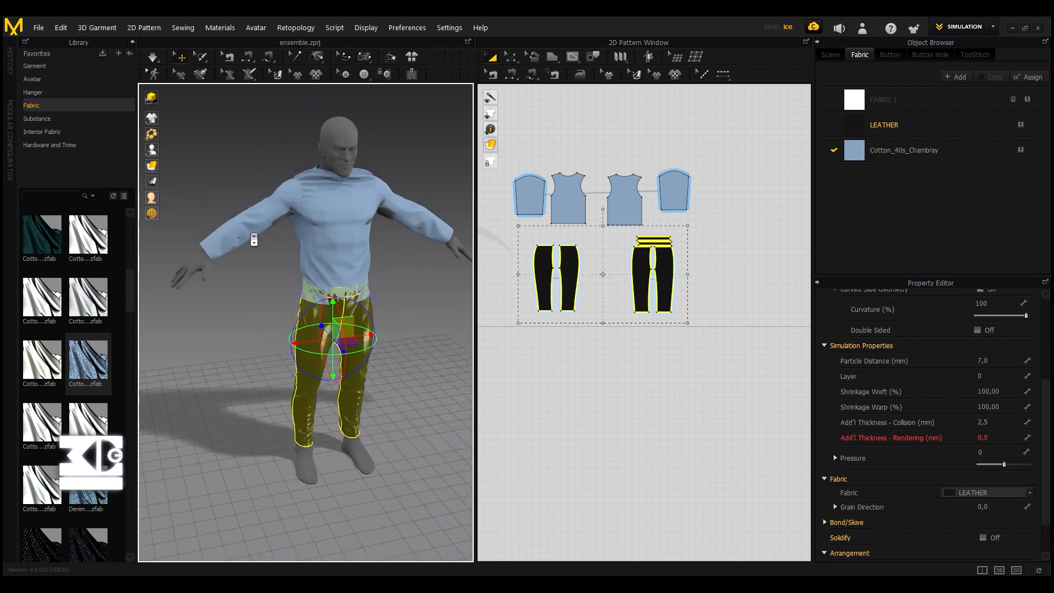
pyautogui.moveTo(251, 237); pyautogui.dragTo(245, 279, button='middle')
pyautogui.scroll(6, 243, 278)
pyautogui.moveTo(242, 277); pyautogui.dragTo(222, 269, button='right')
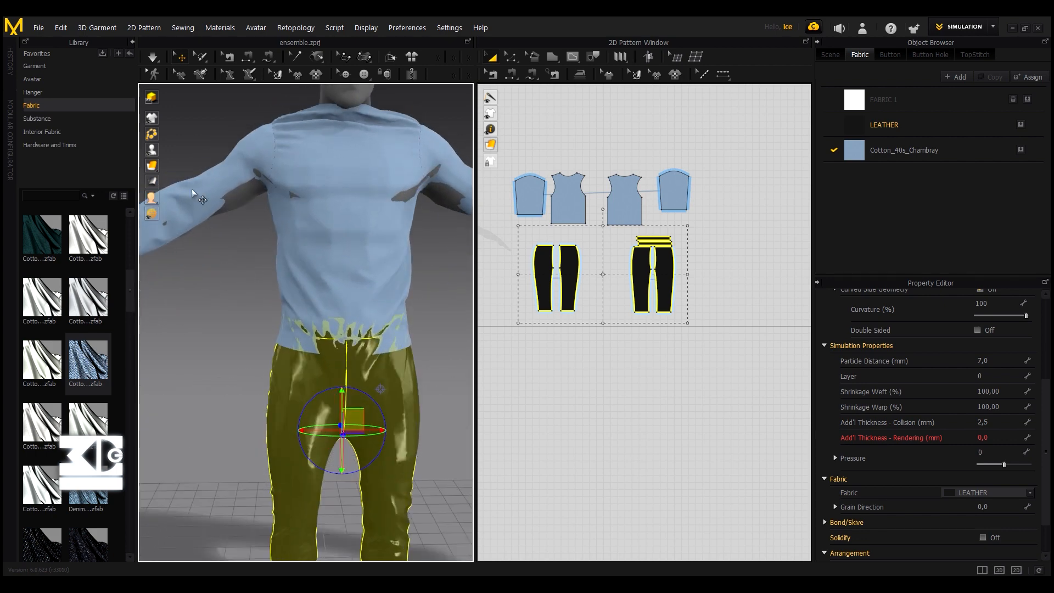
# - Start the simulation and pull the shirt's front hem out over the waist of the pants
pyautogui.press('space')
pyautogui.moveTo(214, 267); pyautogui.dragTo(226, 309, button='right')
pyautogui.click(393, 273)
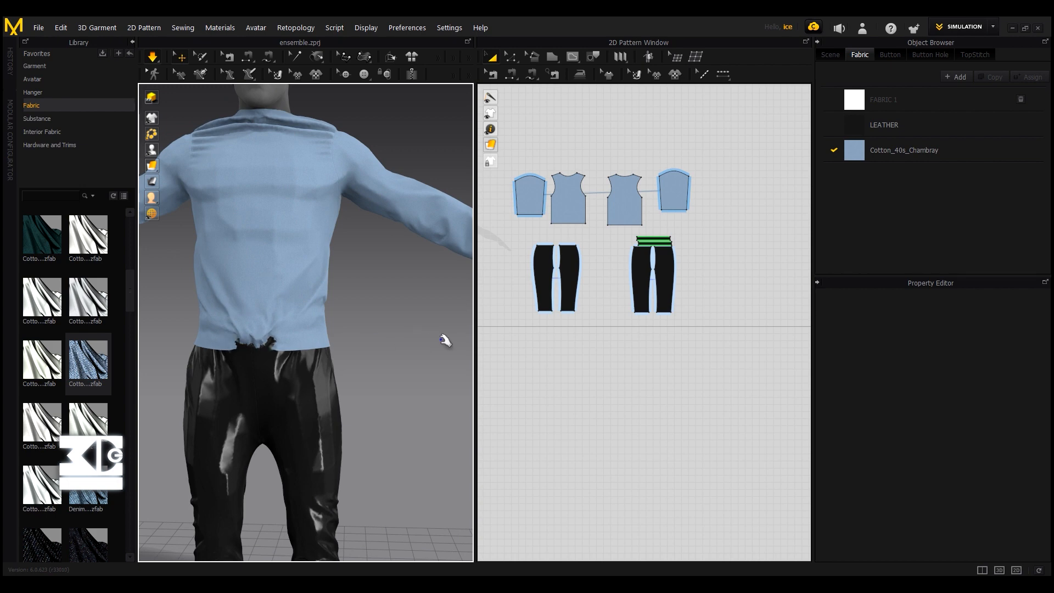
pyautogui.moveTo(445, 341); pyautogui.dragTo(333, 330, button='right')
pyautogui.click(319, 330)
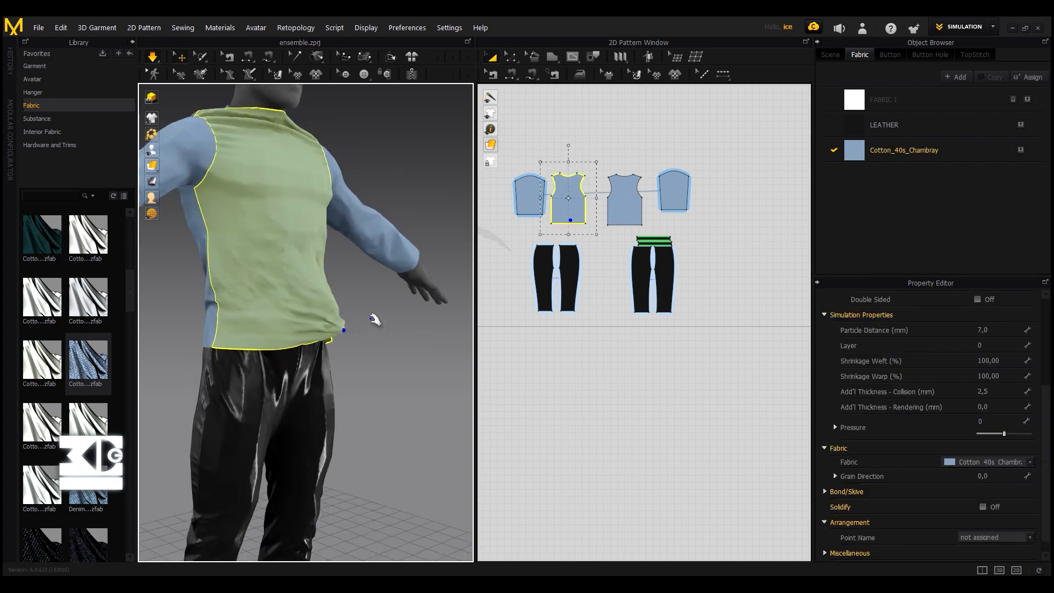
pyautogui.moveTo(387, 330); pyautogui.dragTo(192, 307, button='right')
pyautogui.moveTo(324, 331); pyautogui.dragTo(264, 334)
pyautogui.moveTo(212, 242); pyautogui.dragTo(388, 254, button='right')
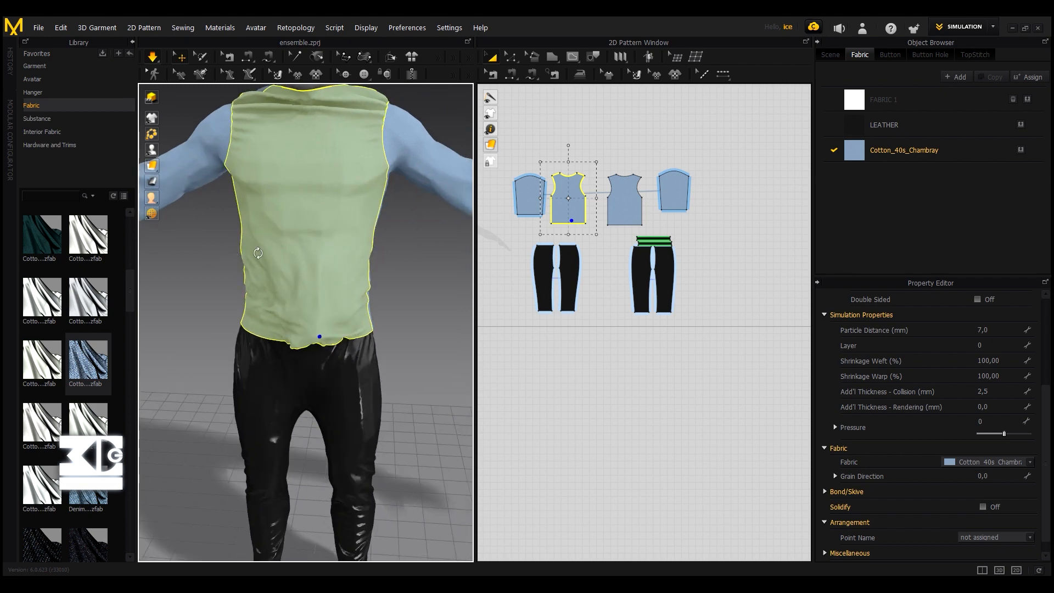
# - Check the drape of the full outfit on the avatar and stop the simulation
pyautogui.moveTo(321, 237); pyautogui.dragTo(291, 252, button='right')
pyautogui.scroll(-3, 290, 252)
pyautogui.scroll(-4, 297, 274)
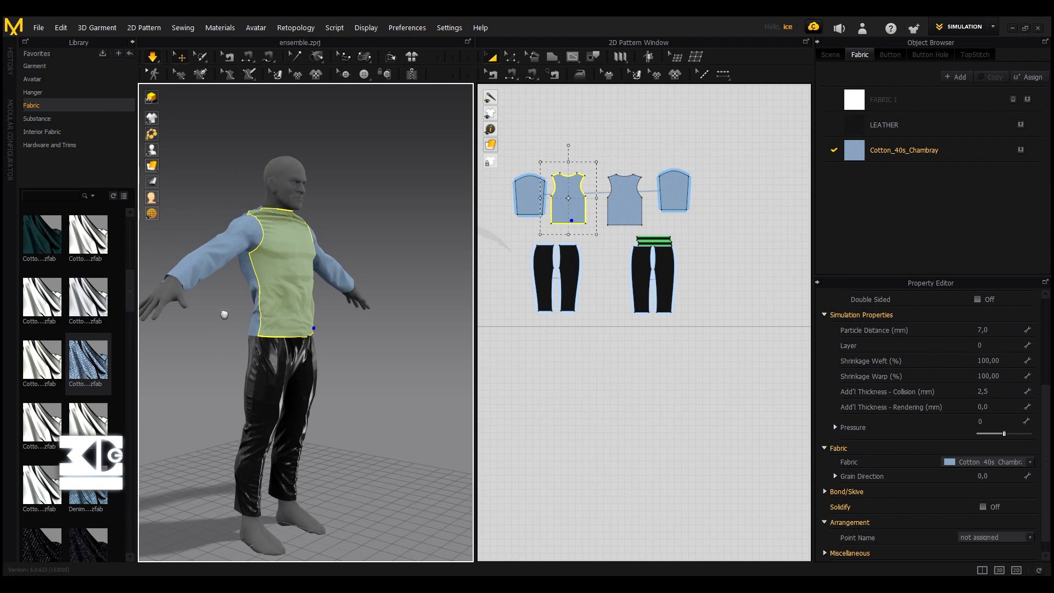
pyautogui.moveTo(233, 288); pyautogui.dragTo(242, 221, button='right')
pyautogui.click(152, 56)
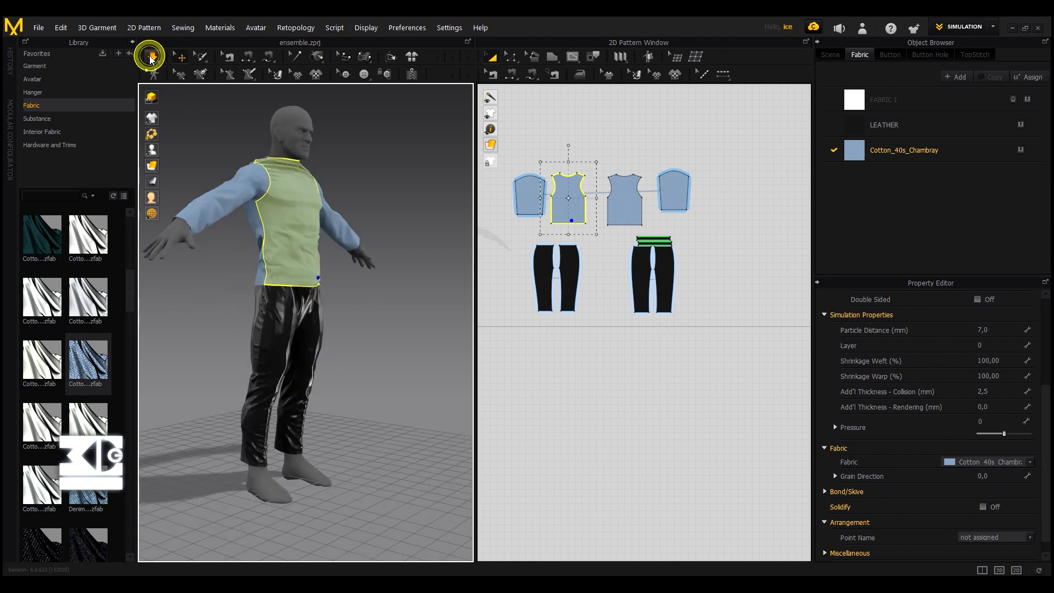
# - Switch to Animation mode with an enlarged timeline area and select the avatar
pyautogui.click(987, 27)
pyautogui.click(958, 66)
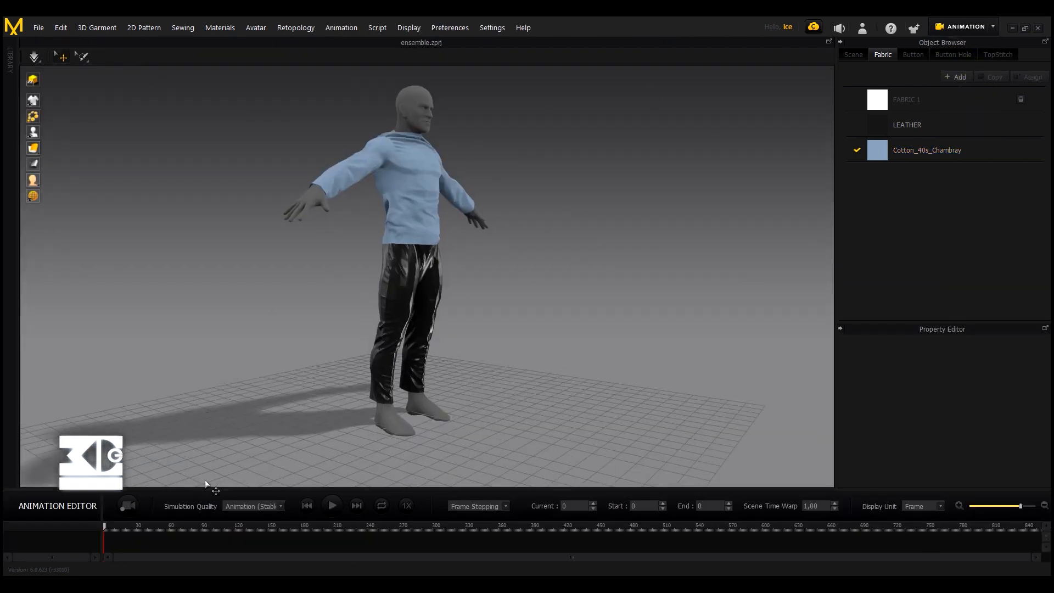
pyautogui.moveTo(205, 487); pyautogui.dragTo(205, 384)
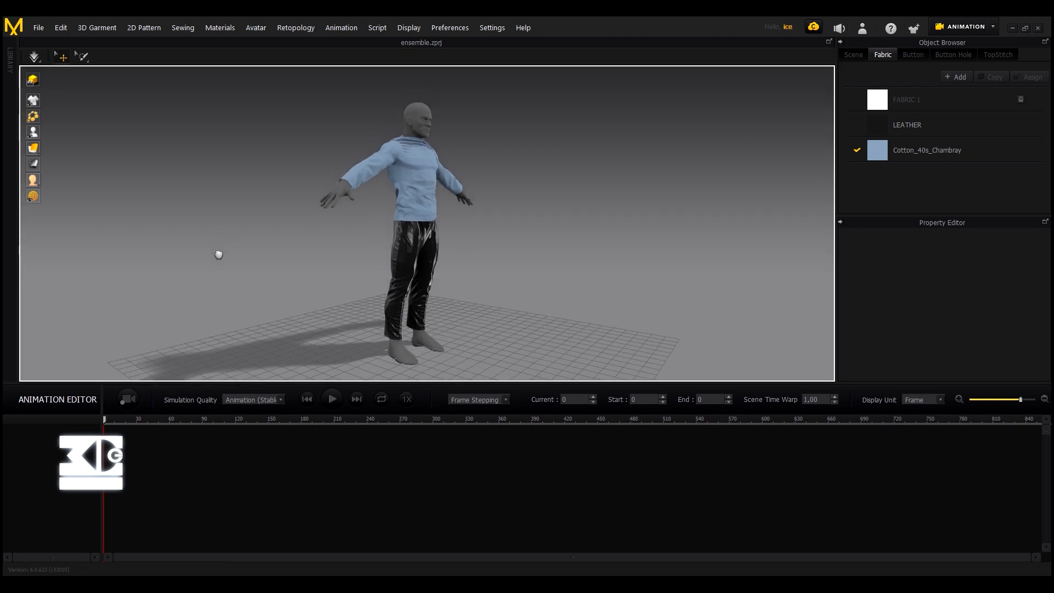
pyautogui.click(426, 107)
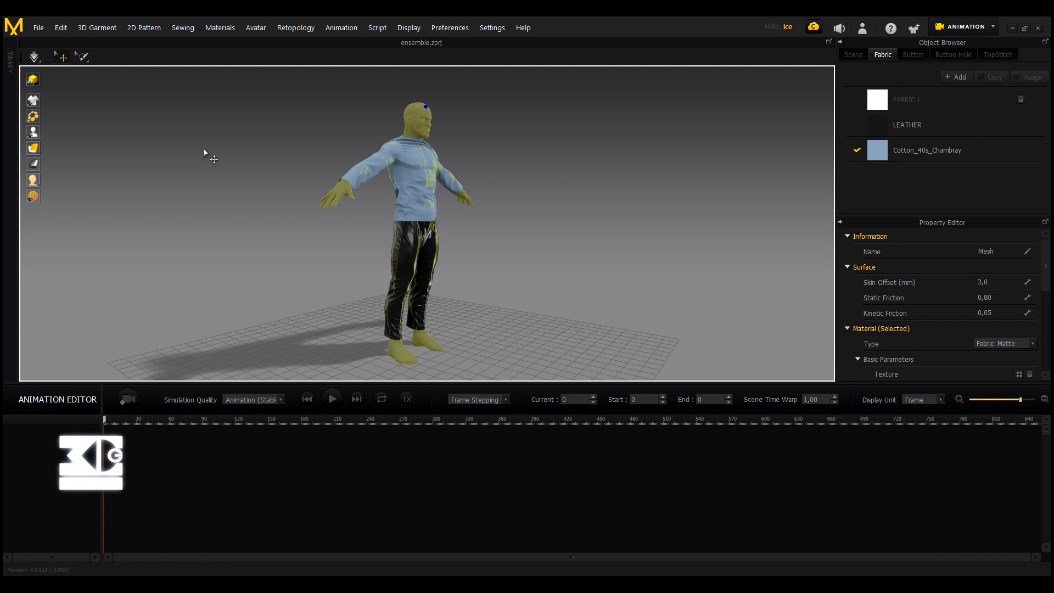
# - Delete the current avatar and import john_shuffle_anim2.fbx with auto scale, animation, cache animation and automatic arrangement points
pyautogui.press('Delete')
pyautogui.click(37, 27)
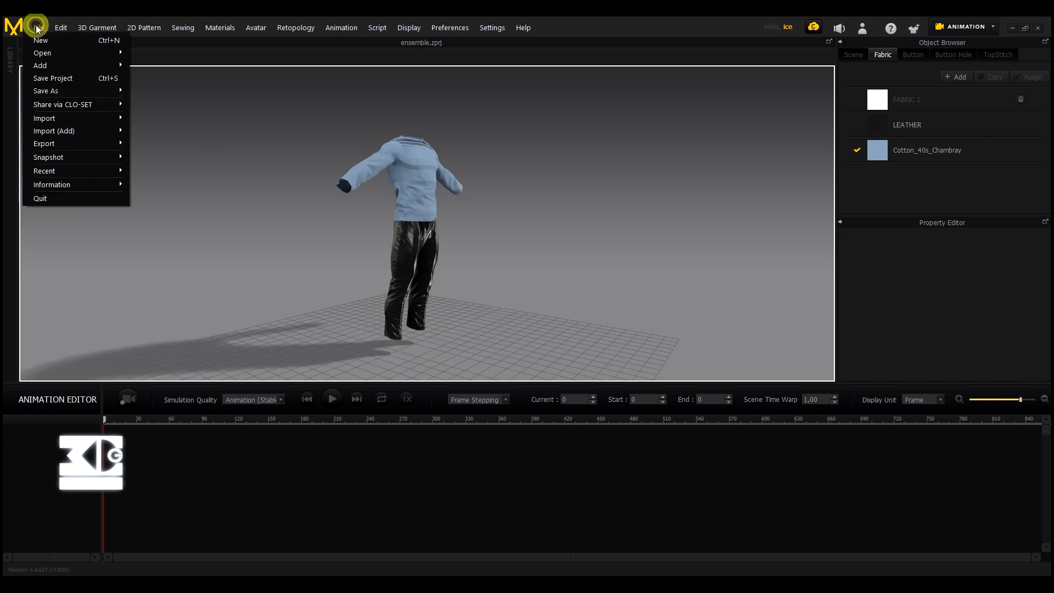
pyautogui.moveTo(55, 113)
pyautogui.click(172, 142)
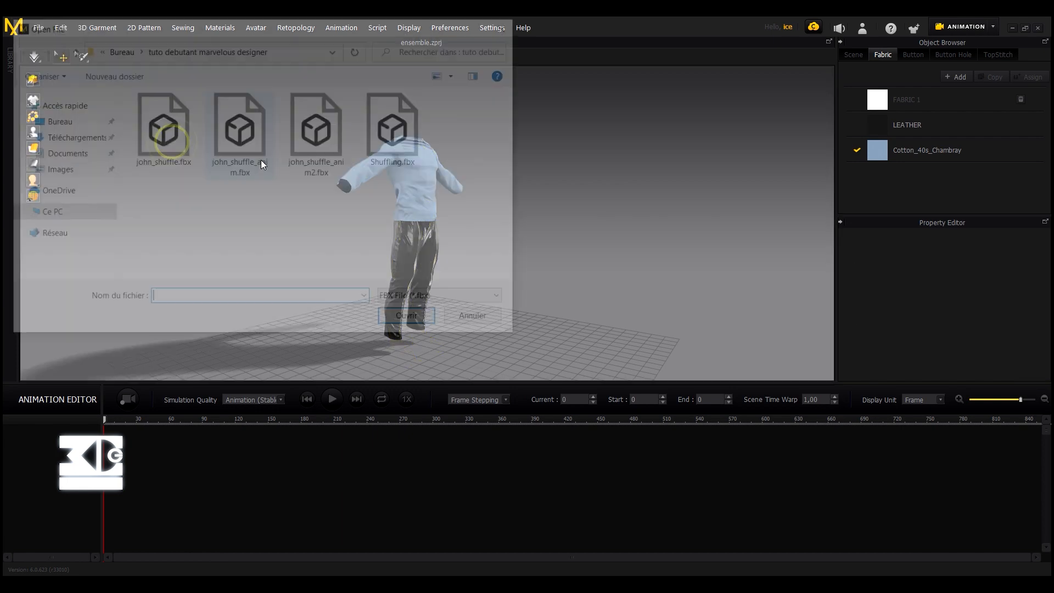
pyautogui.click(324, 152)
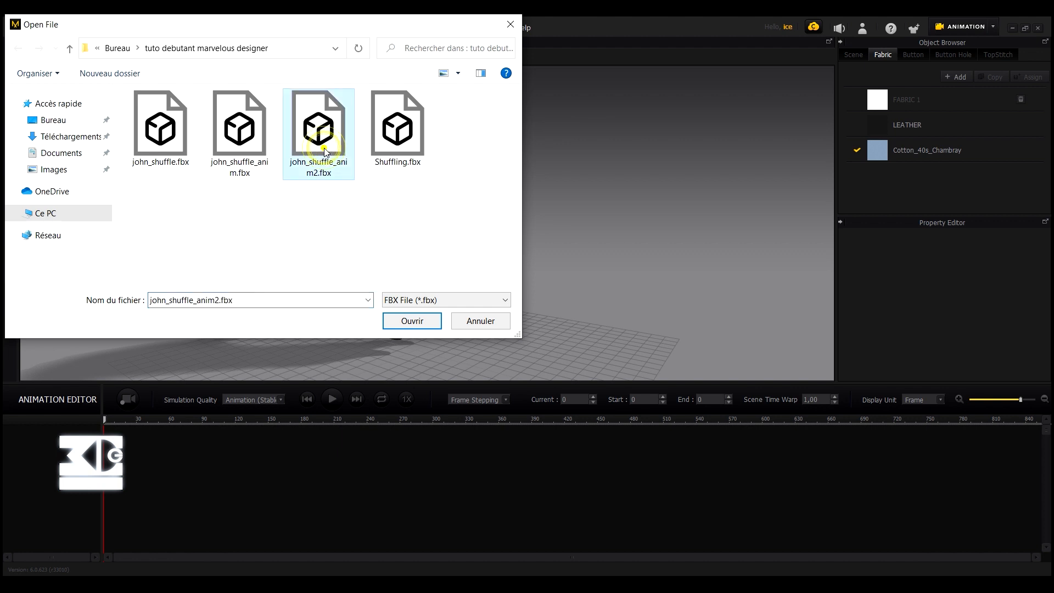
pyautogui.doubleClick(324, 151)
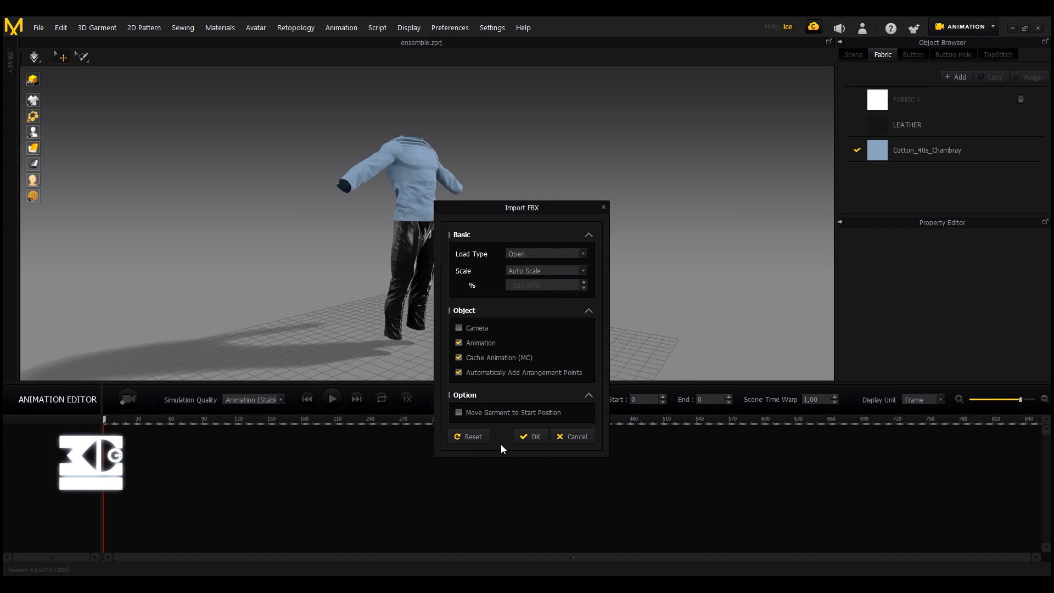
pyautogui.click(535, 437)
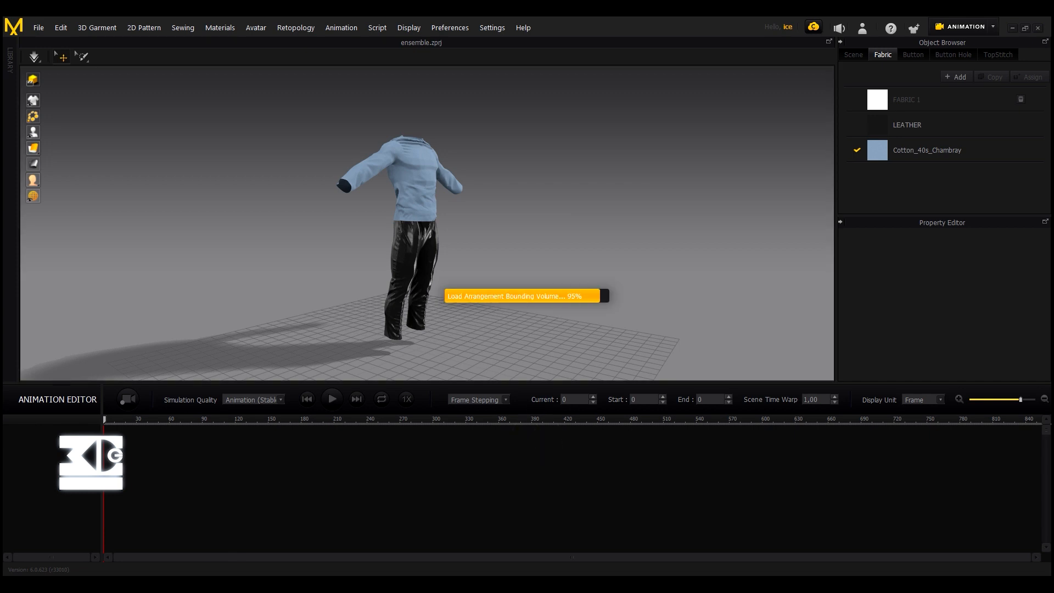
pyautogui.moveTo(265, 202)
pyautogui.mouseDown(button='right')
pyautogui.moveTo(280, 219)
pyautogui.moveTo(263, 220)
pyautogui.mouseUp(button='right')
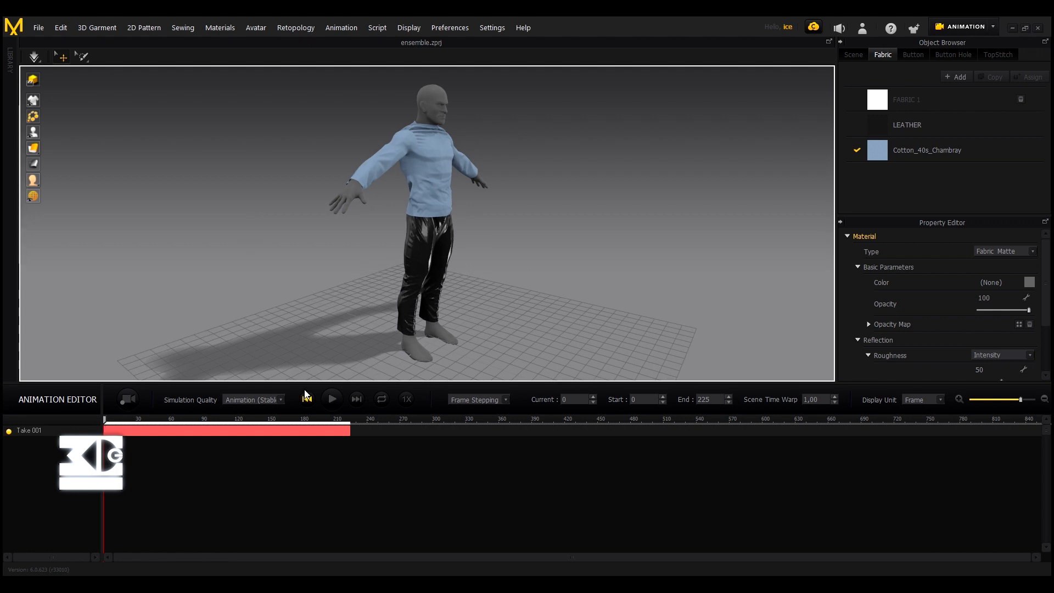
# - Set the simulation quality to Normal (Default), preview the avatar's motion, and return to the first frame
pyautogui.click(238, 400)
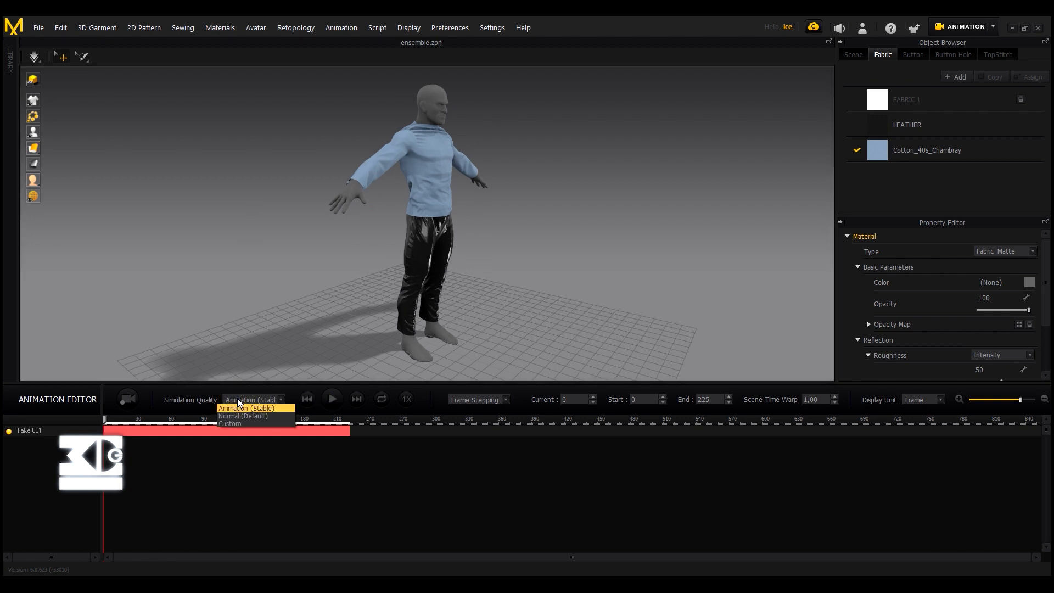
pyautogui.click(242, 410)
pyautogui.click(330, 403)
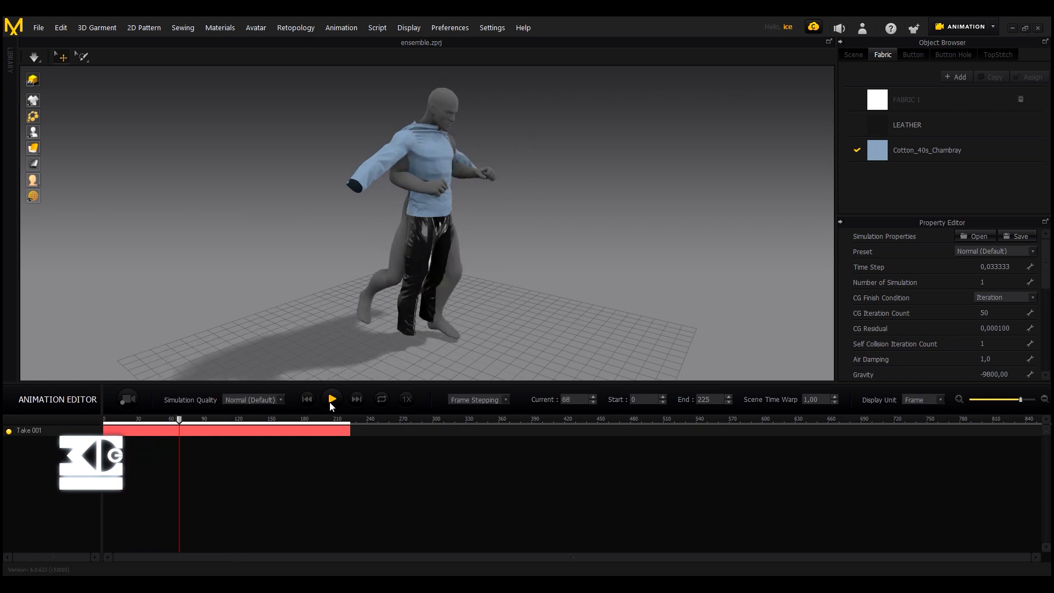
pyautogui.click(331, 401)
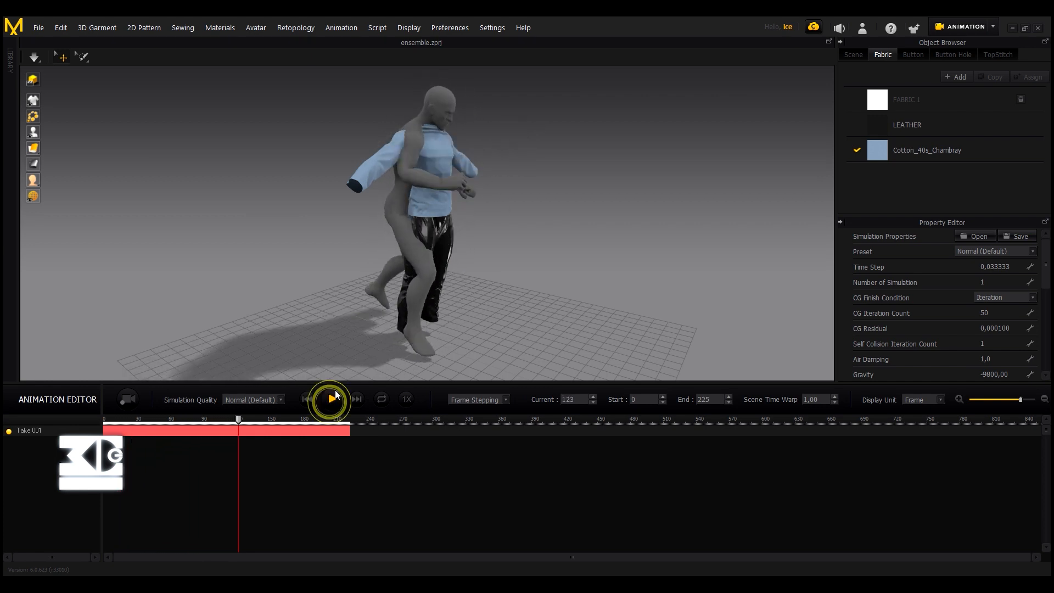
pyautogui.click(307, 399)
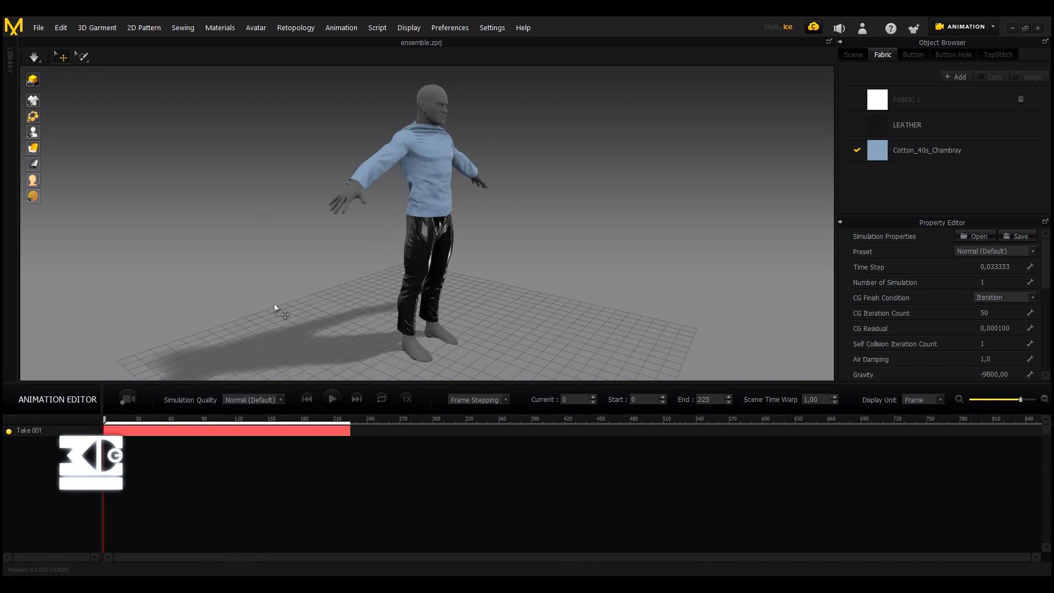
# - Set the simulation preset to Fast (GPU) and record the garment animation through frame 225
pyautogui.click(254, 400)
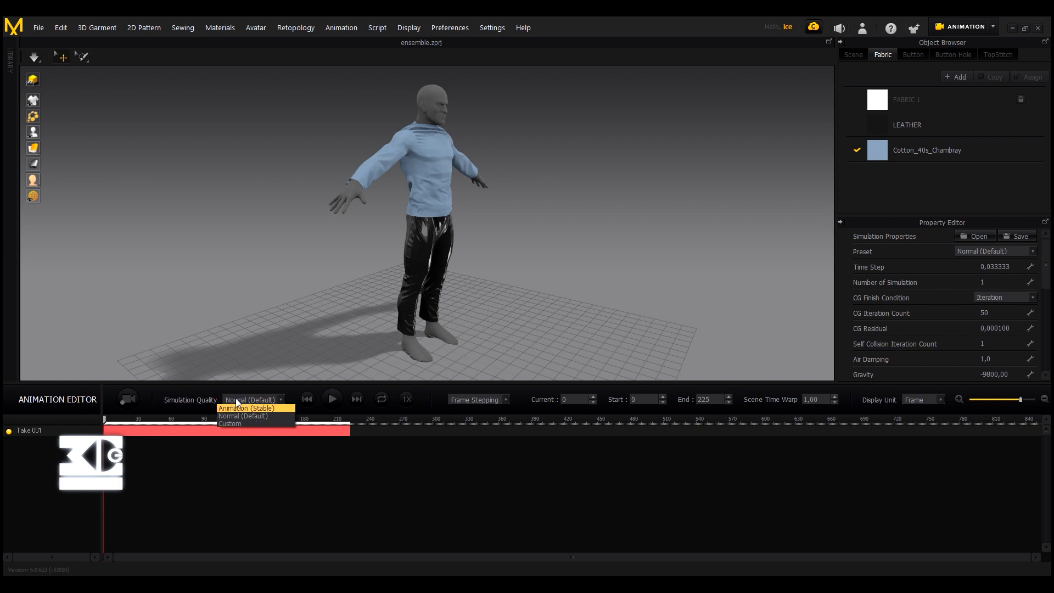
pyautogui.click(238, 415)
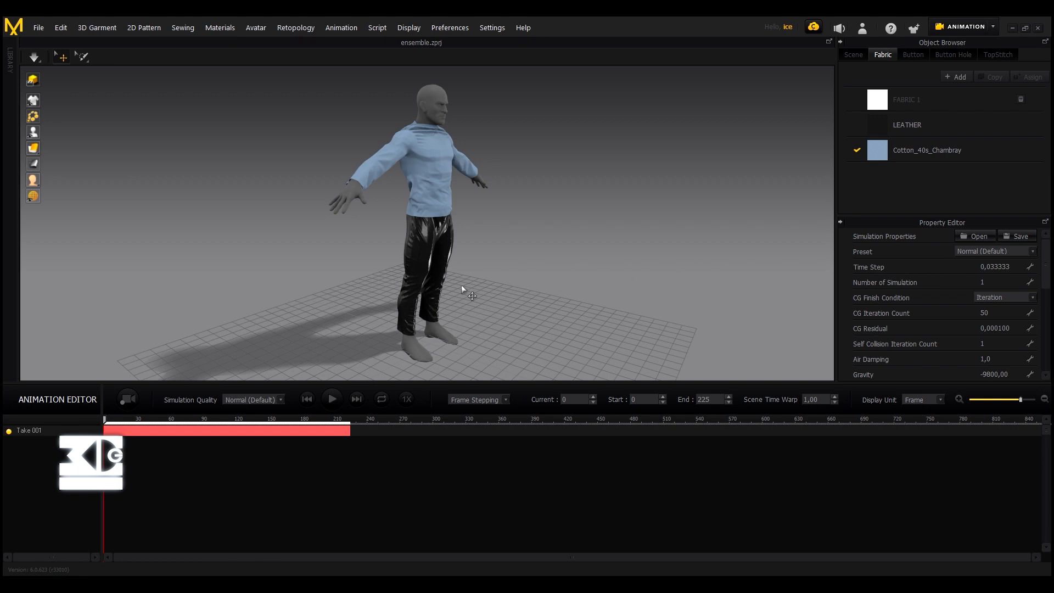
pyautogui.click(254, 400)
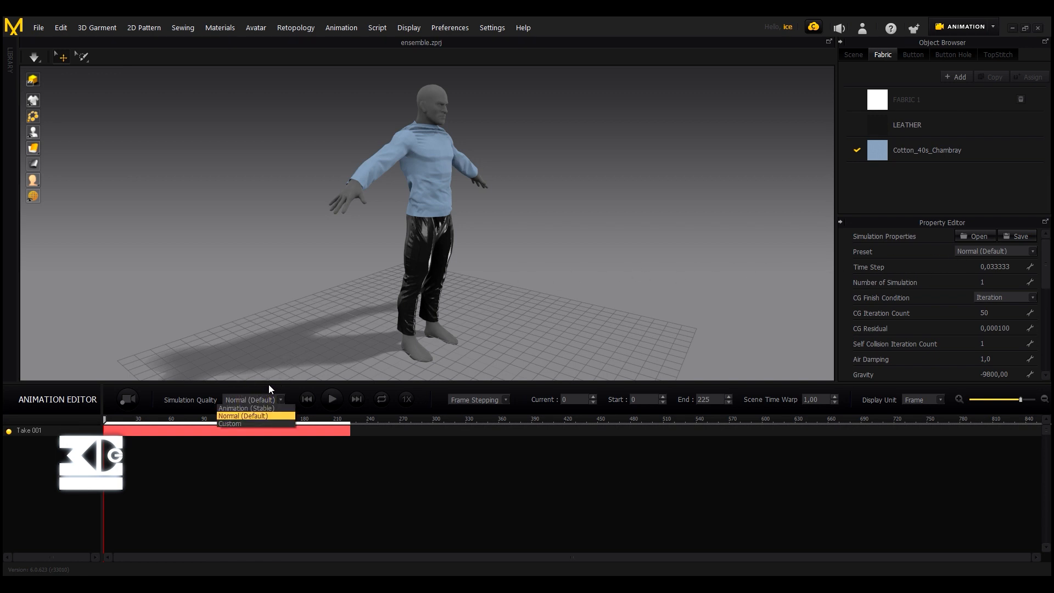
pyautogui.click(983, 251)
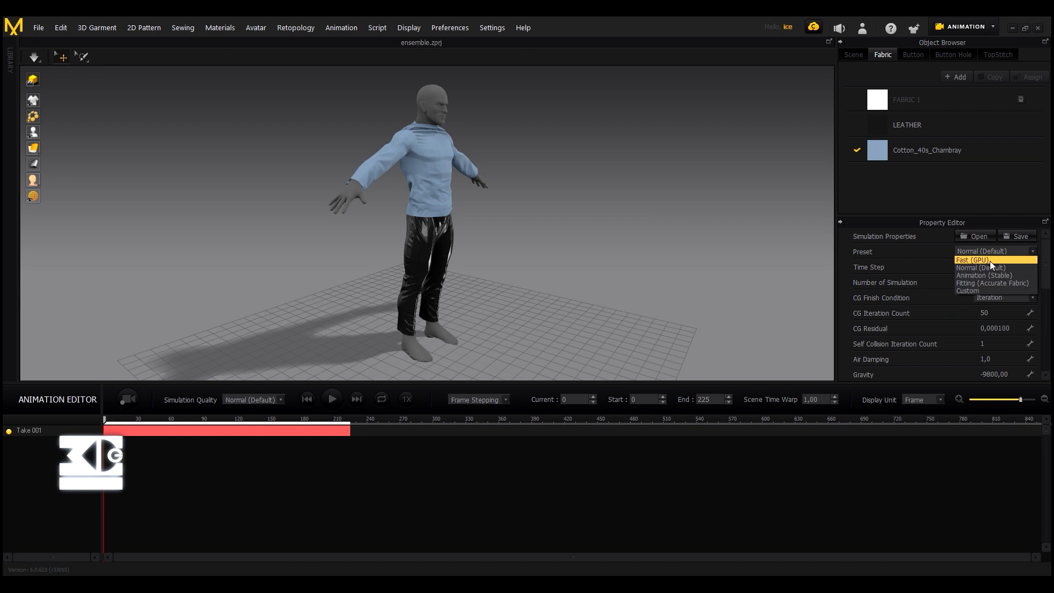
pyautogui.click(976, 260)
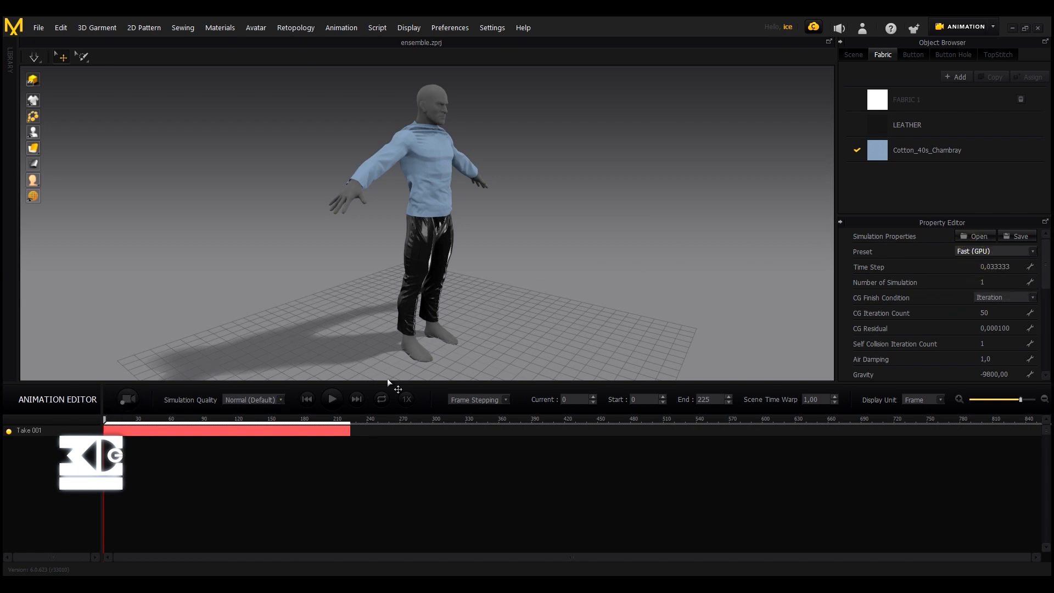
pyautogui.click(124, 402)
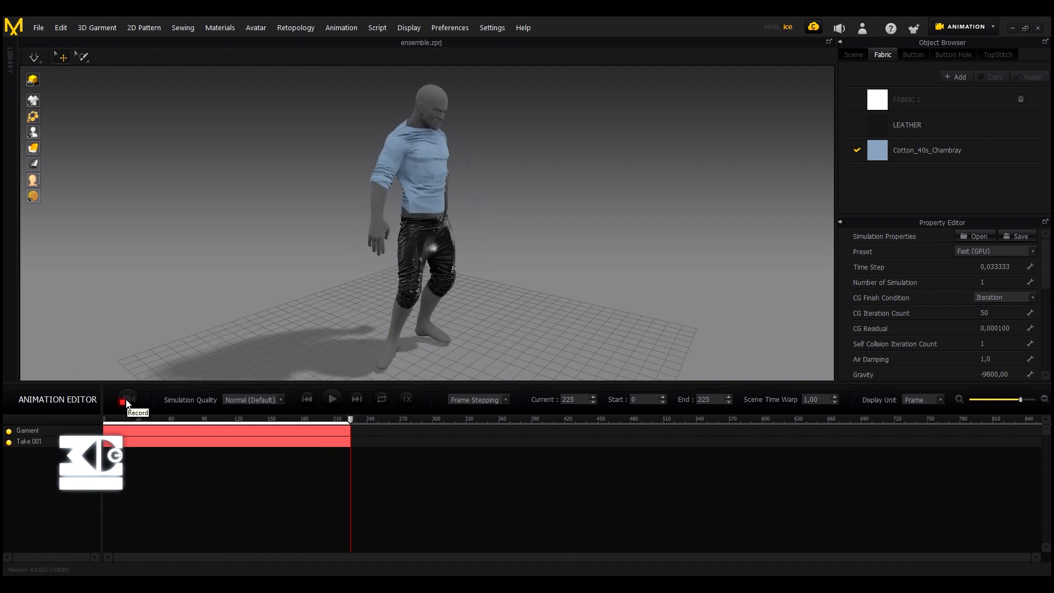
# - Play the recorded garment animation from the first frame and pause it at frame 90
pyautogui.click(308, 399)
pyautogui.moveTo(256, 186); pyautogui.dragTo(346, 179, button='right')
pyautogui.scroll(5, 343, 182)
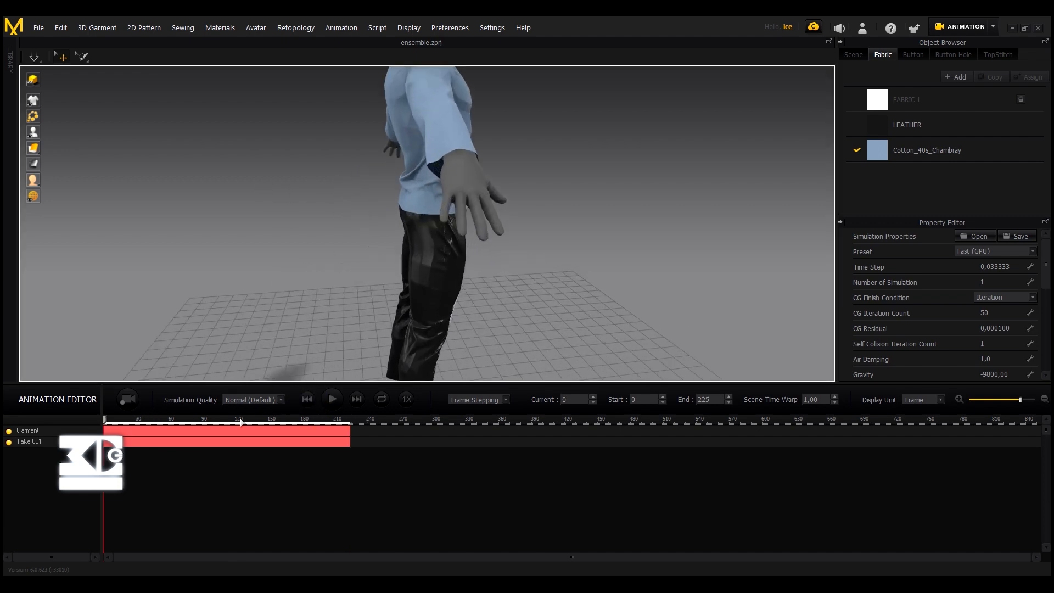
pyautogui.click(332, 399)
pyautogui.moveTo(318, 258); pyautogui.dragTo(208, 251, button='right')
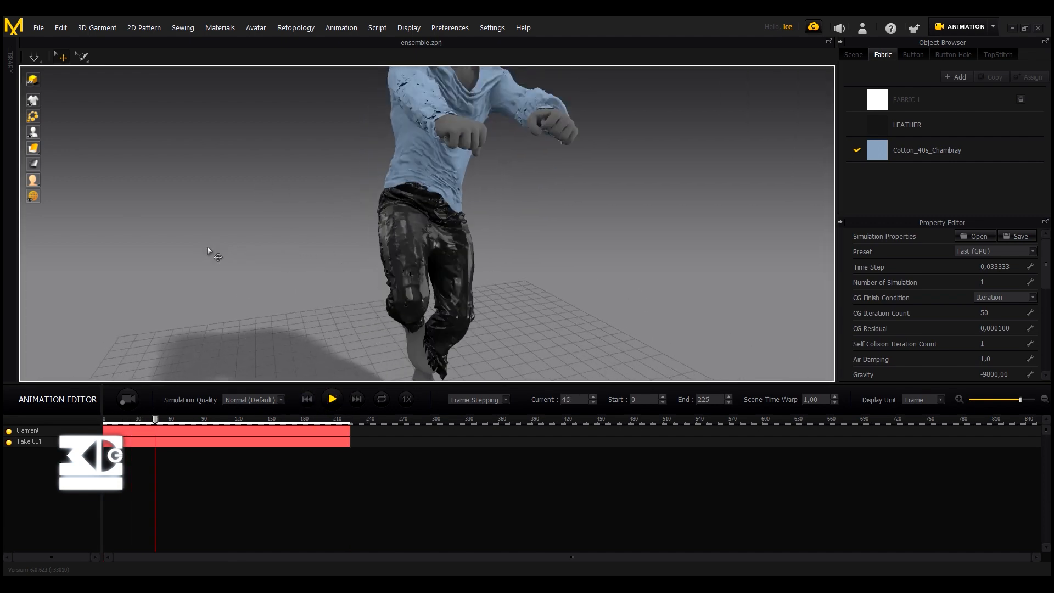
pyautogui.click(333, 400)
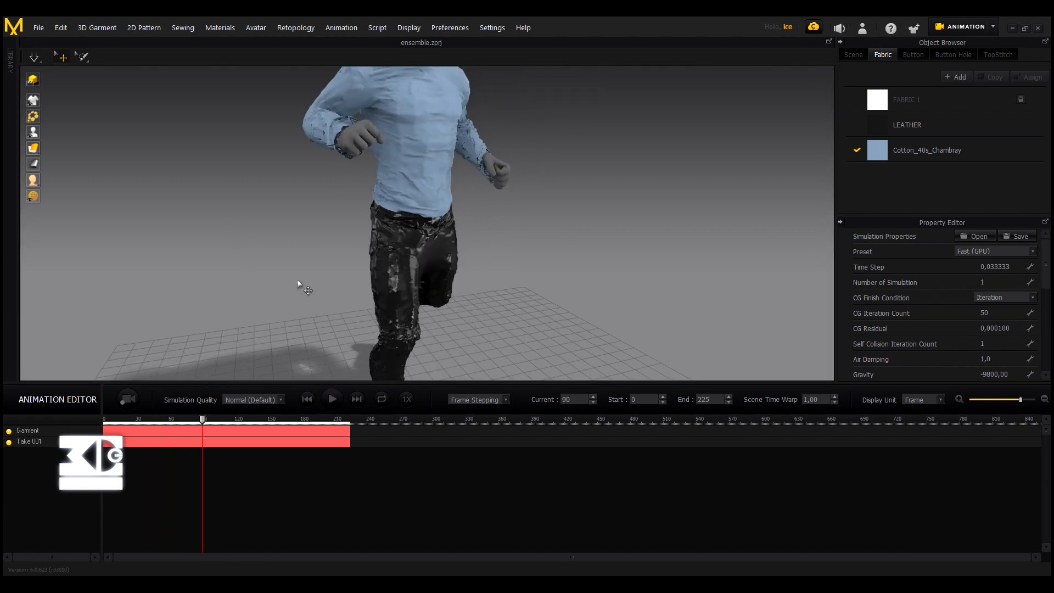
# - Examine the shirt's sleeves and cuffs and the pants legs at close range for simulation defects
pyautogui.moveTo(297, 244); pyautogui.dragTo(293, 268, button='middle')
pyautogui.scroll(-2, 284, 205)
pyautogui.scroll(5, 285, 211)
pyautogui.moveTo(284, 214); pyautogui.dragTo(289, 255, button='middle')
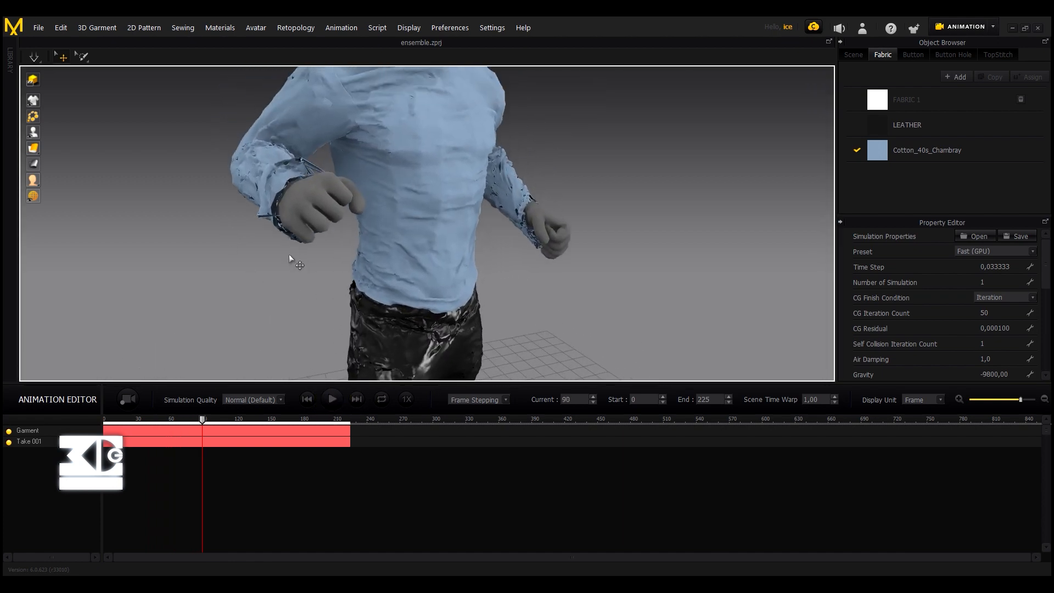
pyautogui.moveTo(289, 255); pyautogui.dragTo(322, 241, button='right')
pyautogui.moveTo(257, 292); pyautogui.dragTo(254, 313, button='middle')
pyautogui.moveTo(254, 313); pyautogui.dragTo(364, 282, button='right')
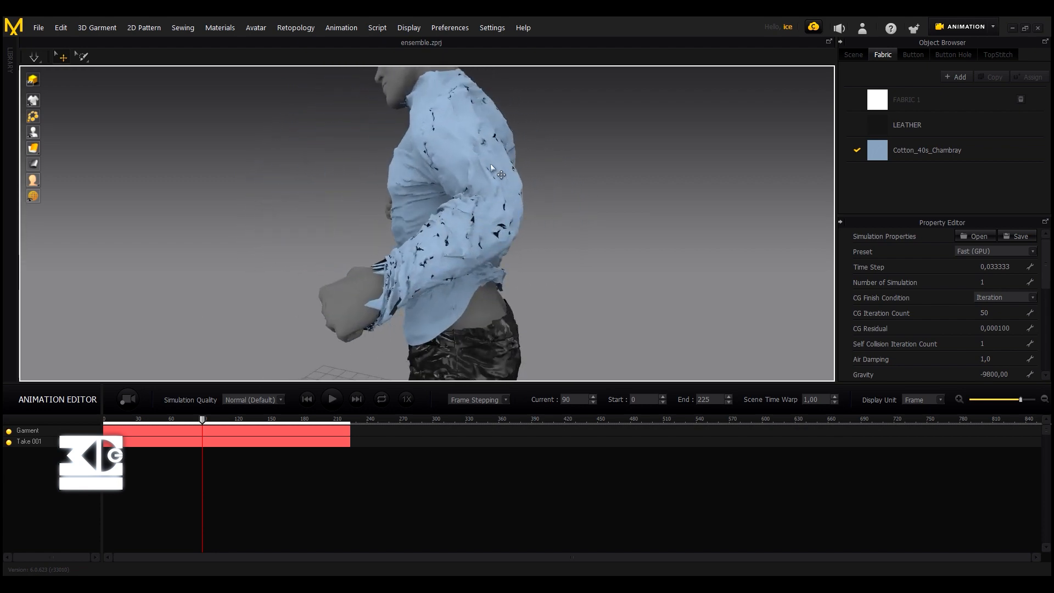
pyautogui.moveTo(490, 165); pyautogui.dragTo(470, 90, button='middle')
pyautogui.moveTo(390, 300); pyautogui.dragTo(337, 176, button='middle')
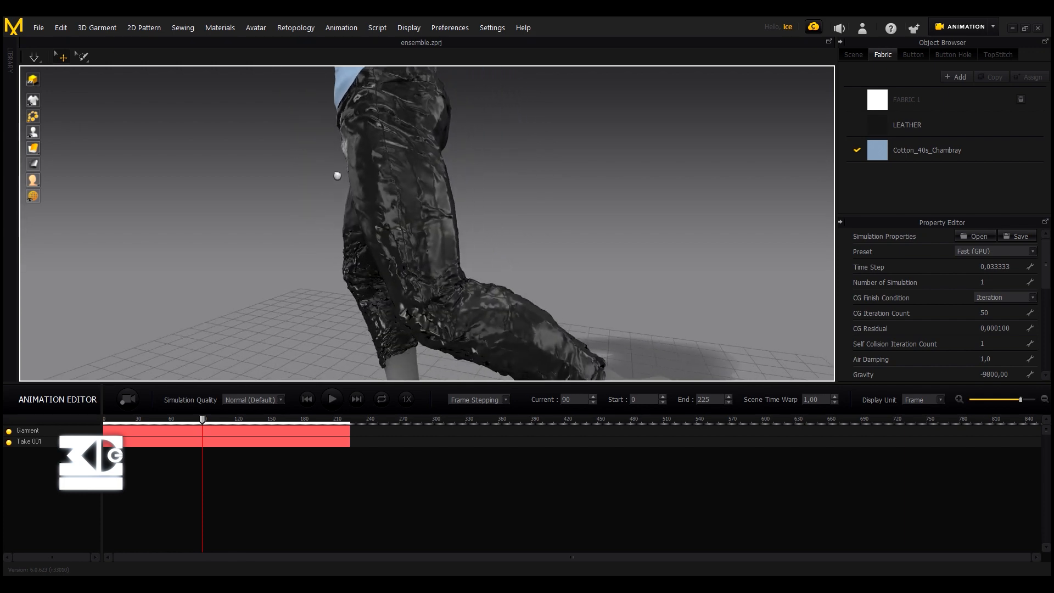
pyautogui.moveTo(337, 176); pyautogui.dragTo(280, 242, button='right')
# - Inspect the shirt's back, front and forearms from several angles for fabric tears and avatar penetration
pyautogui.moveTo(479, 201); pyautogui.dragTo(480, 159, button='right')
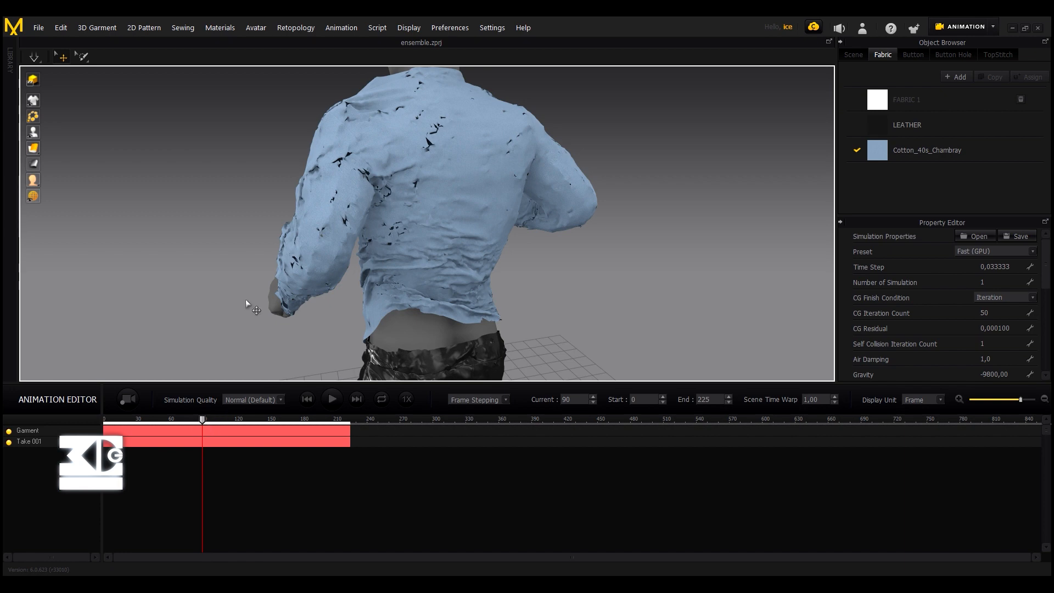
pyautogui.moveTo(201, 257); pyautogui.dragTo(274, 265, button='right')
pyautogui.moveTo(206, 294); pyautogui.dragTo(264, 204, button='right')
pyautogui.moveTo(174, 237); pyautogui.dragTo(274, 240, button='right')
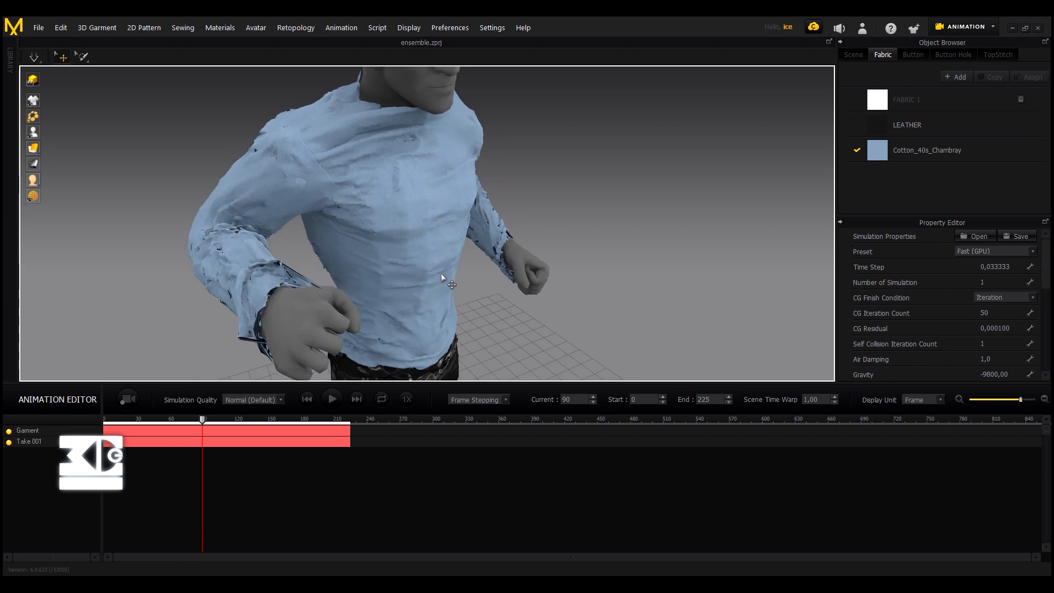
pyautogui.moveTo(238, 262); pyautogui.dragTo(218, 233, button='right')
pyautogui.moveTo(322, 275); pyautogui.dragTo(273, 274, button='right')
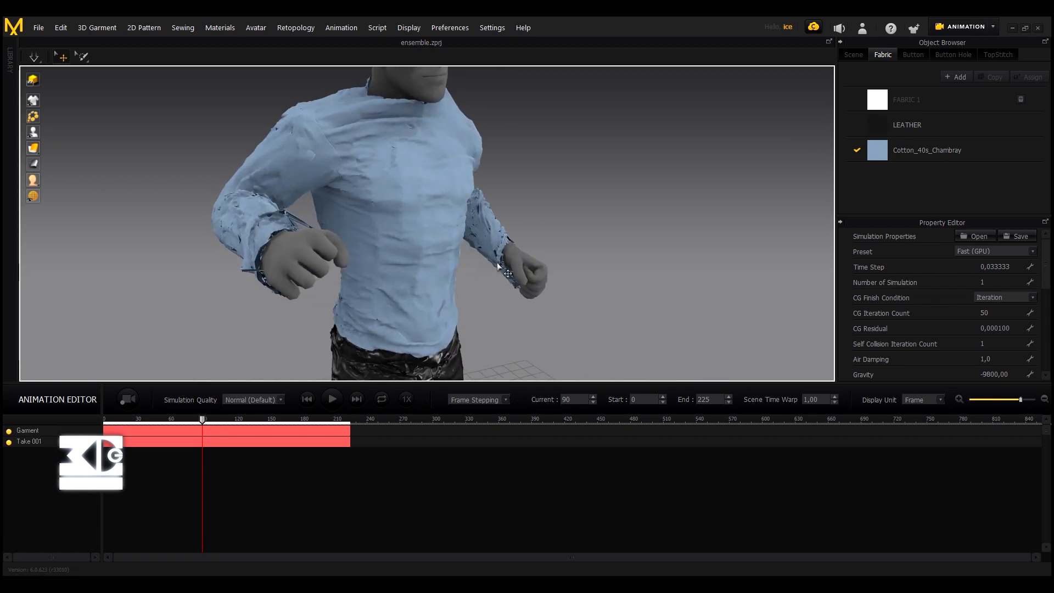
pyautogui.moveTo(608, 245); pyautogui.dragTo(748, 228, button='right')
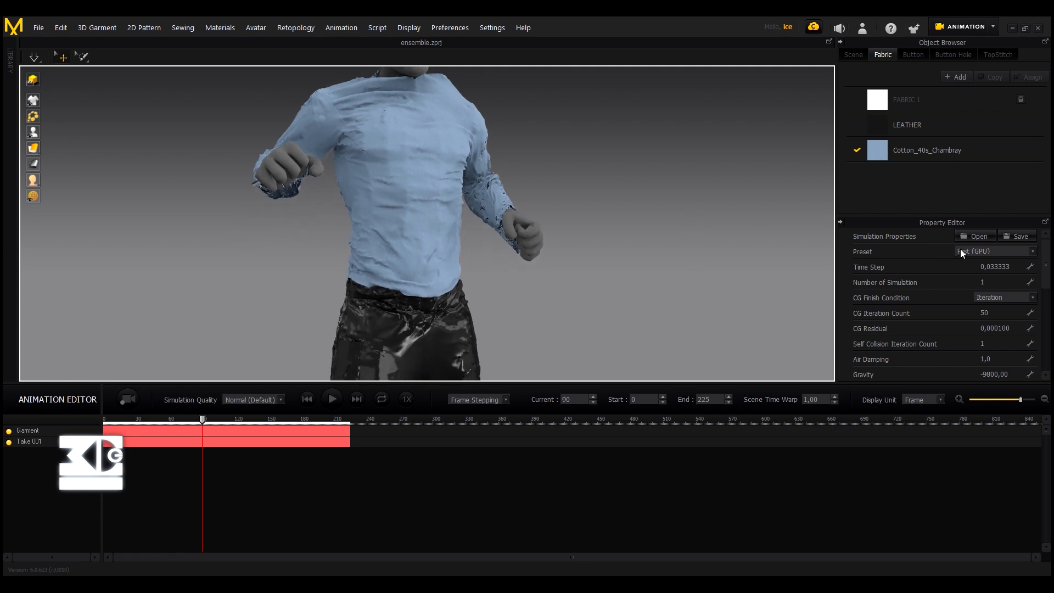
# - Return the animation to the first frame and set the simulation preset to Normal (Default)
pyautogui.click(305, 397)
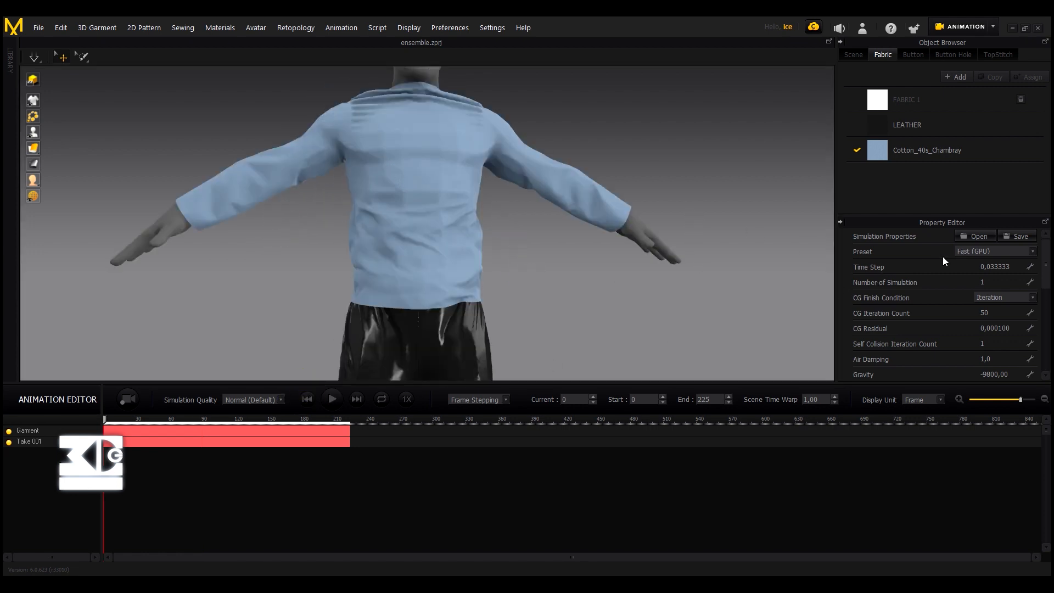
pyautogui.click(966, 252)
pyautogui.click(969, 269)
# - Record a new garment animation and stop the recording at about frame 41
pyautogui.moveTo(181, 305); pyautogui.dragTo(139, 382, button='right')
pyautogui.click(127, 397)
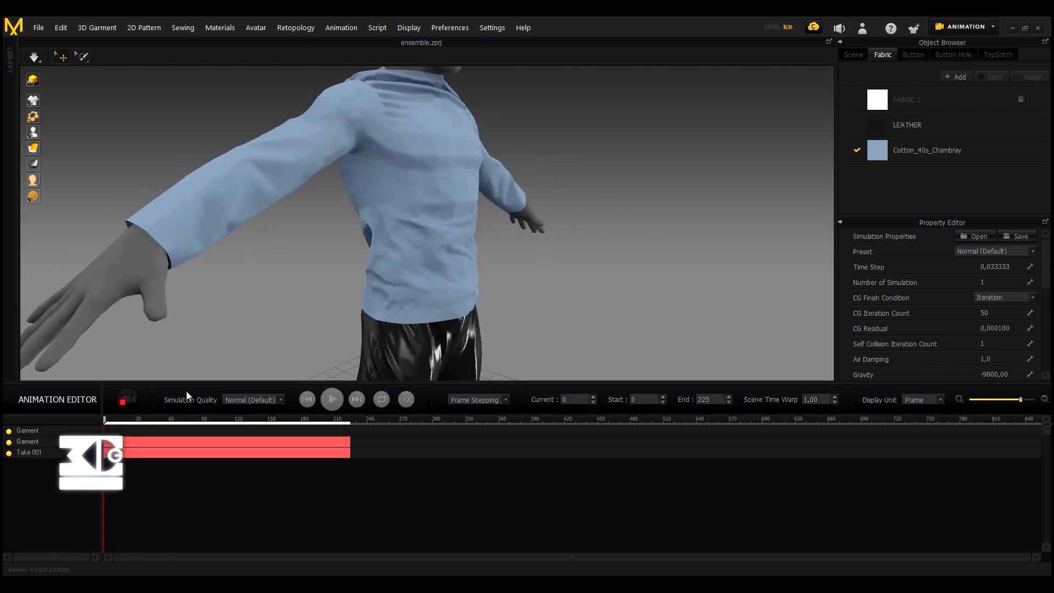
pyautogui.scroll(-2, 282, 324)
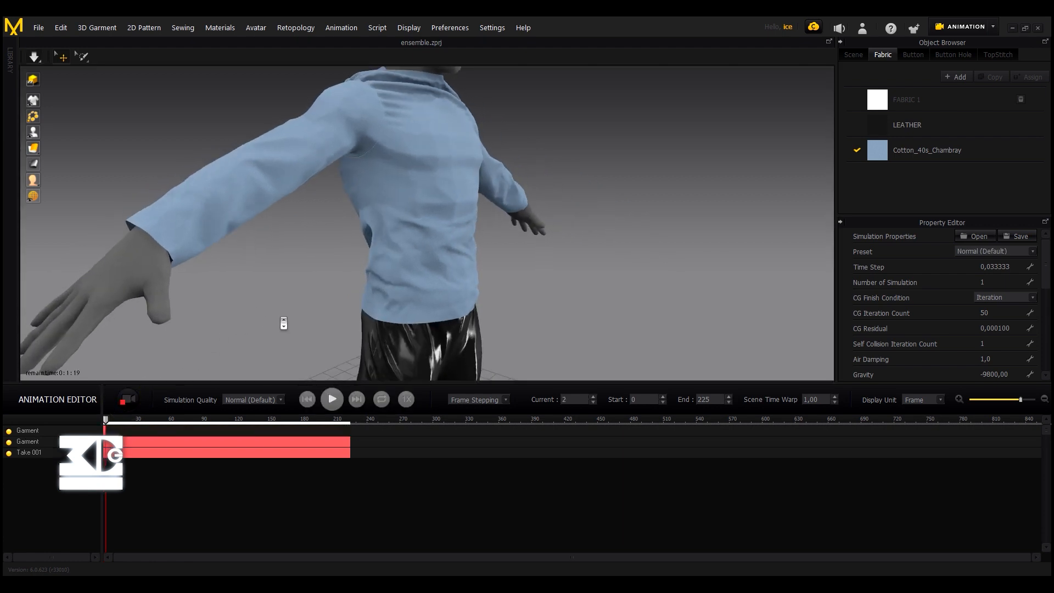
pyautogui.scroll(-1, 284, 324)
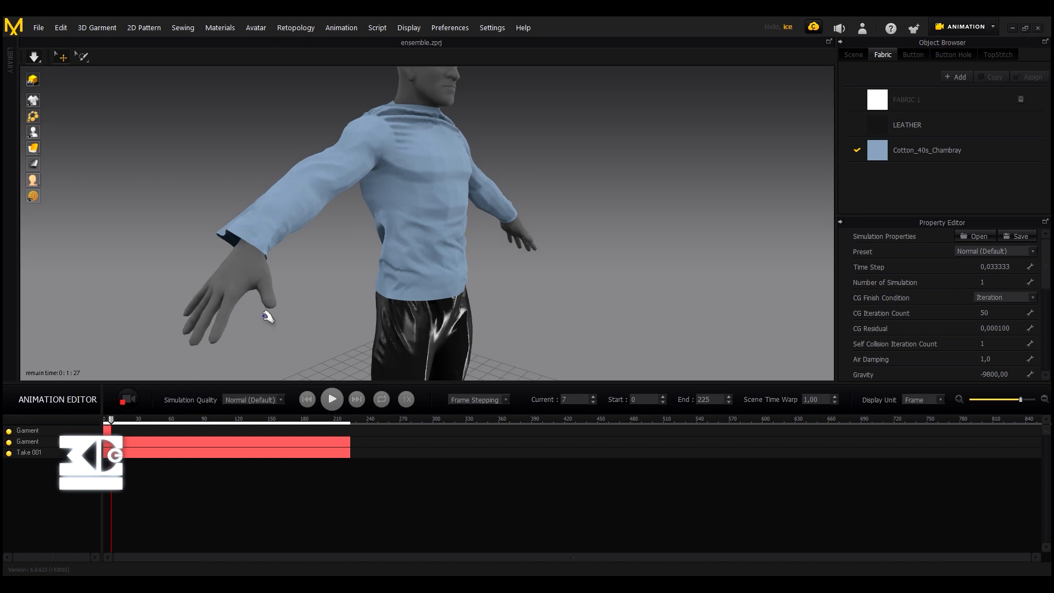
pyautogui.scroll(-1, 277, 253)
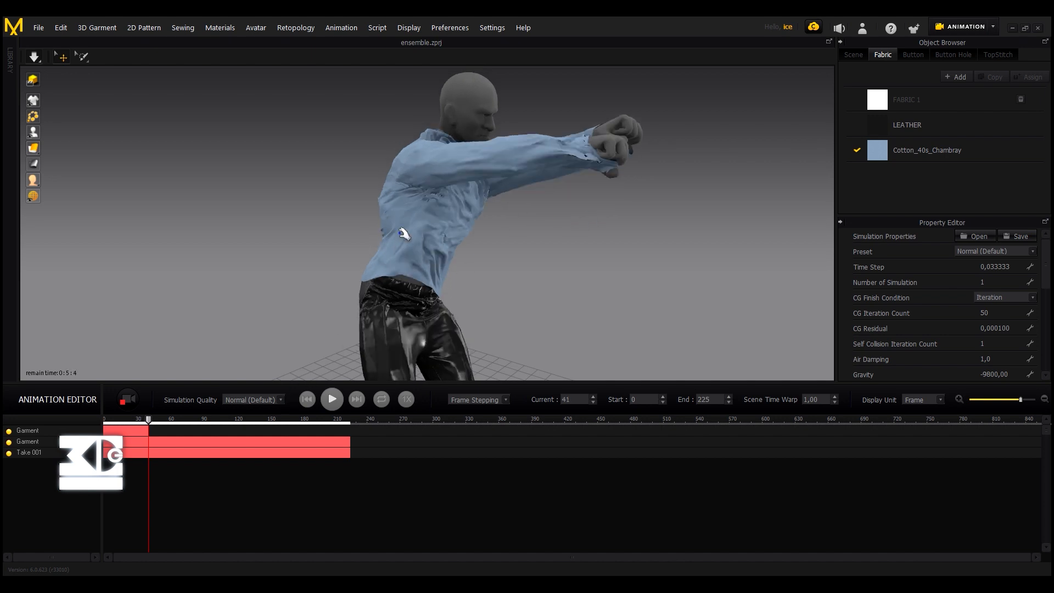
pyautogui.click(128, 402)
# - Delete both recorded garment tracks from the timeline, with the playhead moved back to frame 0
pyautogui.moveTo(149, 419)
pyautogui.mouseDown()
pyautogui.moveTo(104, 420)
pyautogui.moveTo(146, 421)
pyautogui.mouseUp()
pyautogui.rightClick(139, 435)
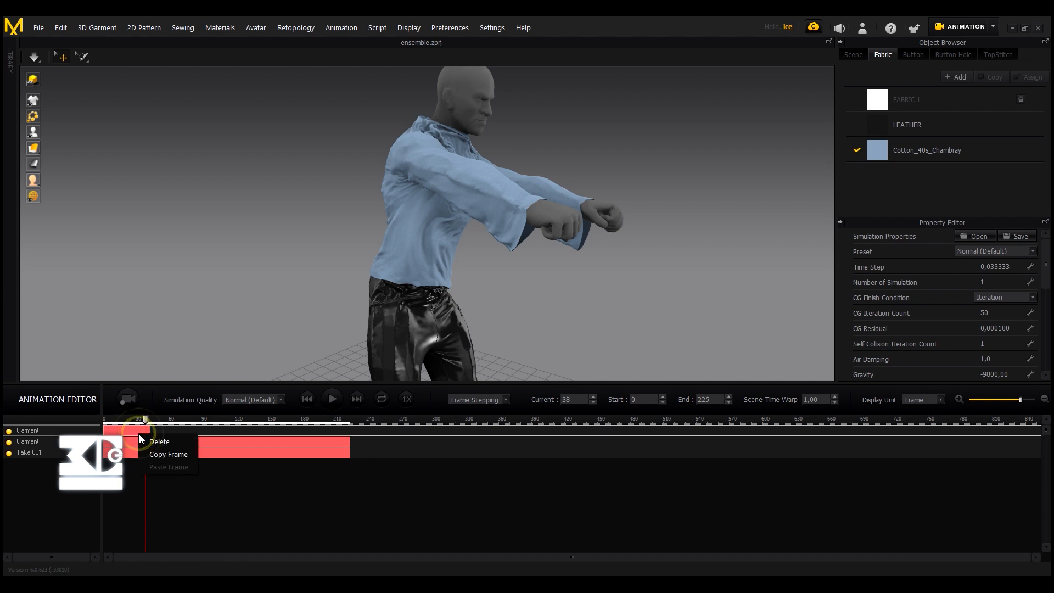
pyautogui.click(159, 441)
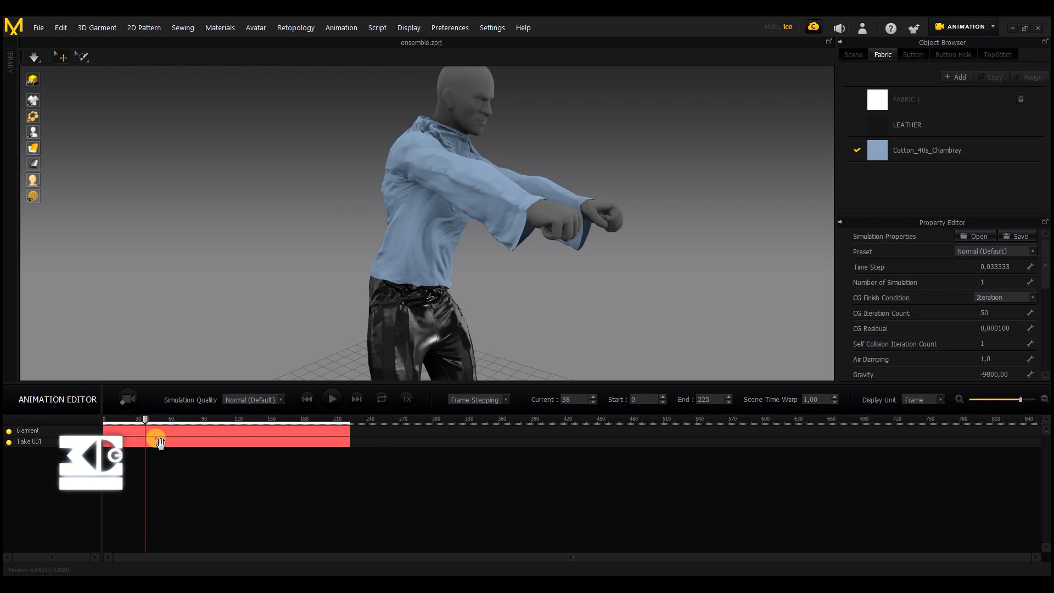
pyautogui.moveTo(145, 420); pyautogui.dragTo(97, 420)
pyautogui.rightClick(134, 430)
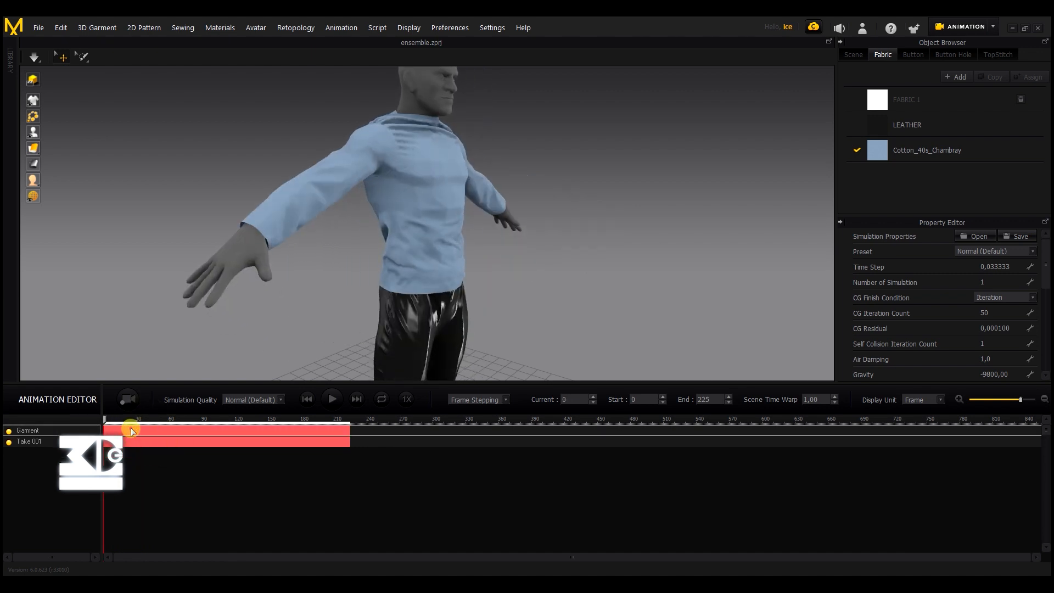
pyautogui.click(146, 437)
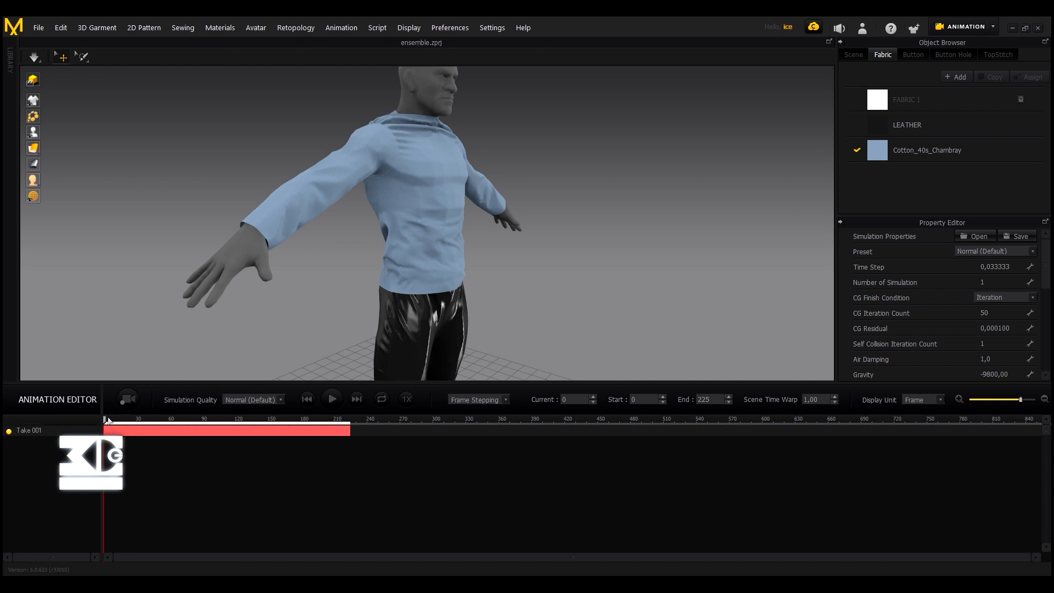
# - Scrub through the avatar animation to about frame 67 and return the playhead to frame 0
pyautogui.moveTo(108, 420); pyautogui.dragTo(169, 422)
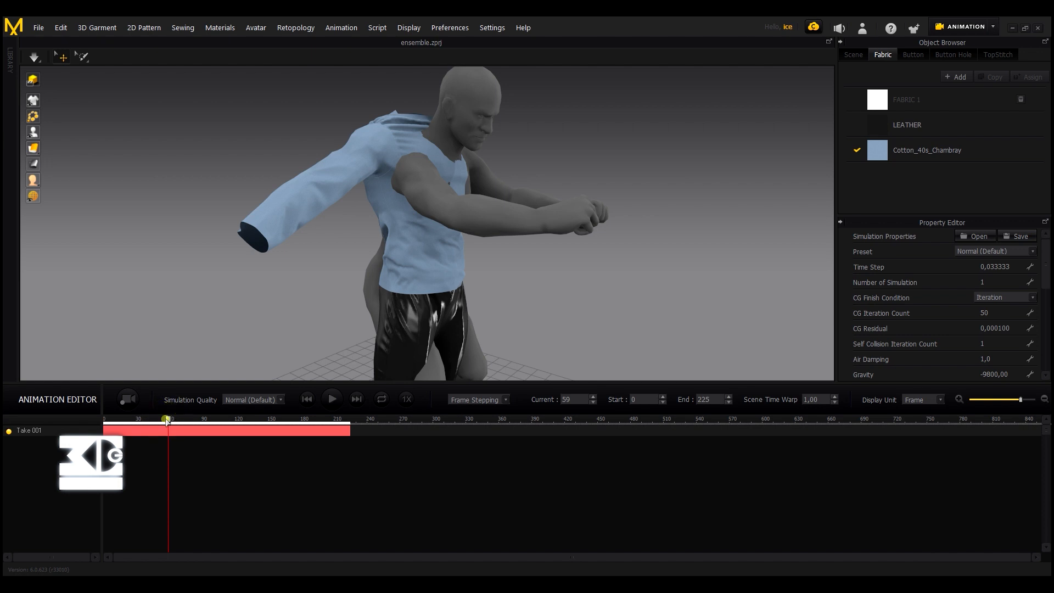
pyautogui.moveTo(168, 422); pyautogui.dragTo(177, 421)
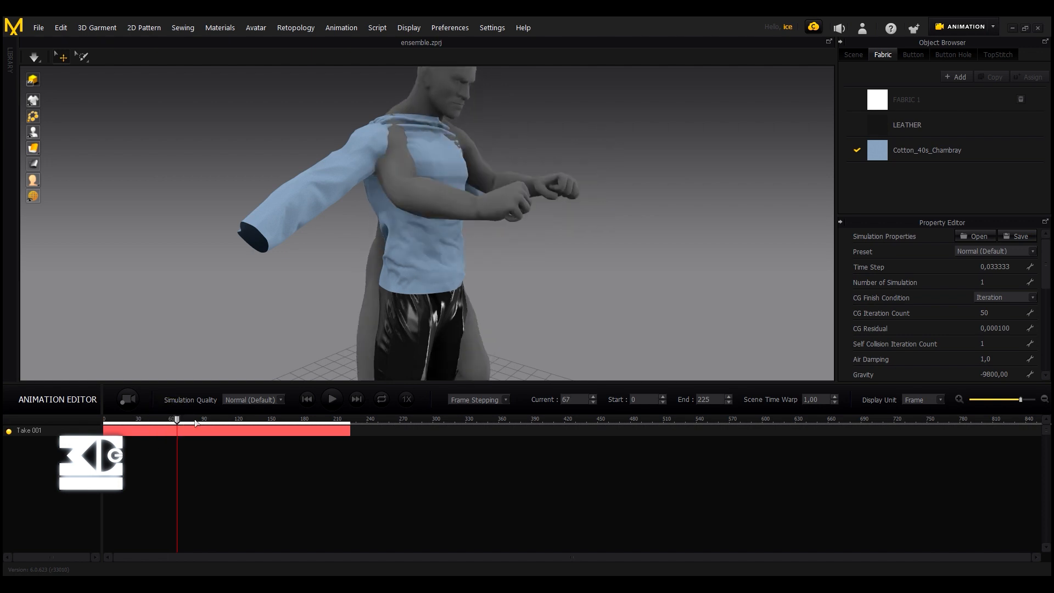
pyautogui.moveTo(176, 419); pyautogui.dragTo(99, 412)
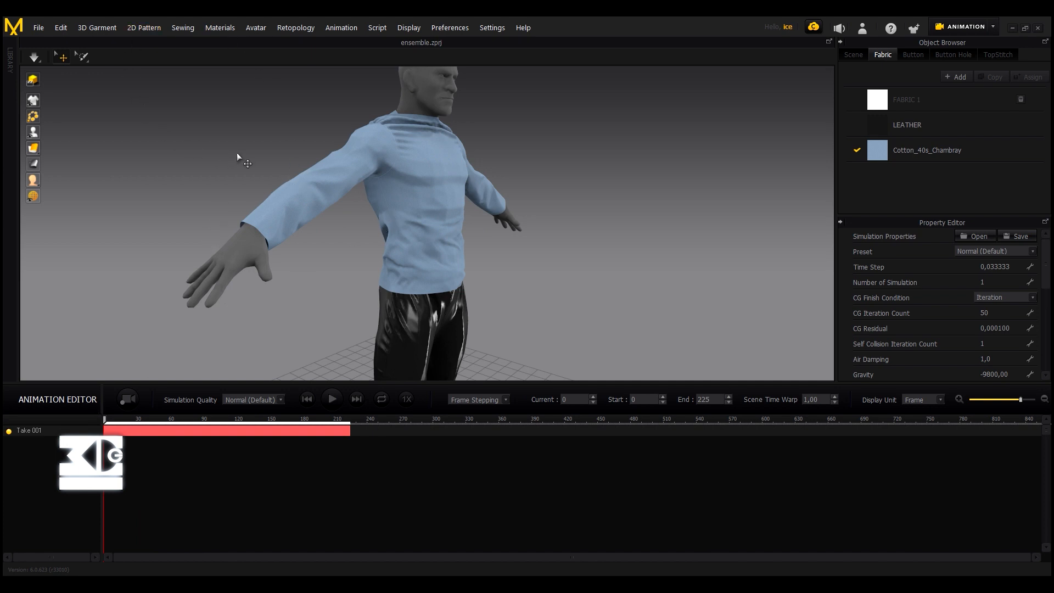
pyautogui.click(61, 28)
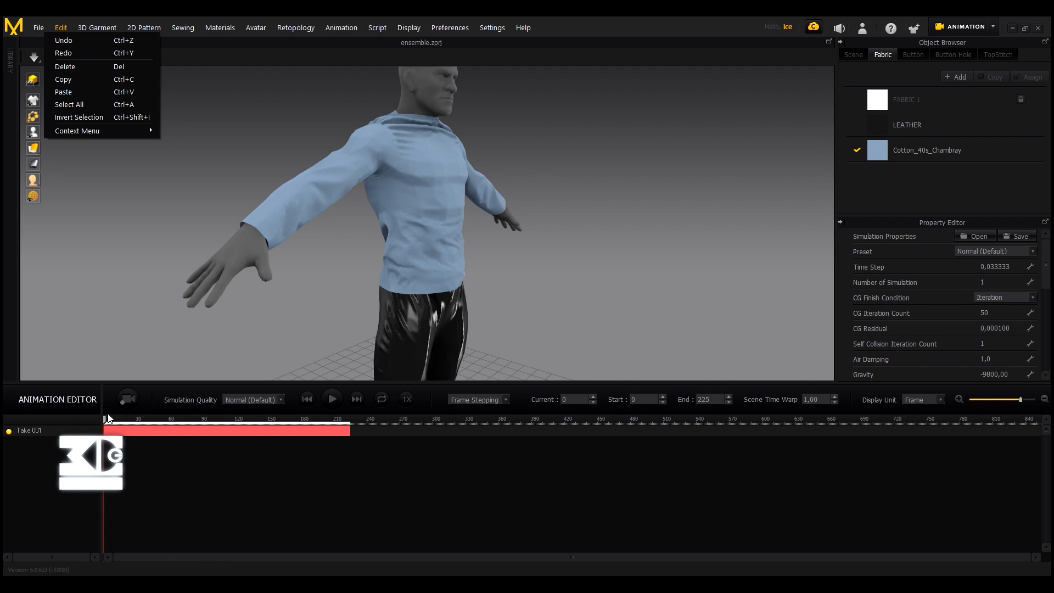
pyautogui.click(607, 19)
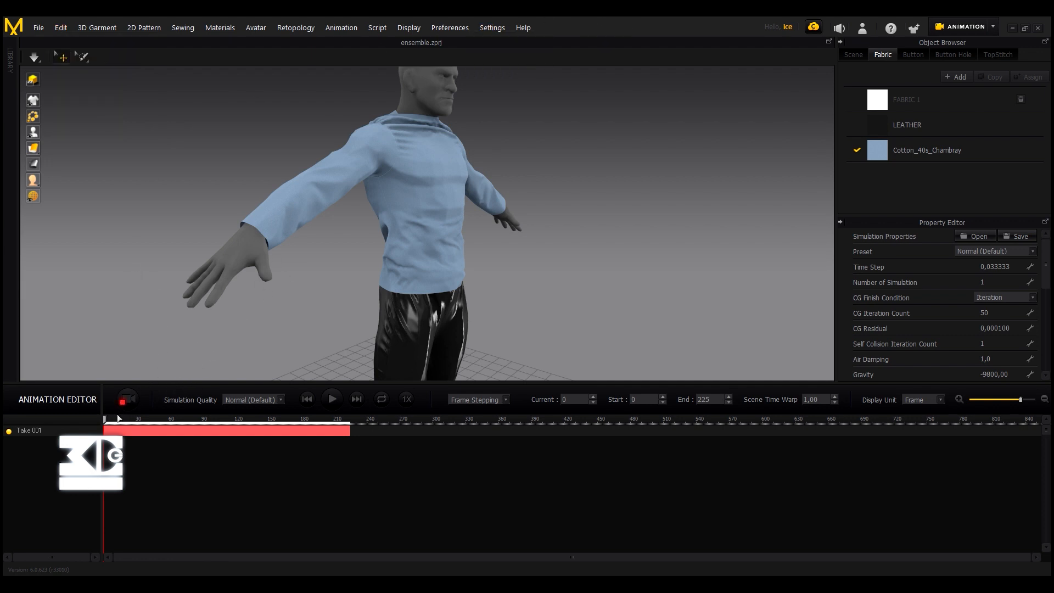
pyautogui.moveTo(105, 416); pyautogui.dragTo(95, 416)
pyautogui.click(105, 420)
# - Set the simulation preset to Animation (Stable) and check its CG Finish Condition options, keeping Residual
pyautogui.click(969, 251)
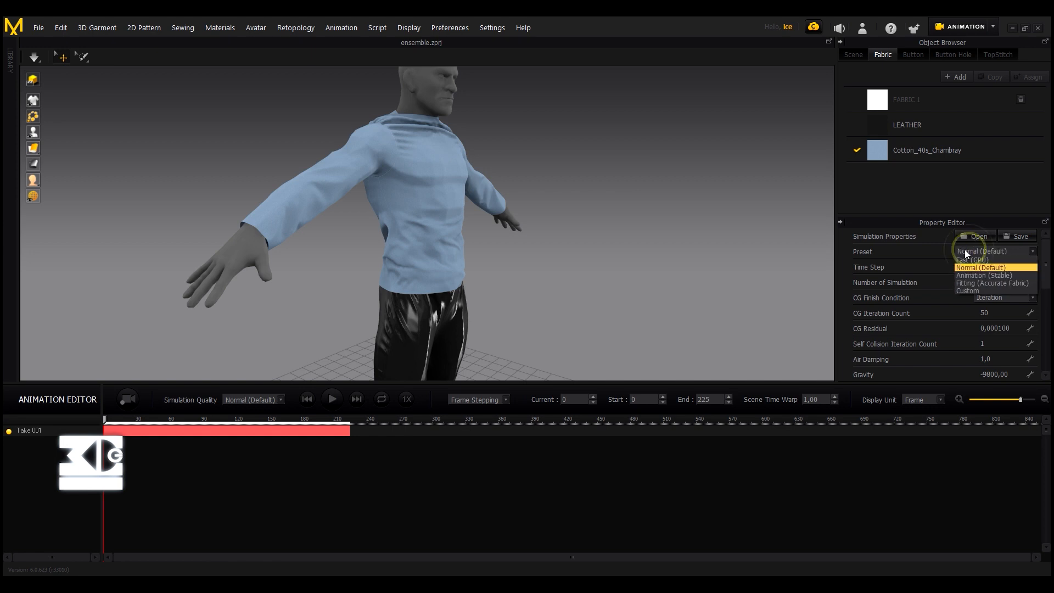
pyautogui.click(975, 276)
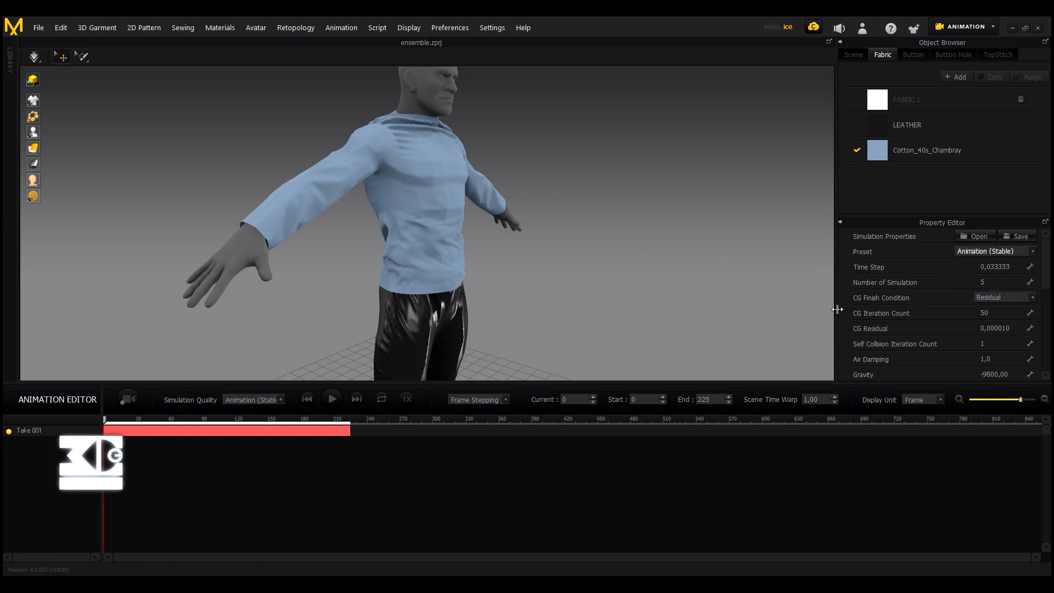
pyautogui.click(994, 252)
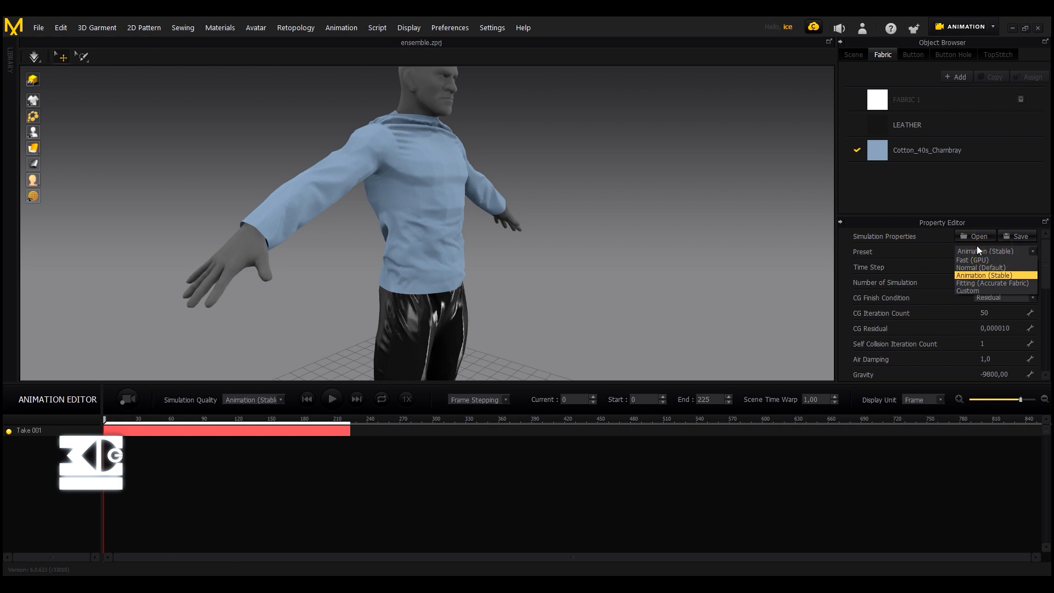
pyautogui.click(995, 253)
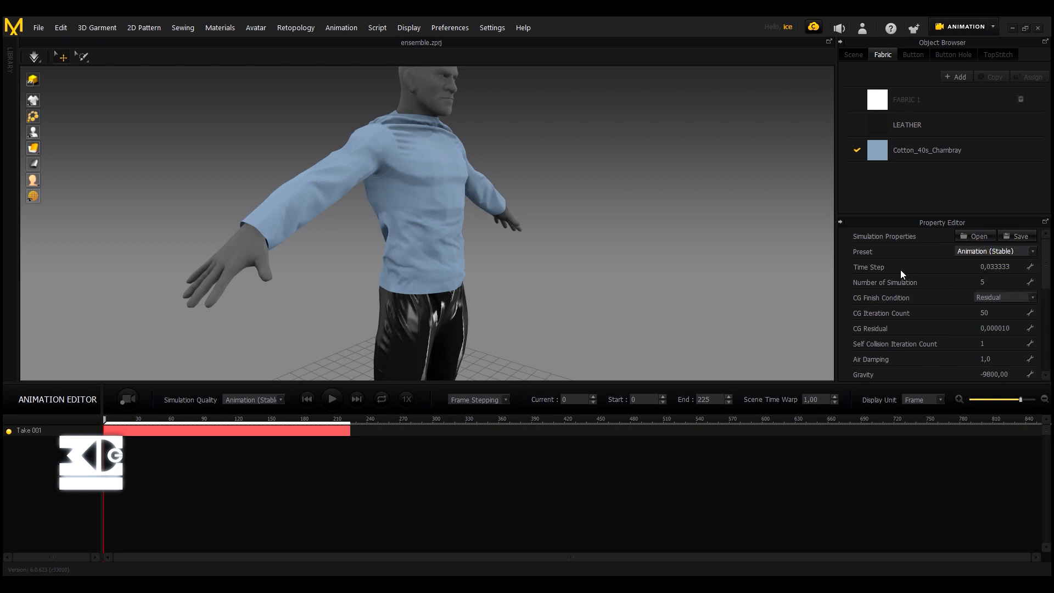
pyautogui.click(997, 296)
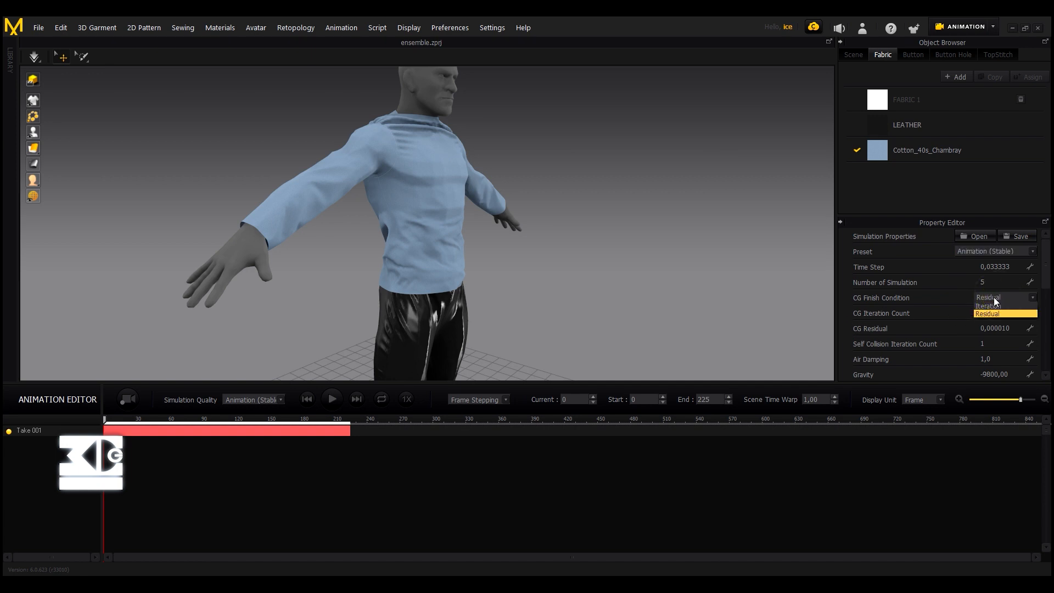
pyautogui.click(1000, 314)
# - Switch to the Normal (Default) preset to compare its CG Finish Condition, and restore the Animation (Stable) preset
pyautogui.click(985, 256)
pyautogui.click(984, 264)
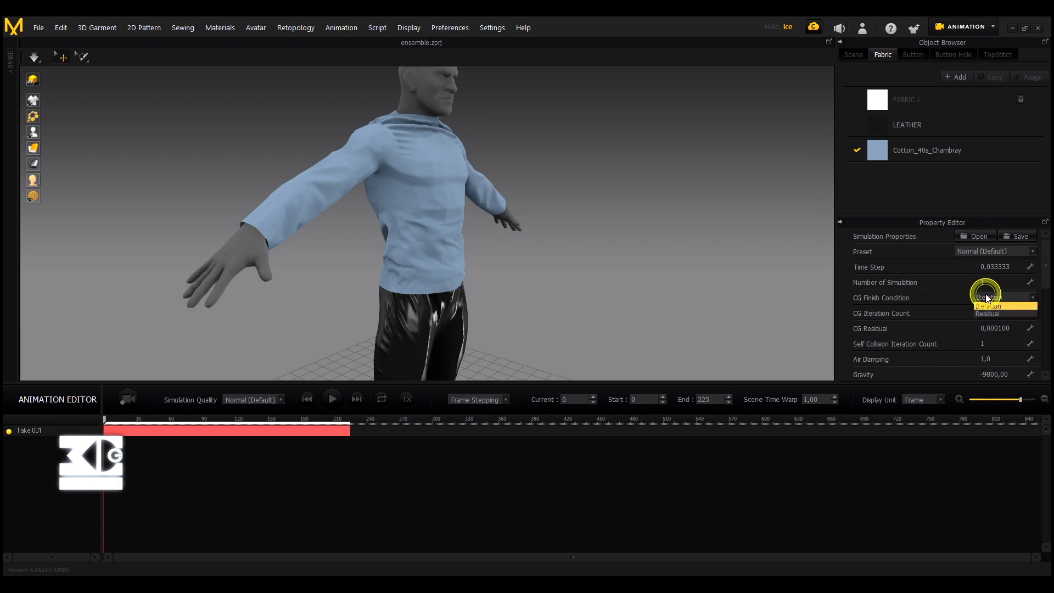
pyautogui.click(988, 251)
pyautogui.click(988, 273)
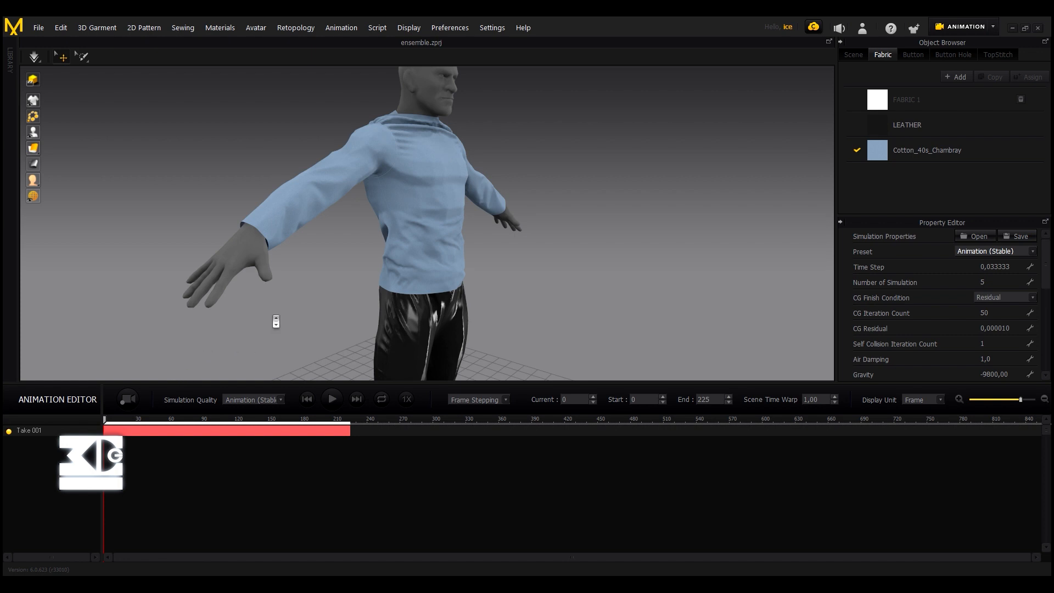
# - Record a new garment animation over the whole avatar take, from frame 0 to frame 225
pyautogui.scroll(-2, 295, 300)
pyautogui.moveTo(296, 299); pyautogui.dragTo(281, 238, button='middle')
pyautogui.scroll(-2, 295, 246)
pyautogui.scroll(-3, 285, 263)
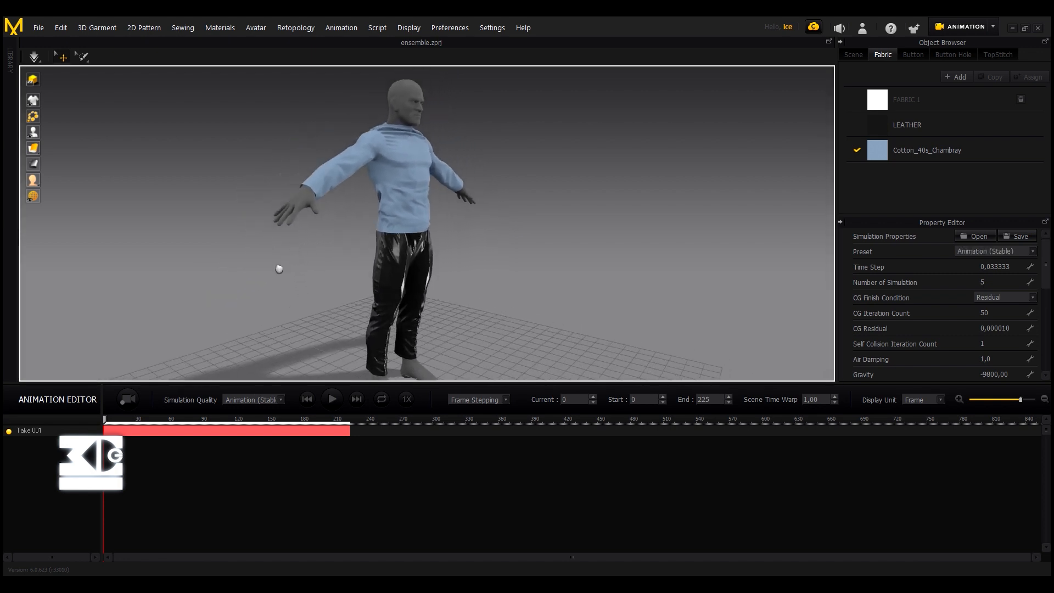
pyautogui.moveTo(248, 296); pyautogui.dragTo(351, 305, button='right')
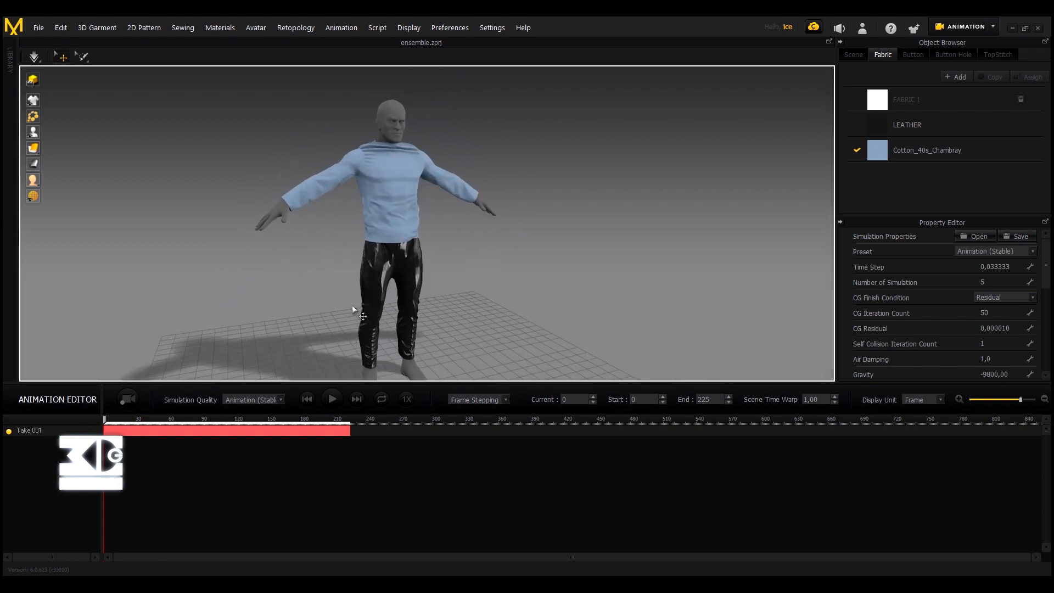
pyautogui.click(130, 402)
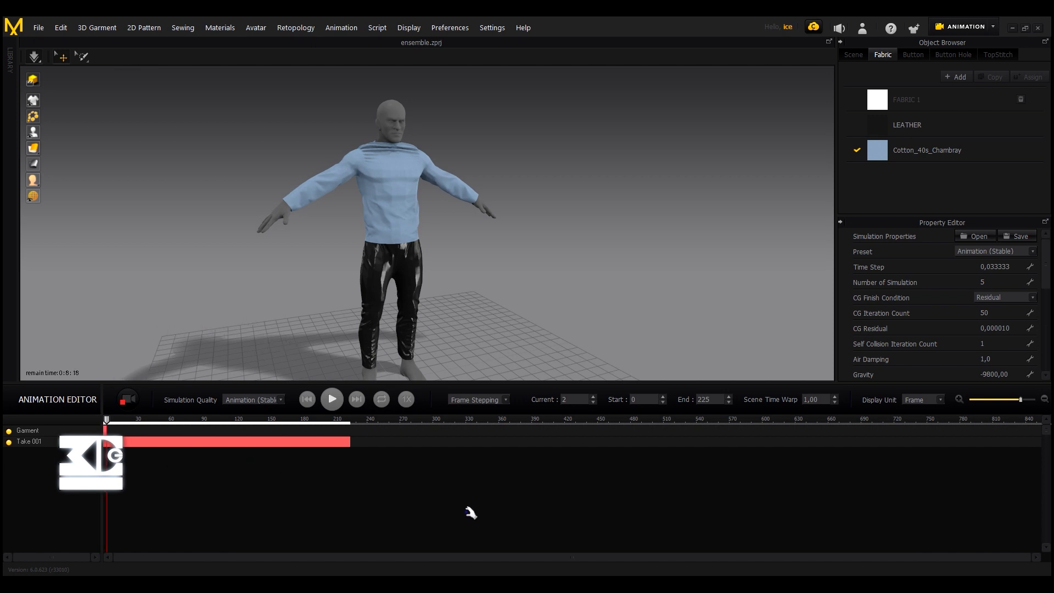
pyautogui.moveTo(626, 583)
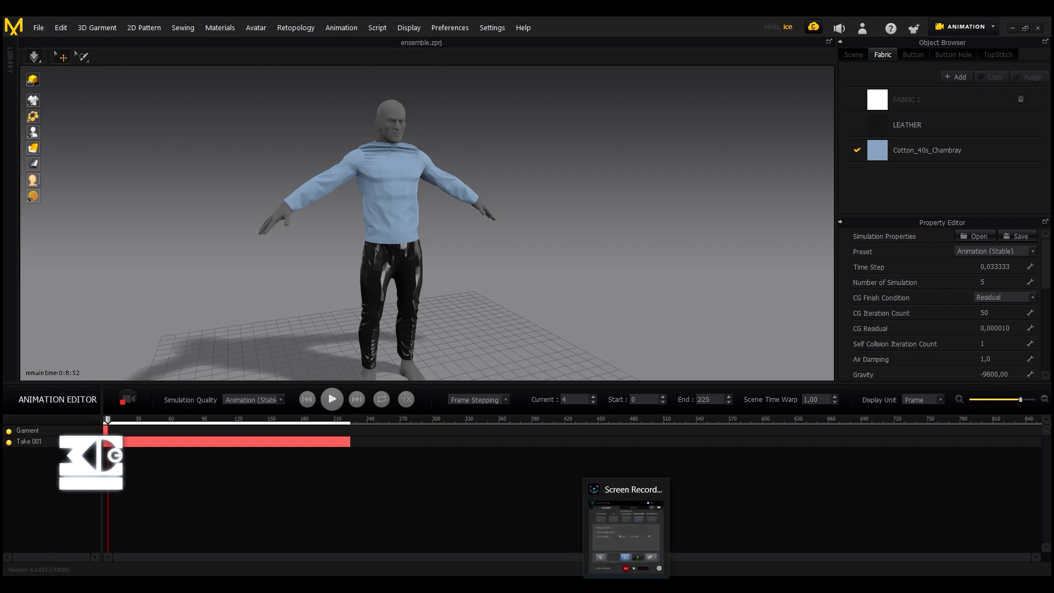
pyautogui.click(626, 527)
pyautogui.click(677, 434)
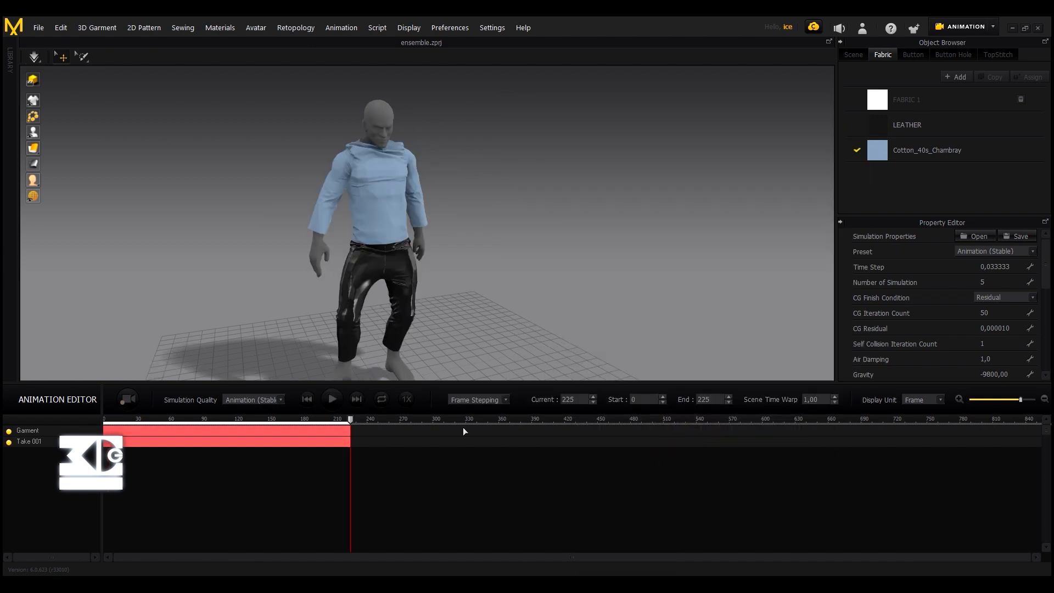
# - Play the recorded garment animation from the first frame twice, pausing around frames 114 and 47
pyautogui.click(307, 399)
pyautogui.click(331, 399)
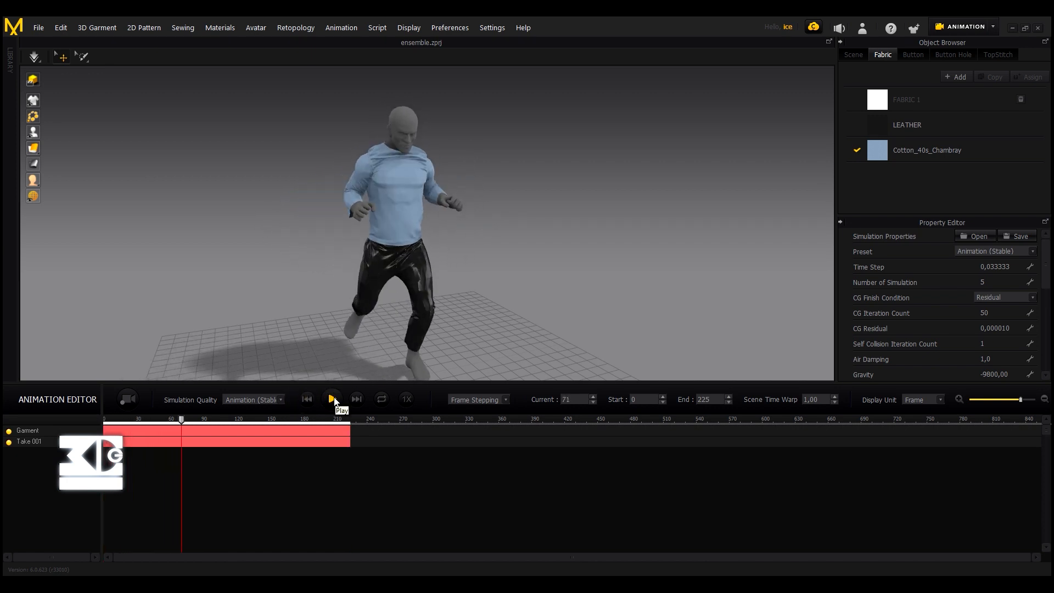
pyautogui.click(332, 399)
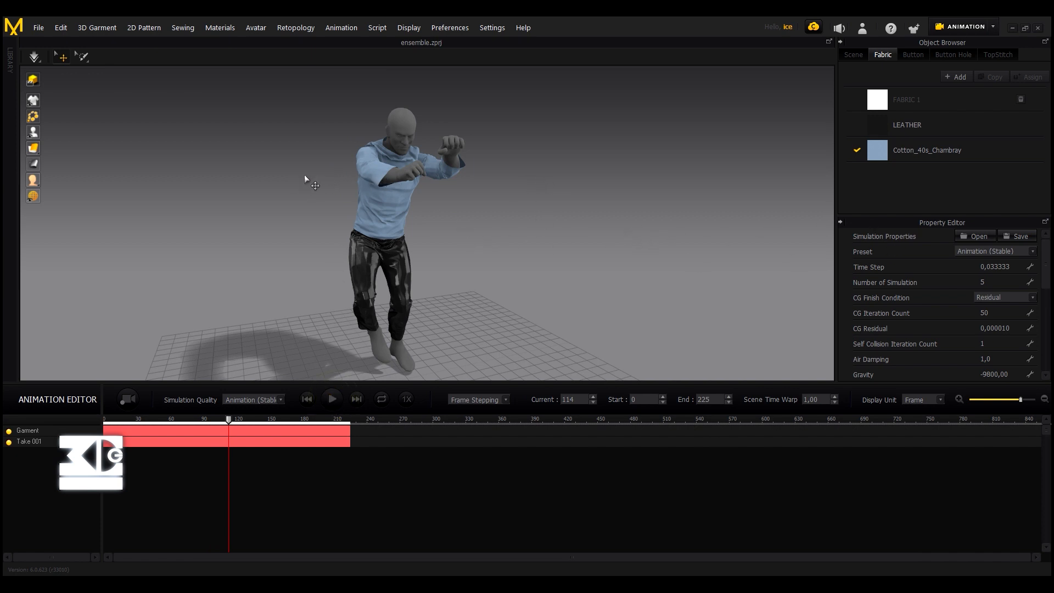
pyautogui.click(306, 400)
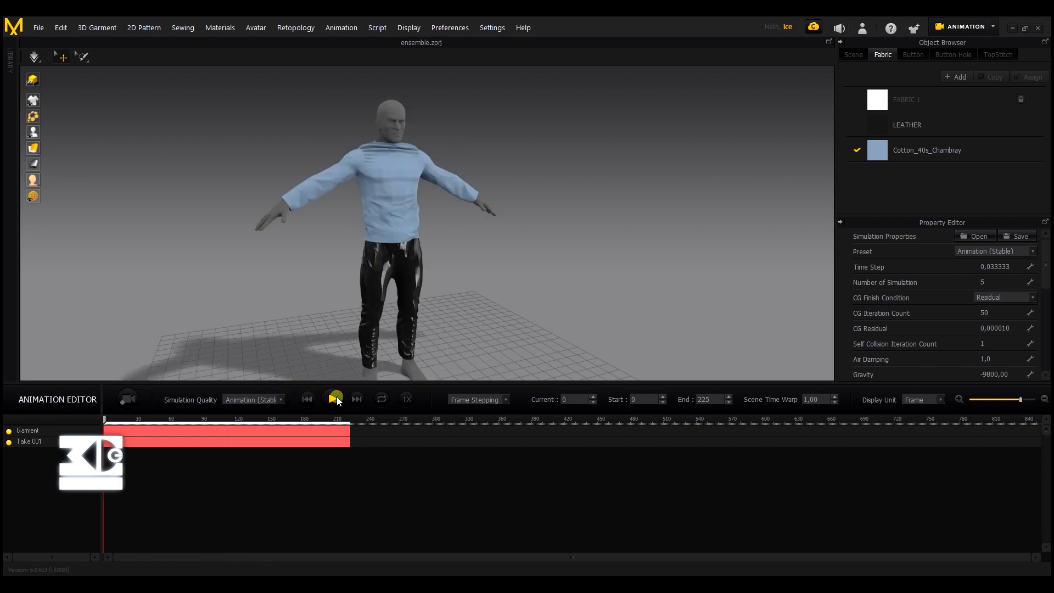
pyautogui.click(332, 398)
pyautogui.click(333, 399)
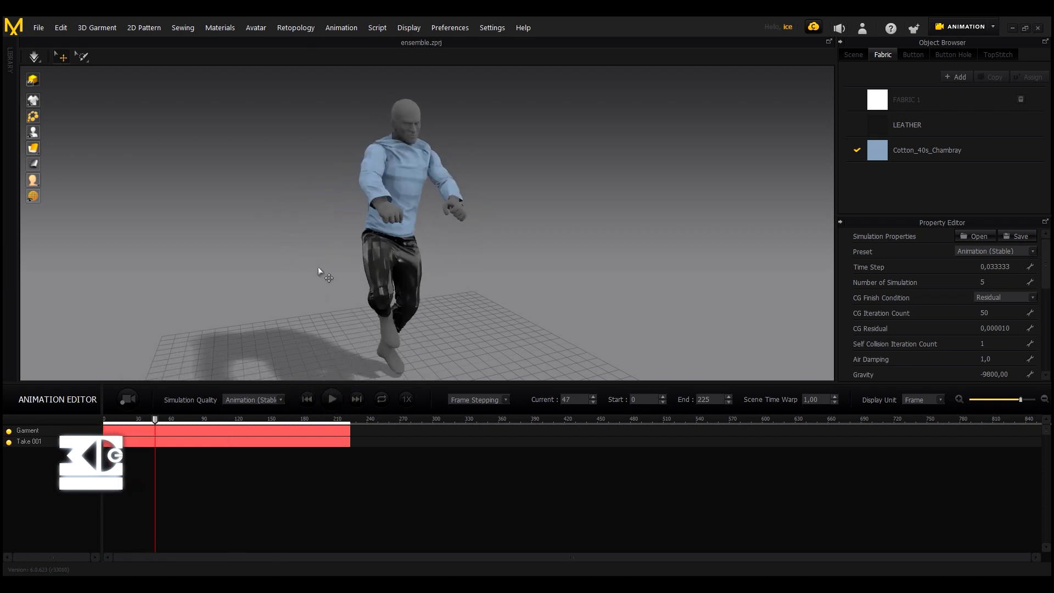
# - Examine the shirt's fit from the side around frame 47 and, after resuming playback, close up at frame 65
pyautogui.moveTo(323, 212); pyautogui.dragTo(352, 367, button='right')
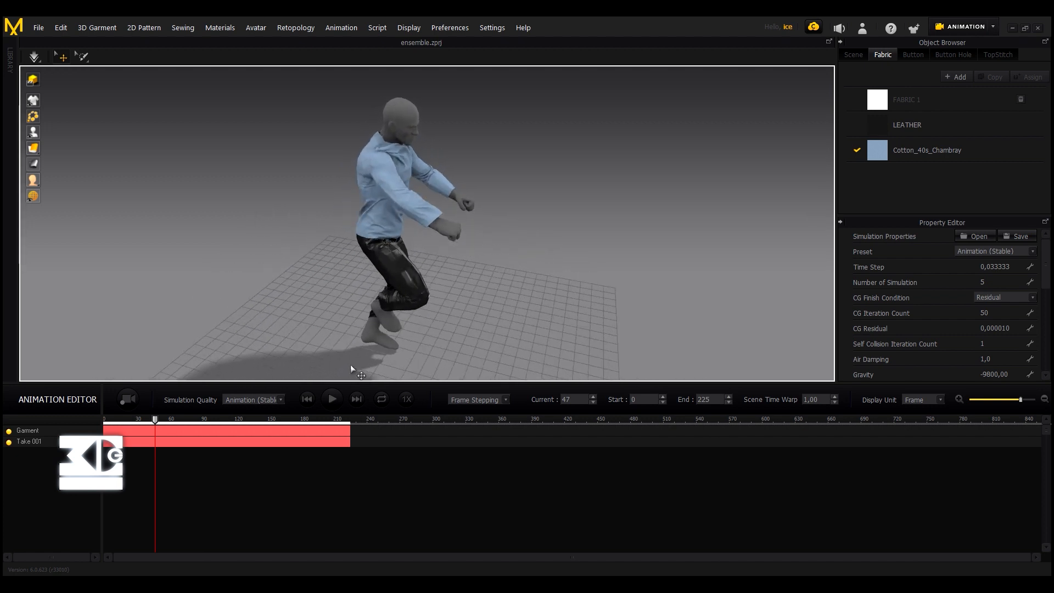
pyautogui.click(333, 399)
pyautogui.moveTo(324, 315); pyautogui.dragTo(249, 279, button='right')
pyautogui.scroll(2, 357, 198)
pyautogui.scroll(-5, 355, 196)
pyautogui.moveTo(355, 196); pyautogui.dragTo(430, 222, button='right')
pyautogui.moveTo(372, 176); pyautogui.dragTo(416, 244, button='middle')
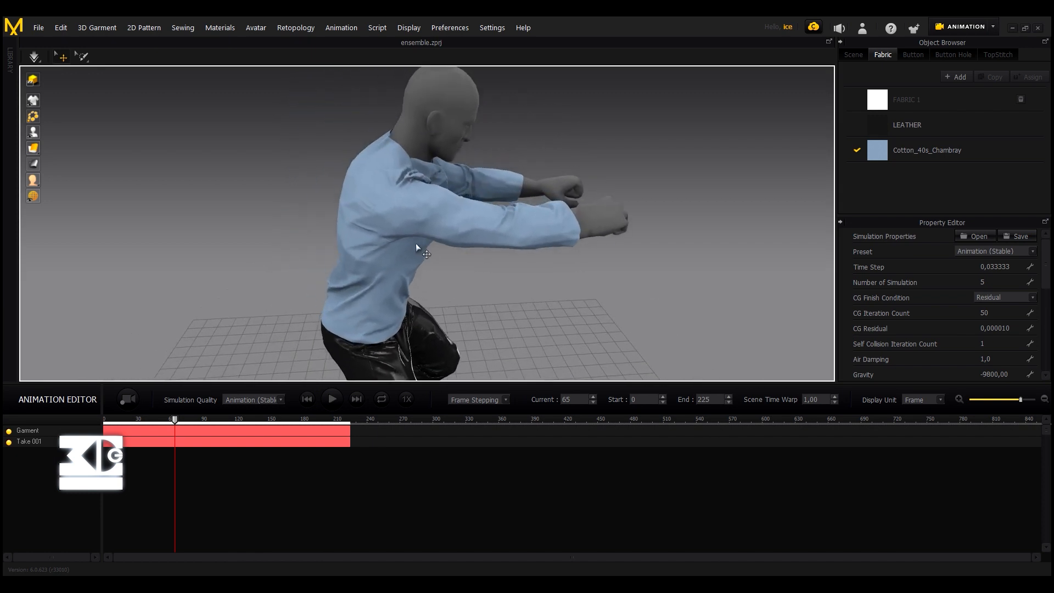
pyautogui.moveTo(296, 250); pyautogui.dragTo(257, 385, button='right')
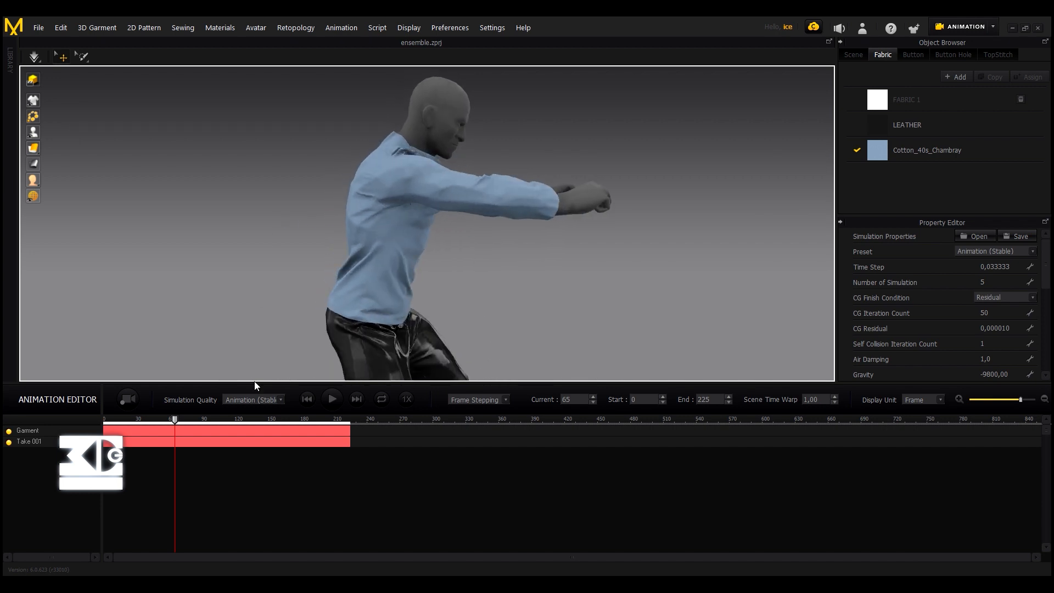
# - Return the animation to the first frame and switch to the Simulation workspace
pyautogui.click(306, 400)
pyautogui.moveTo(235, 196); pyautogui.dragTo(229, 238, button='right')
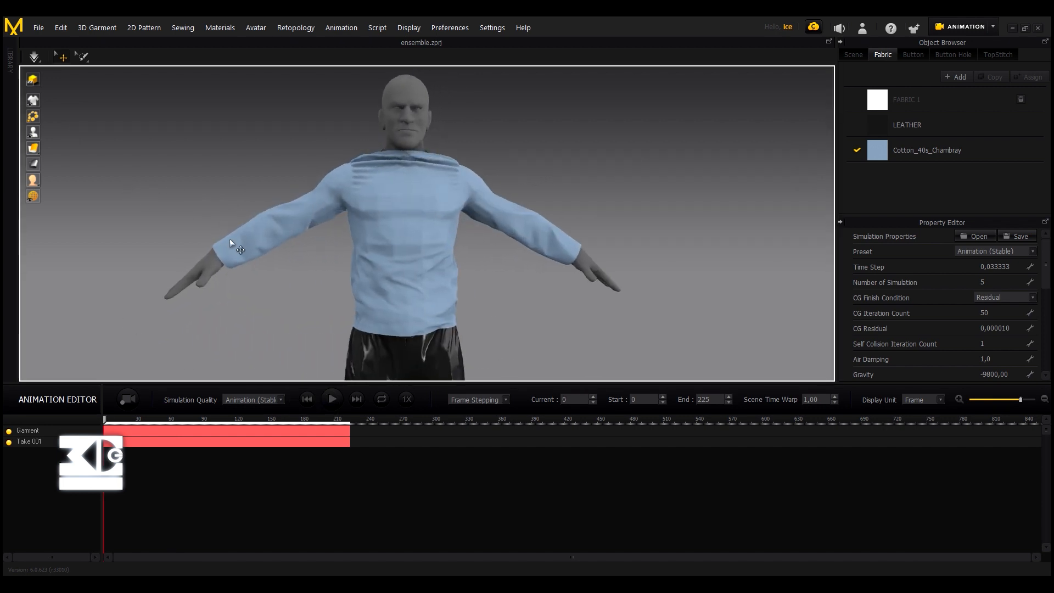
pyautogui.moveTo(229, 239); pyautogui.dragTo(243, 196, button='middle')
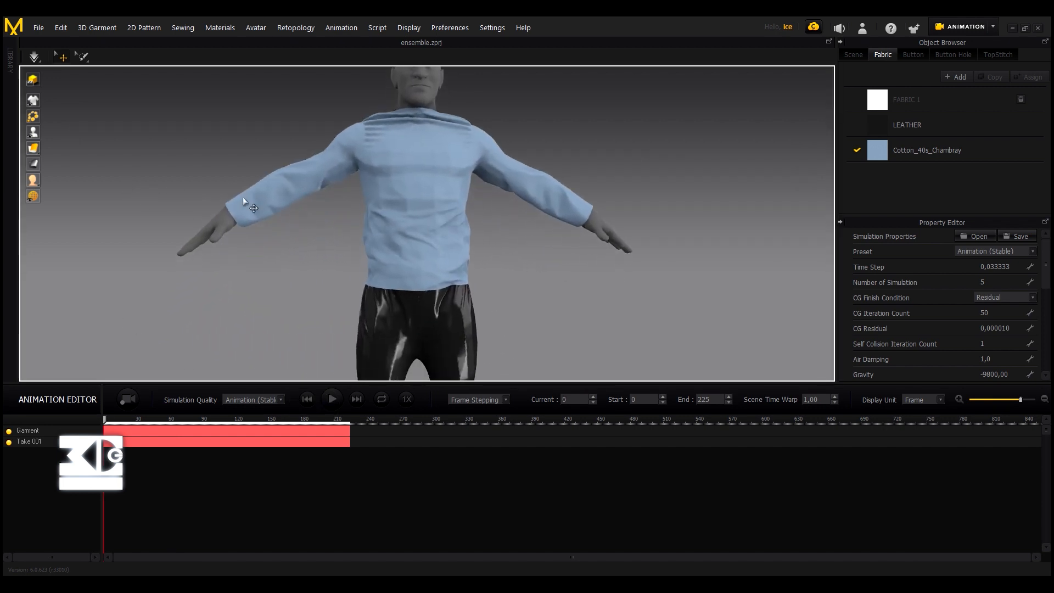
pyautogui.click(956, 28)
pyautogui.click(955, 44)
pyautogui.scroll(-6, 294, 170)
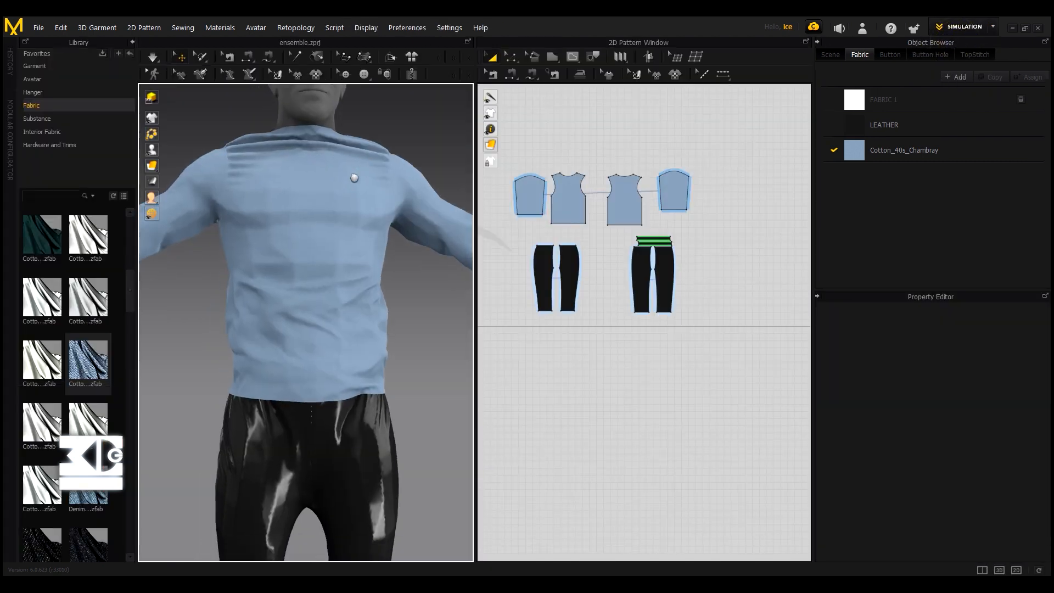
# - Start an Alembic (HDF5) export of the garment animation under the file name anim_cloth
pyautogui.click(31, 28)
pyautogui.moveTo(51, 143)
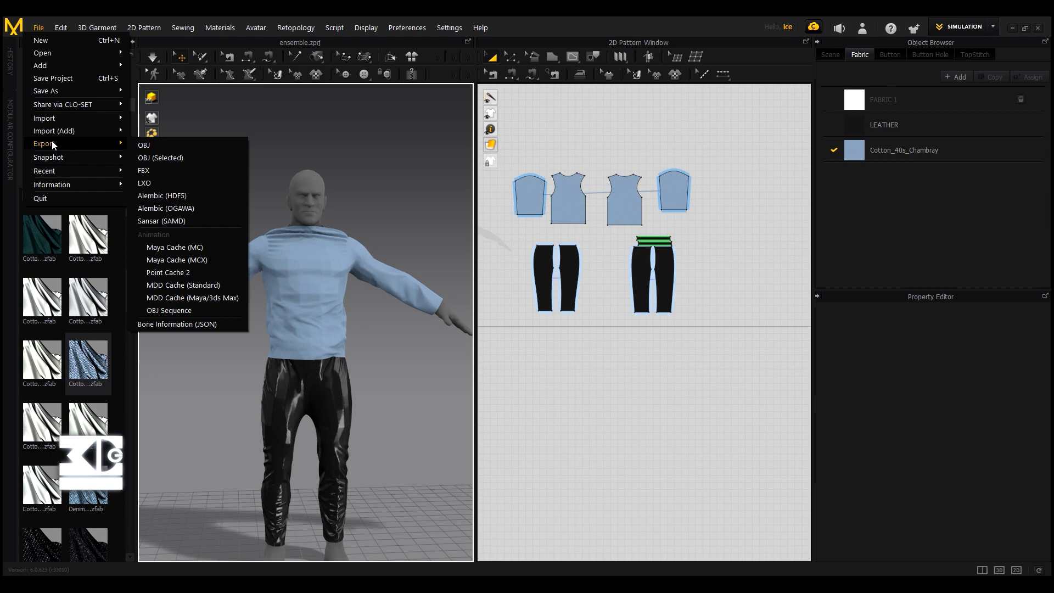
pyautogui.click(159, 196)
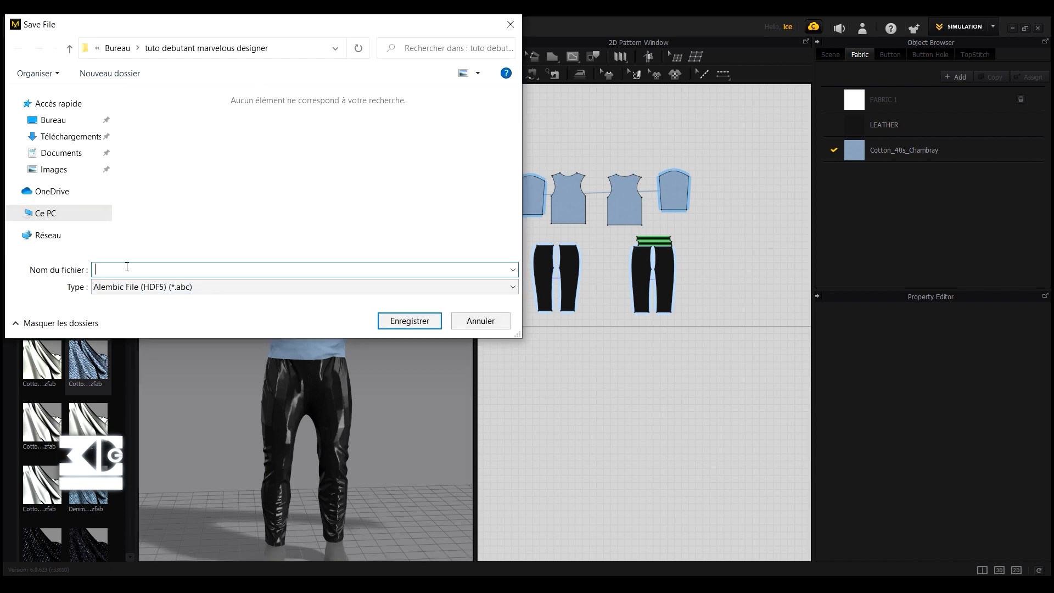
pyautogui.write('anim_cloth')
pyautogui.click(414, 318)
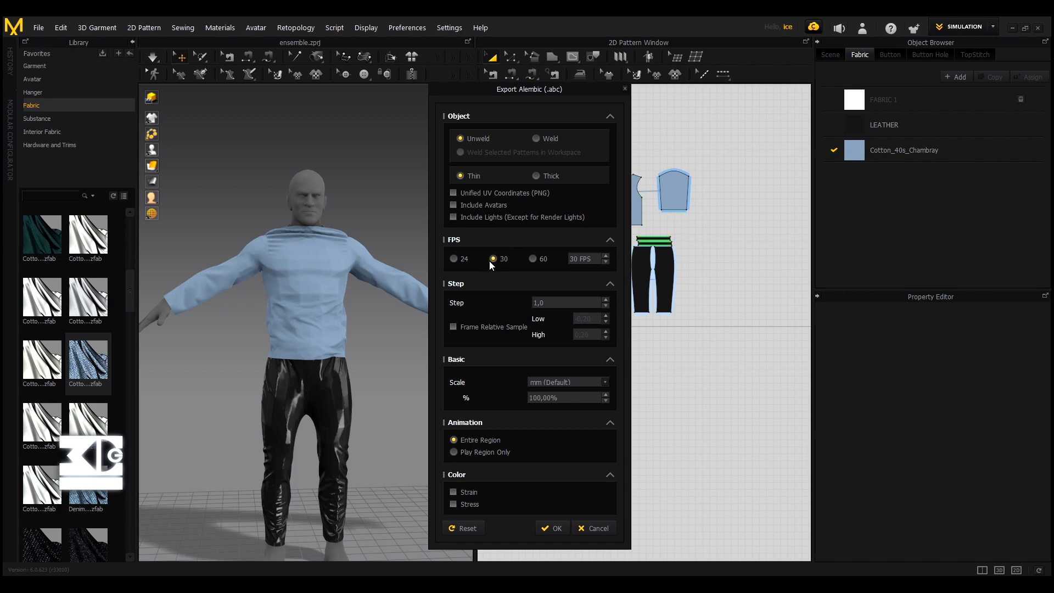
# - Set the Alembic export scale to cm (DAZ Studio) and run the export
pyautogui.click(552, 382)
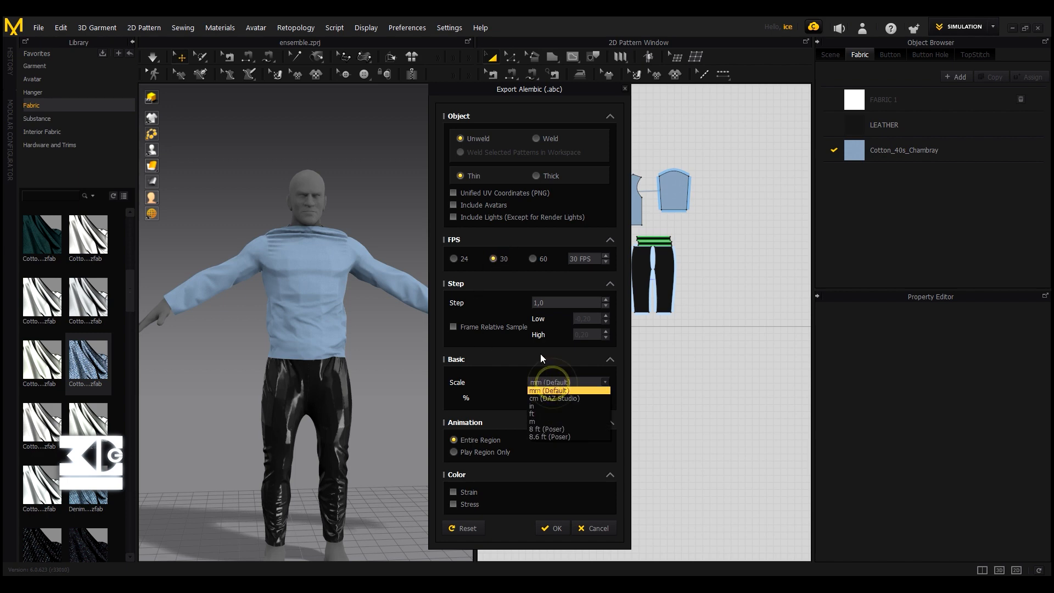
pyautogui.click(554, 398)
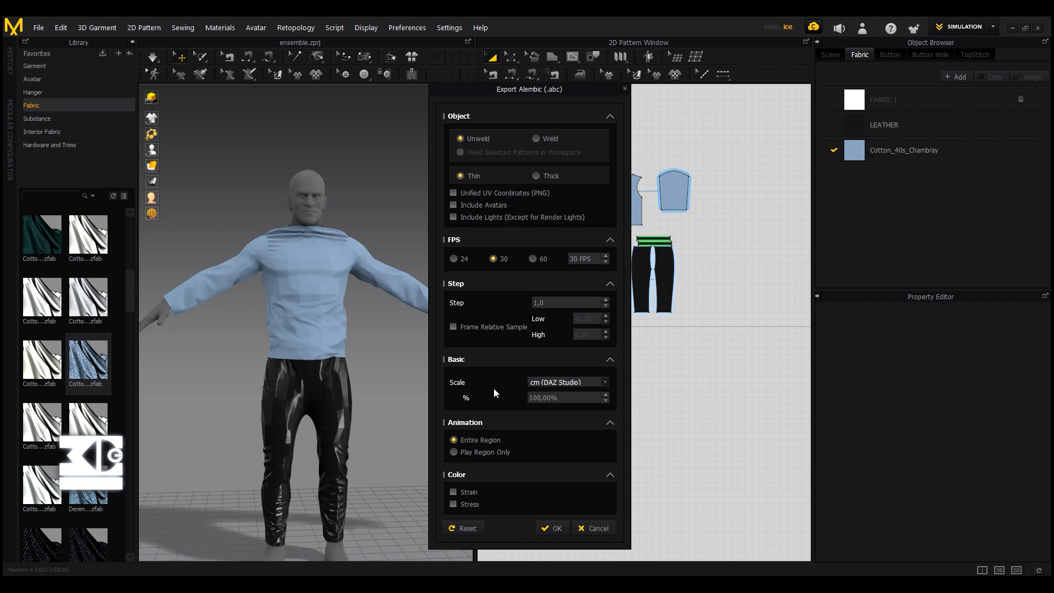
pyautogui.click(552, 529)
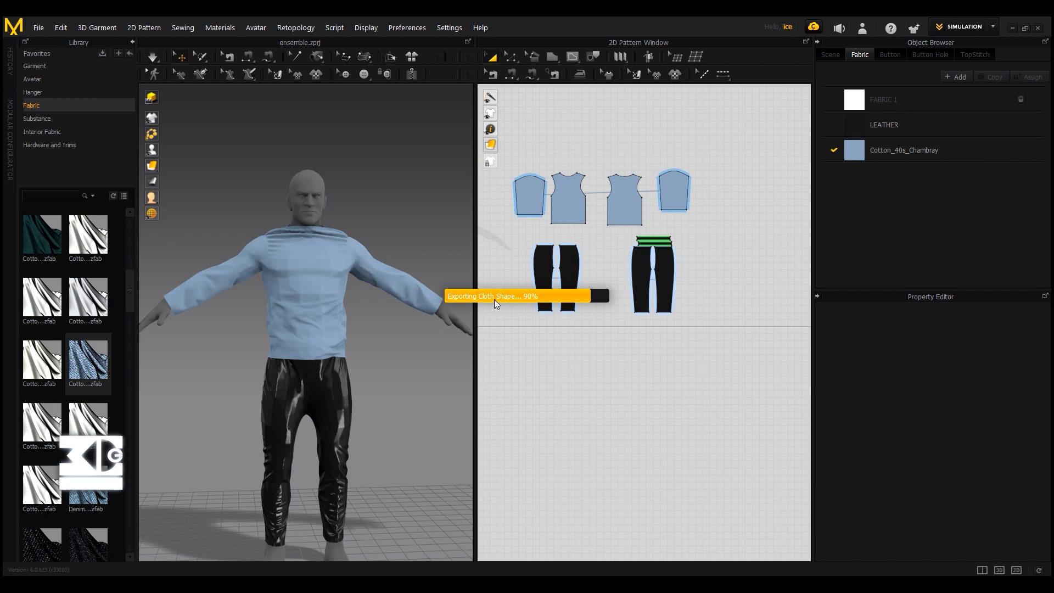
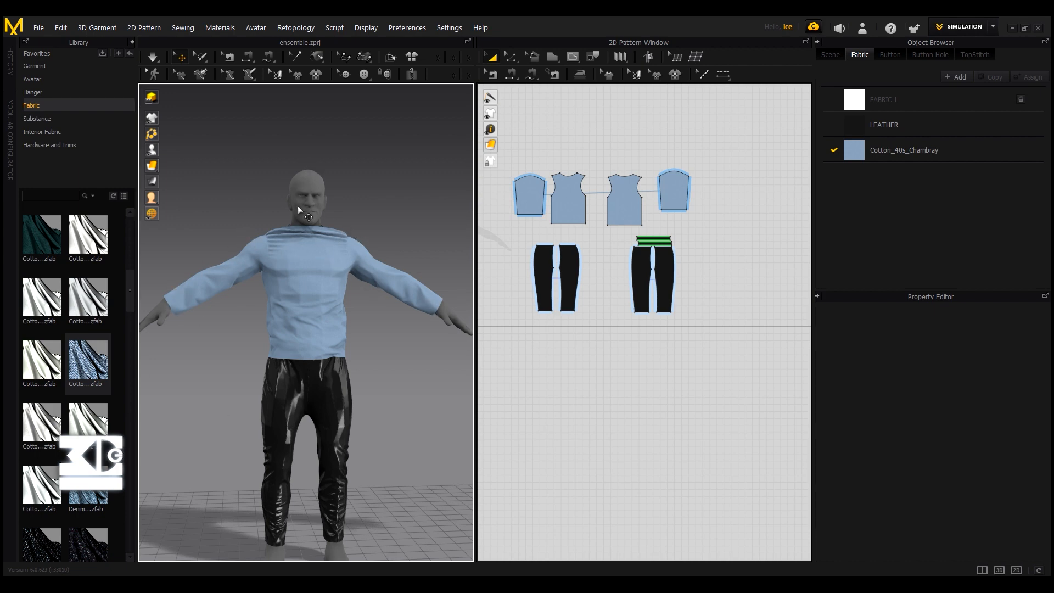
pyautogui.moveTo(297, 206); pyautogui.dragTo(243, 245, button='right')
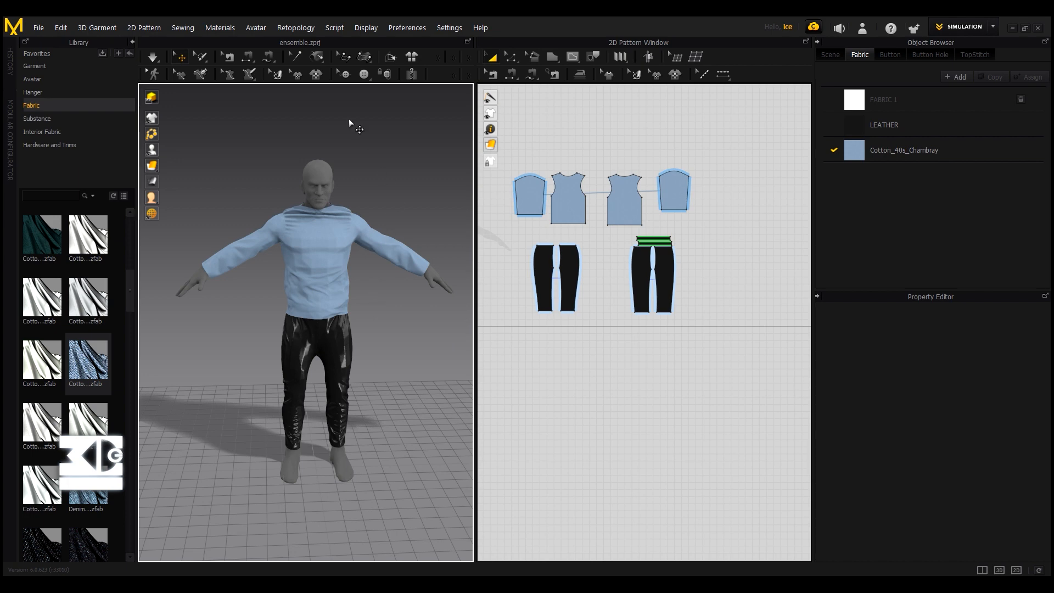
pyautogui.scroll(-1, 258, 128)
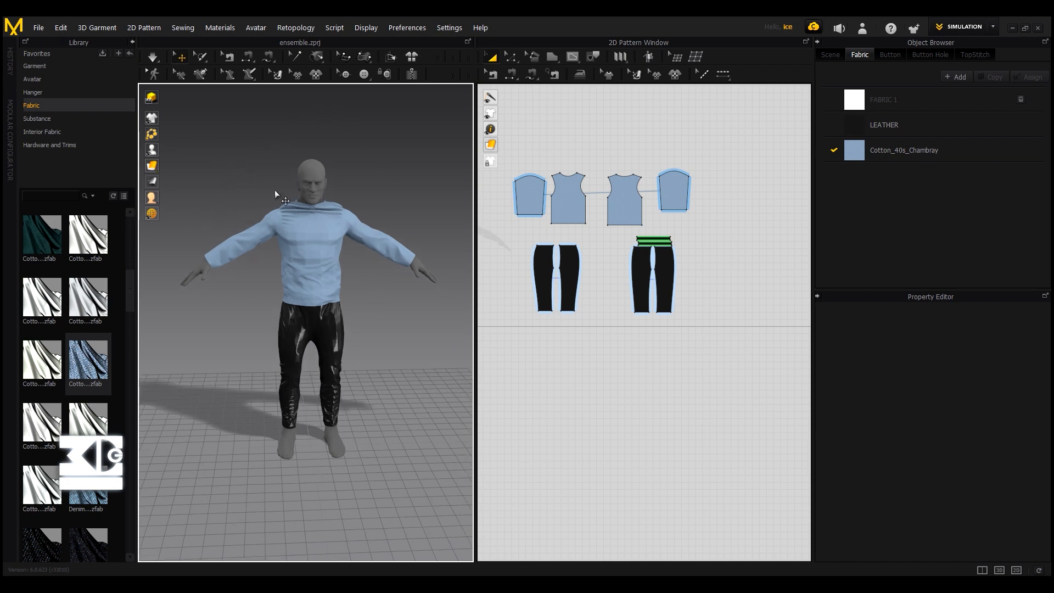
pyautogui.moveTo(275, 190); pyautogui.dragTo(321, 172, button='right')
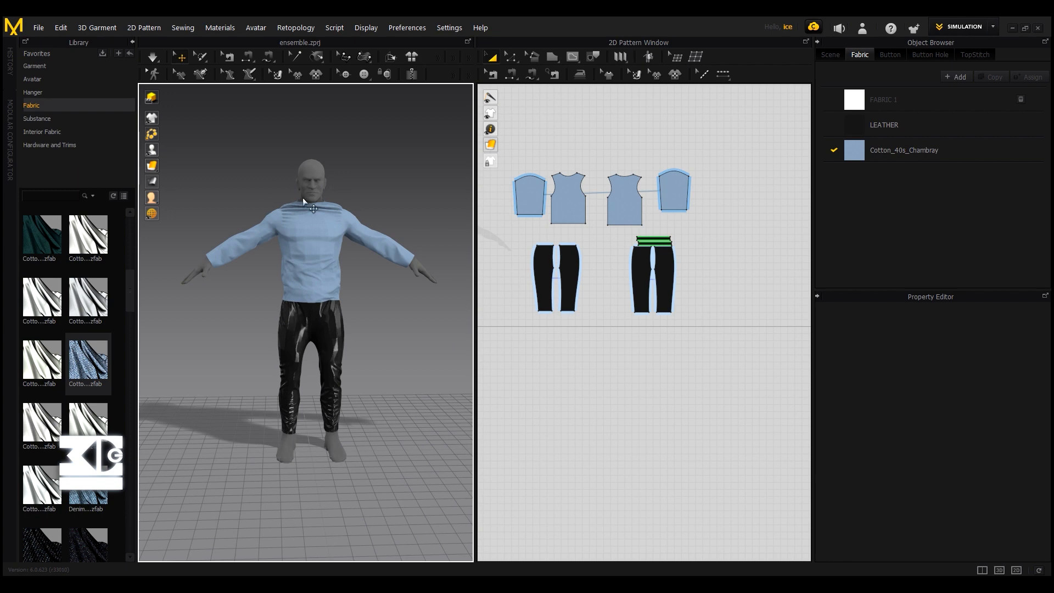
pyautogui.moveTo(240, 158); pyautogui.dragTo(242, 169, button='middle')
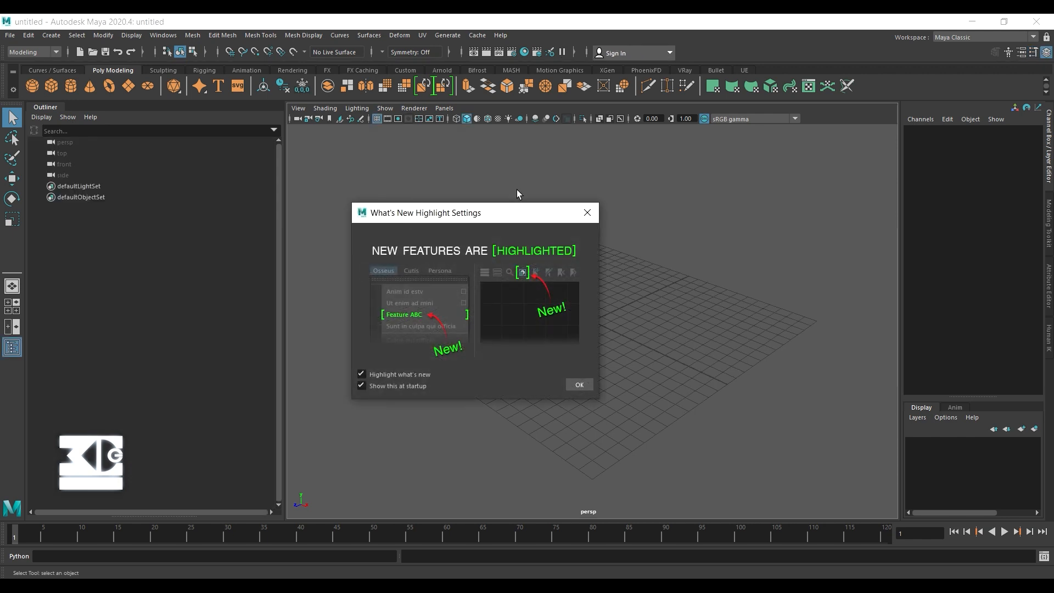
# - Switch to Maya, dismiss the new-feature highlight notice, and import john_shuffle.fbx from the Desktop folder "tuto debutant marvelous designer"
pyautogui.click(592, 219)
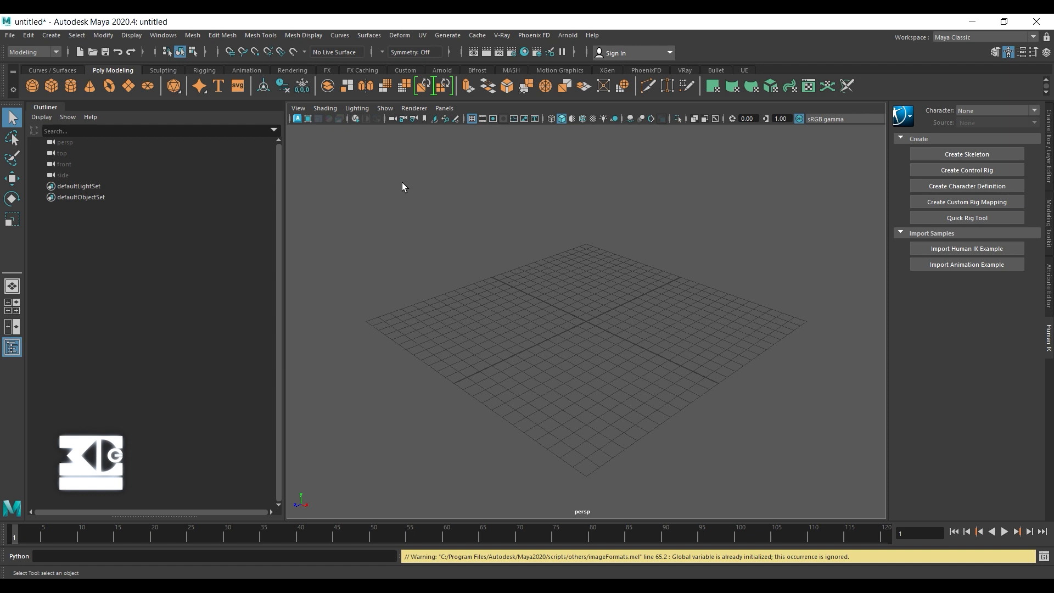
pyautogui.click(10, 34)
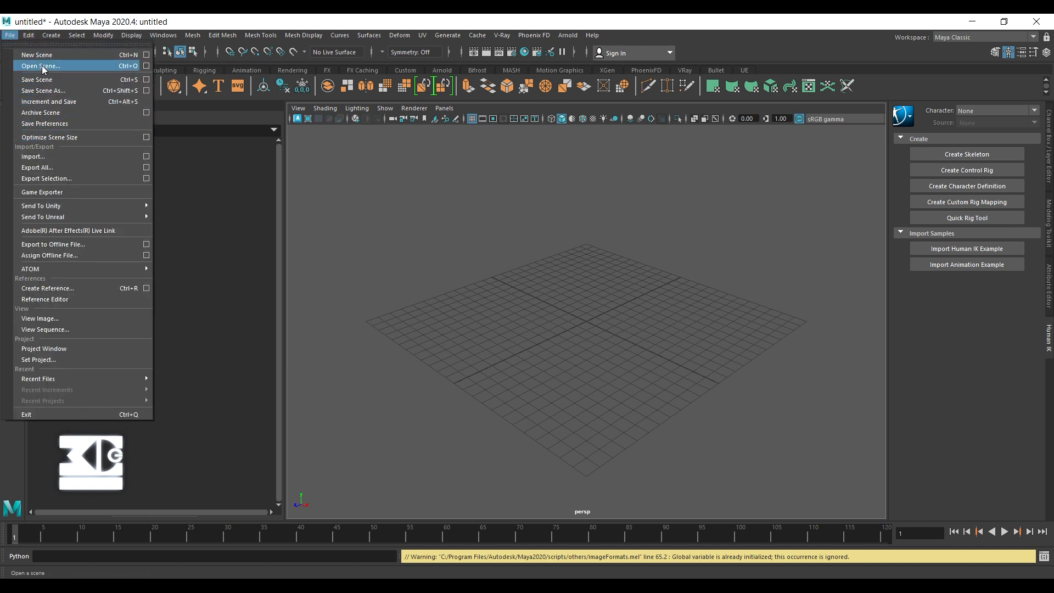
pyautogui.click(39, 157)
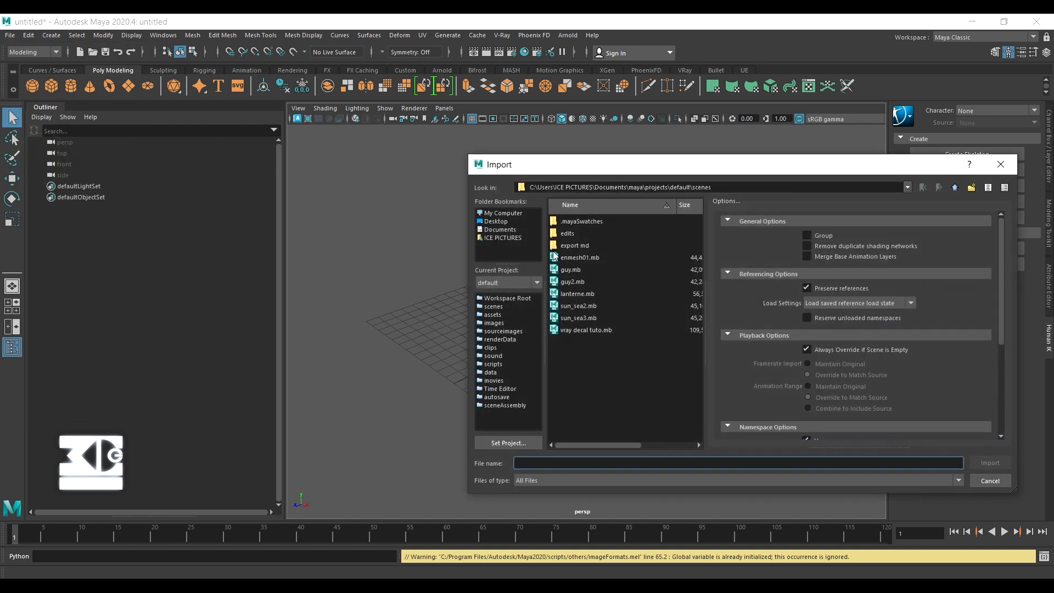
pyautogui.click(510, 222)
pyautogui.scroll(-5, 610, 373)
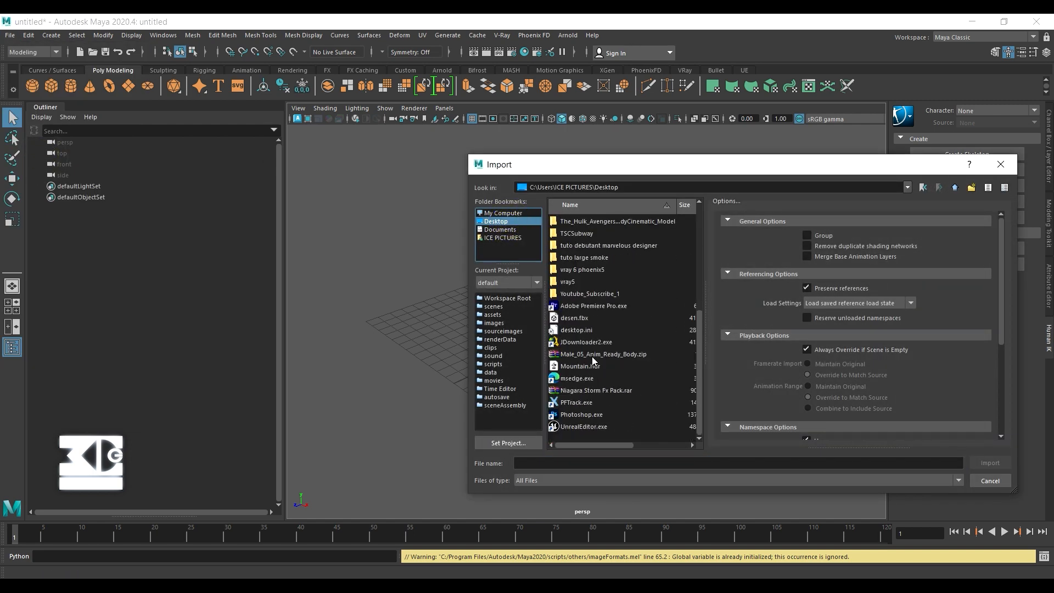
pyautogui.doubleClick(592, 245)
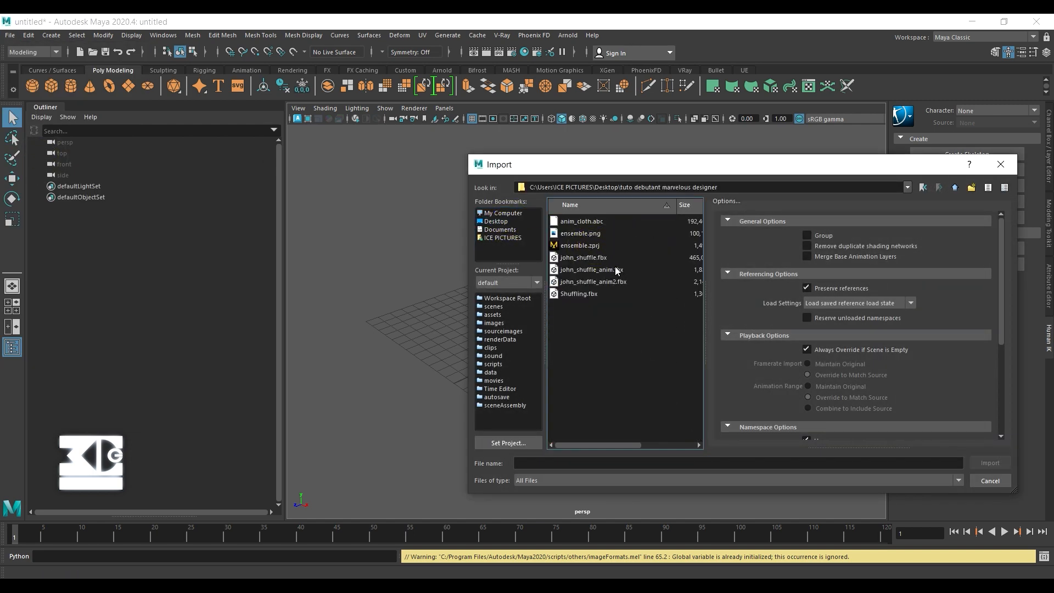
pyautogui.doubleClick(588, 257)
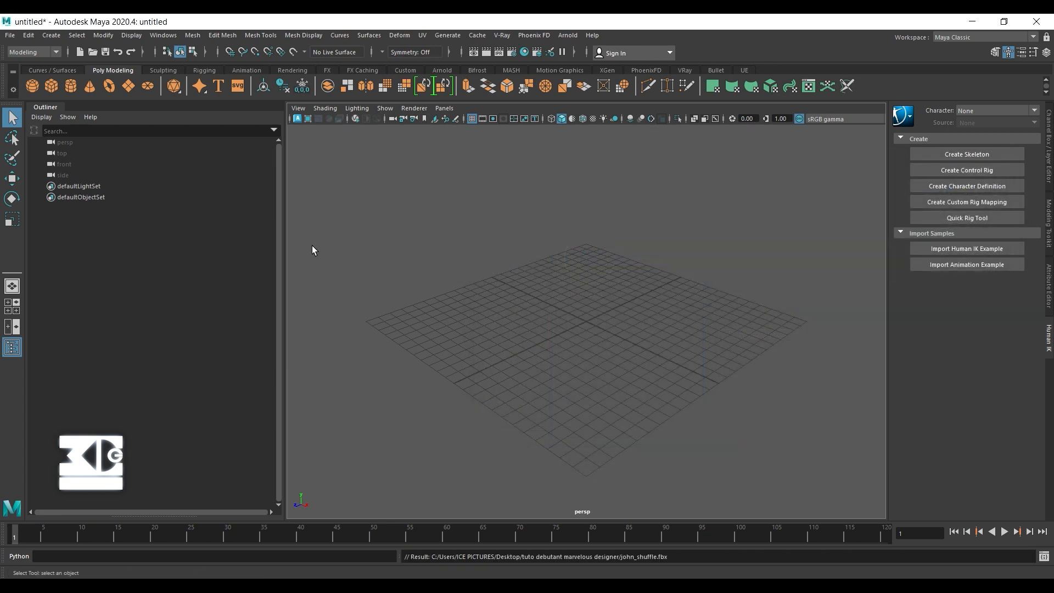
# - Frame the whole imported character and set its animation to the pose at frame 12
pyautogui.scroll(3, 459, 263)
pyautogui.scroll(-7, 457, 244)
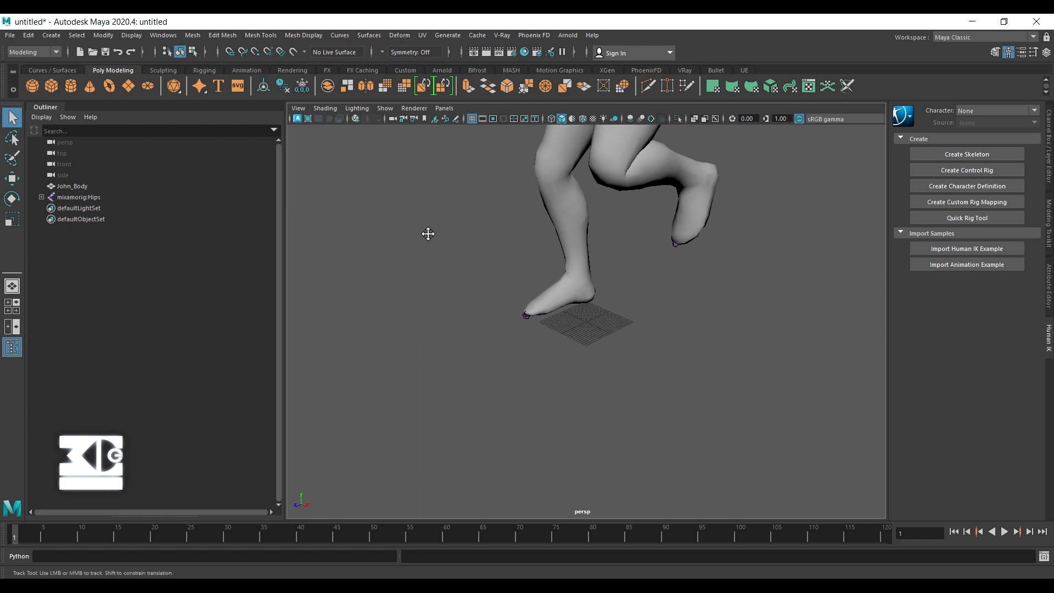
pyautogui.scroll(6, 425, 263)
pyautogui.scroll(-7, 428, 293)
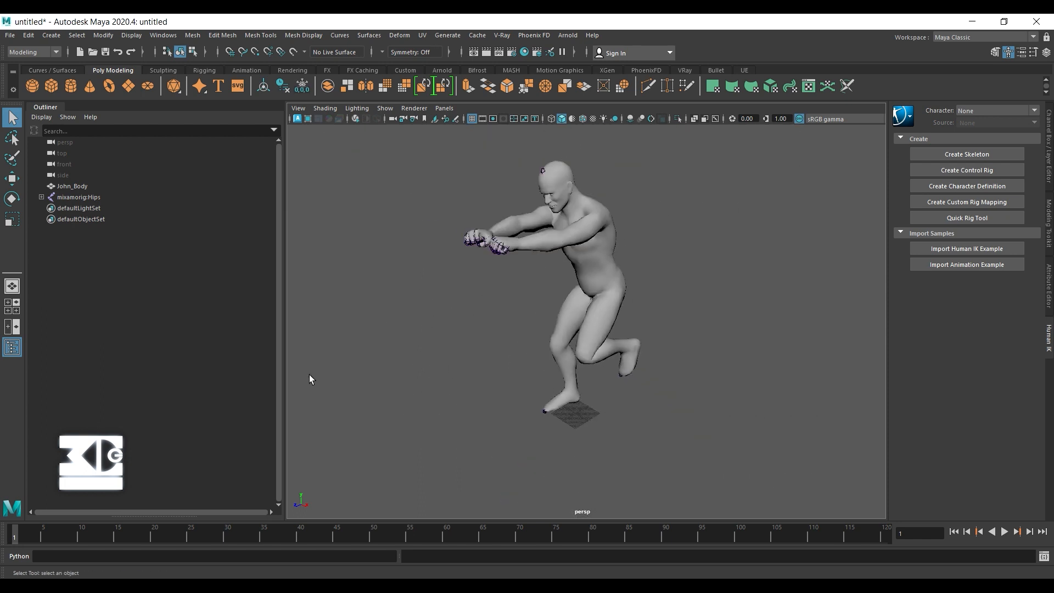
pyautogui.click(35, 532)
pyautogui.hotkey('alt', 'v')
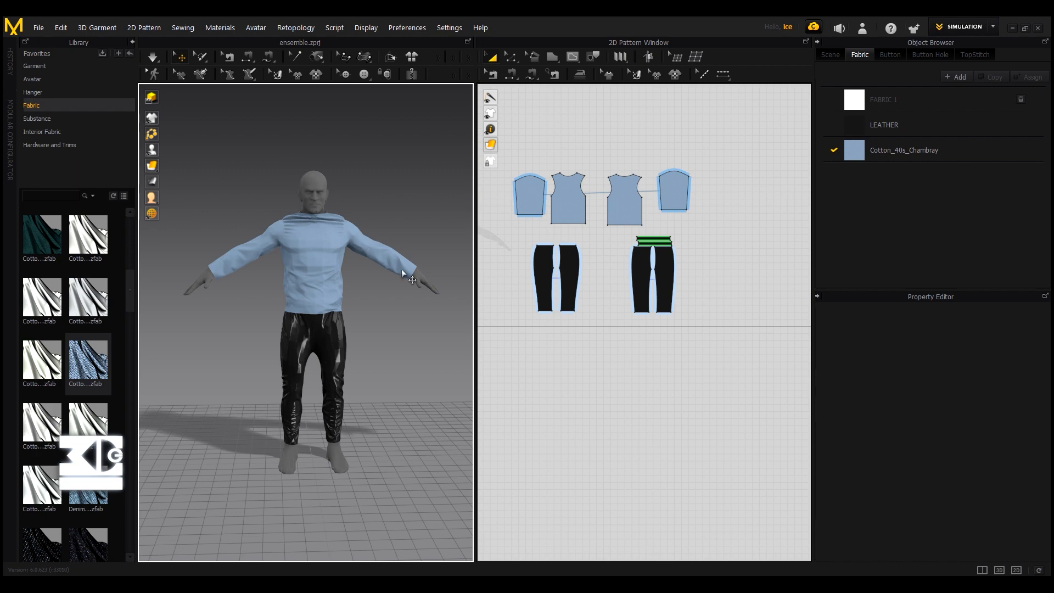
pyautogui.click(39, 27)
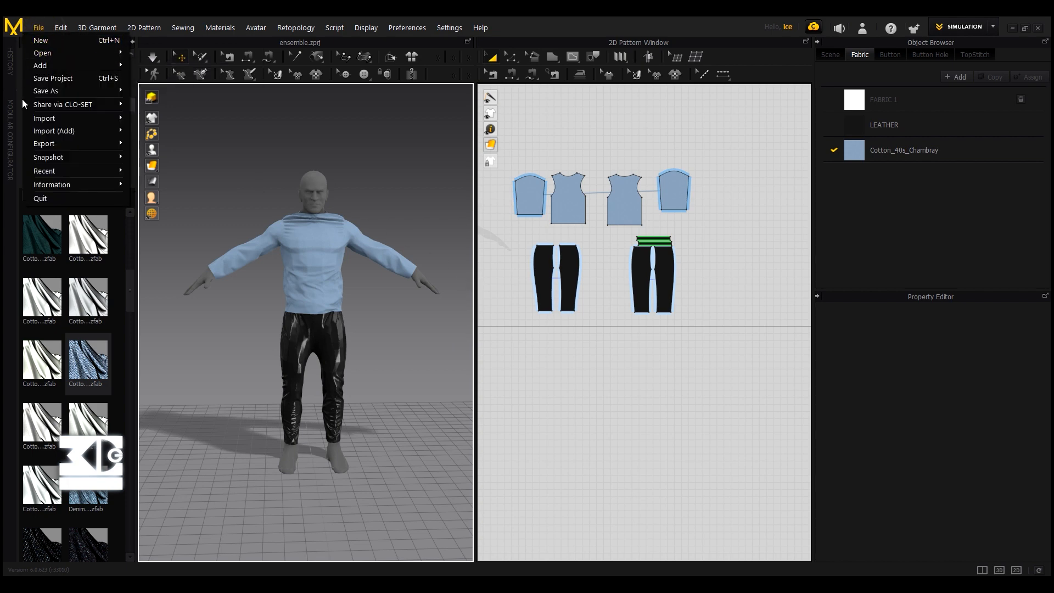
pyautogui.moveTo(31, 103)
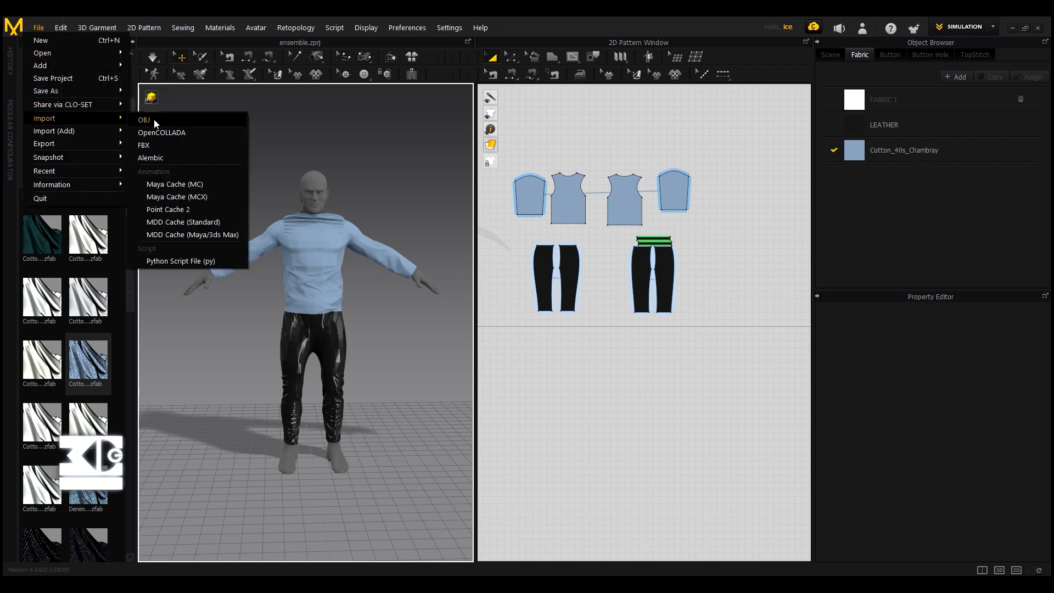
pyautogui.click(155, 119)
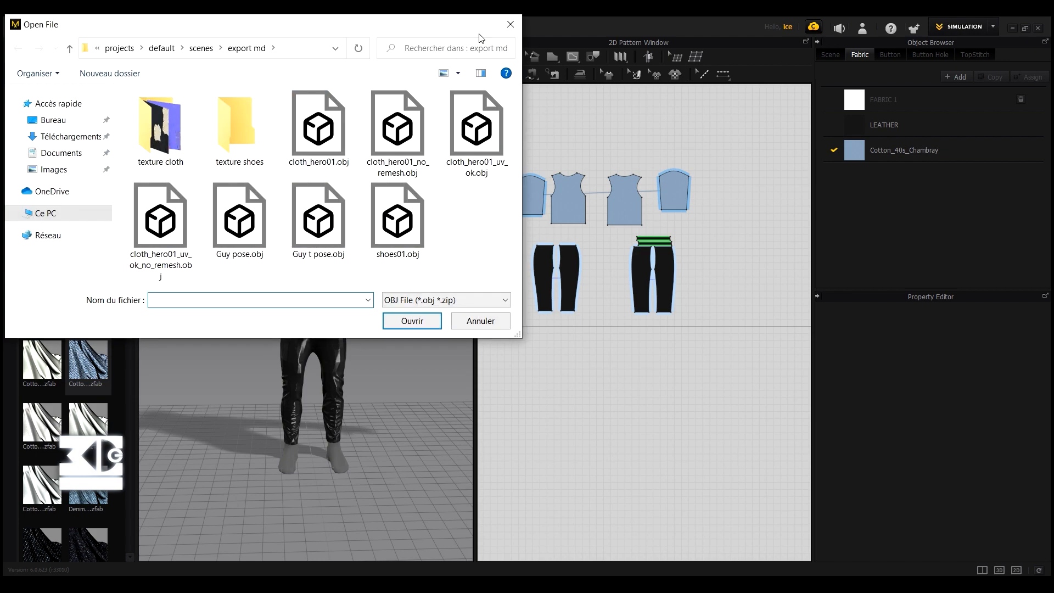
pyautogui.click(510, 25)
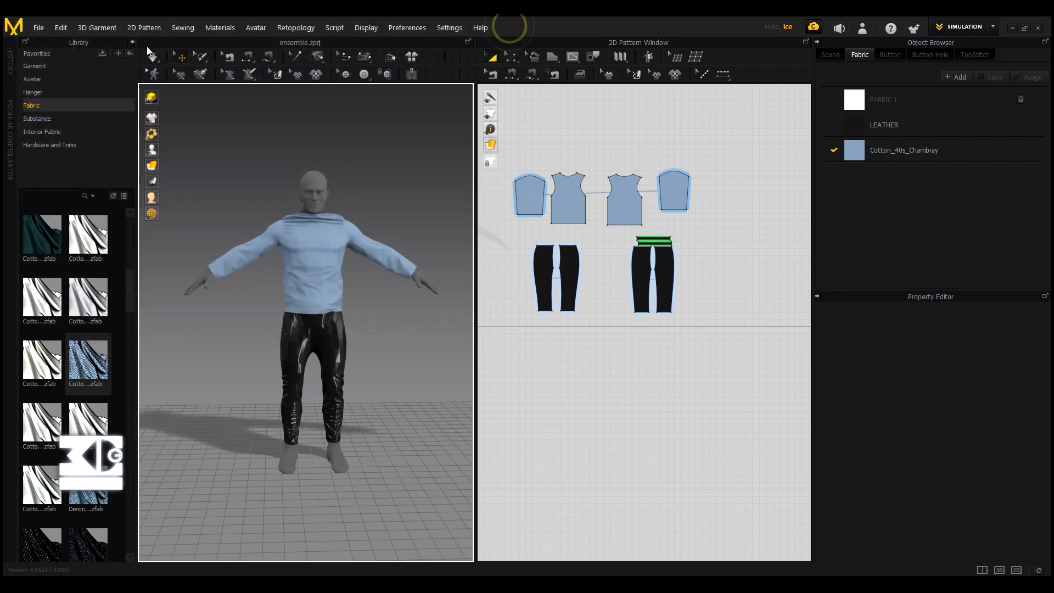
# - Switch to Maya and set the selection export's file type to OBJexport, leaving the file dialog without saving
pyautogui.click(596, 530)
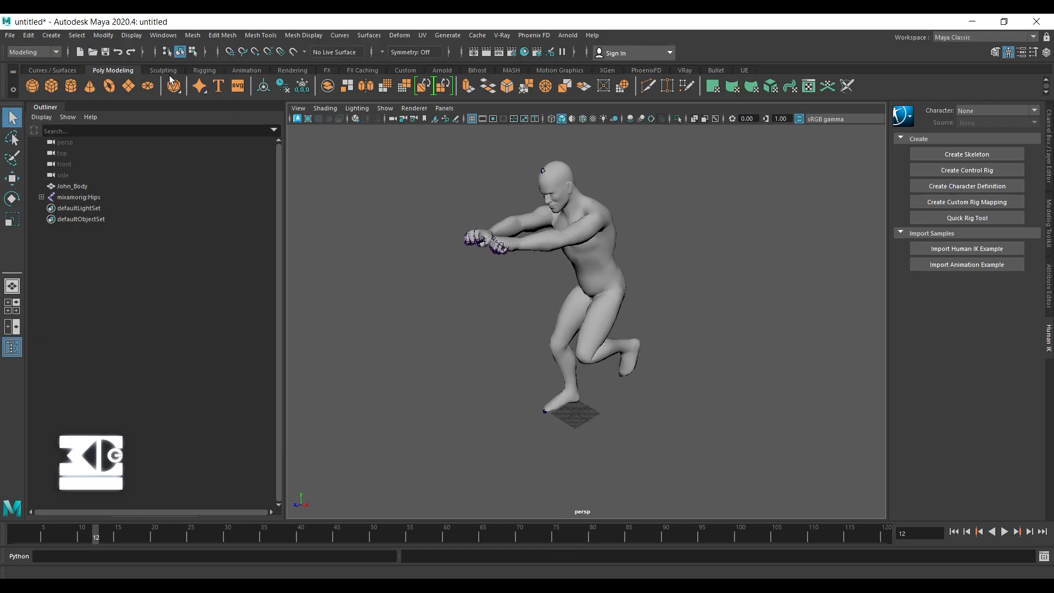
pyautogui.click(10, 35)
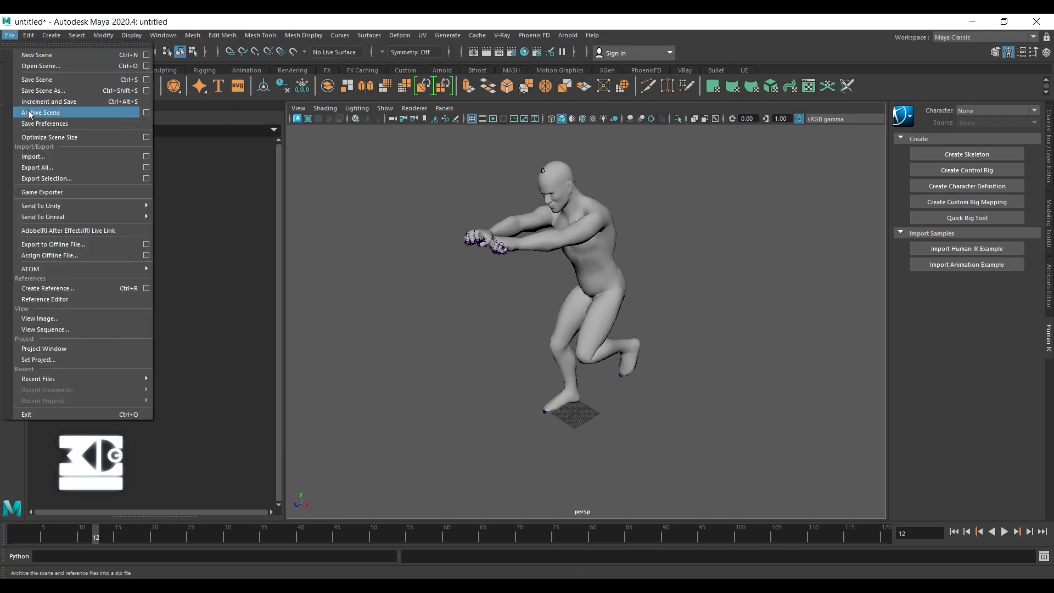
pyautogui.click(146, 179)
pyautogui.click(632, 156)
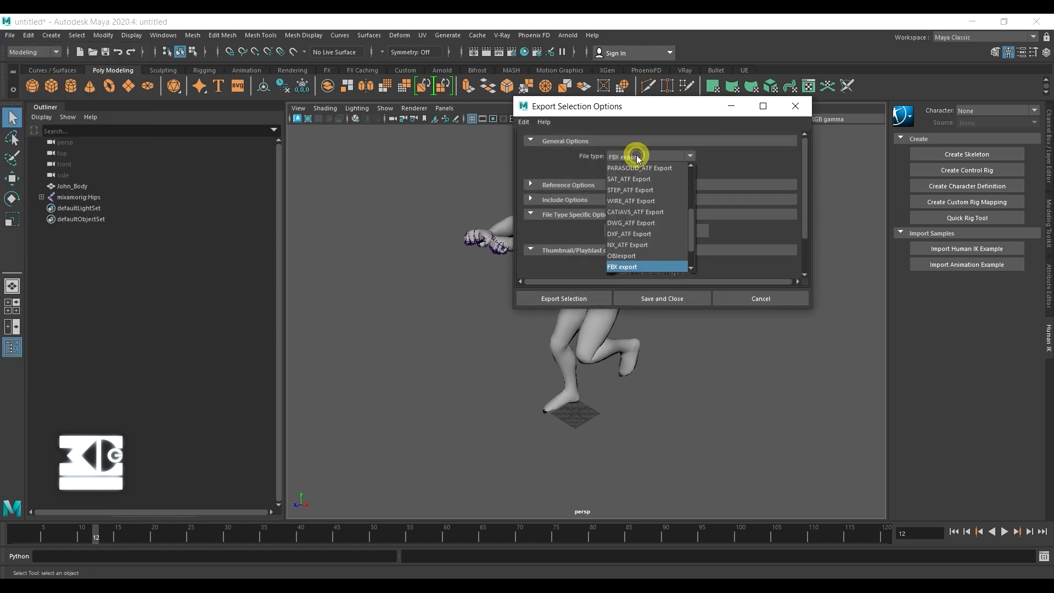
pyautogui.scroll(5, 651, 219)
pyautogui.scroll(-5, 652, 214)
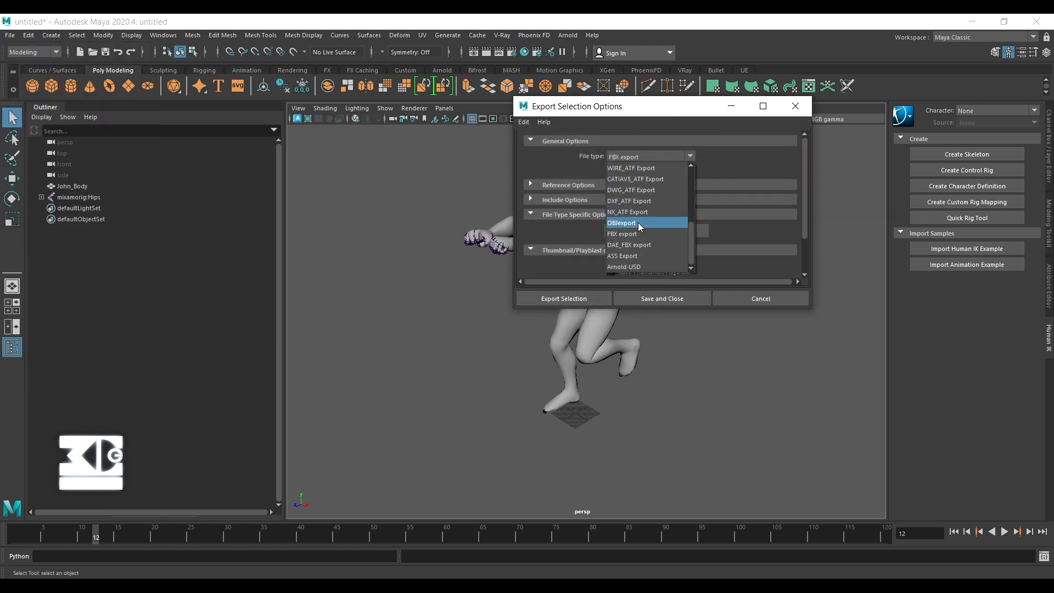
pyautogui.click(631, 226)
pyautogui.scroll(-1, 593, 272)
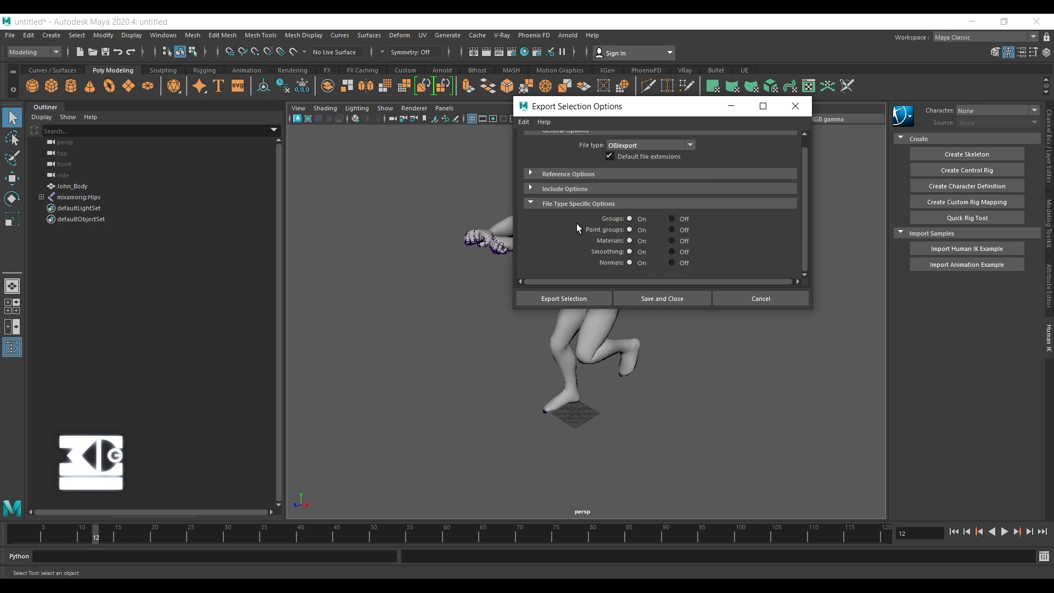
pyautogui.click(583, 298)
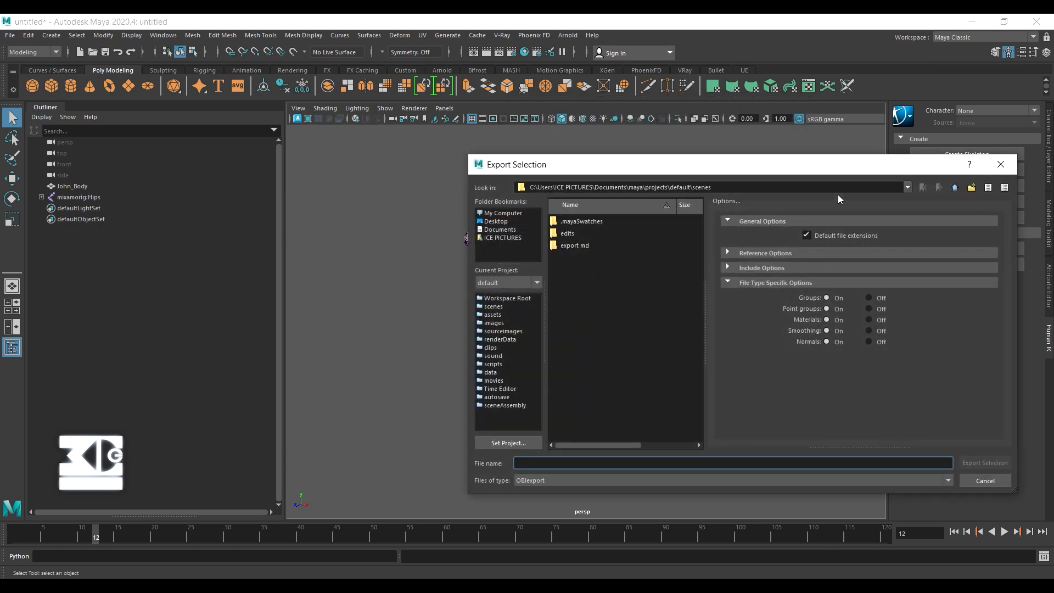
pyautogui.click(1001, 164)
# - Export only the John_Body mesh as the OBJ file john_shuffle_pose in the Desktop folder "tuto debutant marvelous designer"
pyautogui.click(88, 186)
pyautogui.click(29, 36)
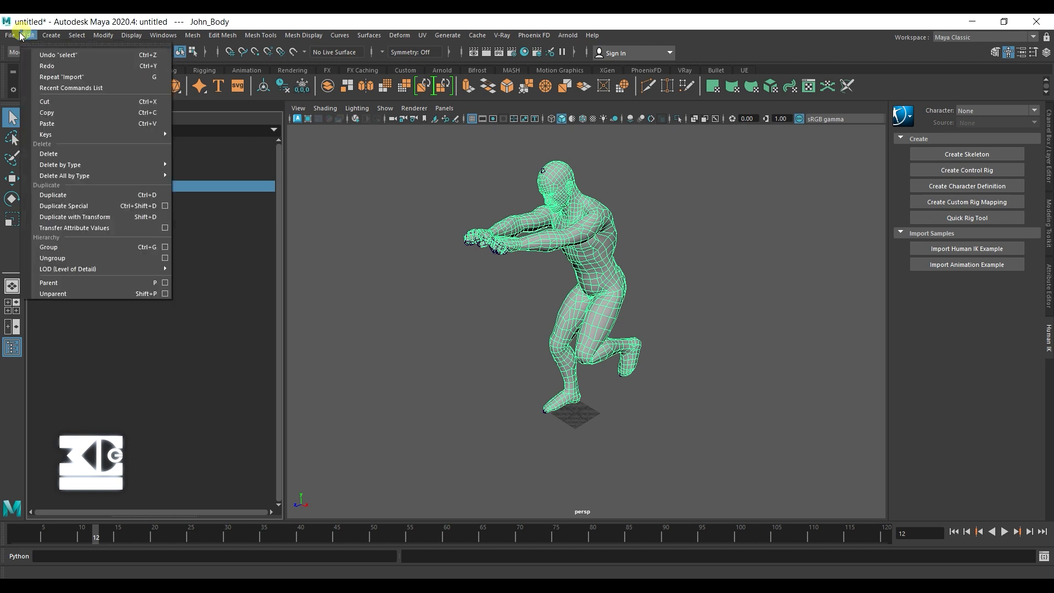
pyautogui.moveTo(10, 35)
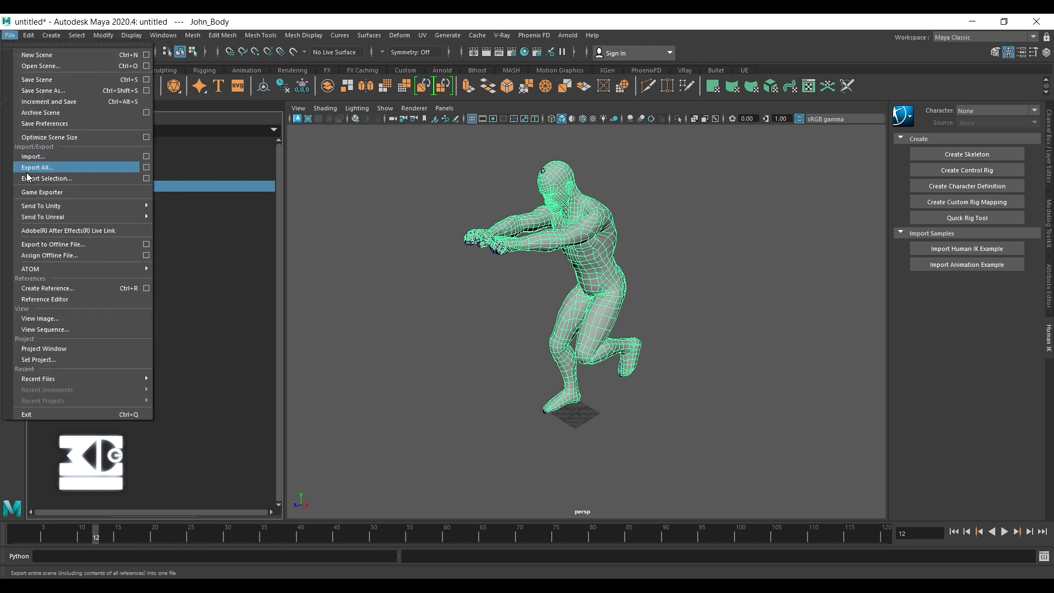
pyautogui.click(146, 178)
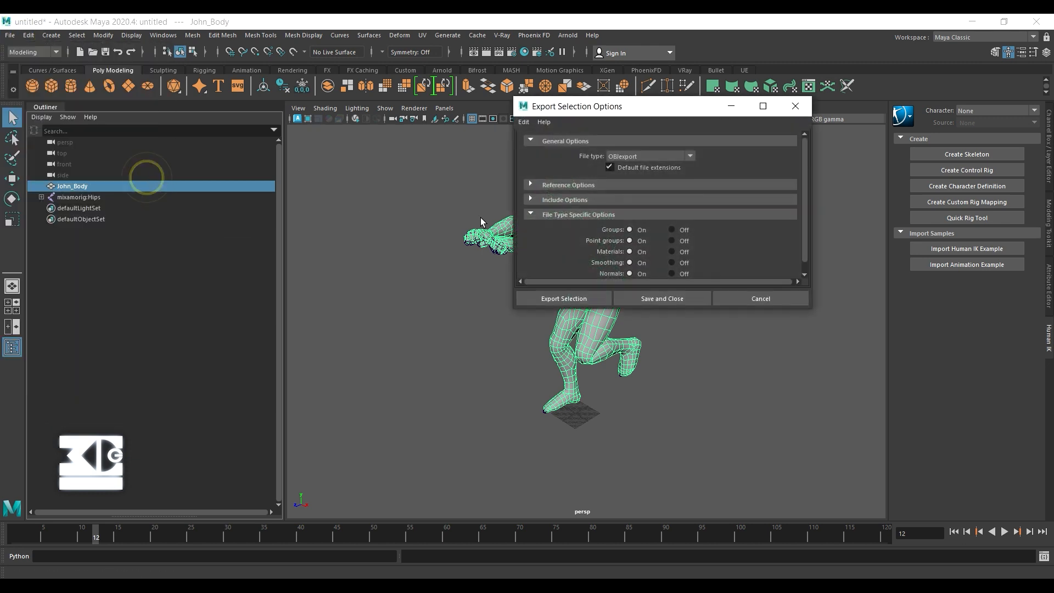
pyautogui.click(566, 298)
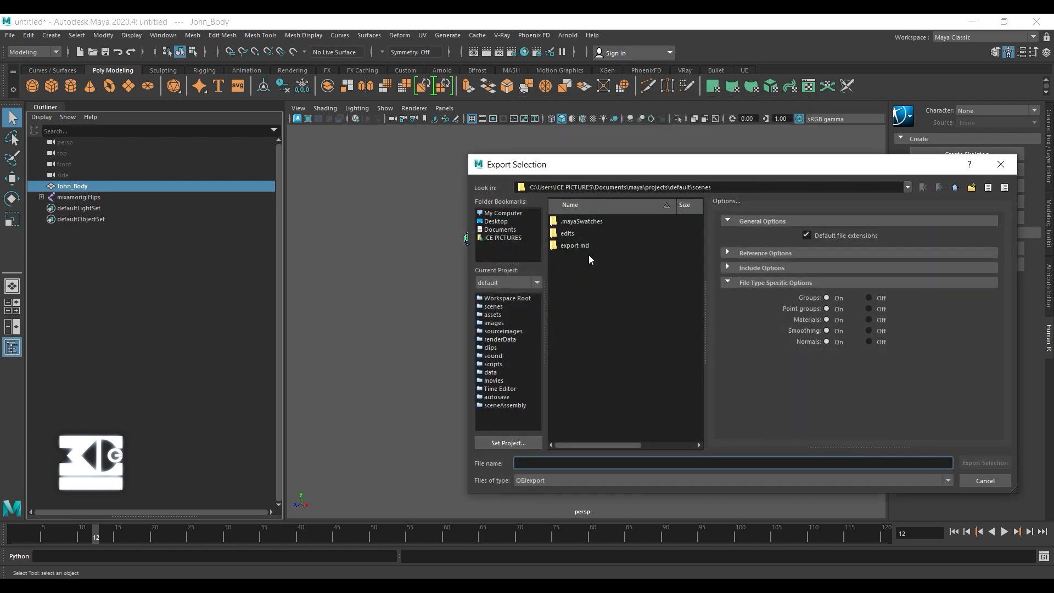
pyautogui.click(505, 220)
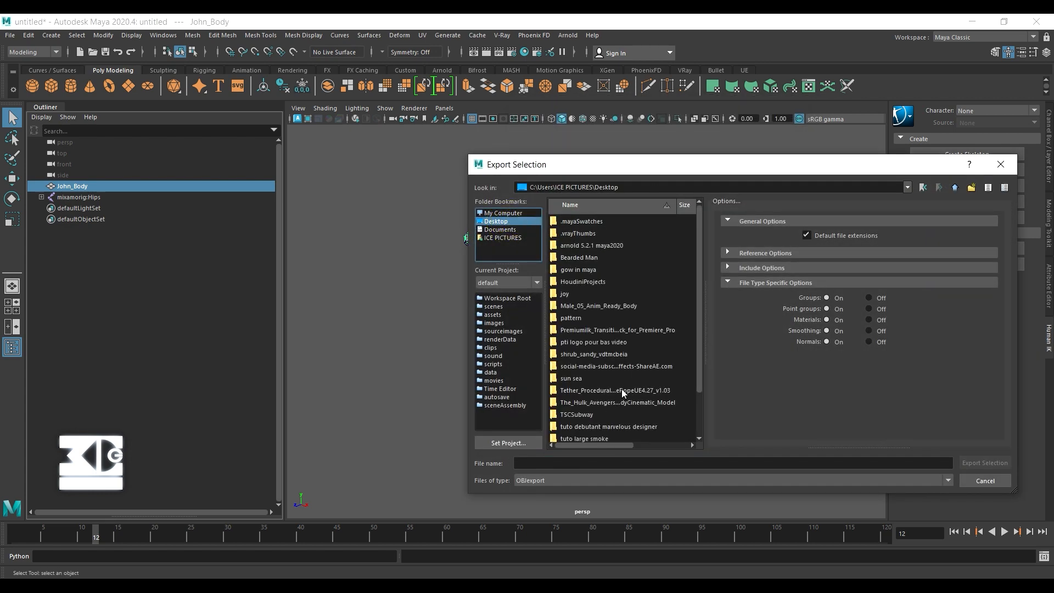
pyautogui.doubleClick(598, 427)
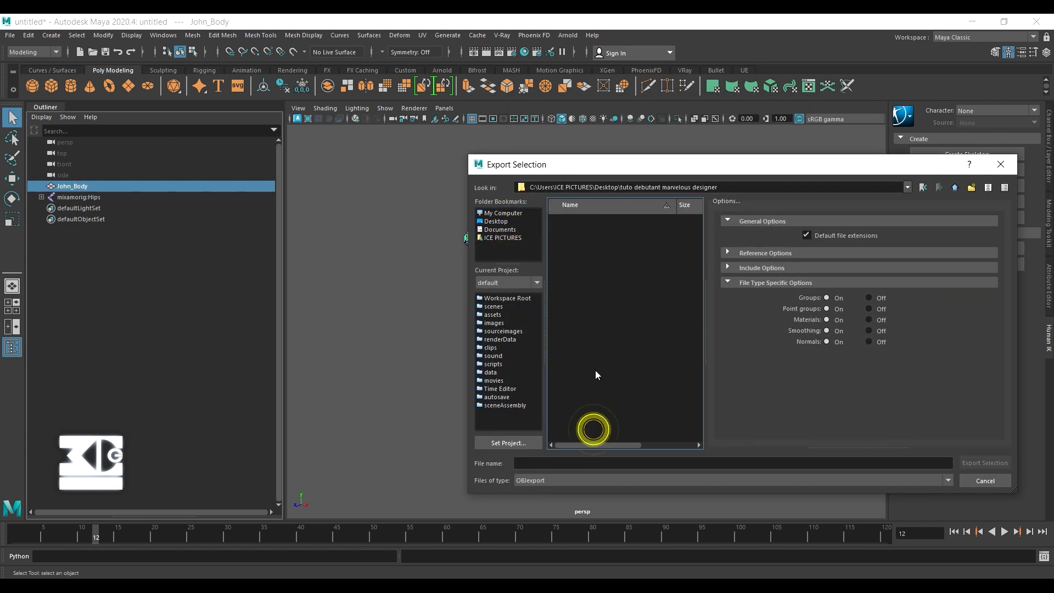
pyautogui.click(558, 464)
pyautogui.write('J')
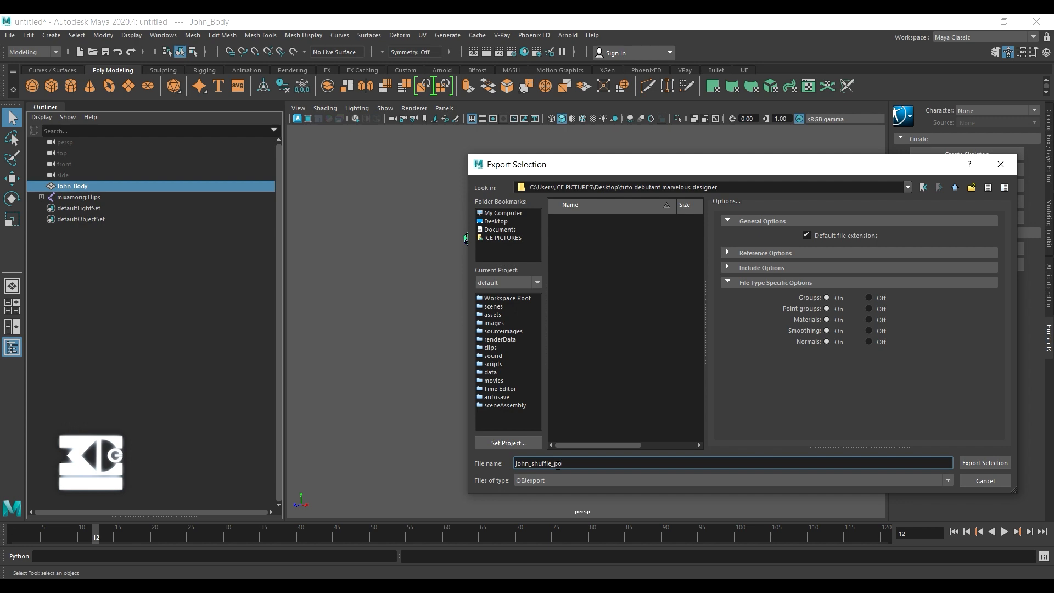
pyautogui.press('Return')
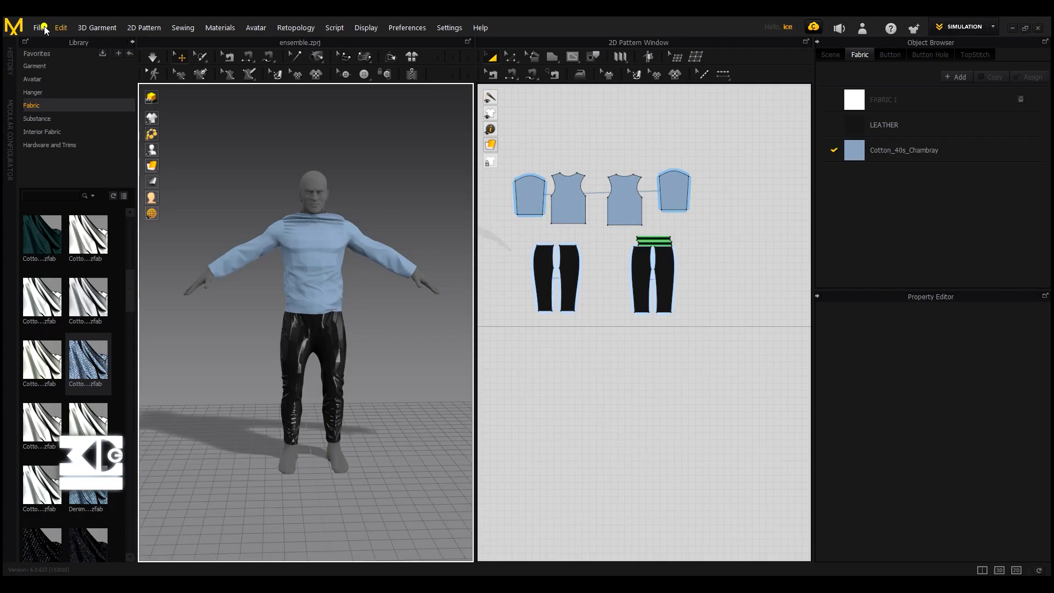
# - Switch to Marvelous Designer and start an OBJ import of john_shuffle_pose.obj from the Desktop folder "tuto debutant marvelous designer"
pyautogui.click(34, 28)
pyautogui.moveTo(53, 118)
pyautogui.click(154, 120)
pyautogui.click(53, 120)
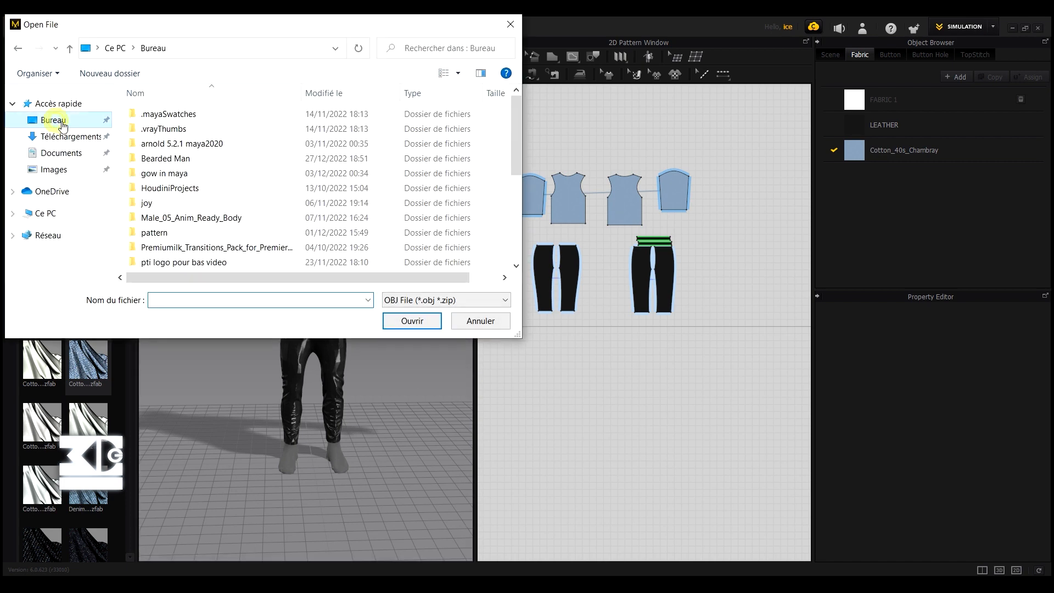
pyautogui.scroll(-3, 187, 220)
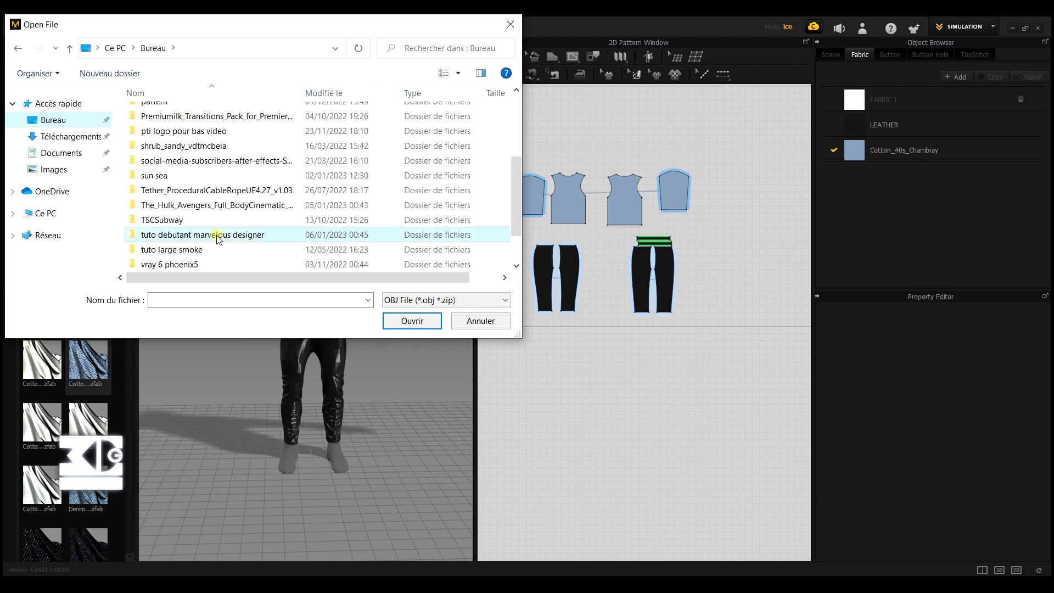
pyautogui.doubleClick(219, 236)
pyautogui.click(161, 129)
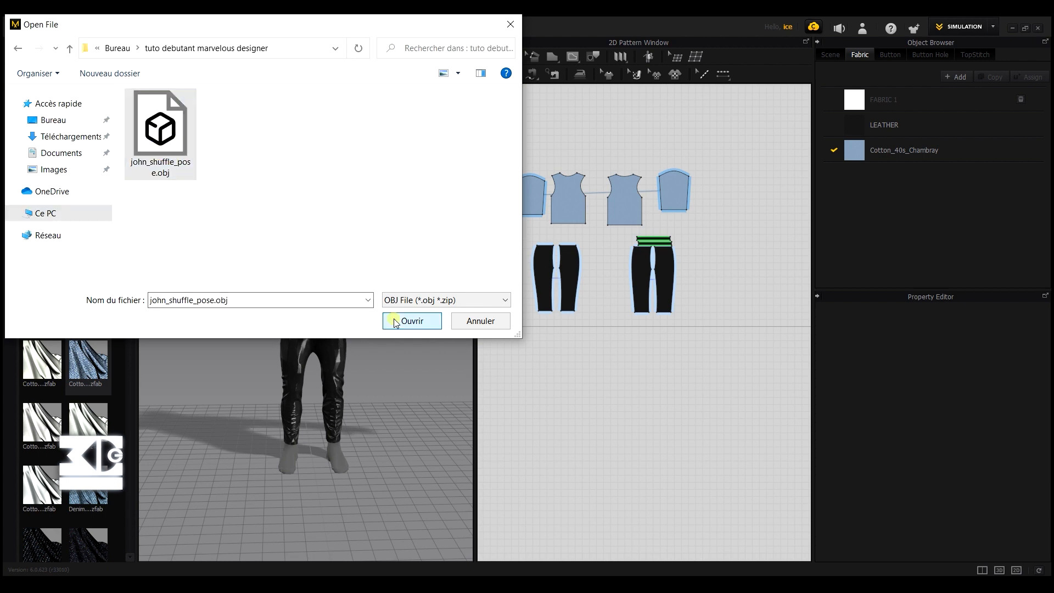
pyautogui.click(411, 321)
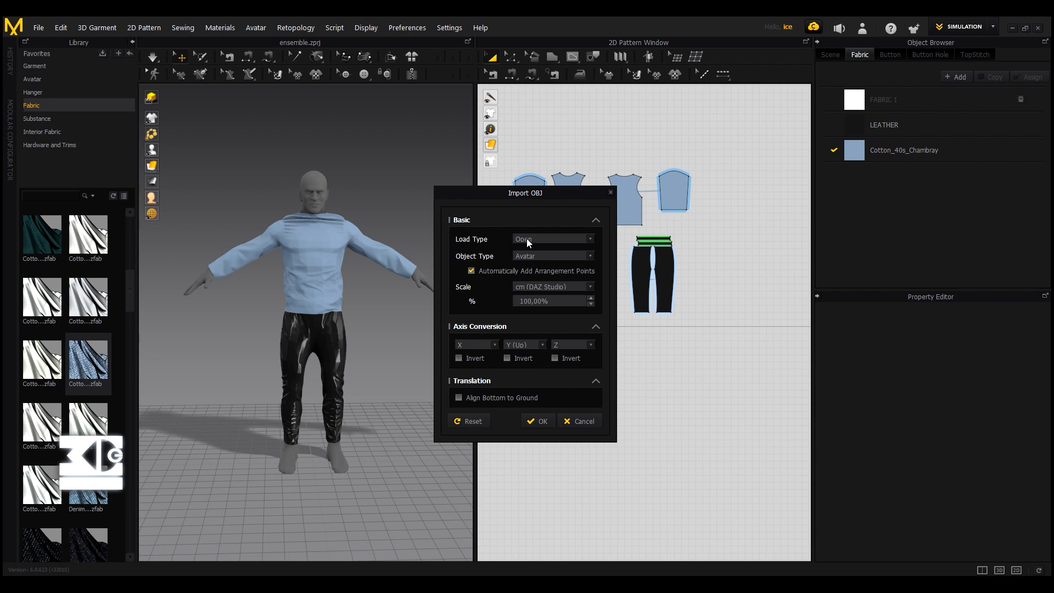
# - Import the pose OBJ as a Morph Target with Auto Scale and simulate the garment into the new pose
pyautogui.click(525, 286)
pyautogui.click(543, 350)
pyautogui.click(530, 239)
pyautogui.click(529, 258)
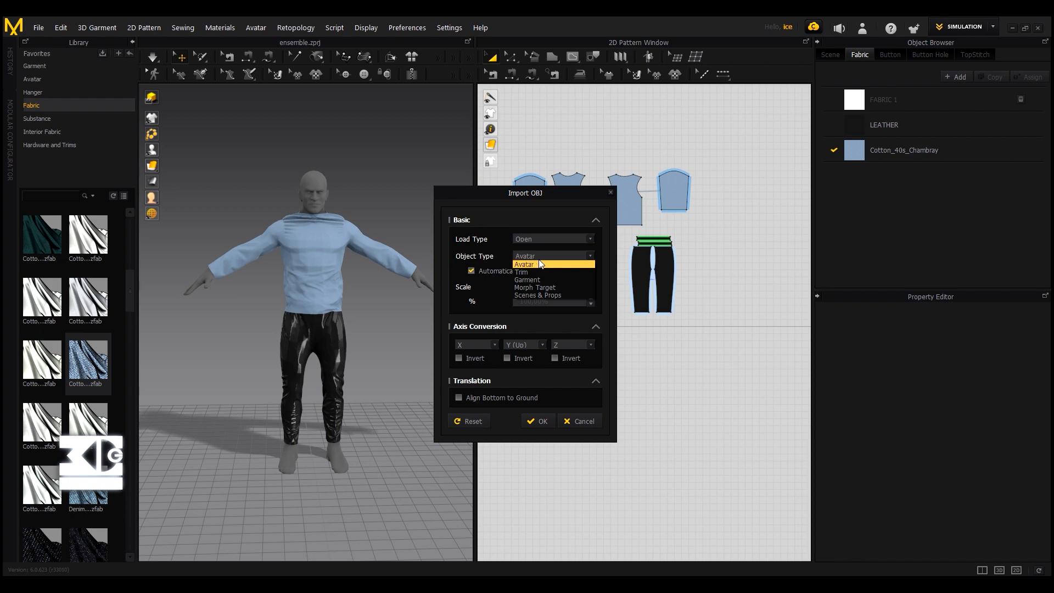
pyautogui.click(541, 287)
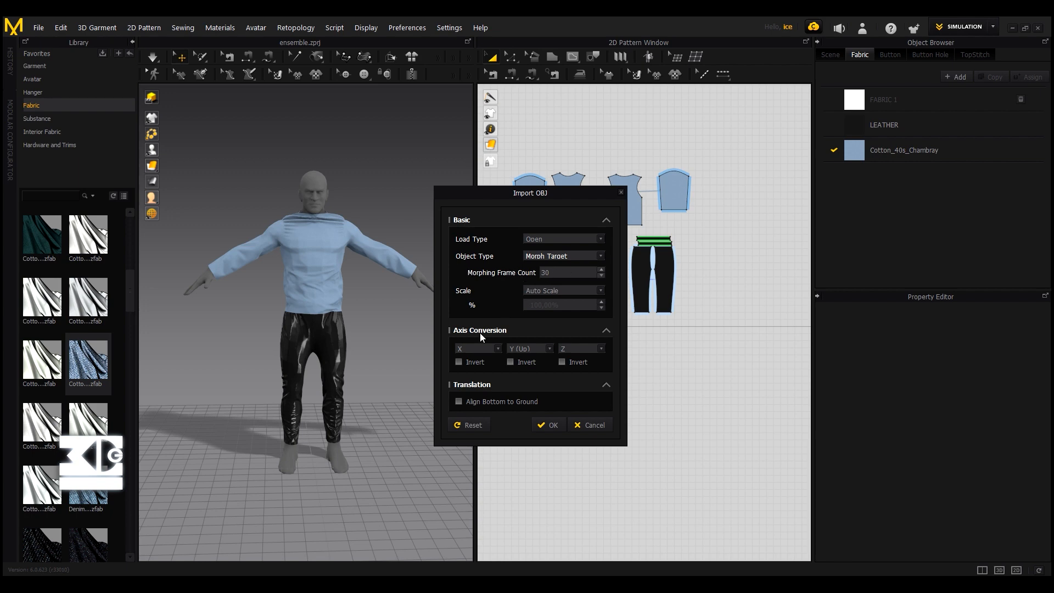
pyautogui.click(550, 425)
pyautogui.press('space')
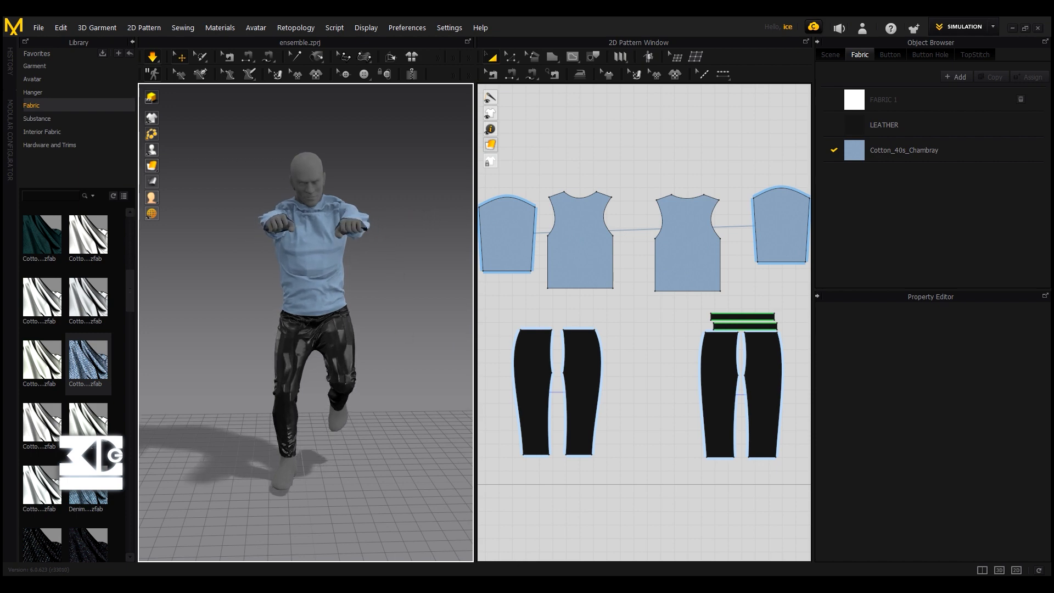
pyautogui.click(573, 559)
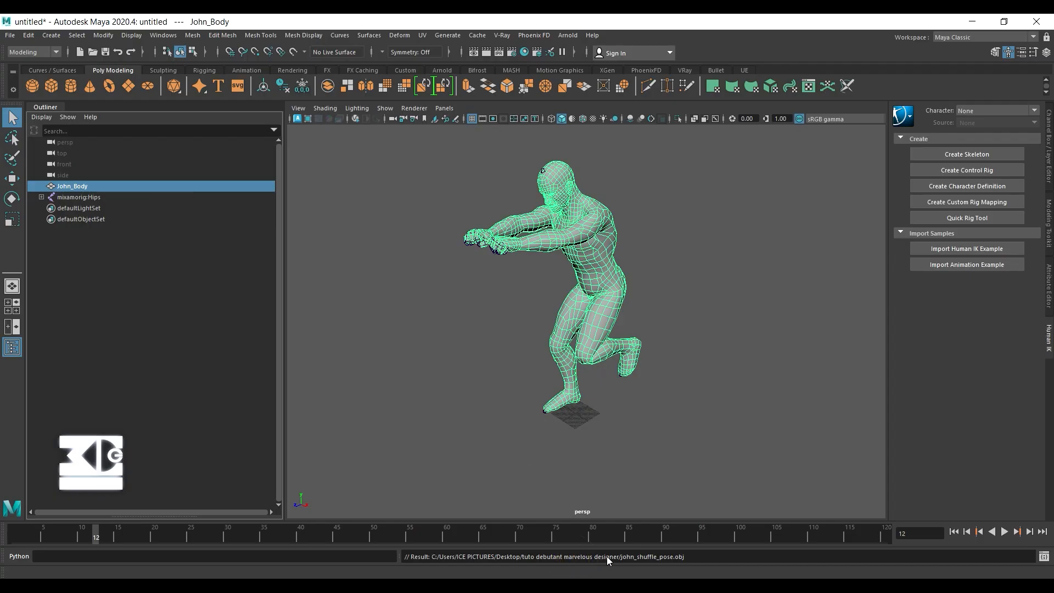
pyautogui.click(608, 577)
pyautogui.click(576, 576)
# - Restart the simulation and pull both shirt sleeves in the 3D view to adjust how they sit on the forearms
pyautogui.moveTo(365, 247); pyautogui.dragTo(395, 275, button='right')
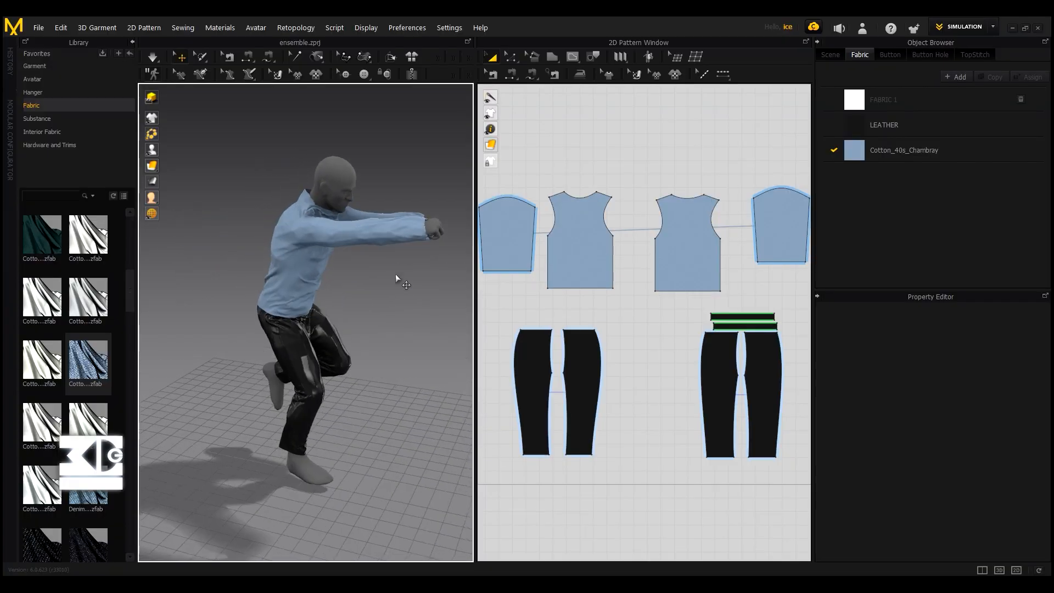
pyautogui.click(154, 57)
pyautogui.moveTo(403, 232); pyautogui.dragTo(398, 228)
pyautogui.click(397, 228)
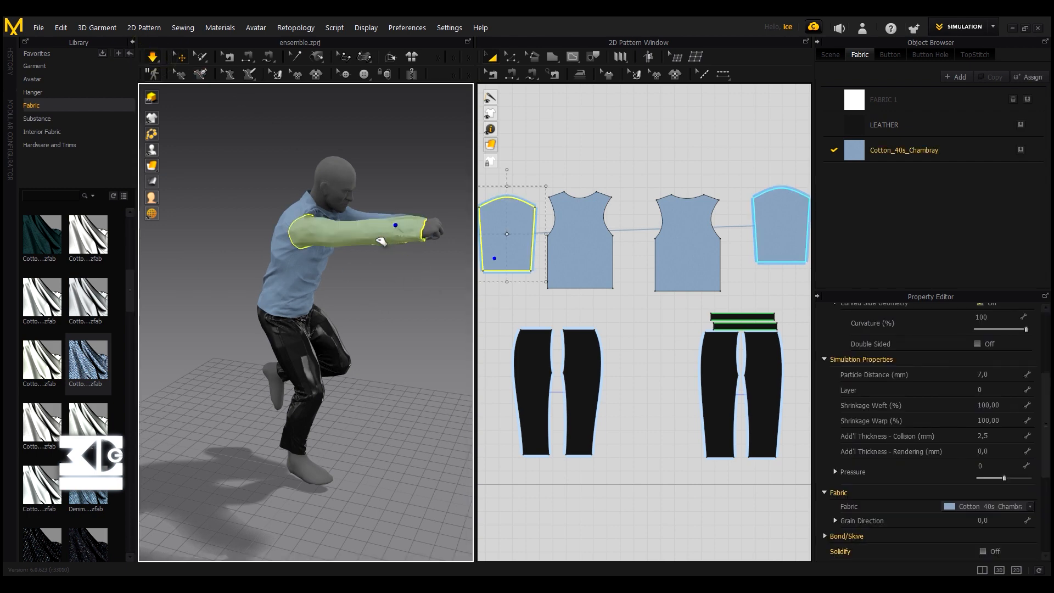
pyautogui.moveTo(275, 289); pyautogui.dragTo(207, 285, button='right')
pyautogui.moveTo(415, 239); pyautogui.dragTo(438, 288)
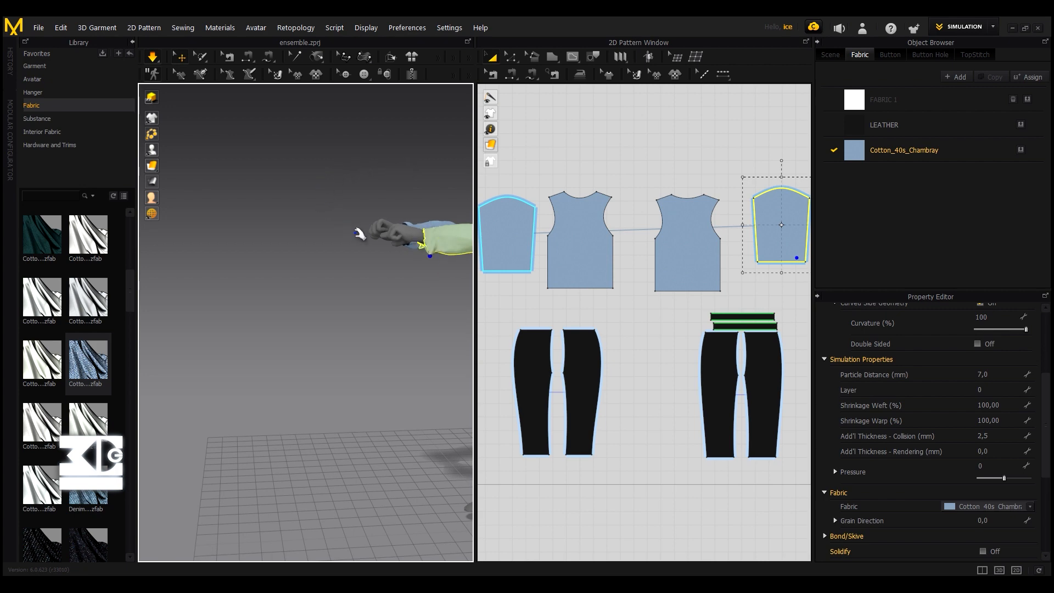
# - Examine the drape of the simulated outfit on the posed avatar from above, from the side and from the front
pyautogui.moveTo(397, 267); pyautogui.dragTo(426, 277, button='right')
pyautogui.moveTo(321, 190); pyautogui.dragTo(255, 230, button='middle')
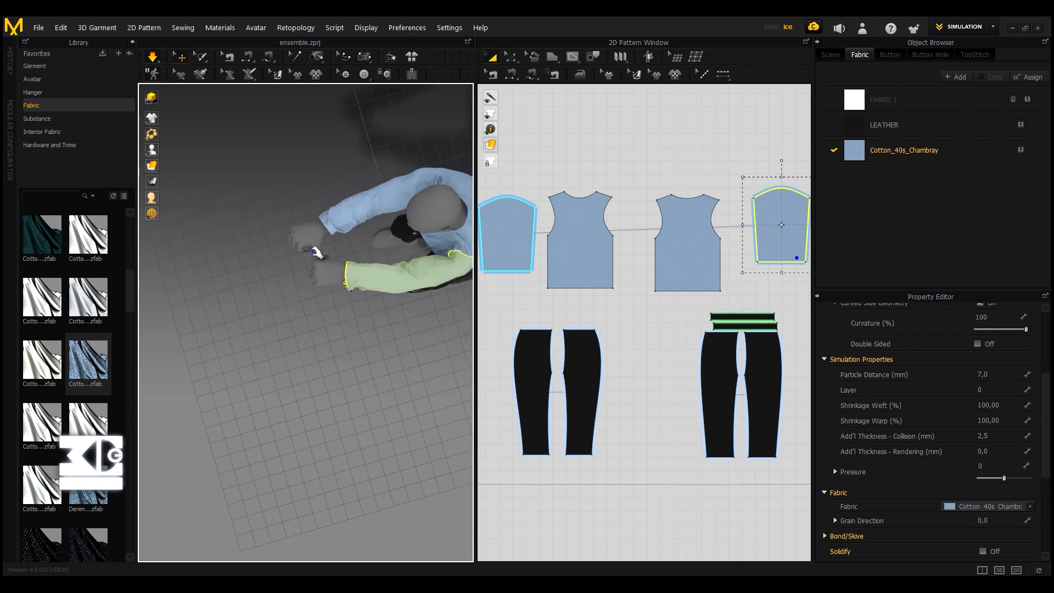
pyautogui.scroll(-2, 285, 349)
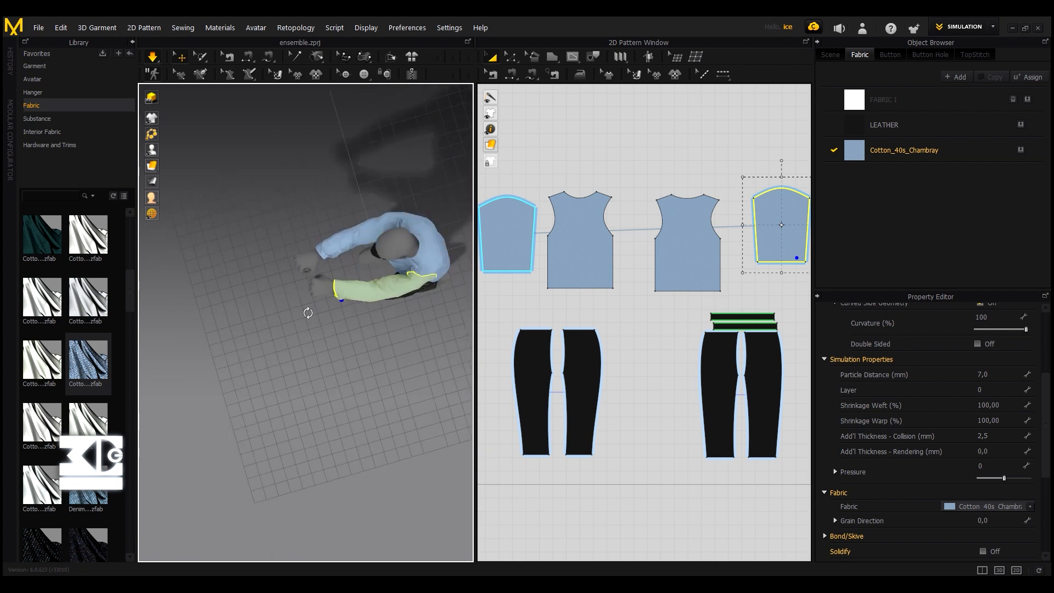
pyautogui.moveTo(306, 308); pyautogui.dragTo(259, 304, button='right')
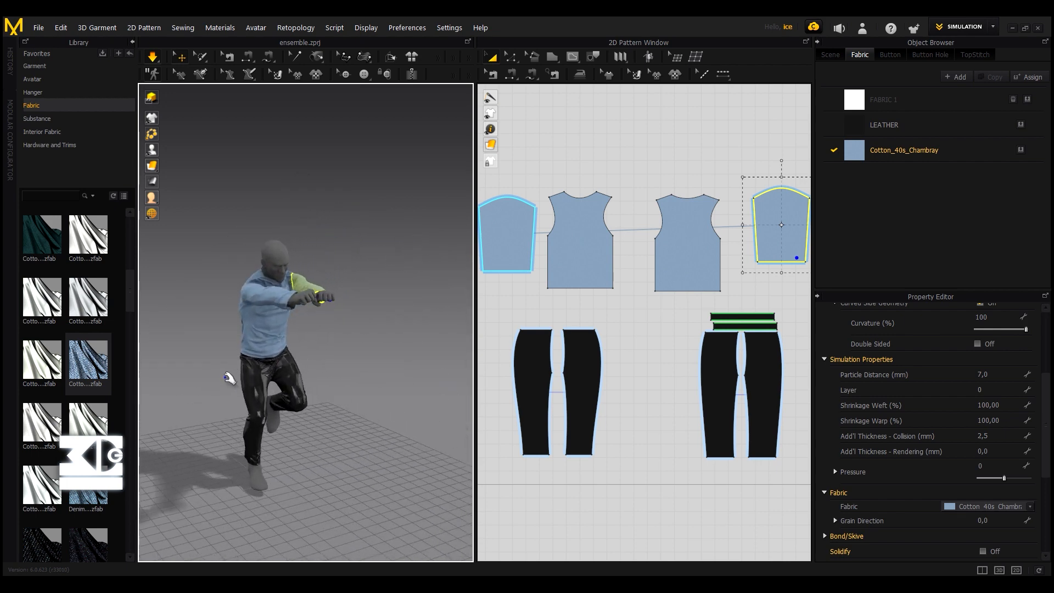
pyautogui.scroll(1, 228, 374)
pyautogui.scroll(1, 246, 338)
pyautogui.moveTo(246, 337); pyautogui.dragTo(292, 324, button='middle')
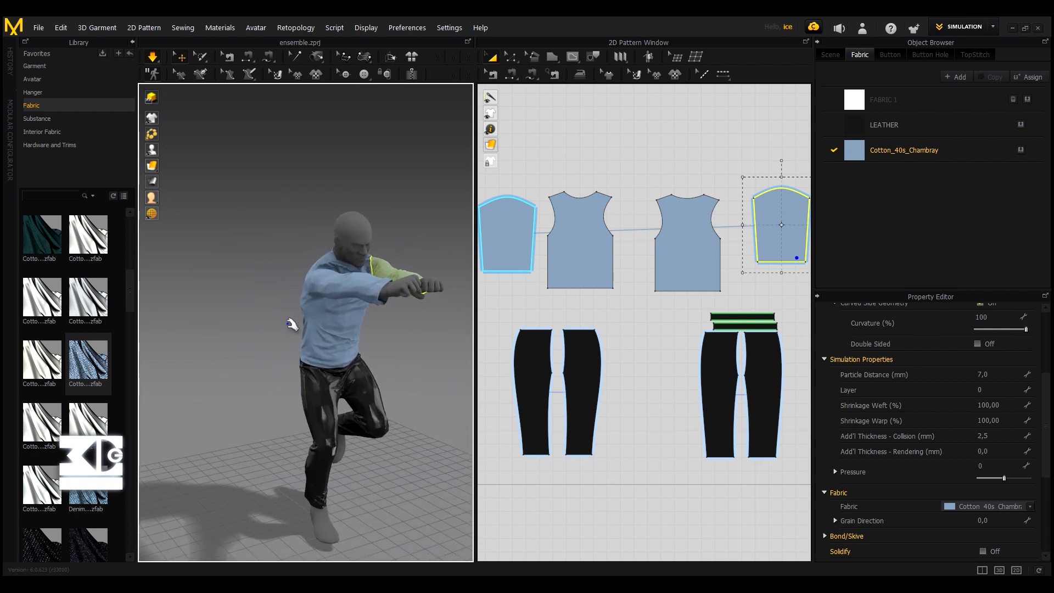
pyautogui.scroll(-1, 202, 100)
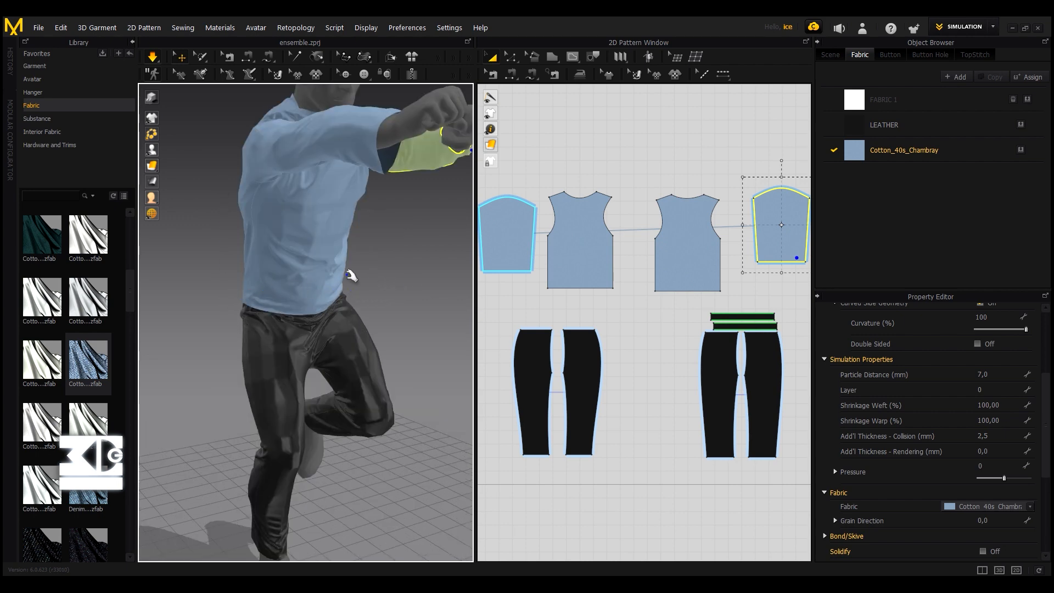
# - Stop the simulation and bring the whole posed avatar into view
pyautogui.moveTo(351, 275); pyautogui.dragTo(327, 274, button='right')
pyautogui.click(153, 54)
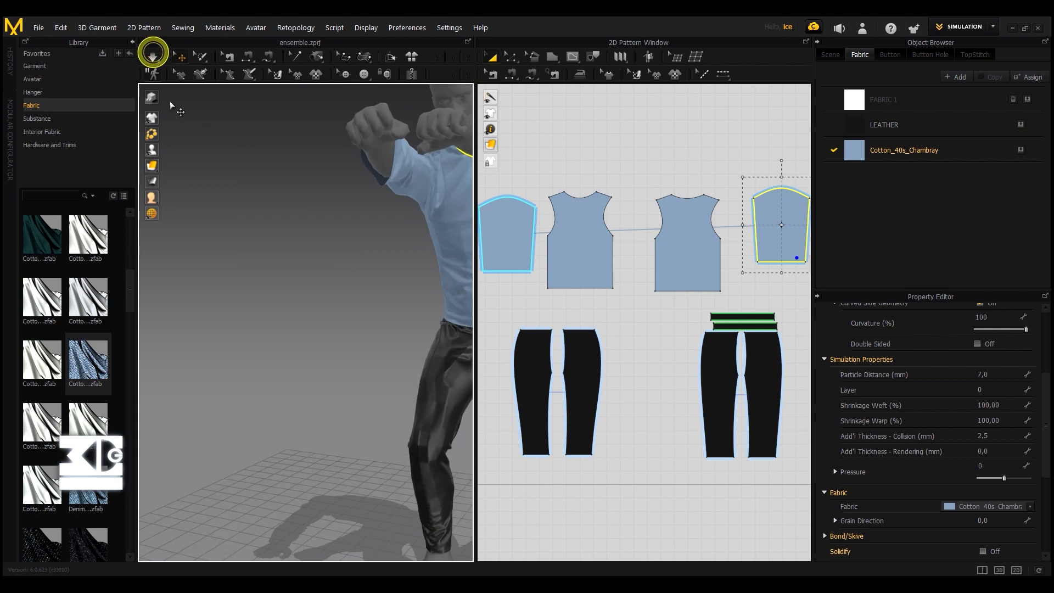
pyautogui.moveTo(302, 285); pyautogui.dragTo(244, 280, button='middle')
pyautogui.scroll(-3, 274, 284)
pyautogui.scroll(-3, 275, 285)
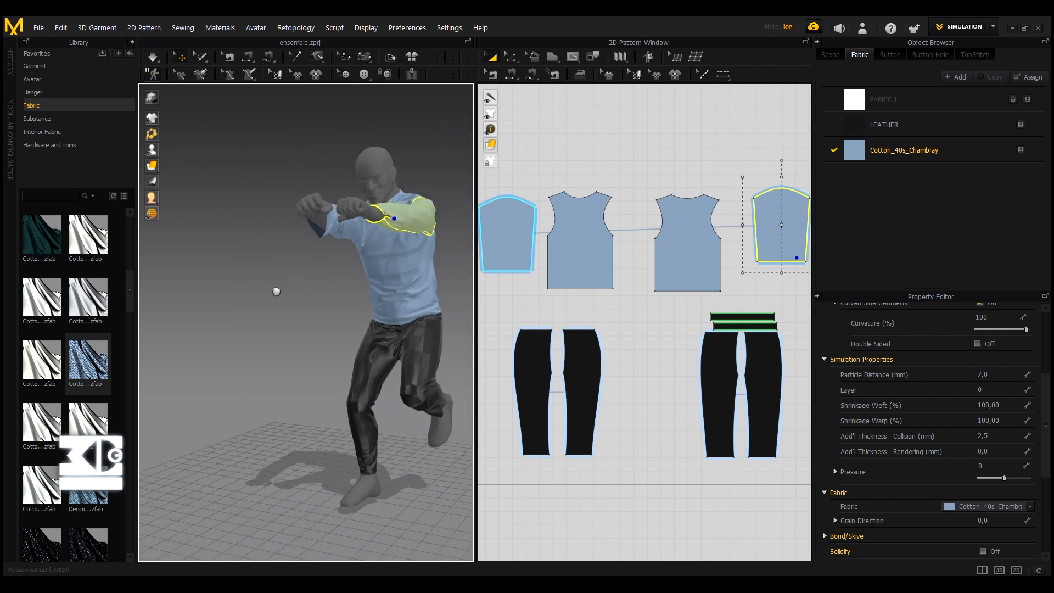
# - Switch to Maya and start a new empty scene without saving the current one
pyautogui.click(584, 544)
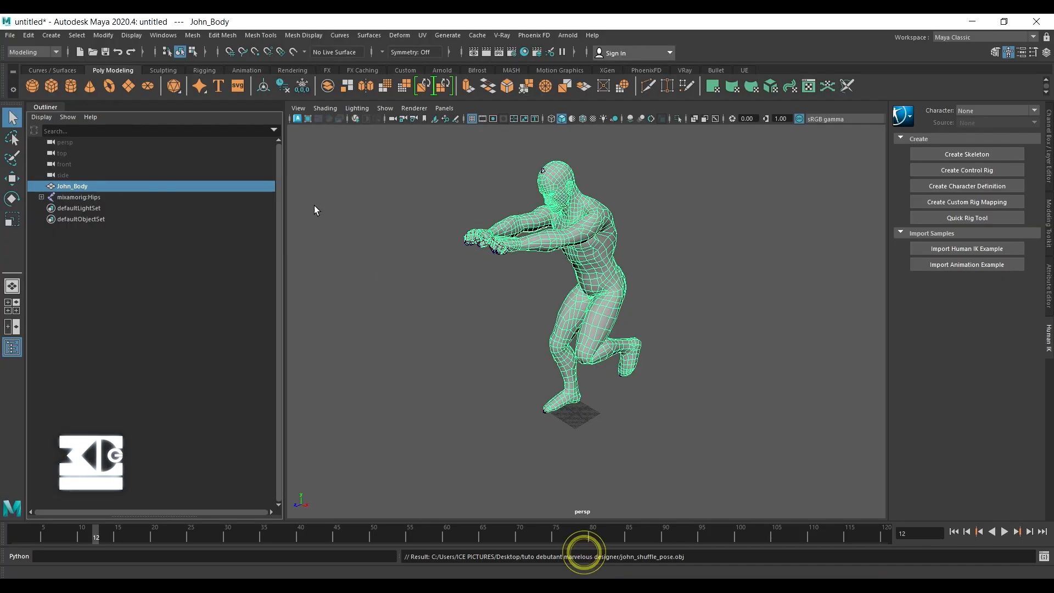
pyautogui.click(10, 36)
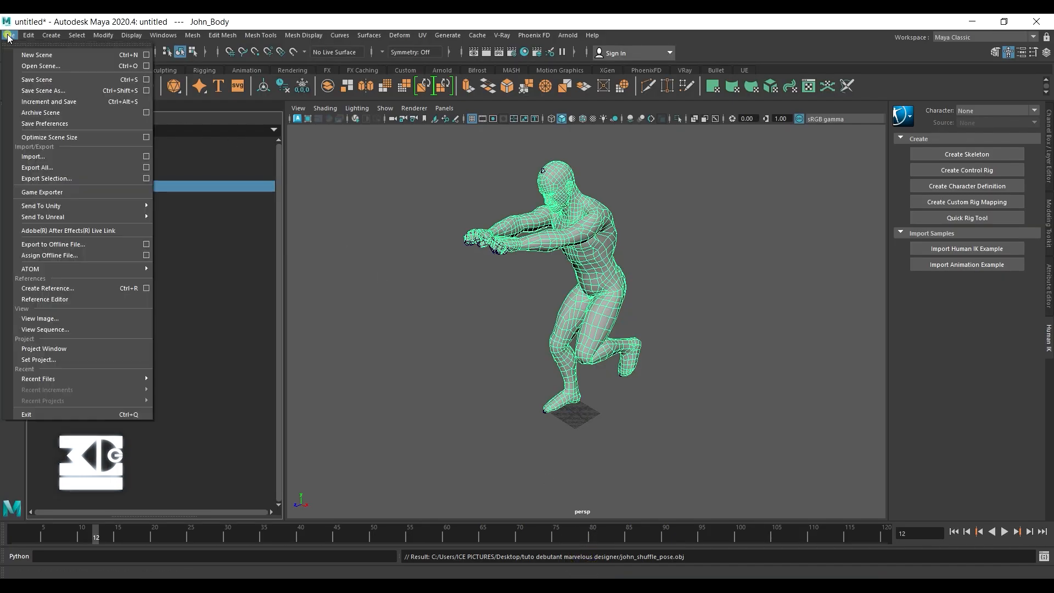
pyautogui.click(33, 52)
pyautogui.click(528, 305)
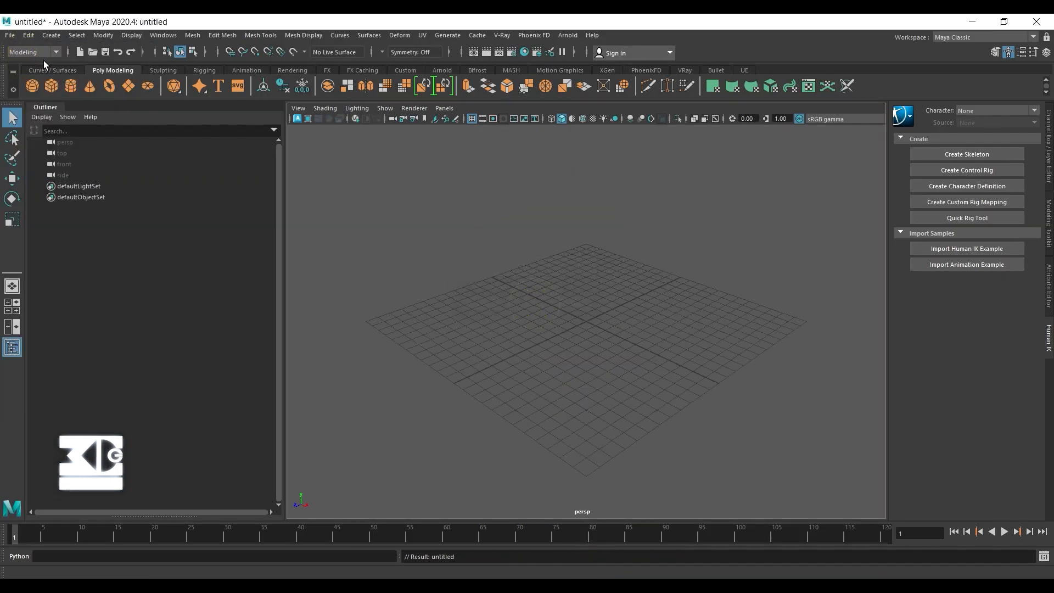
pyautogui.click(10, 35)
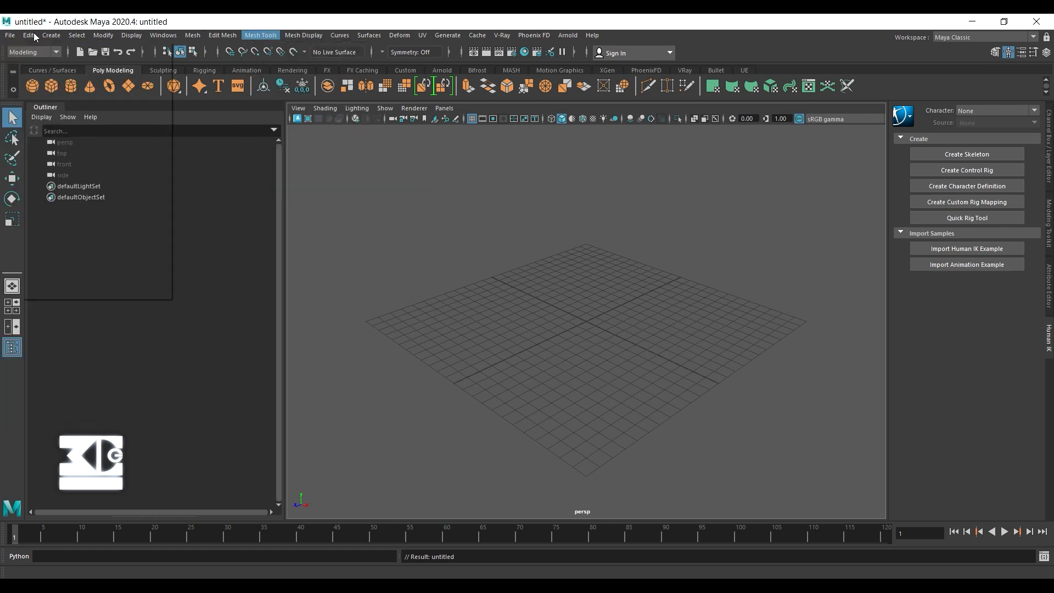
pyautogui.click(16, 65)
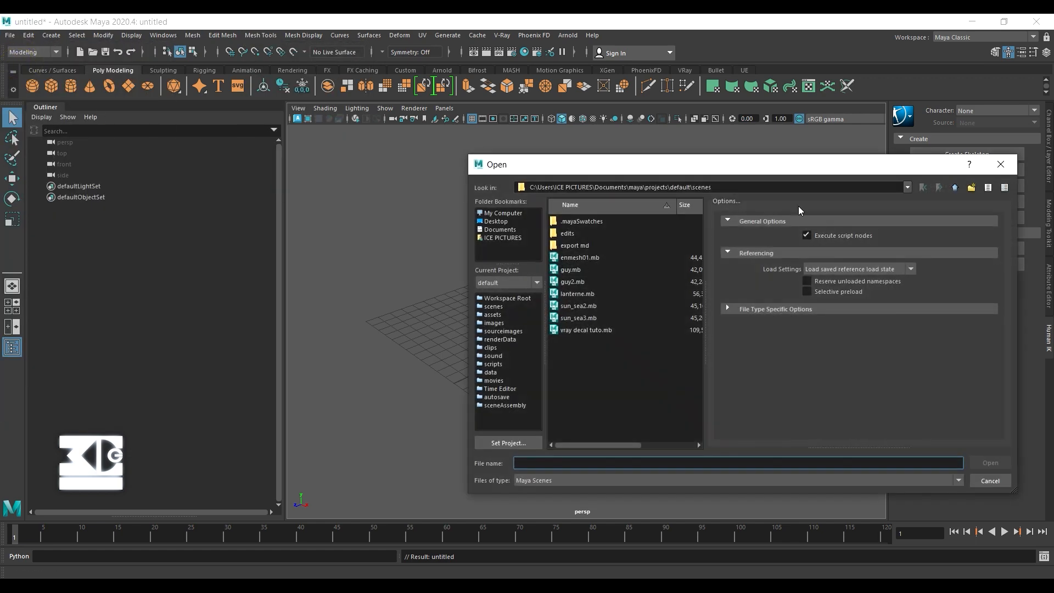
pyautogui.click(1000, 164)
# - Import john_shuffle_anim2.fbx, scrub through the character's animation and return to the first frame
pyautogui.click(10, 35)
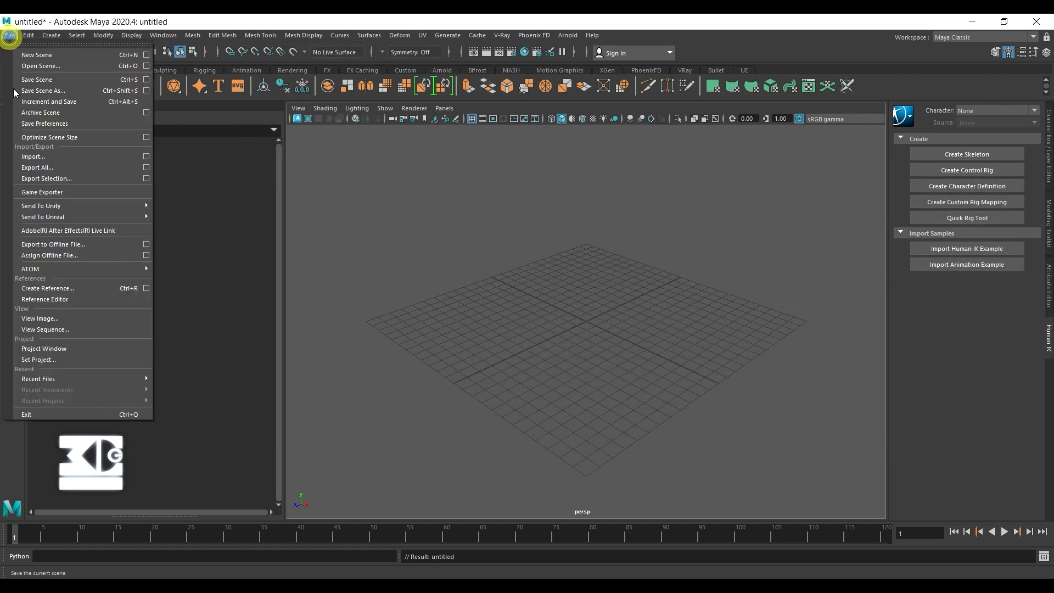
pyautogui.click(46, 157)
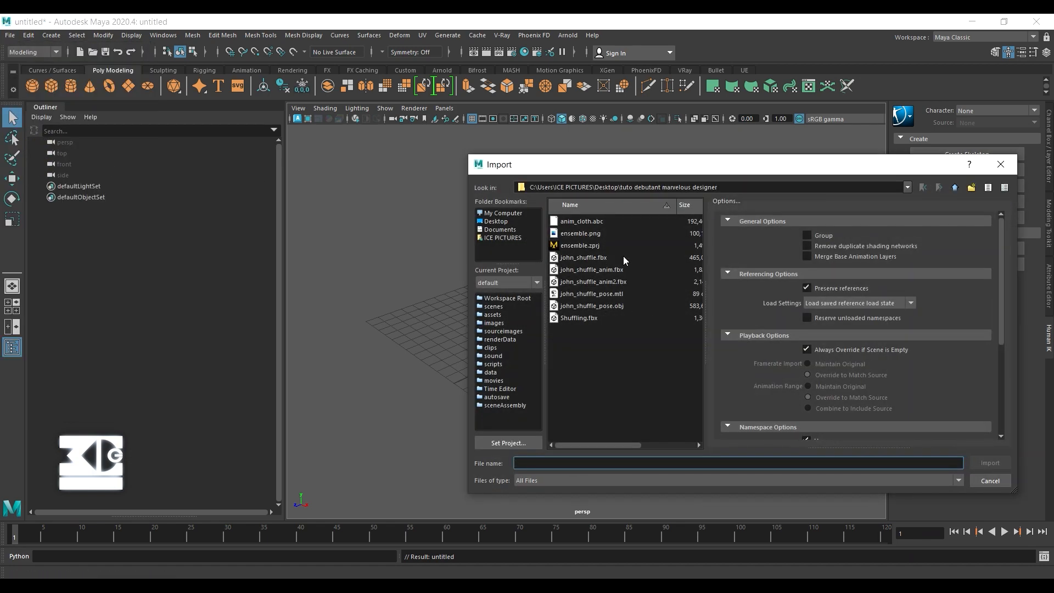
pyautogui.doubleClick(616, 284)
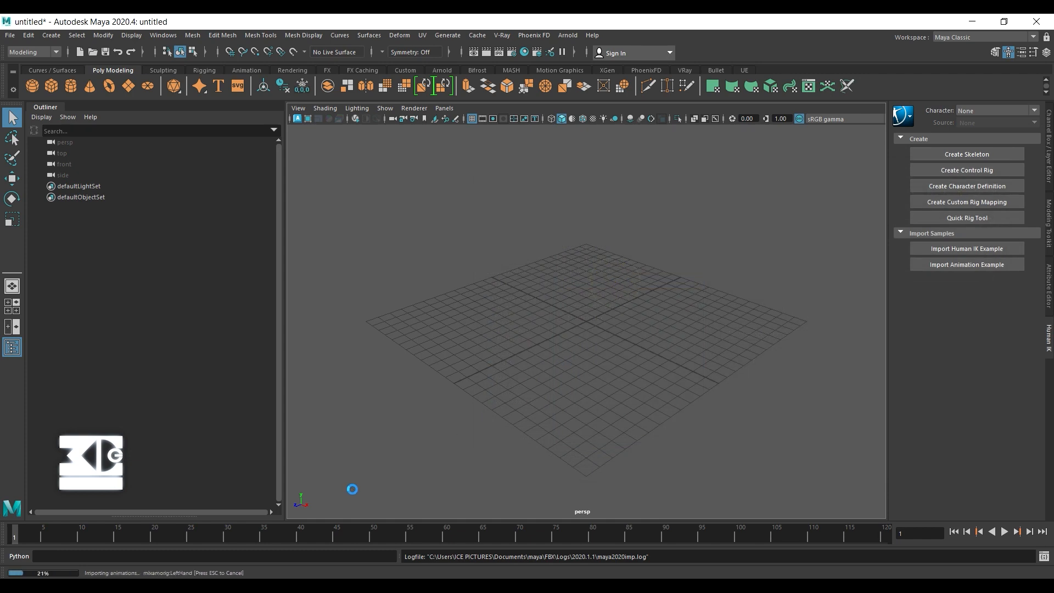
pyautogui.moveTo(18, 541); pyautogui.dragTo(309, 530)
pyautogui.scroll(-10, 511, 305)
pyautogui.scroll(4, 496, 282)
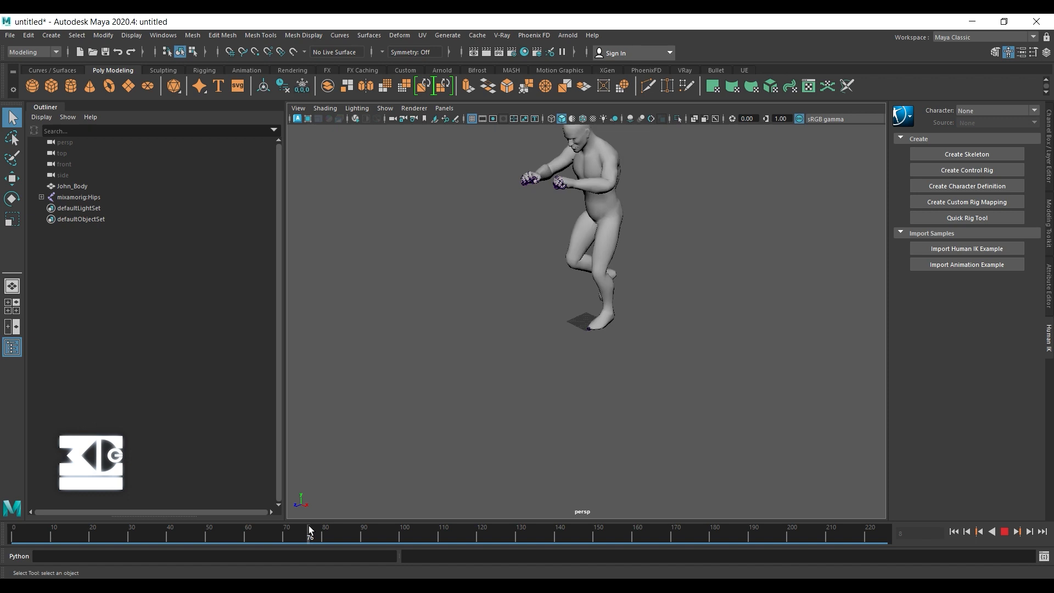
pyautogui.click(954, 532)
# - Try to import the Alembic cache anim_cloth.abc from the Desktop folder "tuto debutant marvelous designer" under the current selection
pyautogui.click(477, 35)
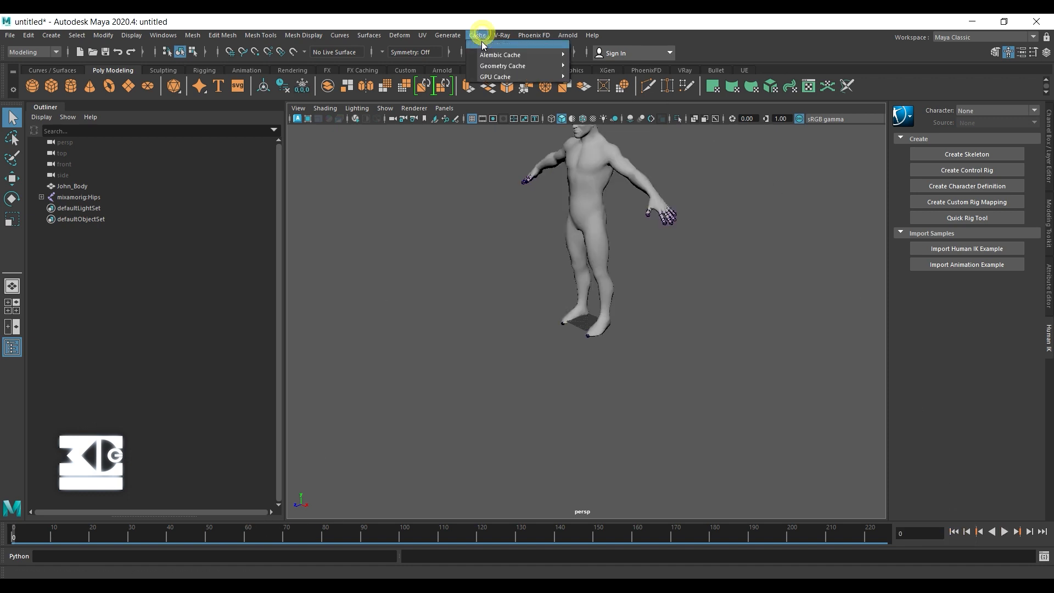
pyautogui.moveTo(500, 55)
pyautogui.click(629, 87)
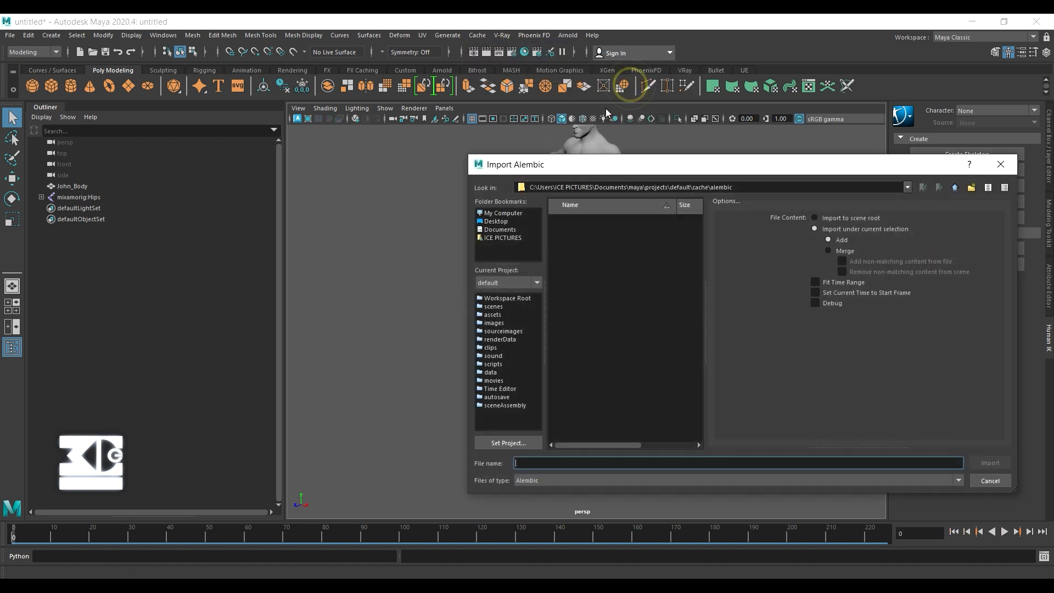
pyautogui.click(506, 221)
pyautogui.scroll(-5, 625, 400)
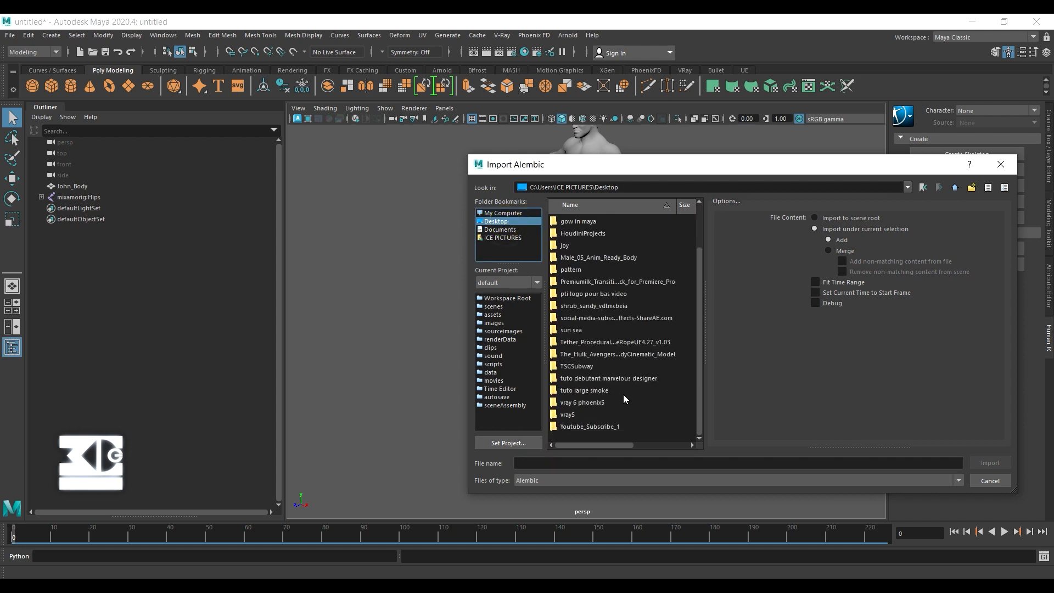
pyautogui.click(625, 379)
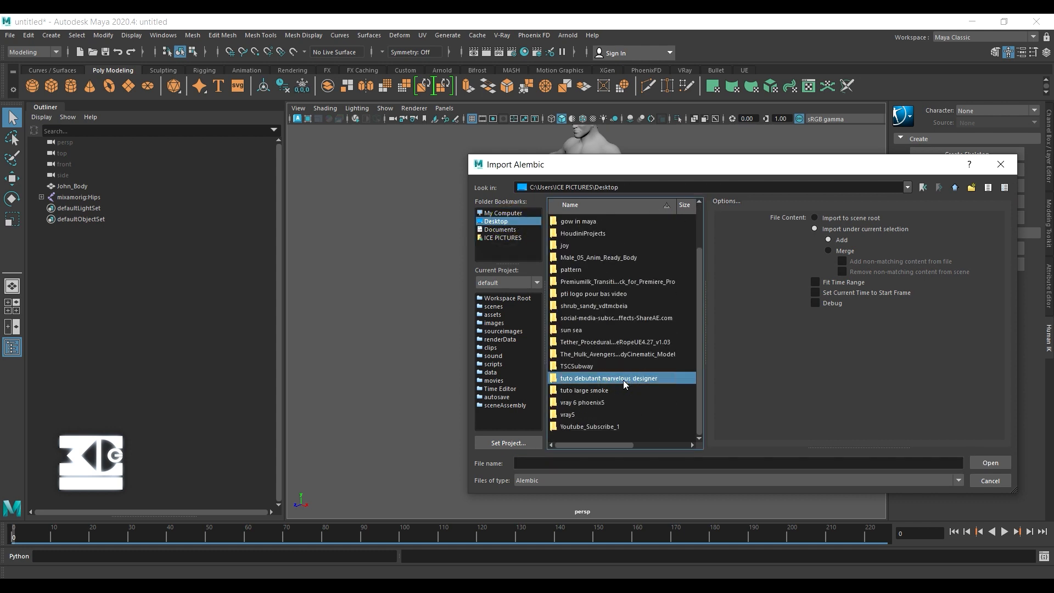
pyautogui.doubleClick(624, 383)
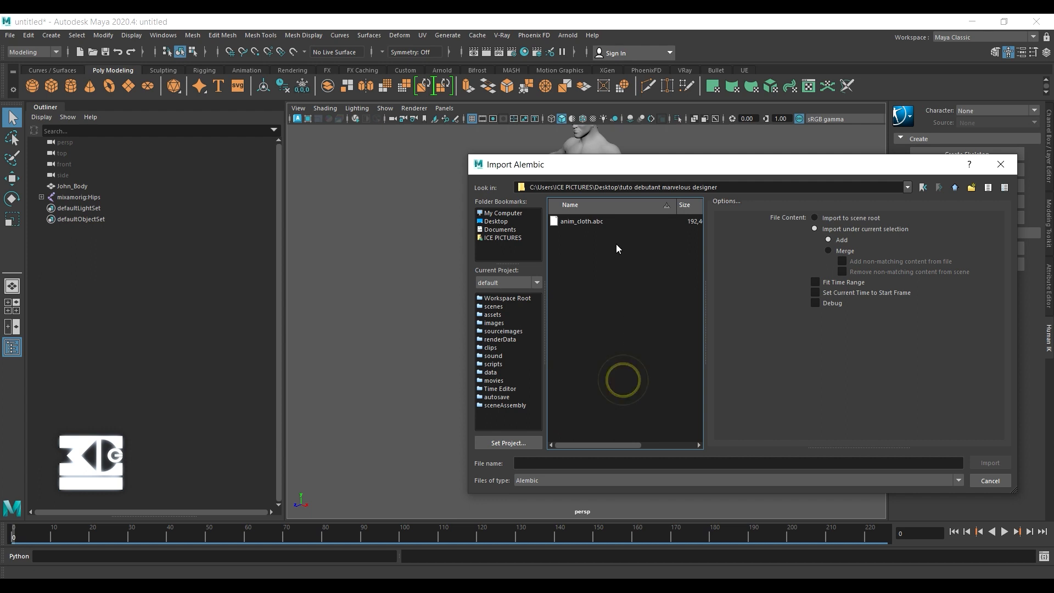
pyautogui.click(592, 222)
pyautogui.moveTo(608, 174); pyautogui.dragTo(463, 173)
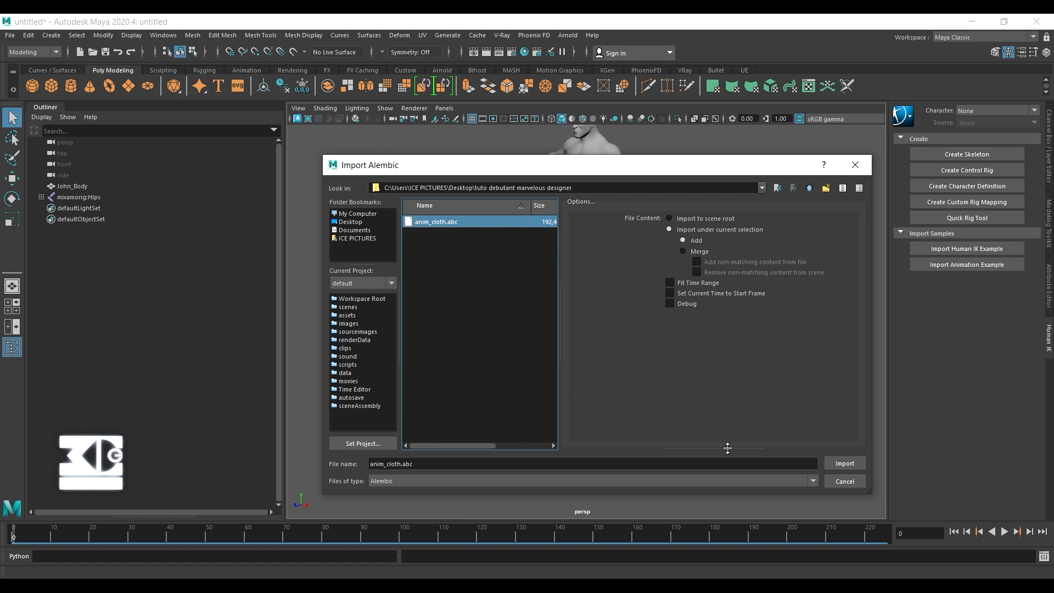
pyautogui.click(845, 464)
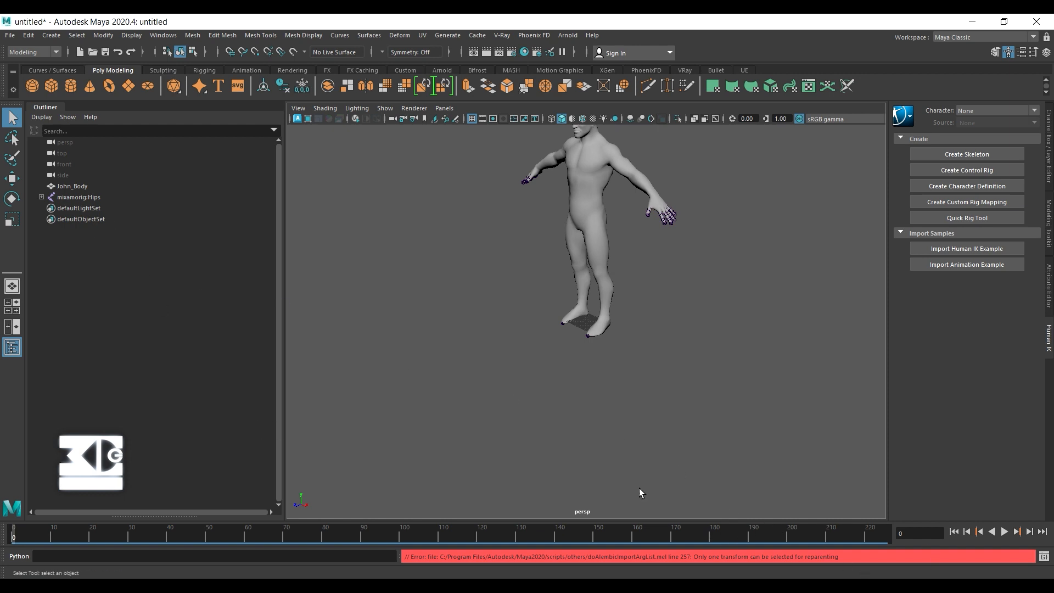
# - Import the Alembic cache anim_cloth.abc with its file content set to Import to scene root
pyautogui.click(477, 35)
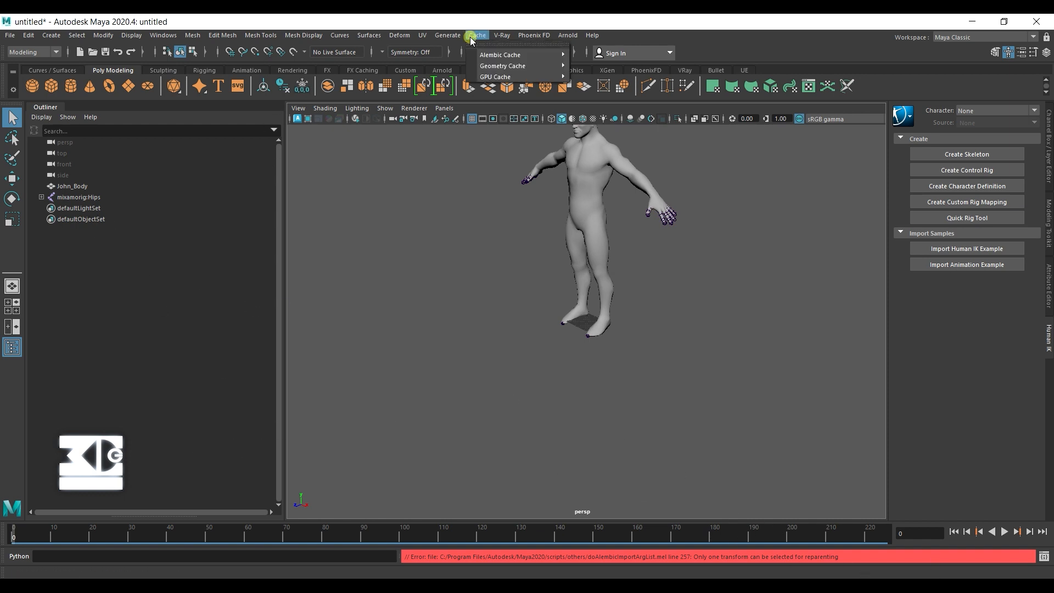
pyautogui.moveTo(510, 54)
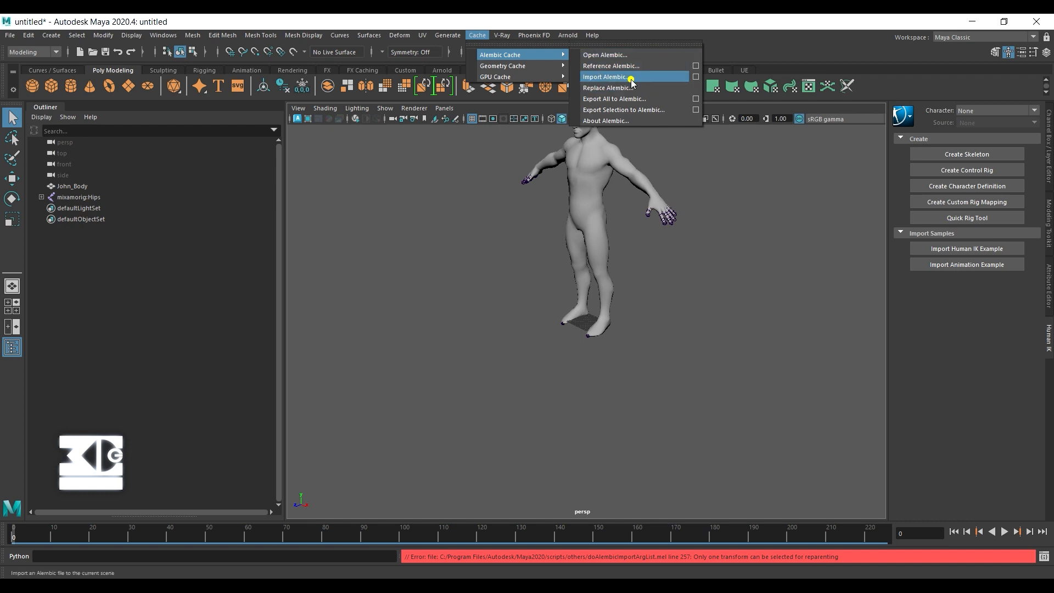
pyautogui.click(629, 77)
pyautogui.click(435, 221)
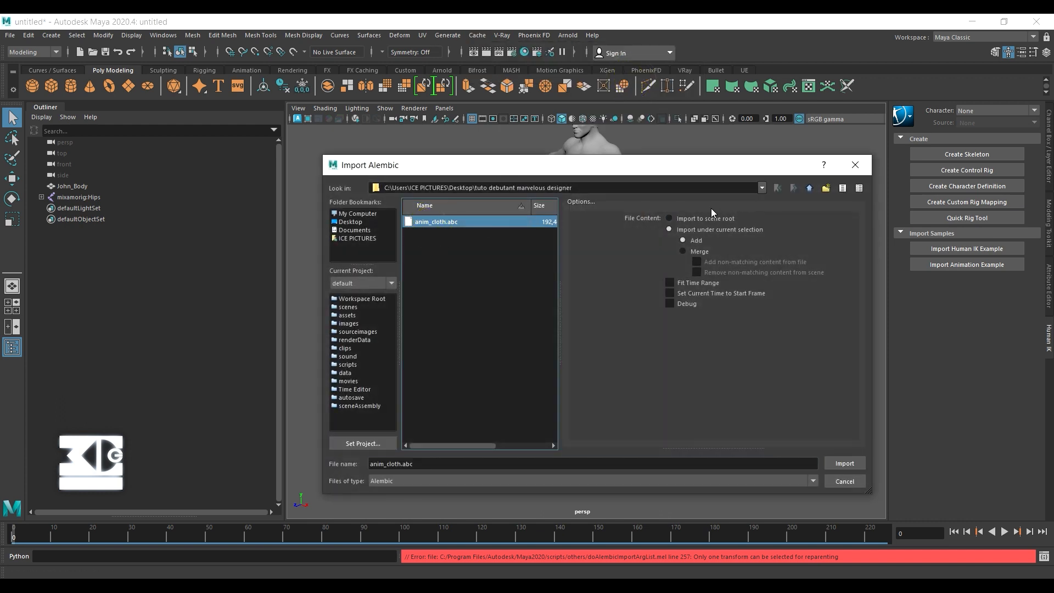
pyautogui.click(681, 219)
pyautogui.click(843, 464)
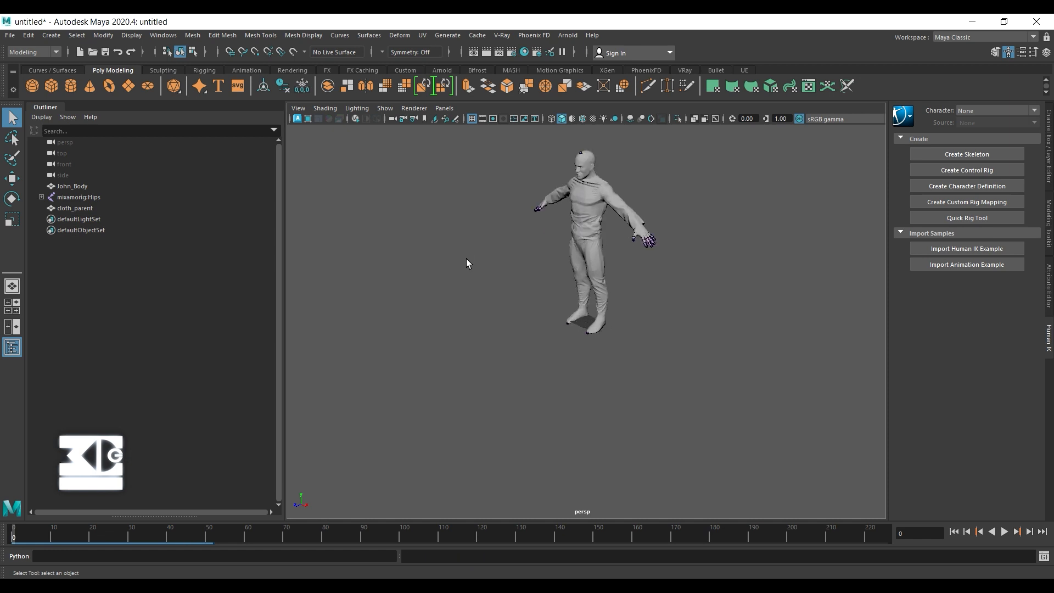
pyautogui.scroll(3, 467, 258)
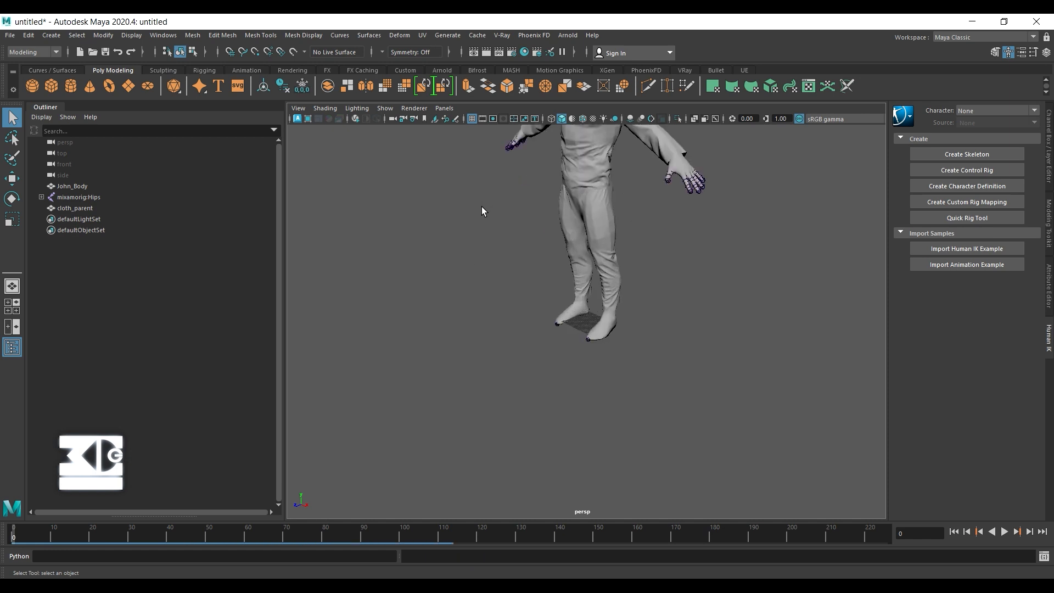
# - Examine the imported clothing on the character from several angles and distances at the first frame
pyautogui.keyDown('alt'); pyautogui.moveTo(482, 208); pyautogui.dragTo(473, 277, button='middle'); pyautogui.keyUp('alt')
pyautogui.scroll(3, 472, 261)
pyautogui.keyDown('alt'); pyautogui.moveTo(447, 266); pyautogui.dragTo(459, 243); pyautogui.keyUp('alt')
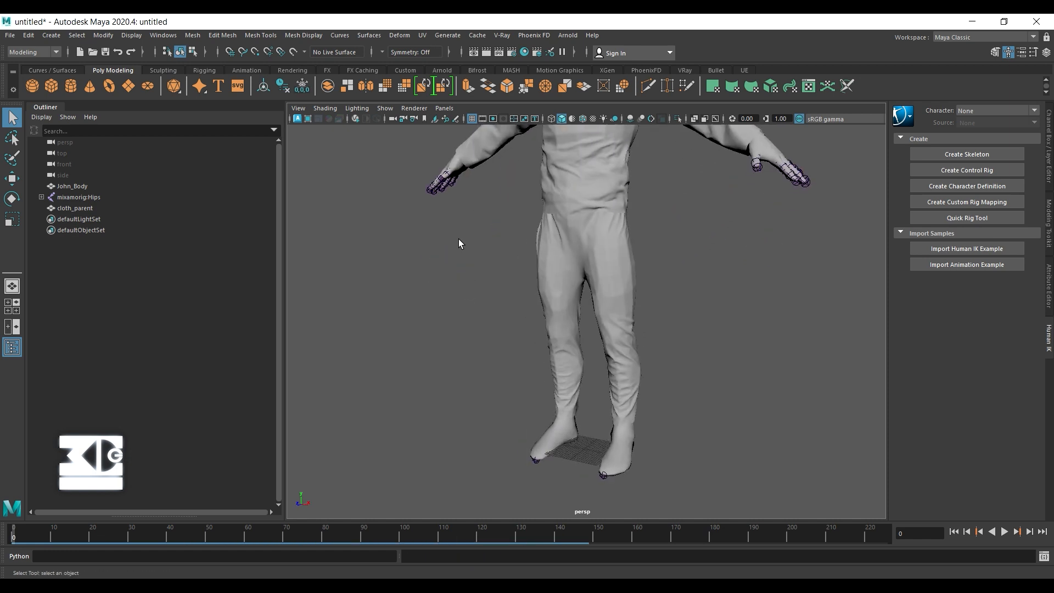
pyautogui.keyDown('alt'); pyautogui.moveTo(459, 242); pyautogui.dragTo(450, 275, button='middle'); pyautogui.keyUp('alt')
pyautogui.scroll(3, 449, 265)
pyautogui.scroll(-8, 449, 266)
pyautogui.keyDown('alt'); pyautogui.moveTo(440, 278); pyautogui.dragTo(401, 282); pyautogui.keyUp('alt')
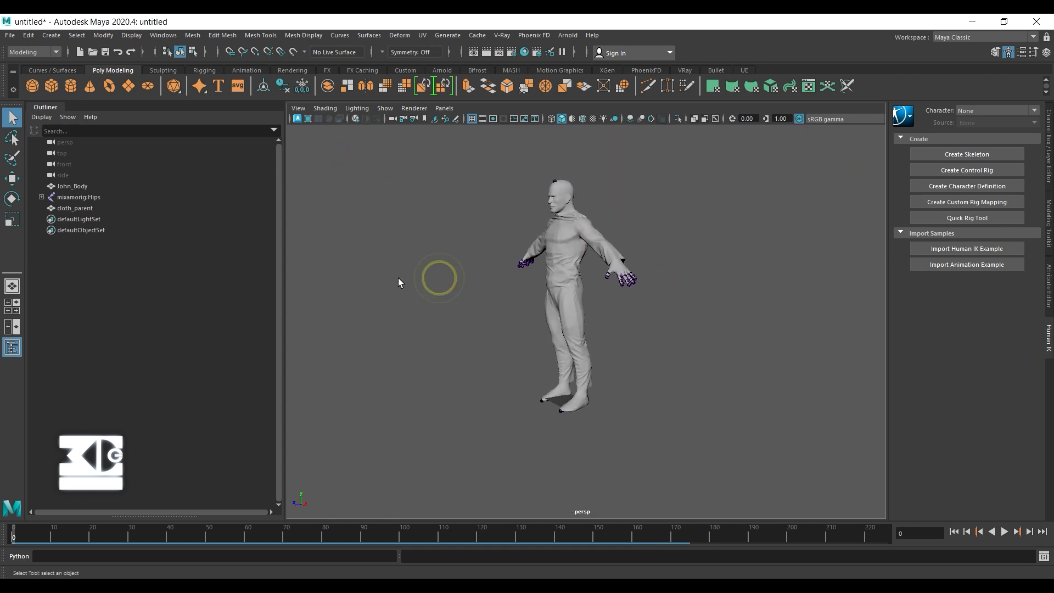
pyautogui.scroll(3, 442, 279)
pyautogui.keyDown('alt'); pyautogui.moveTo(442, 280); pyautogui.dragTo(428, 302, button='middle'); pyautogui.keyUp('alt')
pyautogui.keyDown('alt'); pyautogui.moveTo(429, 301); pyautogui.dragTo(463, 318); pyautogui.keyUp('alt')
pyautogui.keyDown('alt'); pyautogui.moveTo(446, 309); pyautogui.dragTo(446, 293, button='middle'); pyautogui.keyUp('alt')
pyautogui.scroll(-6, 447, 297)
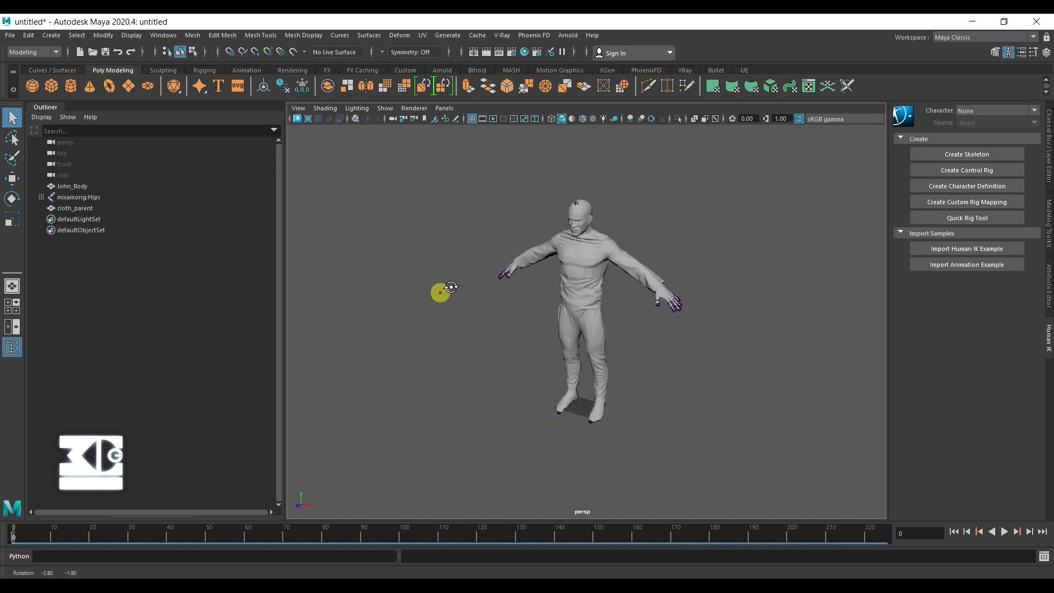
# - Play the animation with the Alembic clothing, stop it at frame 141 and inspect the garment up close
pyautogui.click(1005, 532)
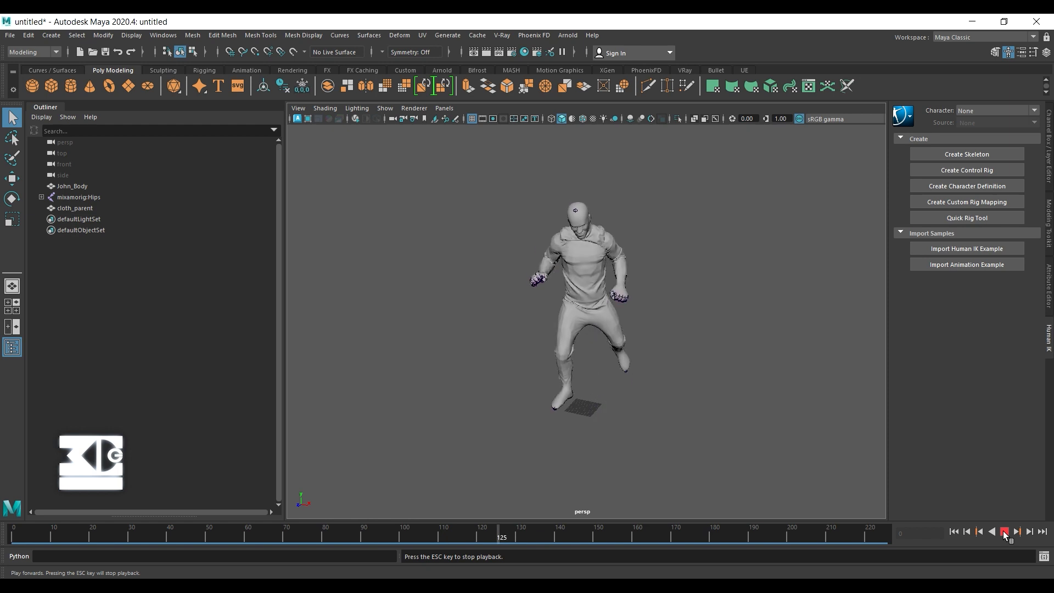
pyautogui.click(1005, 532)
pyautogui.scroll(5, 527, 269)
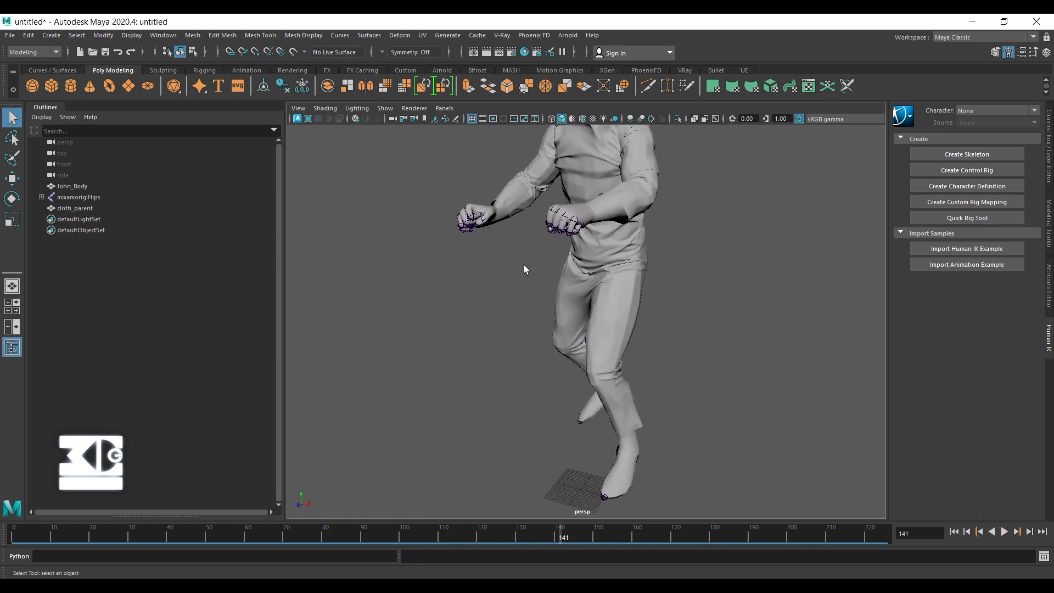
pyautogui.scroll(-5, 453, 315)
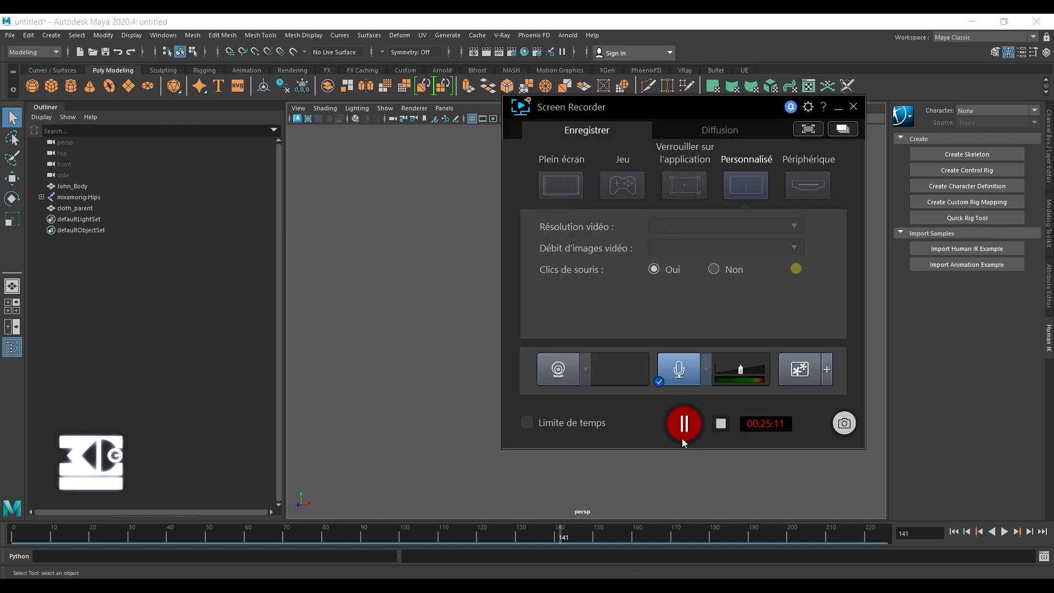
pyautogui.click(680, 428)
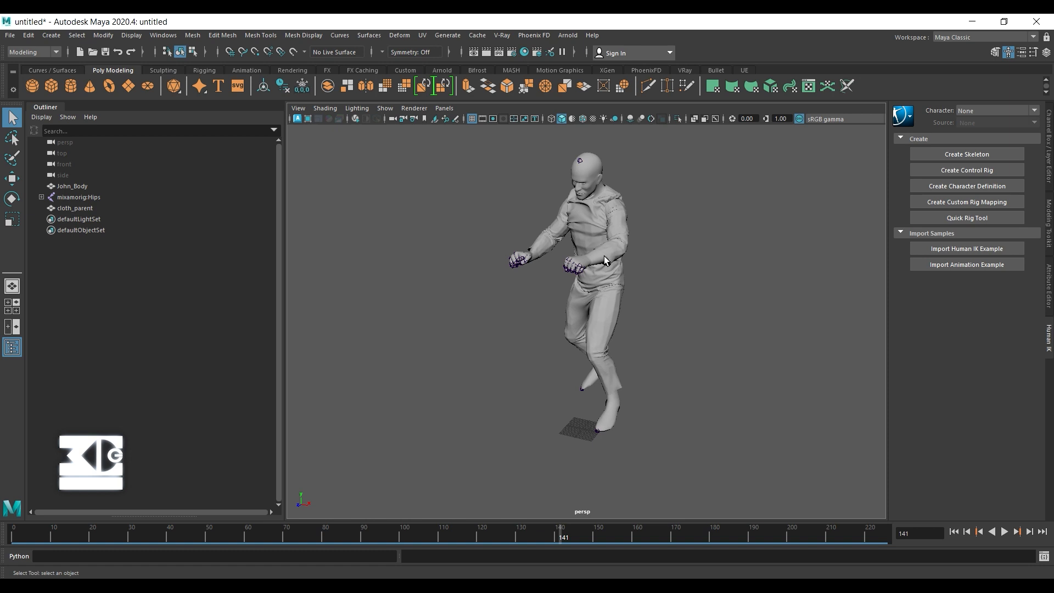
# - Open the UV Editor for the cloth_parent mesh and close the accompanying UV Toolkit
pyautogui.click(615, 211)
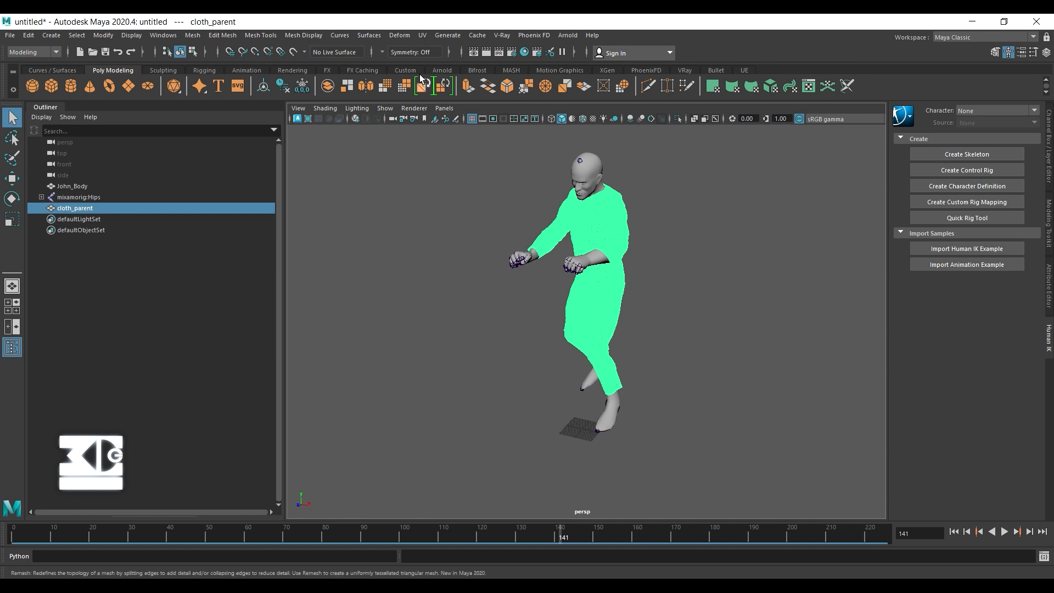
pyautogui.click(425, 36)
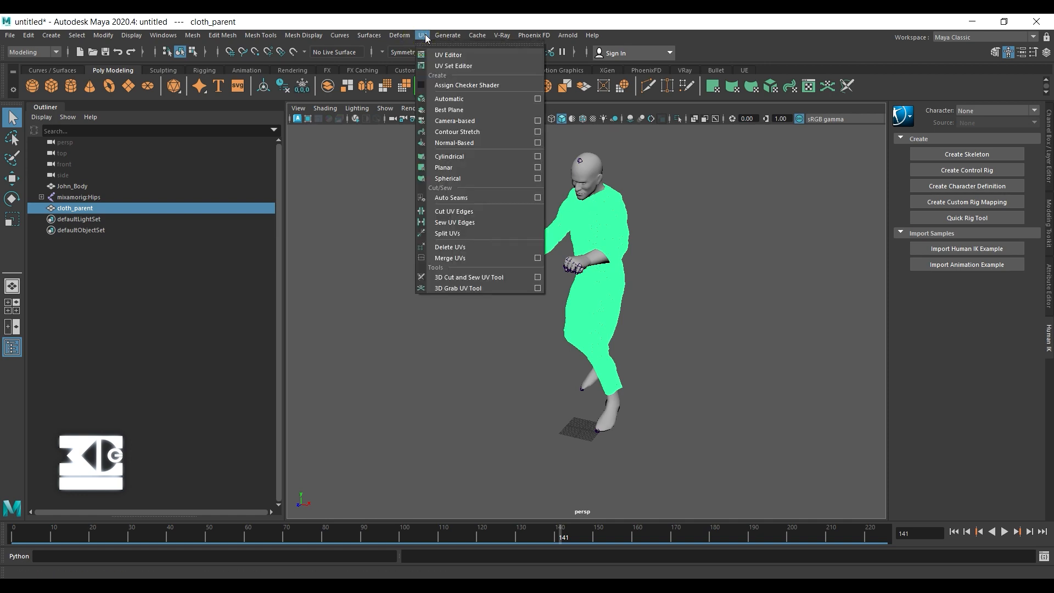
pyautogui.click(424, 35)
pyautogui.click(423, 36)
pyautogui.click(441, 55)
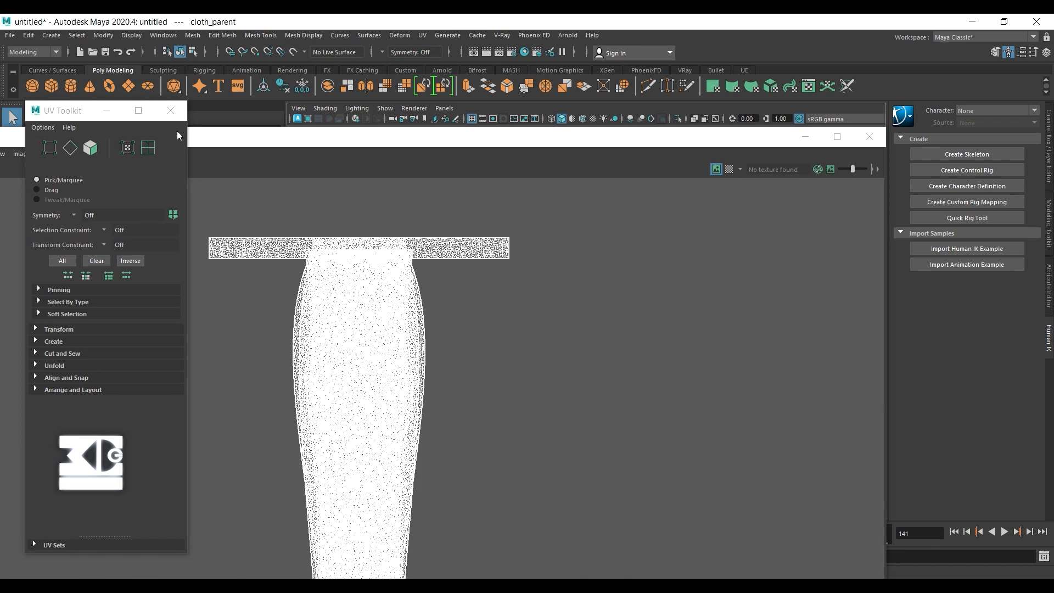
pyautogui.click(173, 110)
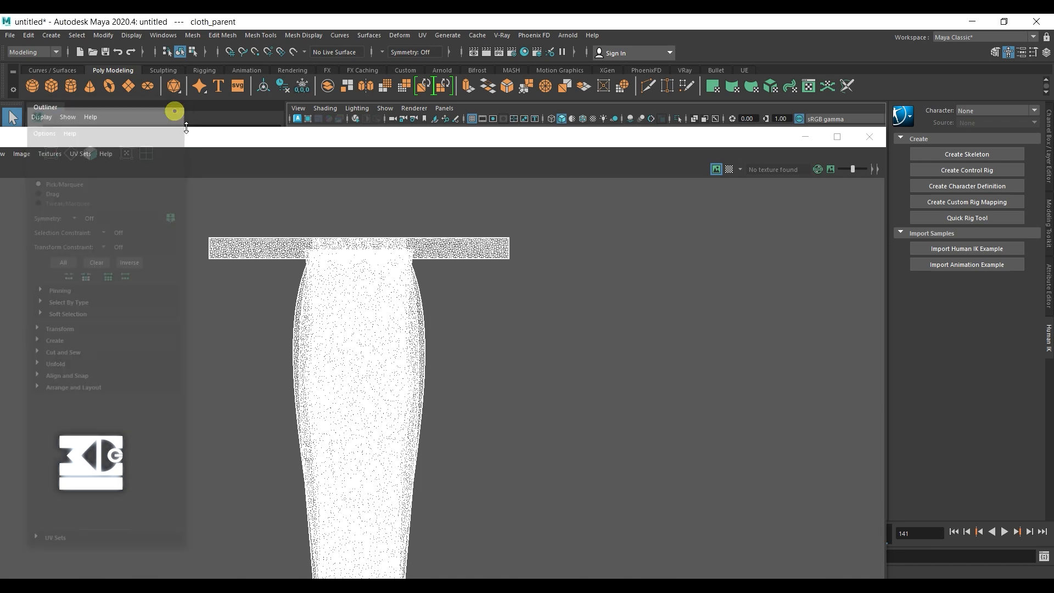
pyautogui.scroll(-1, 329, 275)
pyautogui.scroll(3, 332, 279)
pyautogui.scroll(-4, 332, 279)
pyautogui.scroll(-2, 332, 293)
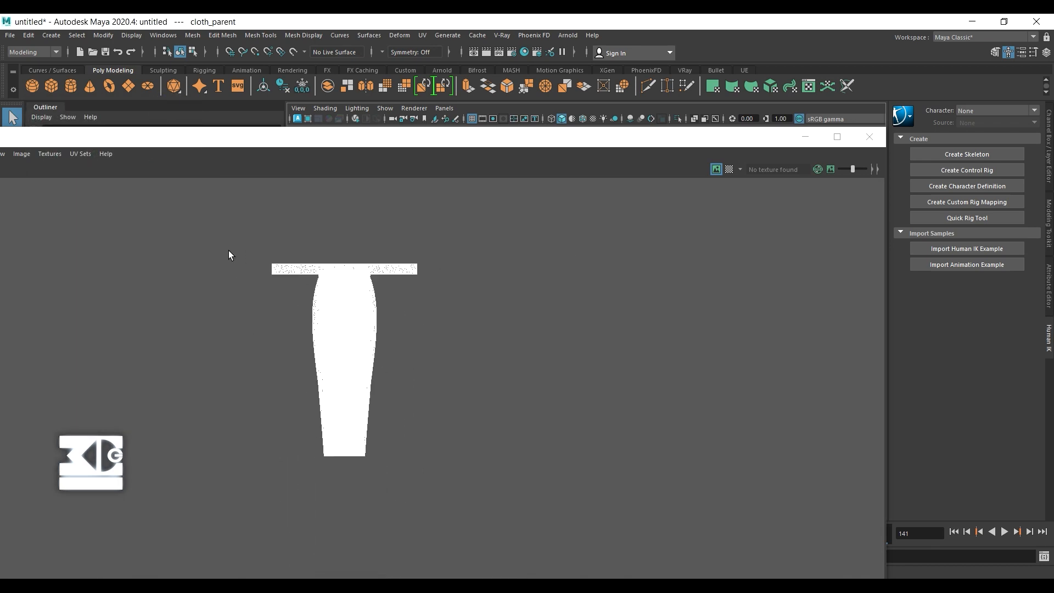
pyautogui.moveTo(373, 141); pyautogui.dragTo(450, 117)
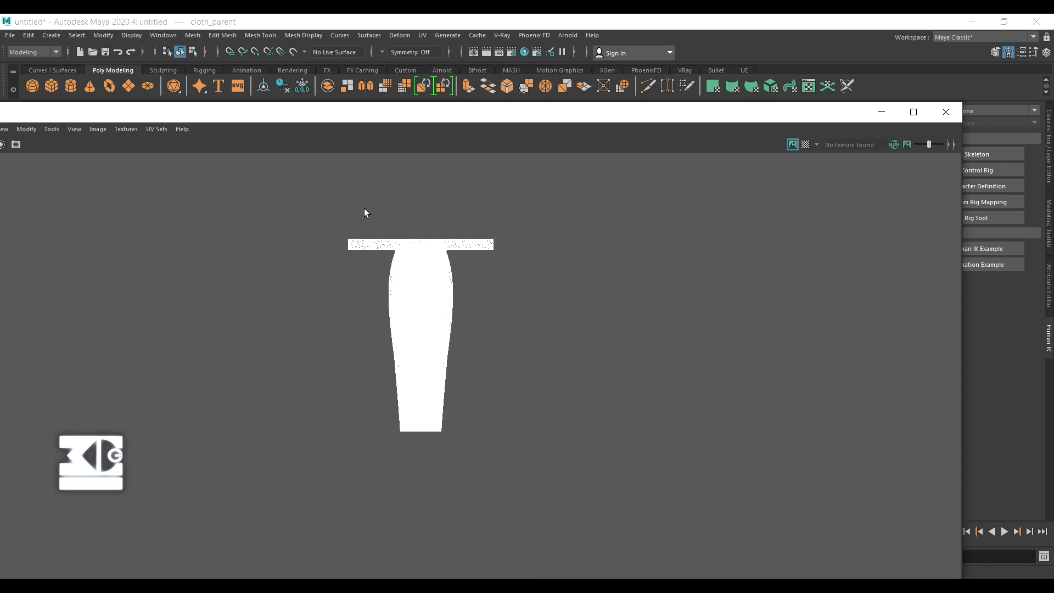
# - Maximize the UV Editor, select all of the clothing's UVs and lay out the shells without overlaps in the UV square
pyautogui.moveTo(332, 200); pyautogui.dragTo(384, 193, button='right')
pyautogui.moveTo(292, 194); pyautogui.dragTo(527, 489)
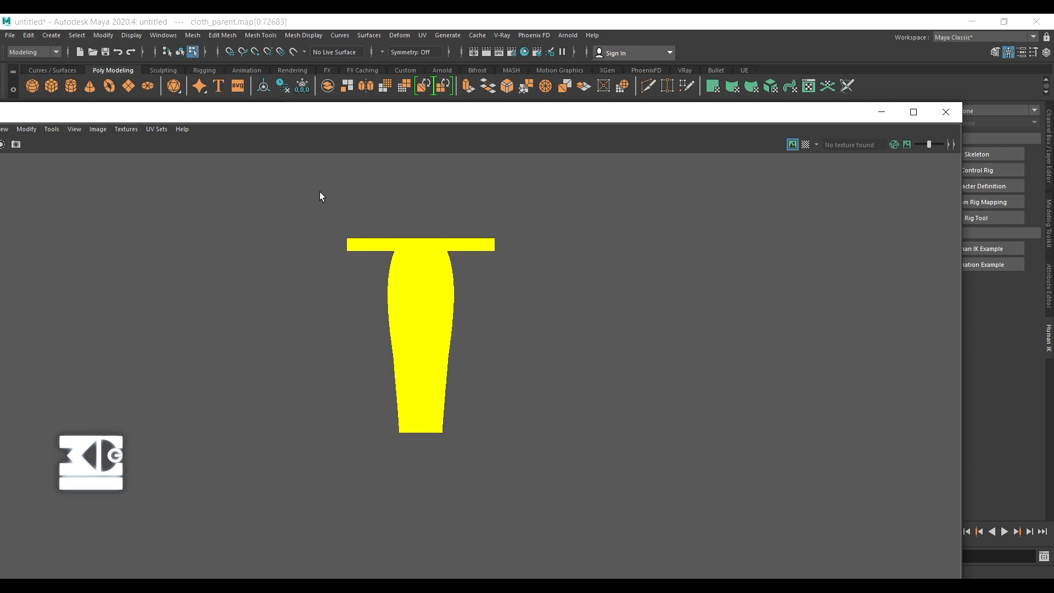
pyautogui.doubleClick(432, 114)
pyautogui.click(364, 132)
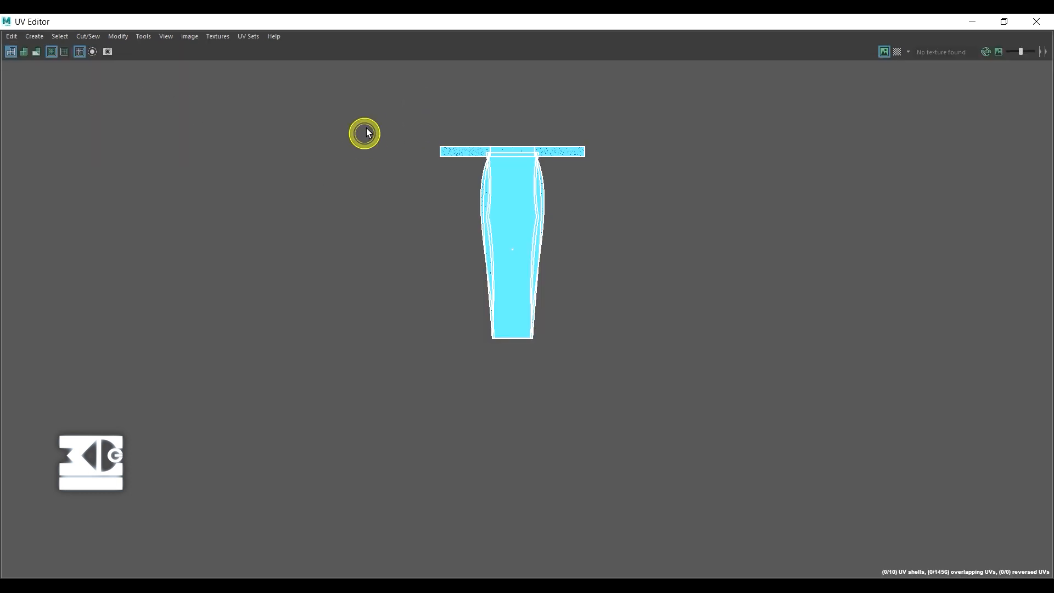
pyautogui.moveTo(365, 131); pyautogui.dragTo(426, 129, button='right')
pyautogui.moveTo(381, 104); pyautogui.dragTo(647, 409)
pyautogui.click(108, 36)
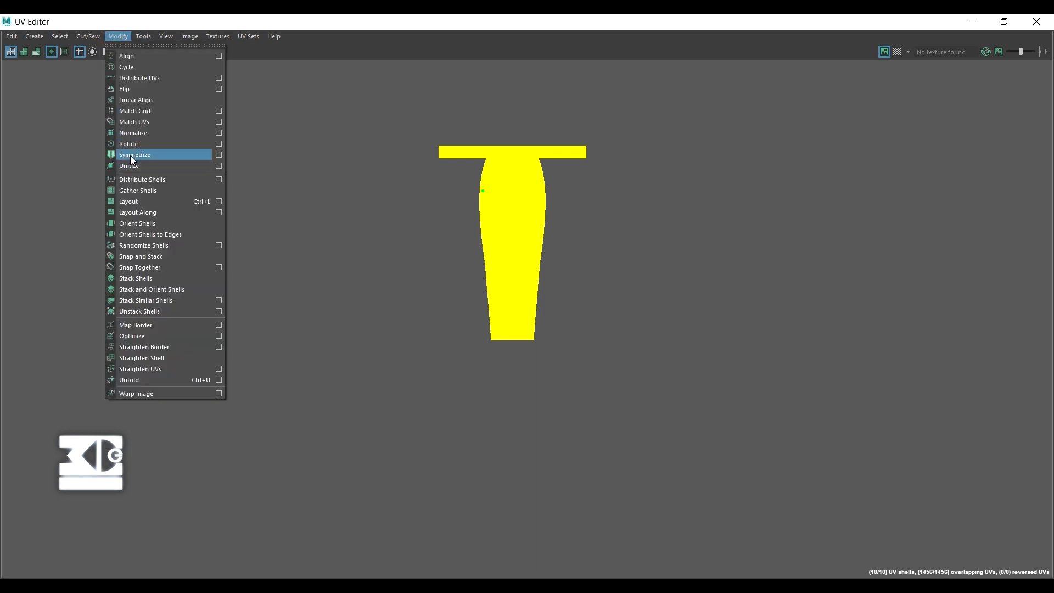
pyautogui.click(143, 203)
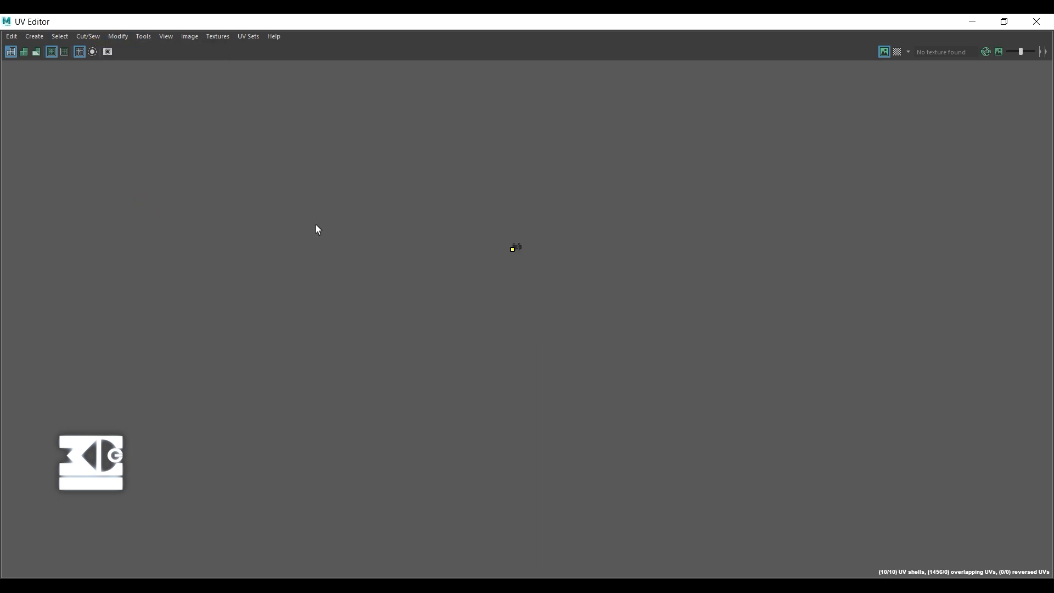
pyautogui.press('f')
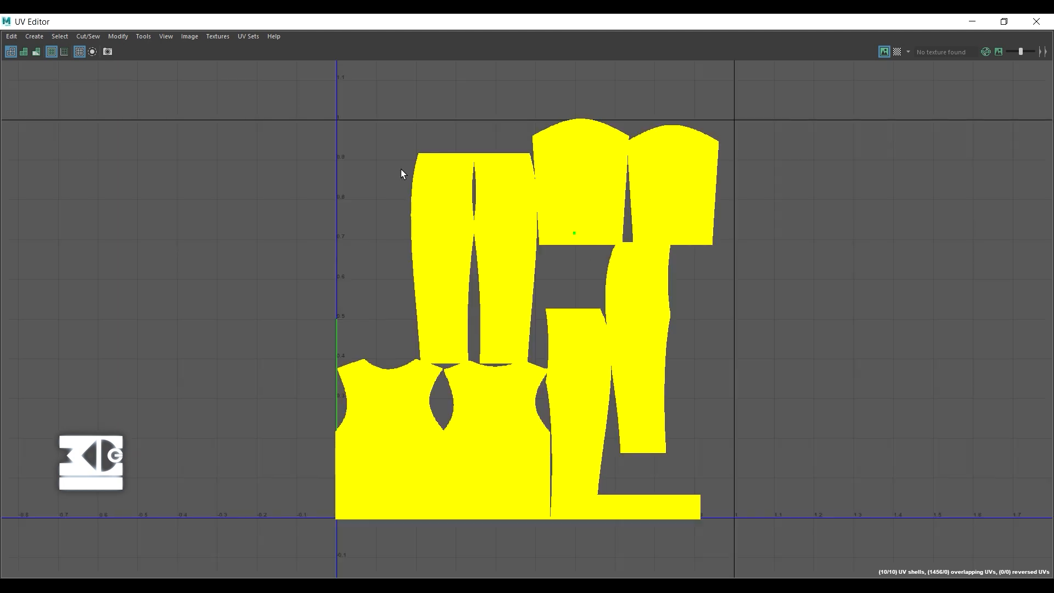
pyautogui.click(357, 160)
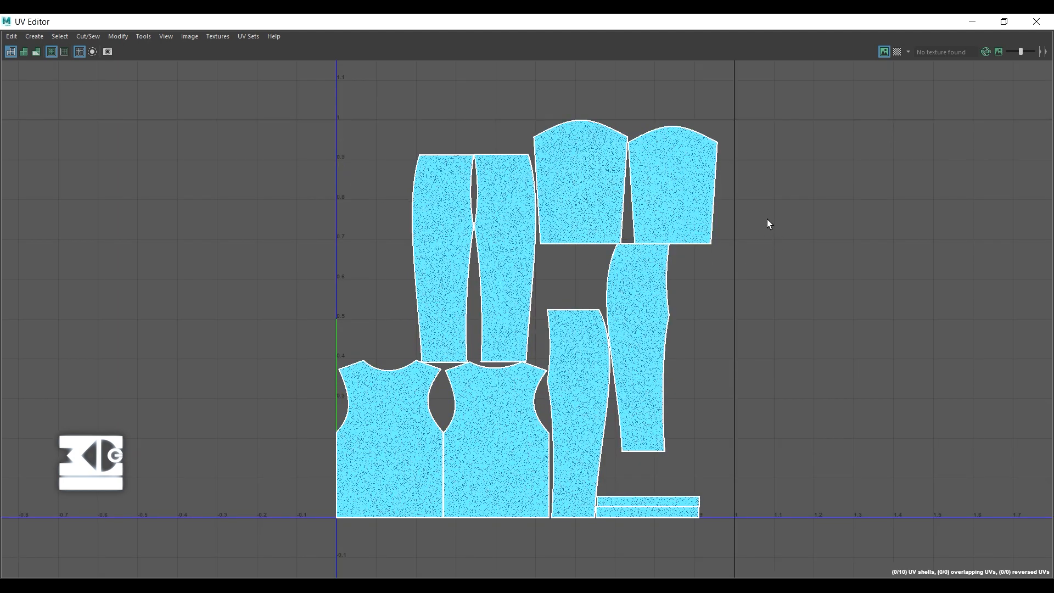
# - Switch to Marvelous Designer and change the workspace mode from Simulation to UV Editor
pyautogui.click(669, 229)
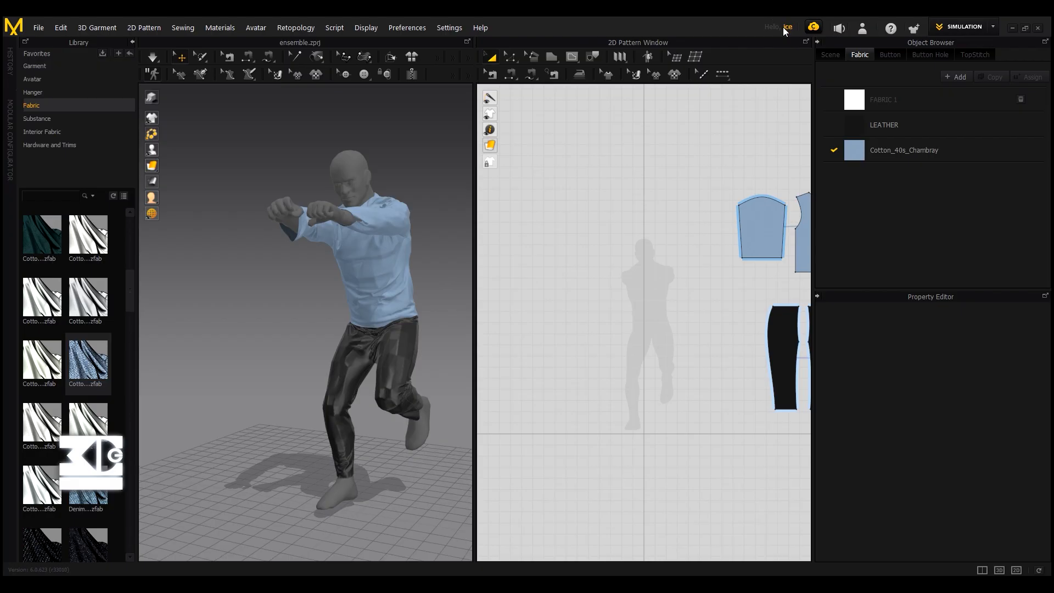
pyautogui.click(956, 31)
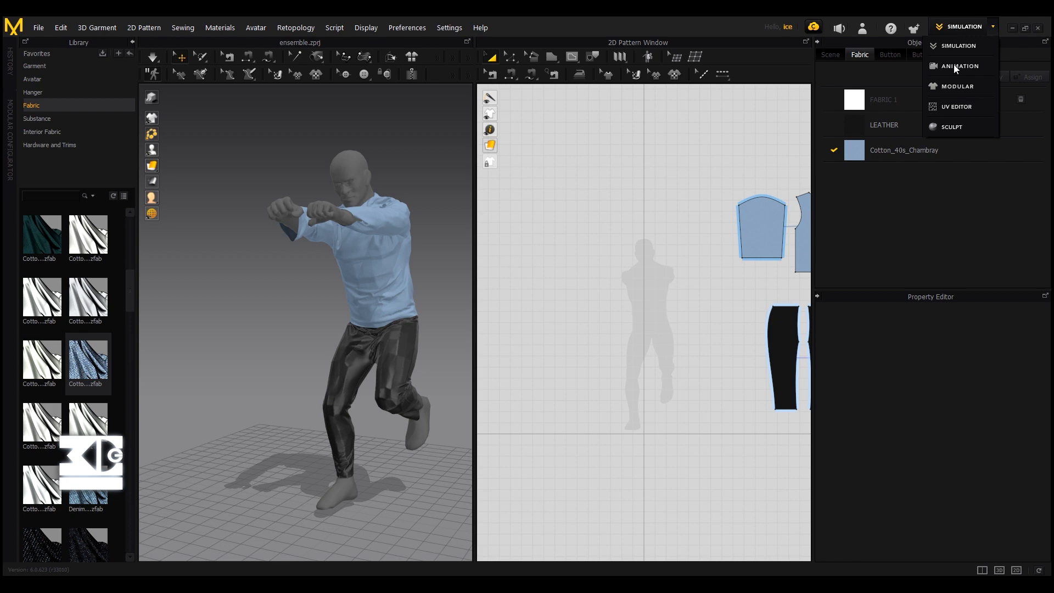
pyautogui.click(955, 106)
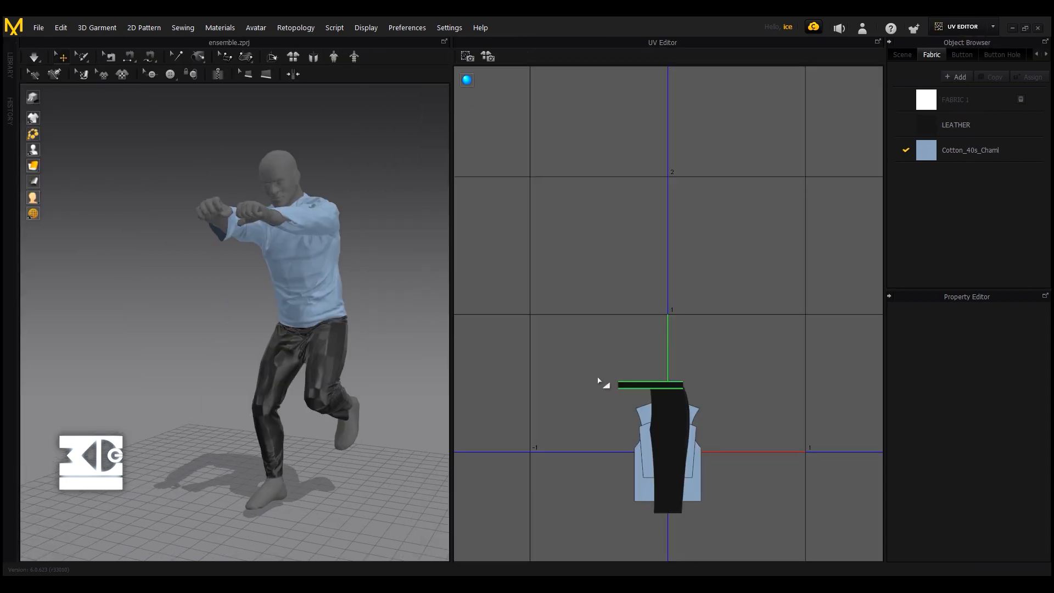
# - Spread the waistband strips and three trouser leg pieces away from the overlapping stack of UV pieces
pyautogui.moveTo(583, 355); pyautogui.dragTo(719, 333)
pyautogui.moveTo(674, 394); pyautogui.dragTo(717, 357)
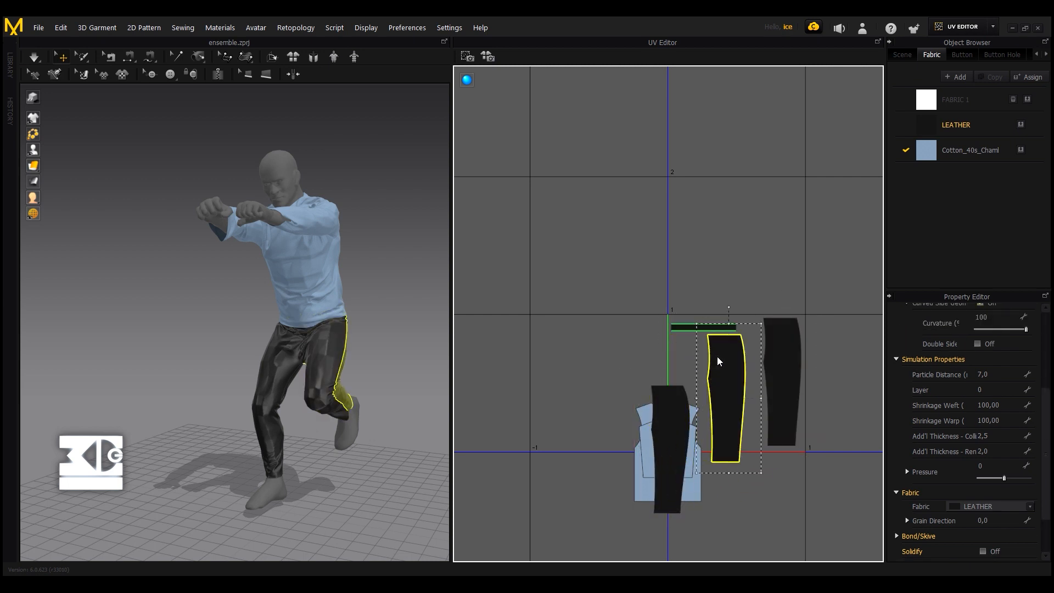
pyautogui.click(666, 419)
pyautogui.moveTo(666, 419); pyautogui.dragTo(622, 360)
pyautogui.moveTo(505, 263); pyautogui.dragTo(548, 304)
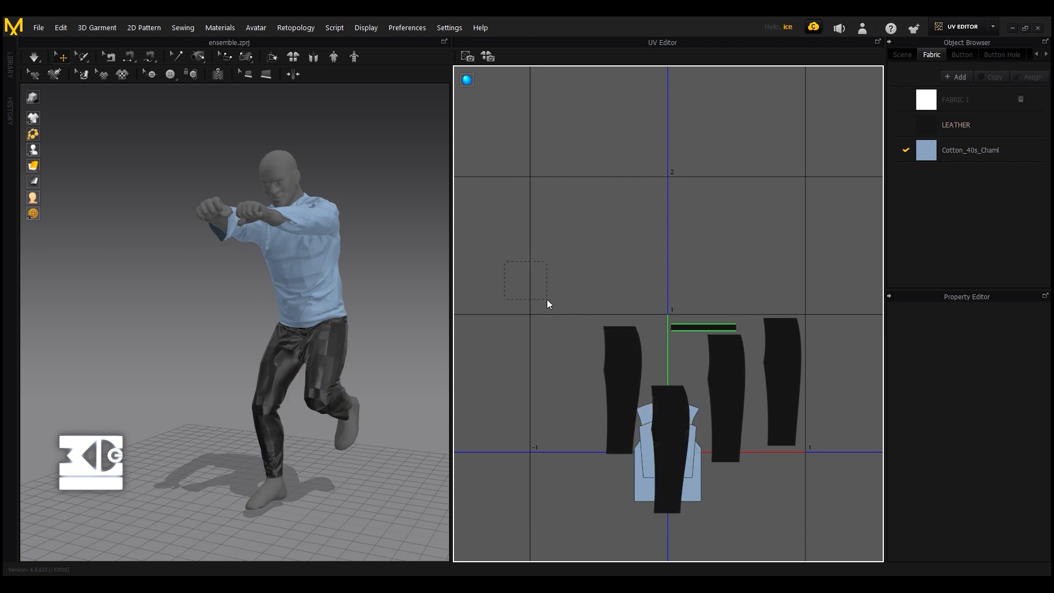
# - Select all the garment's UV pieces and apply Fit UV to 0-1
pyautogui.scroll(2, 692, 351)
pyautogui.scroll(-4, 654, 363)
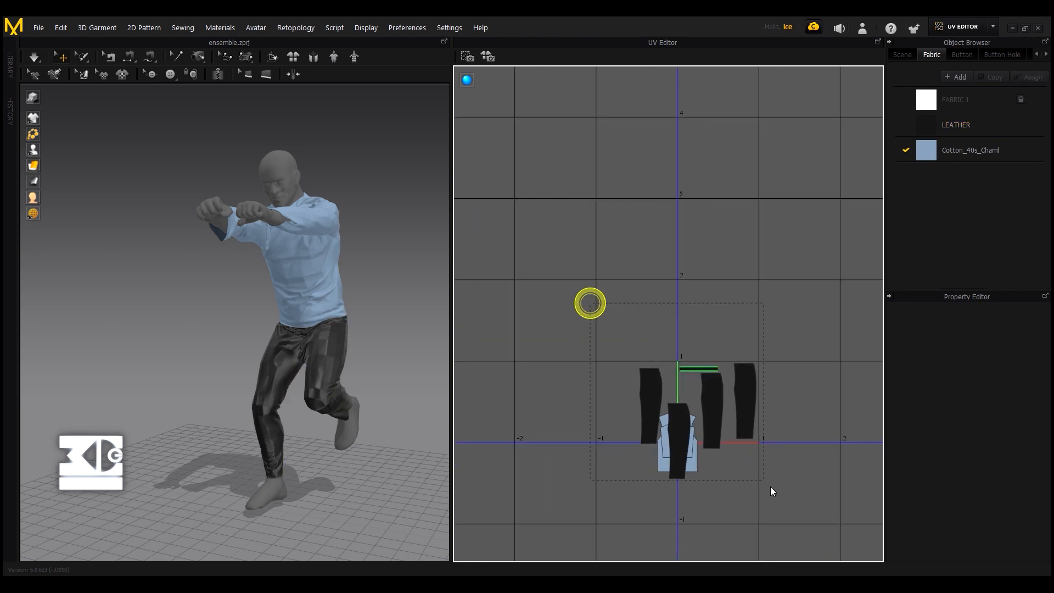
pyautogui.moveTo(771, 490); pyautogui.dragTo(771, 490)
pyautogui.rightClick(740, 405)
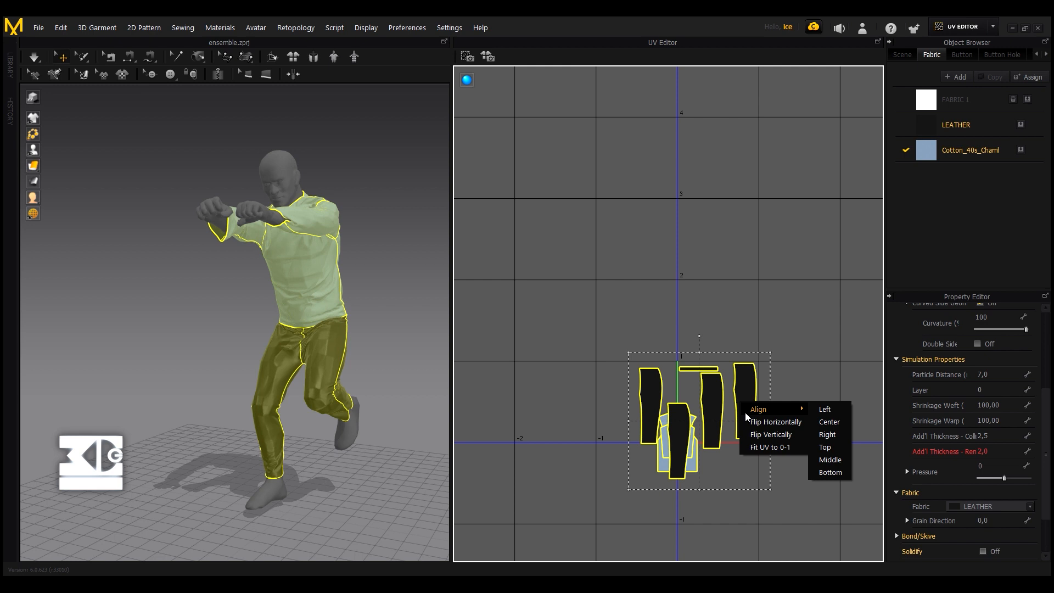
pyautogui.click(753, 443)
pyautogui.click(491, 314)
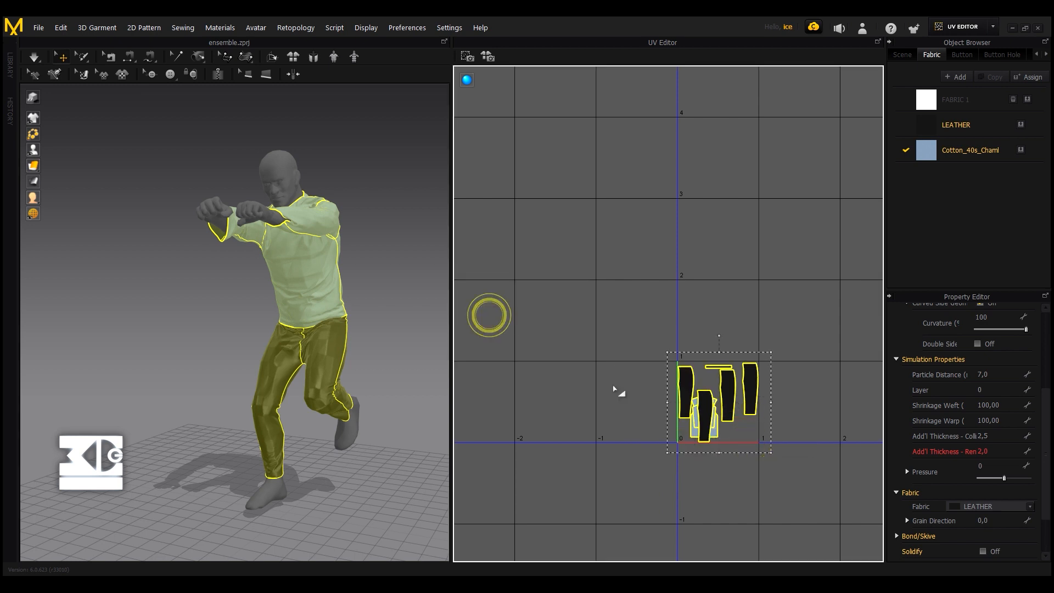
pyautogui.click(730, 297)
# - Arrange the two waistband strips side by side along the UV square's upper edge and reposition two trouser leg pieces below them
pyautogui.scroll(5, 716, 457)
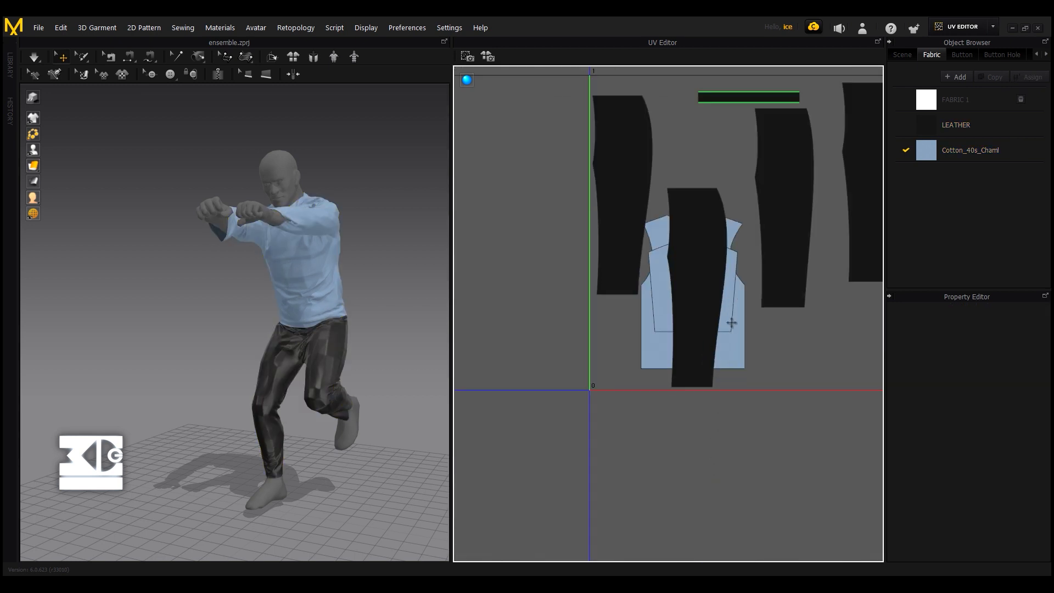
pyautogui.scroll(-1, 765, 348)
pyautogui.click(776, 253)
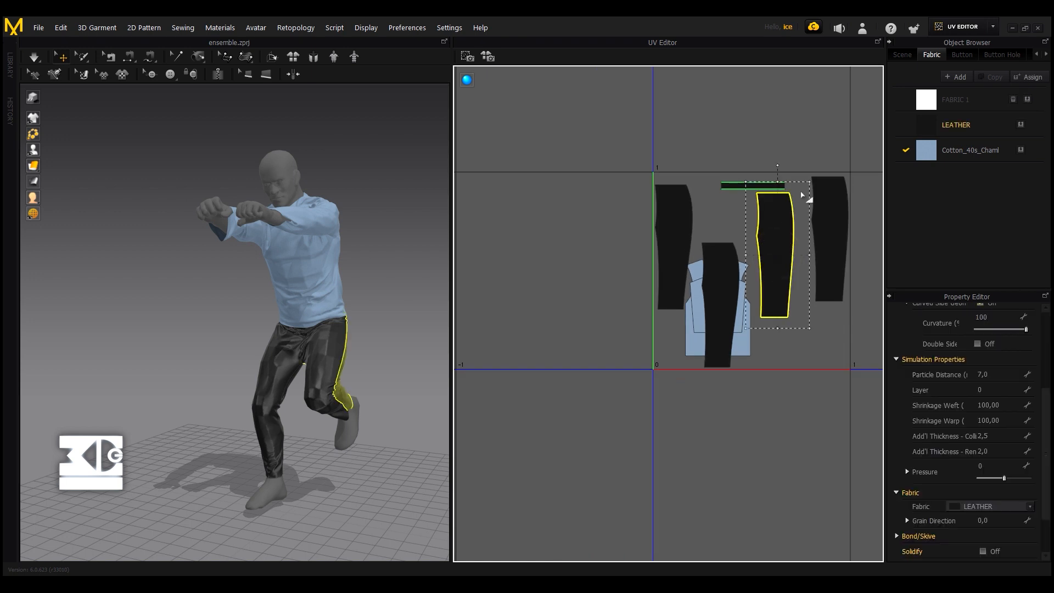
pyautogui.moveTo(738, 185); pyautogui.dragTo(673, 180)
pyautogui.moveTo(754, 187); pyautogui.dragTo(767, 179)
pyautogui.click(788, 218)
pyautogui.moveTo(788, 218); pyautogui.dragTo(799, 219)
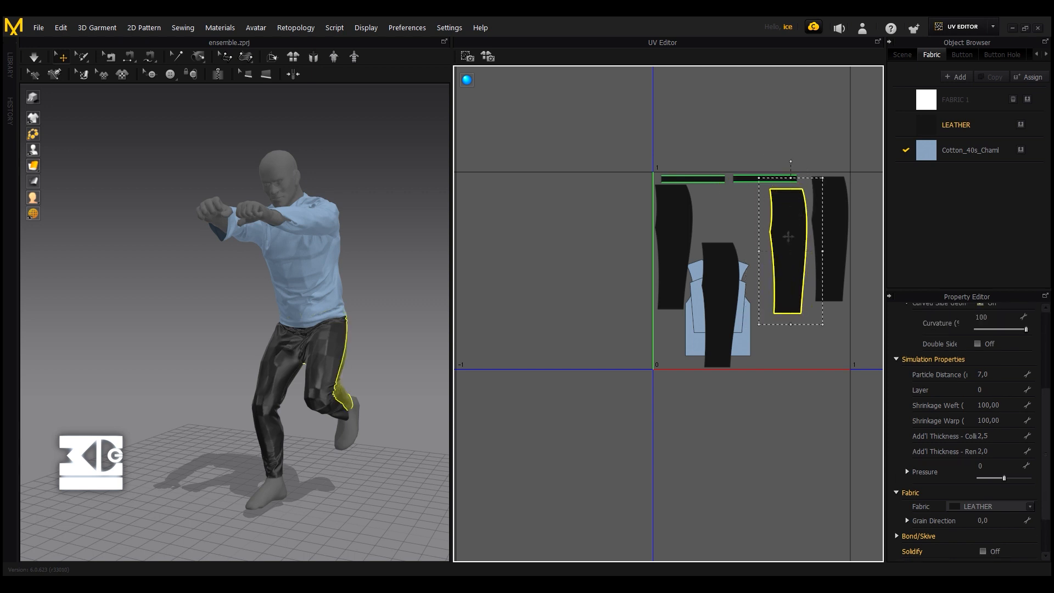
pyautogui.moveTo(714, 282); pyautogui.dragTo(713, 233)
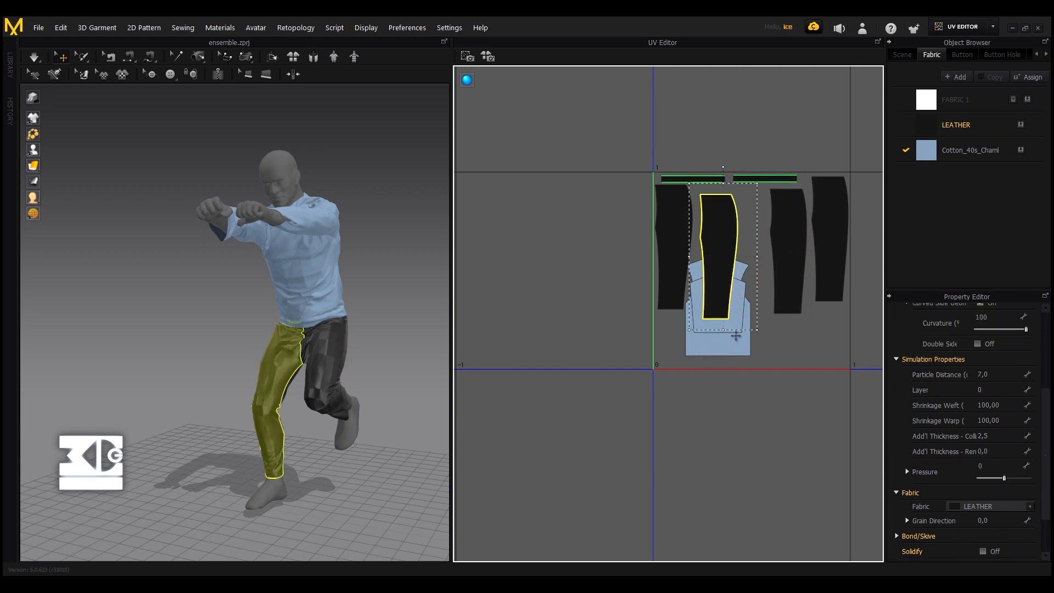
# - Place a shrunken shirt body piece sideways in the UV square's lower-right corner and slightly tilt a sleeve piece on the stack
pyautogui.moveTo(734, 346); pyautogui.dragTo(821, 366)
pyautogui.moveTo(821, 264); pyautogui.dragTo(810, 287)
pyautogui.moveTo(776, 340); pyautogui.dragTo(820, 352)
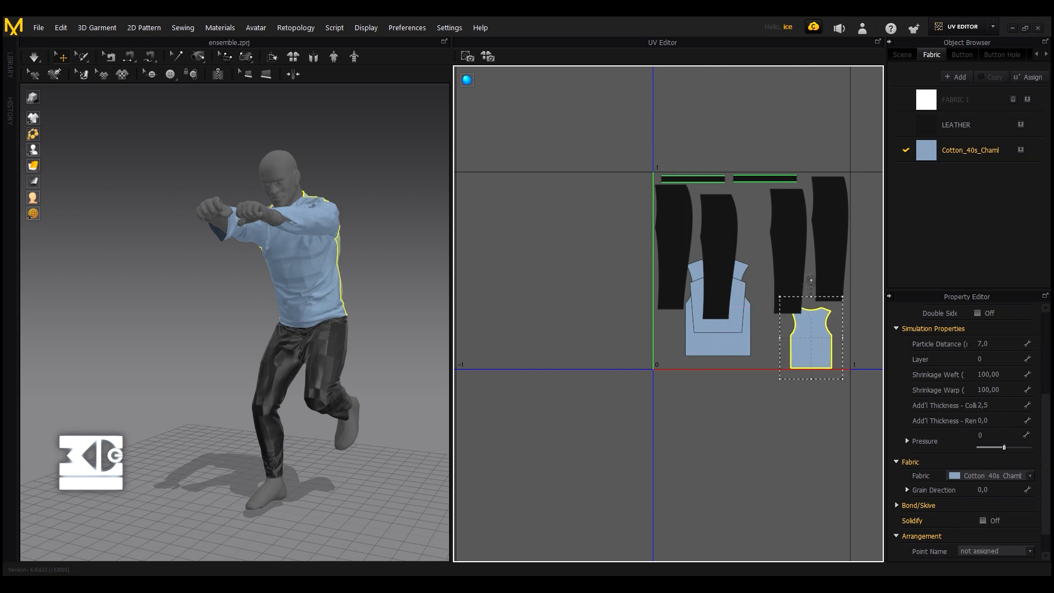
pyautogui.moveTo(808, 279); pyautogui.dragTo(809, 341)
pyautogui.click(730, 331)
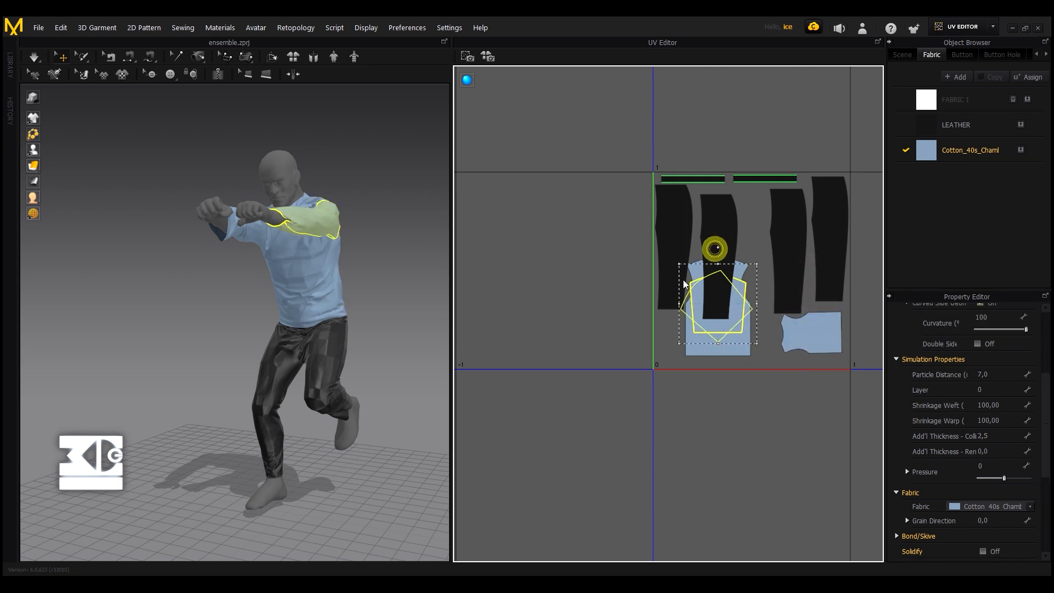
pyautogui.click(714, 301)
# - Scale down the two left-hand trouser leg UV pieces, moving the inner one clear of the shirt stack
pyautogui.moveTo(715, 310); pyautogui.dragTo(739, 305)
pyautogui.moveTo(765, 189); pyautogui.dragTo(765, 190)
pyautogui.moveTo(733, 254); pyautogui.dragTo(749, 214)
pyautogui.click(683, 214)
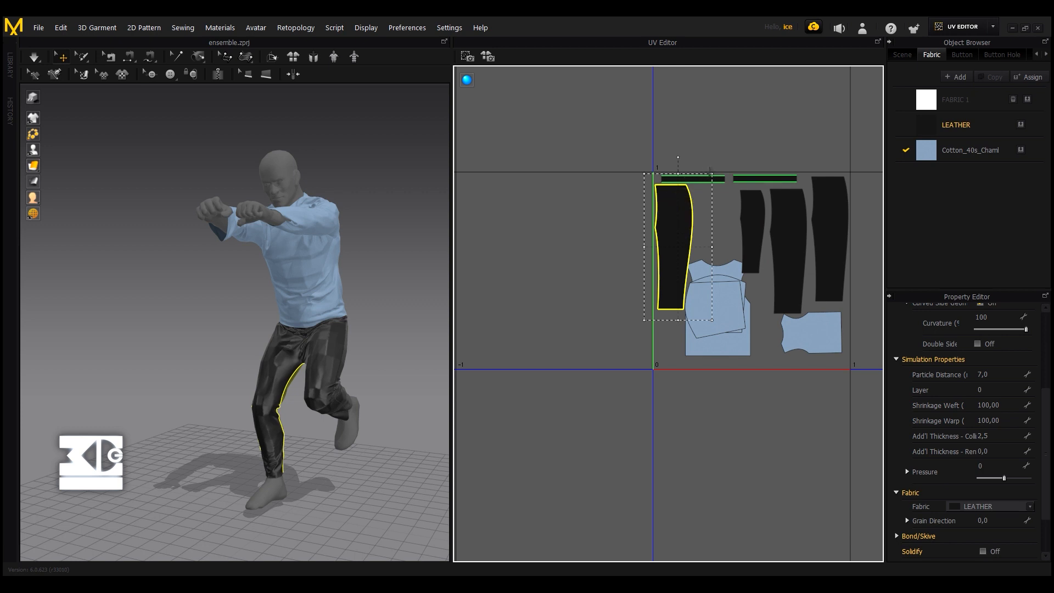
pyautogui.moveTo(712, 173); pyautogui.dragTo(696, 197)
pyautogui.moveTo(670, 235); pyautogui.dragTo(671, 215)
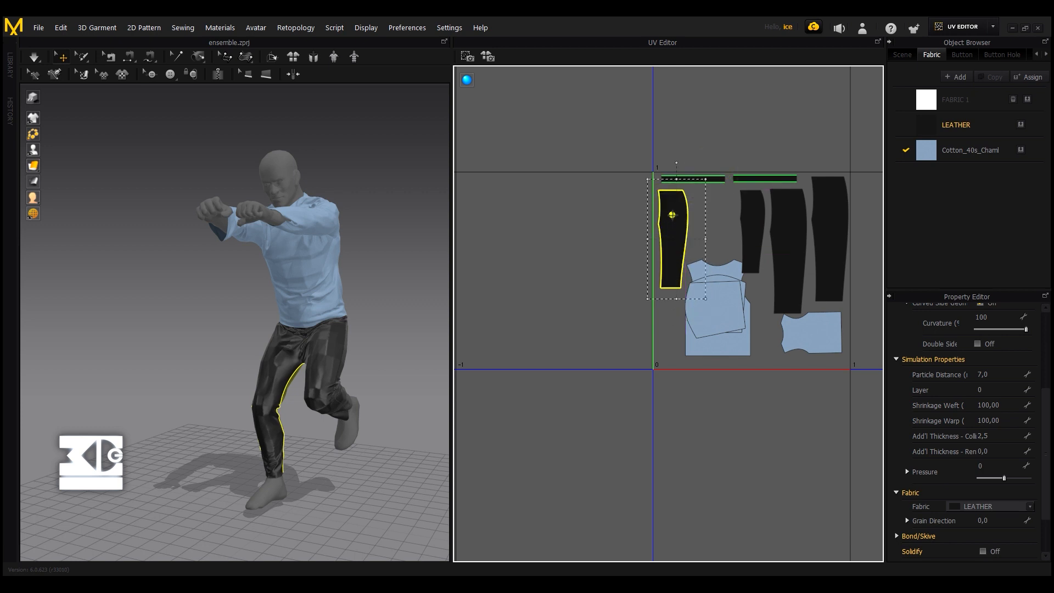
# - Straighten and shrink the tilted sleeve UV piece and place it between the two small trouser leg pieces, below the waistband strips
pyautogui.click(711, 297)
pyautogui.moveTo(712, 297); pyautogui.dragTo(708, 283)
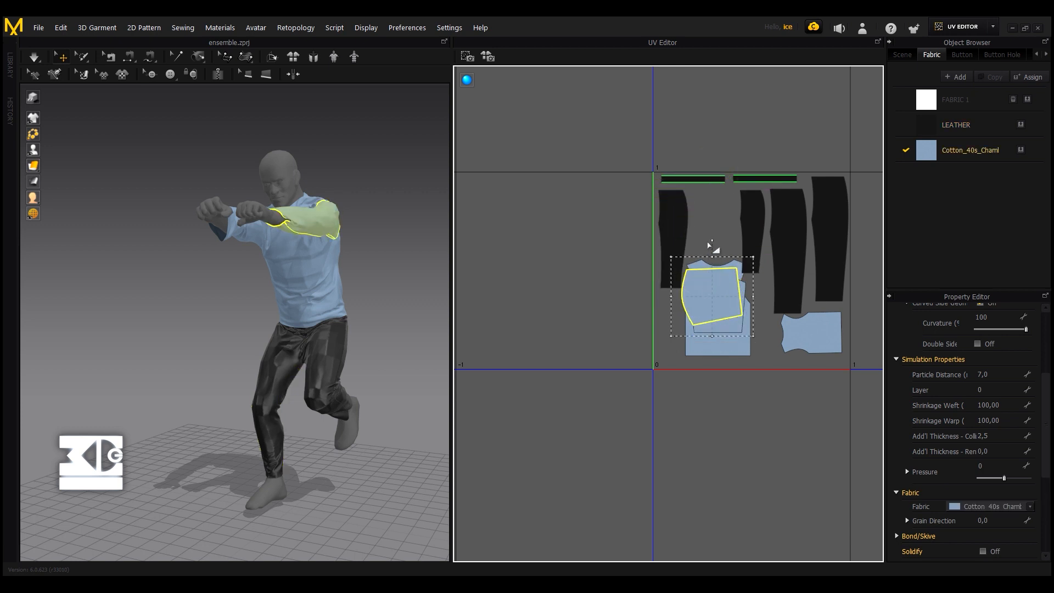
pyautogui.moveTo(711, 238); pyautogui.dragTo(736, 297)
pyautogui.moveTo(717, 304); pyautogui.dragTo(738, 220)
pyautogui.moveTo(718, 242); pyautogui.dragTo(723, 210)
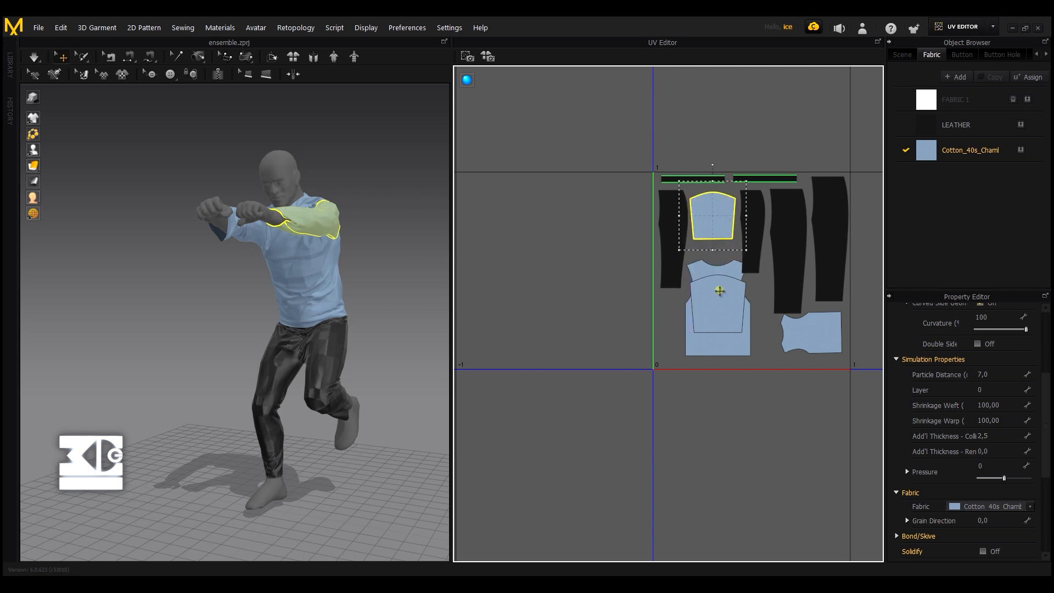
# - Shrink the second sleeve UV piece and move it off the upright shirt body, and place the scaled-down body below the first sleeve
pyautogui.click(717, 292)
pyautogui.moveTo(757, 274); pyautogui.dragTo(749, 284)
pyautogui.moveTo(723, 317); pyautogui.dragTo(740, 336)
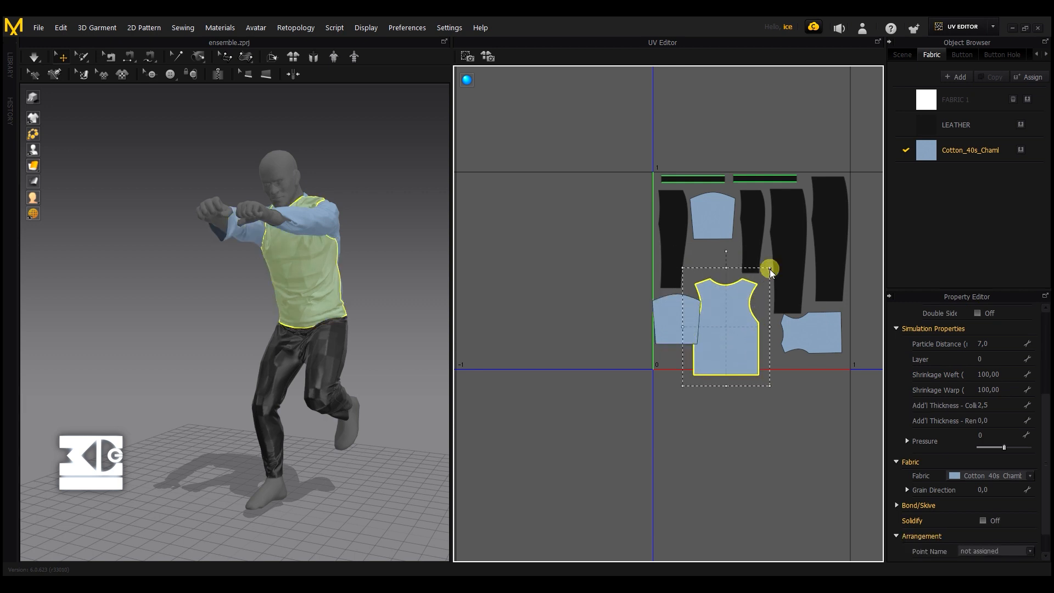
pyautogui.moveTo(770, 268); pyautogui.dragTo(754, 292)
pyautogui.moveTo(715, 322); pyautogui.dragTo(713, 273)
# - Turn the second sleeve UV piece sideways in the UV square's lower-left corner and raise the upright shirt body clear above it
pyautogui.click(681, 336)
pyautogui.moveTo(681, 335); pyautogui.dragTo(681, 337)
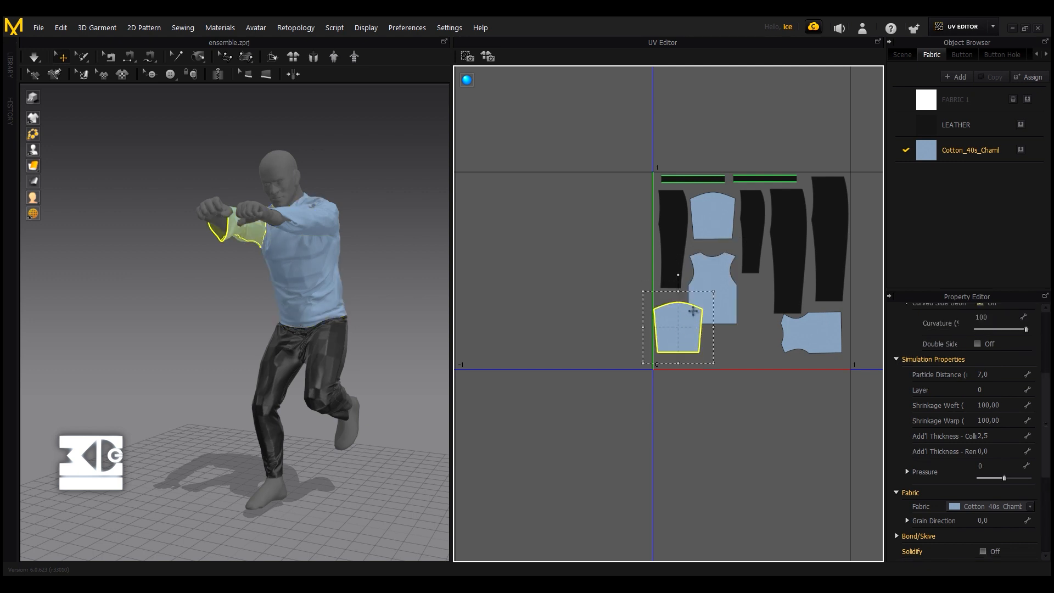
pyautogui.moveTo(678, 275); pyautogui.dragTo(728, 341)
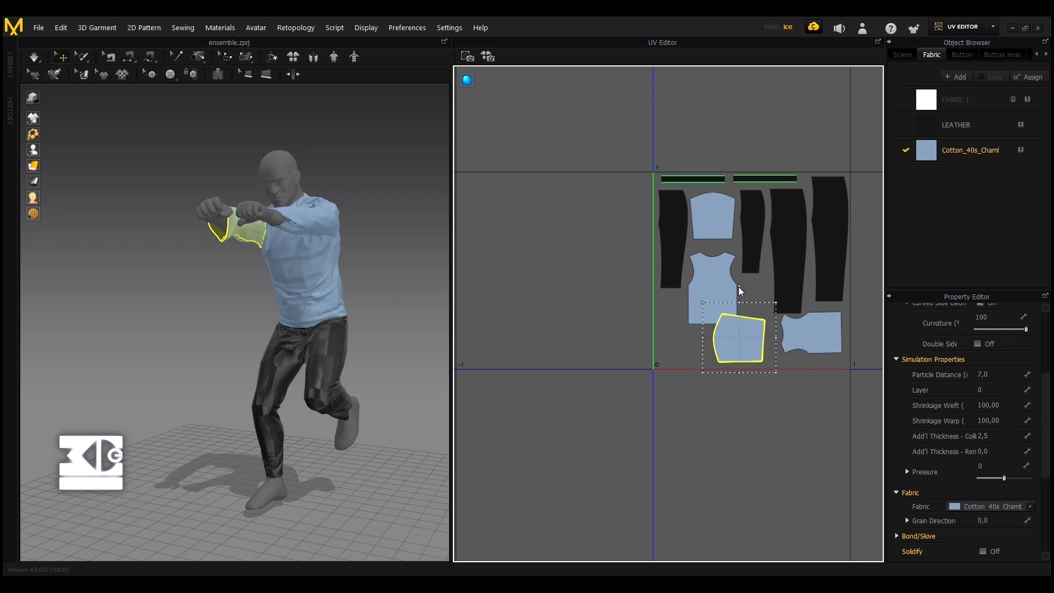
pyautogui.click(719, 278)
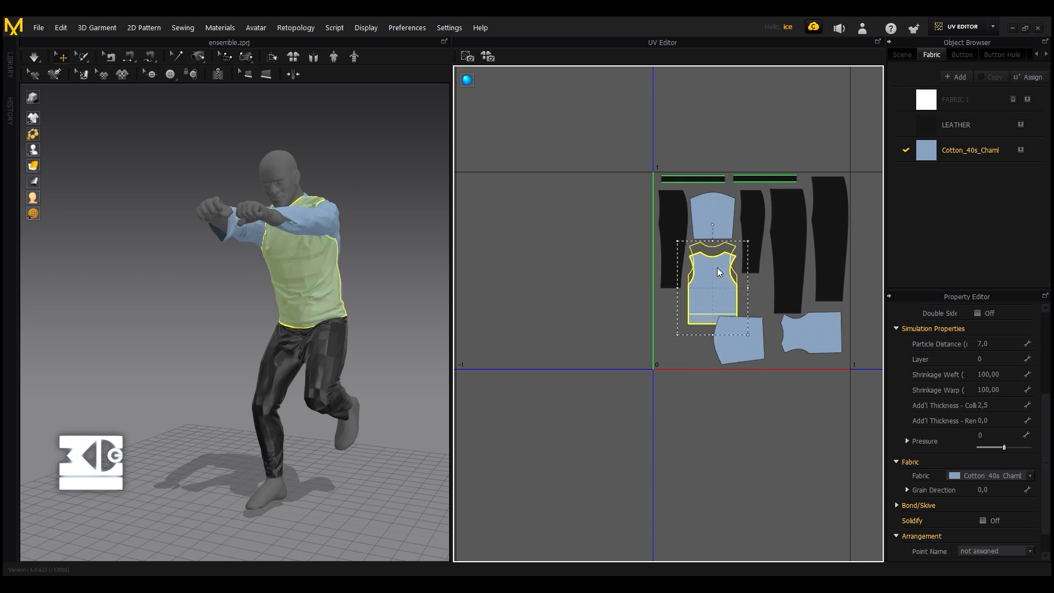
pyautogui.moveTo(738, 338); pyautogui.dragTo(685, 329)
pyautogui.click(749, 334)
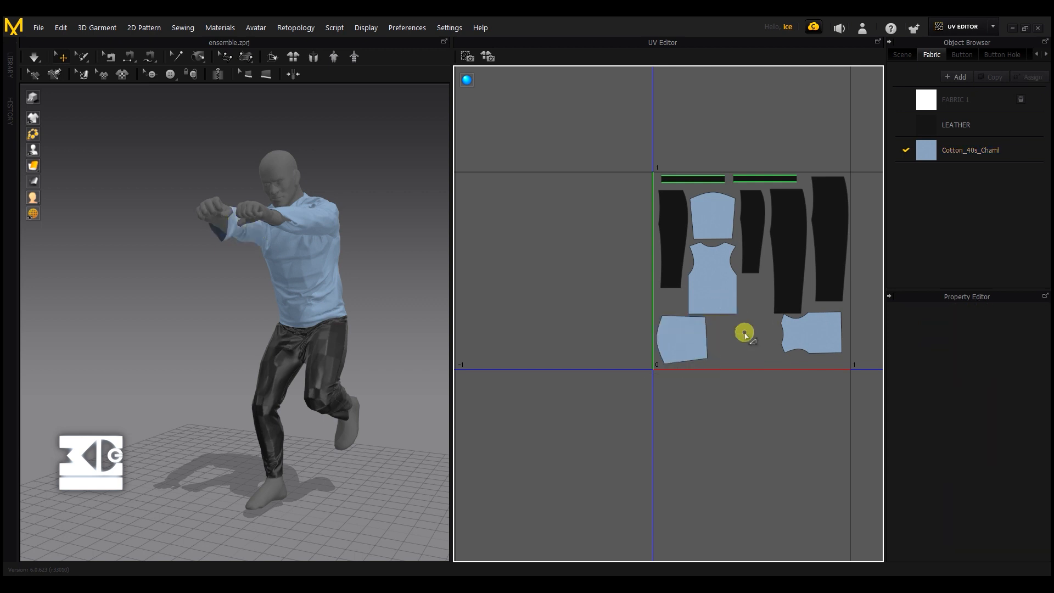
# - Shift the sideways shirt body UV piece left along the UV square's lower edge, closer to the sideways sleeve
pyautogui.moveTo(805, 338); pyautogui.dragTo(758, 331)
pyautogui.click(768, 337)
pyautogui.click(820, 310)
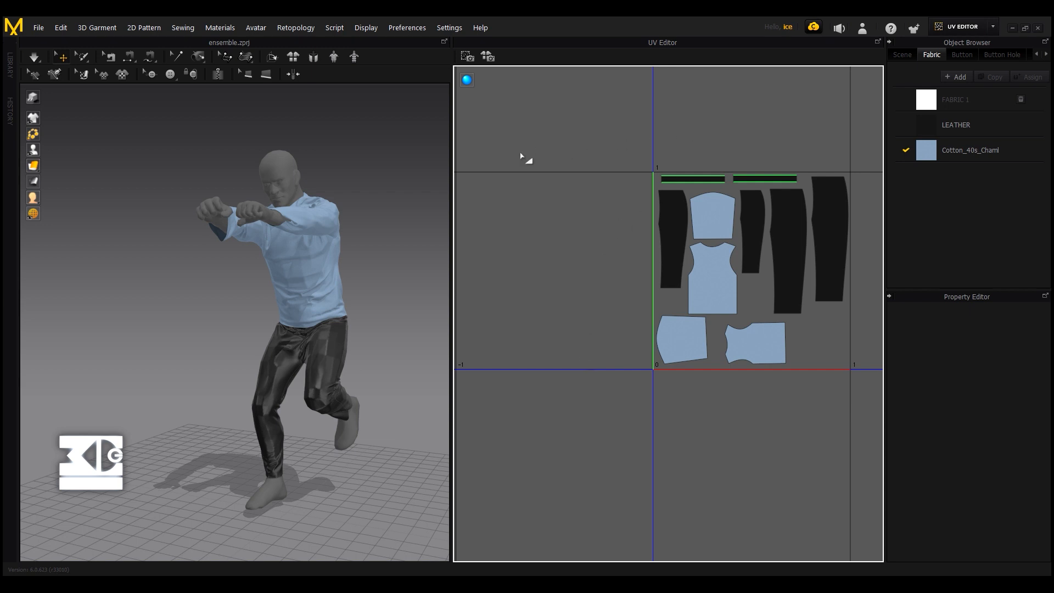
pyautogui.moveTo(623, 140); pyautogui.dragTo(525, 173, button='middle')
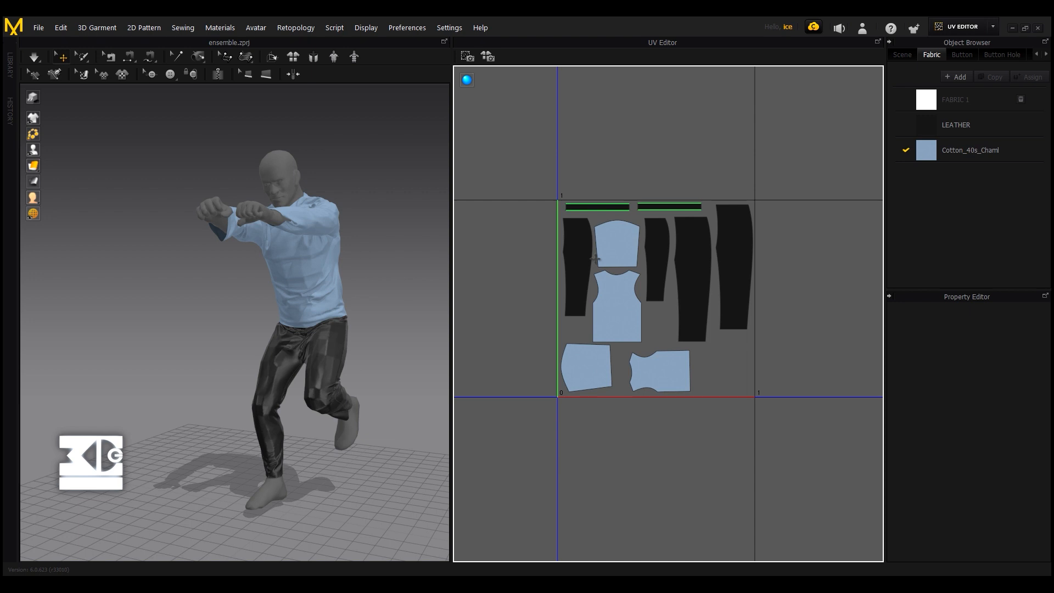
pyautogui.click(635, 583)
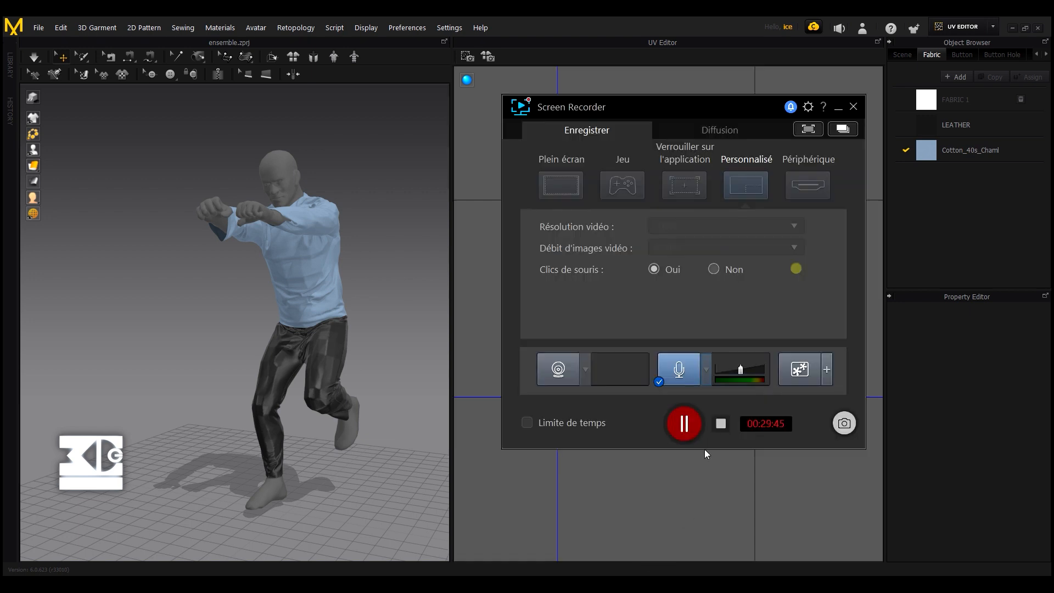